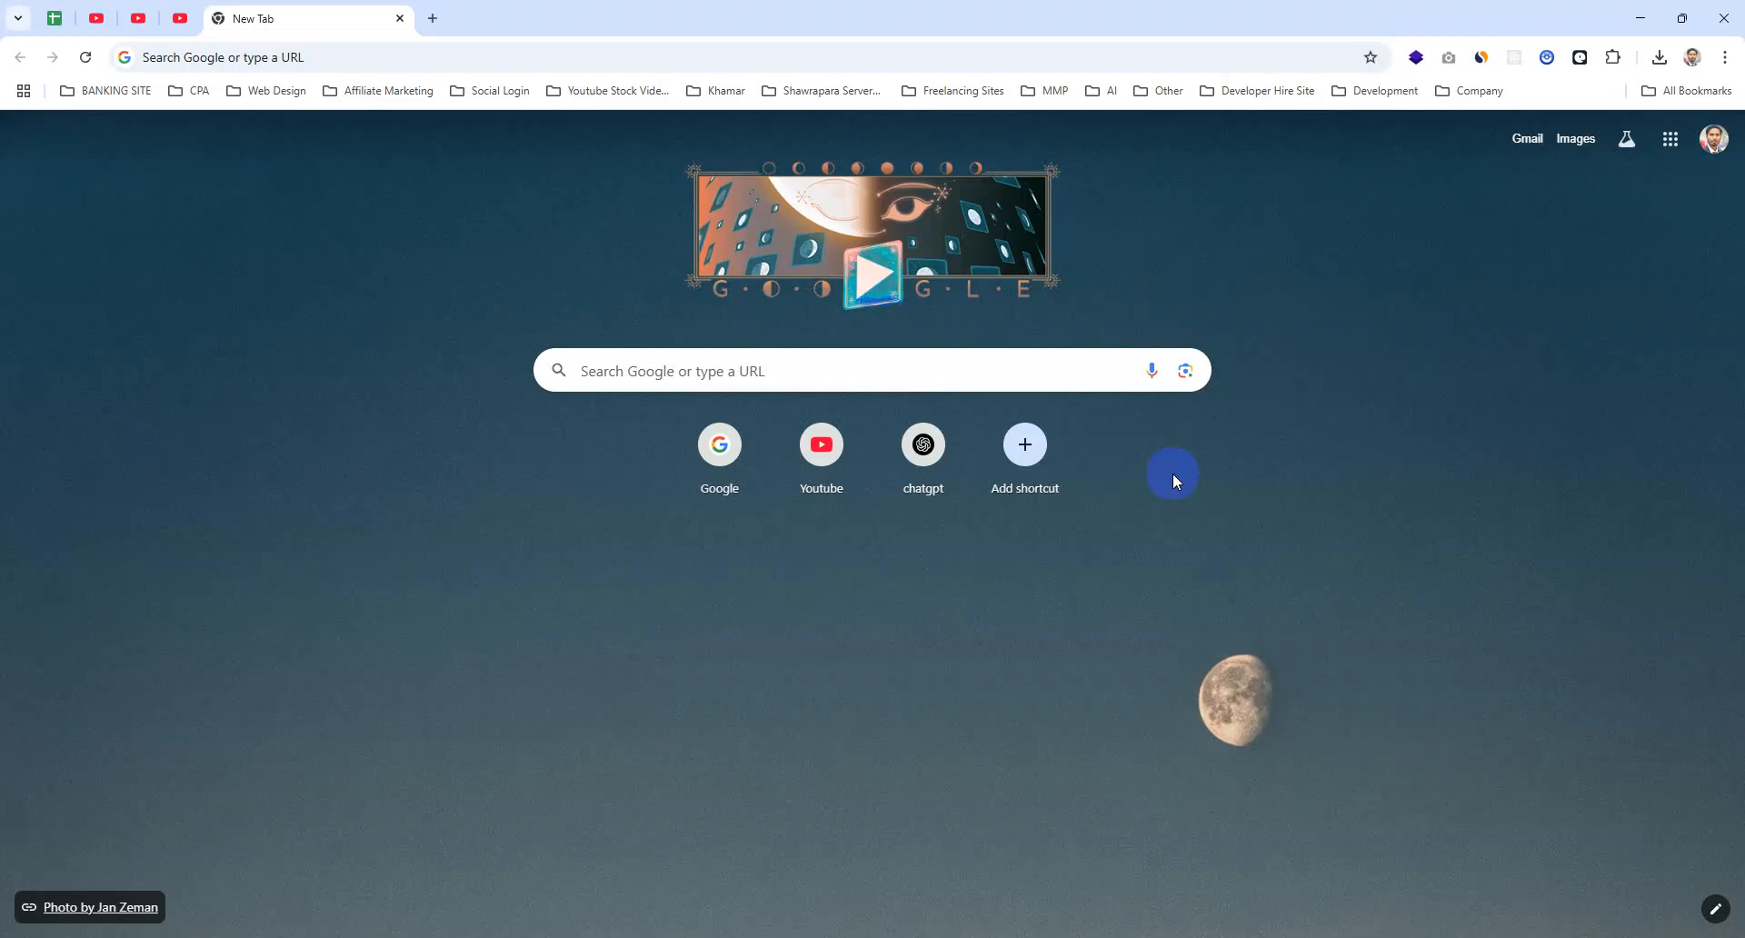
From a blank New Tab page, bring up Chrome's three-dot main menu
click(670, 59)
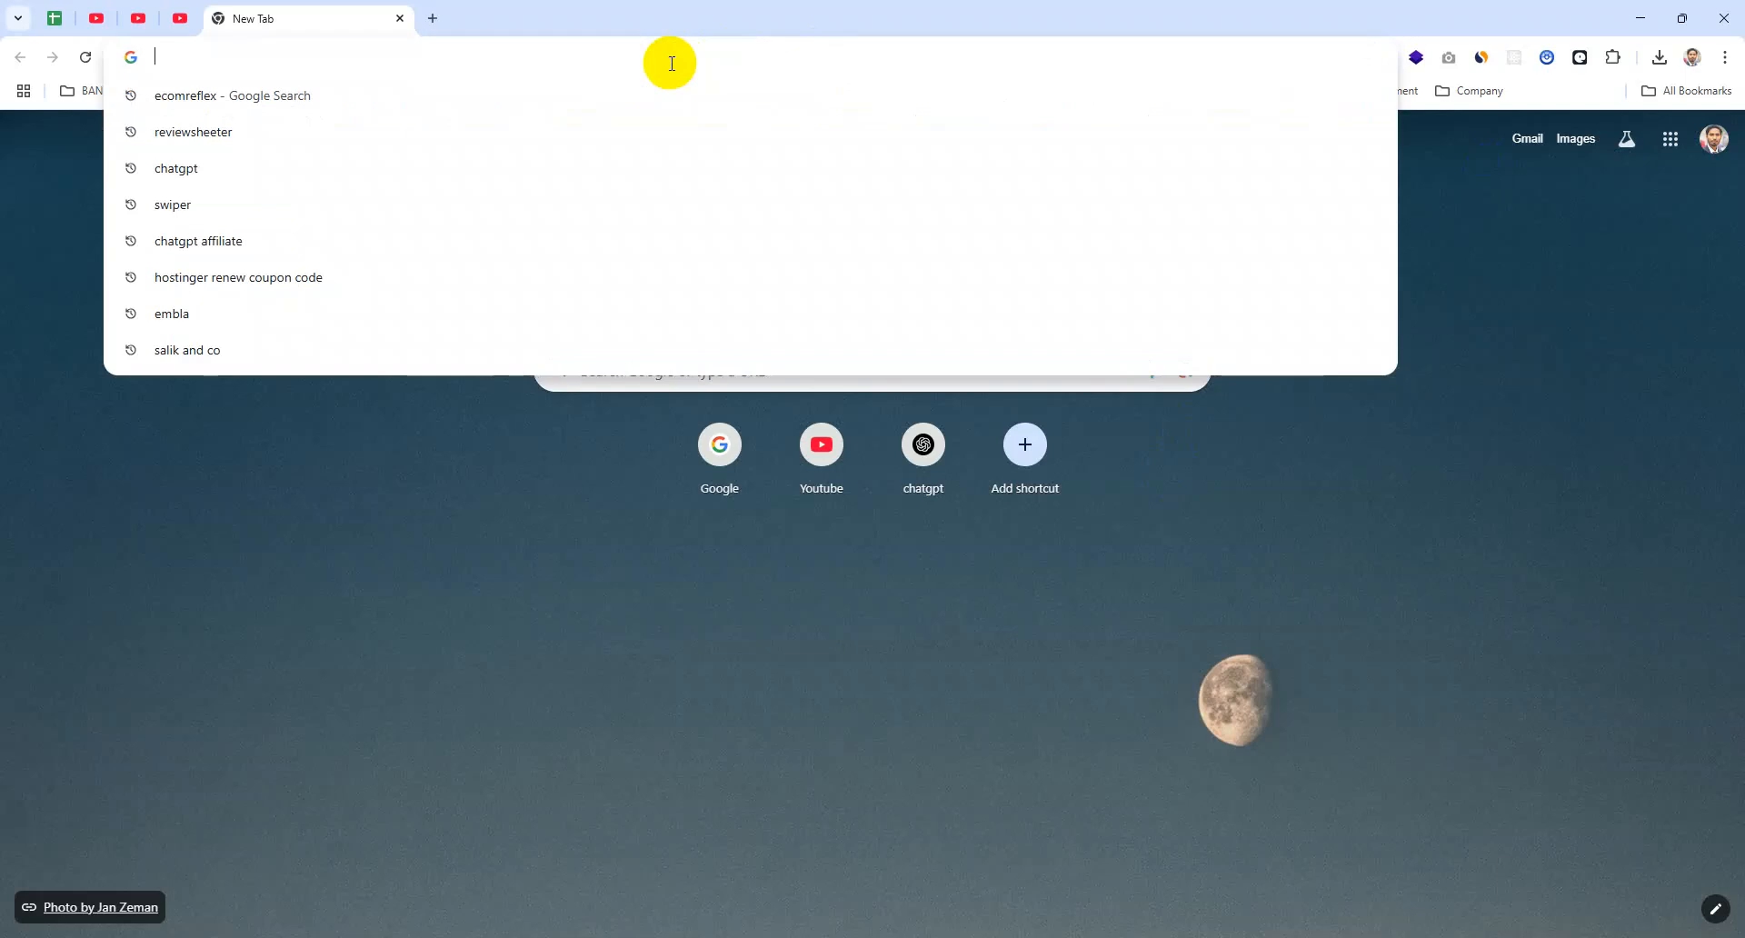
click(1239, 522)
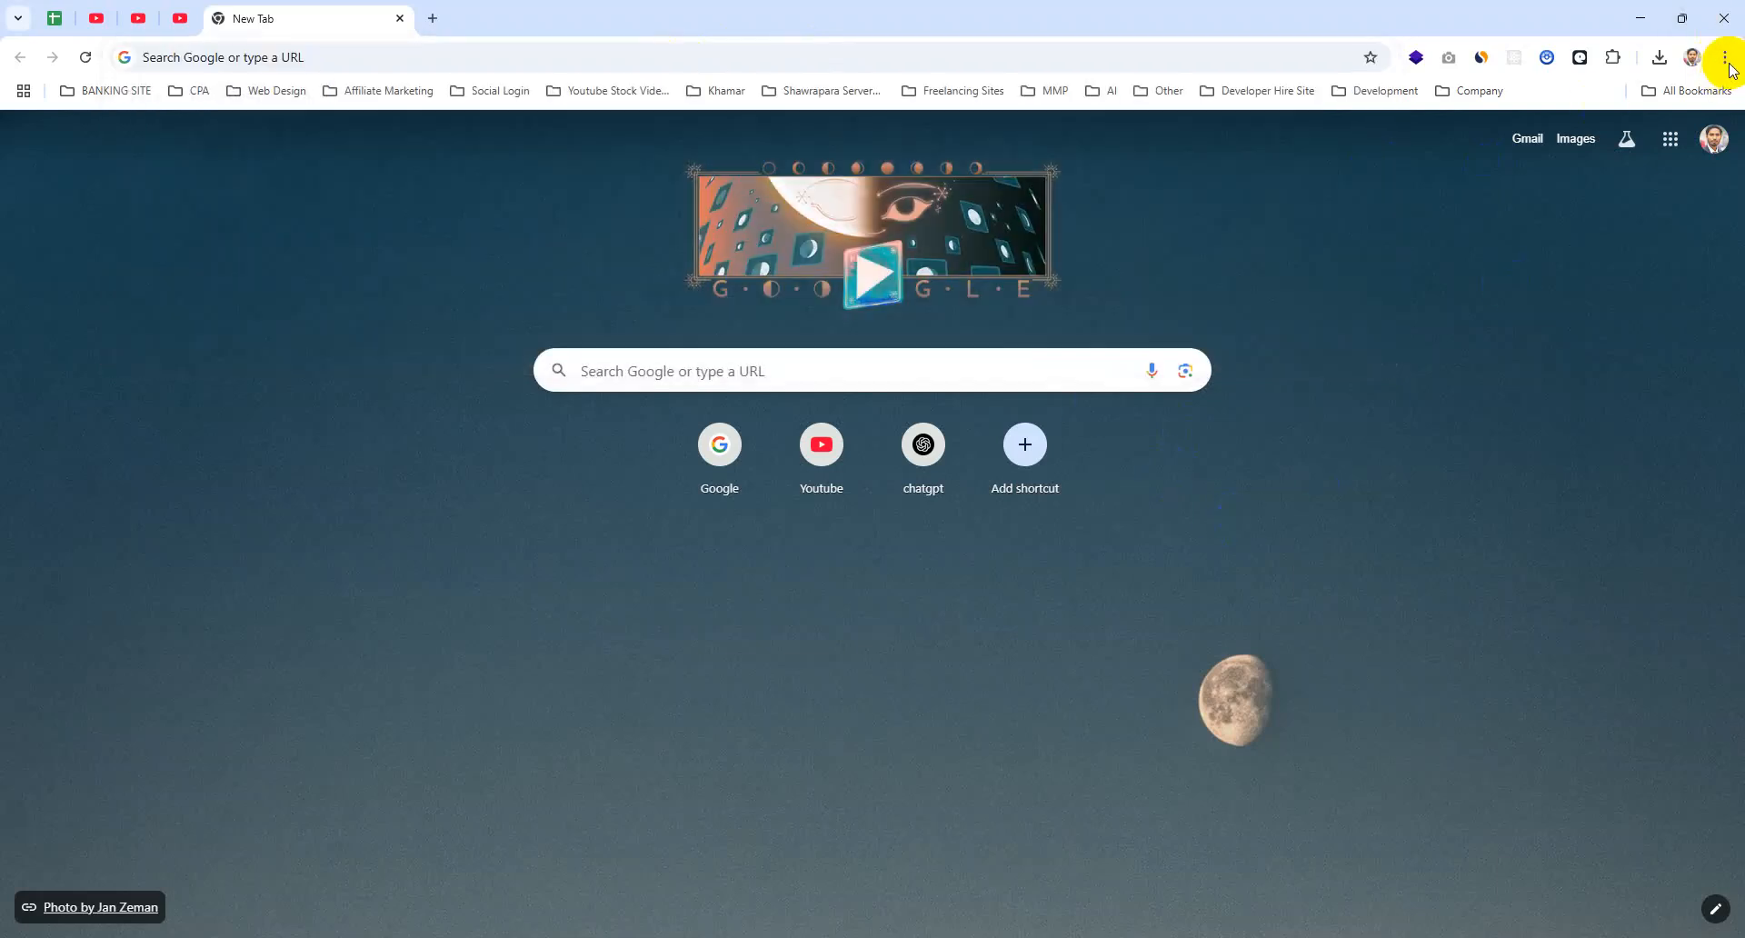
click(1726, 60)
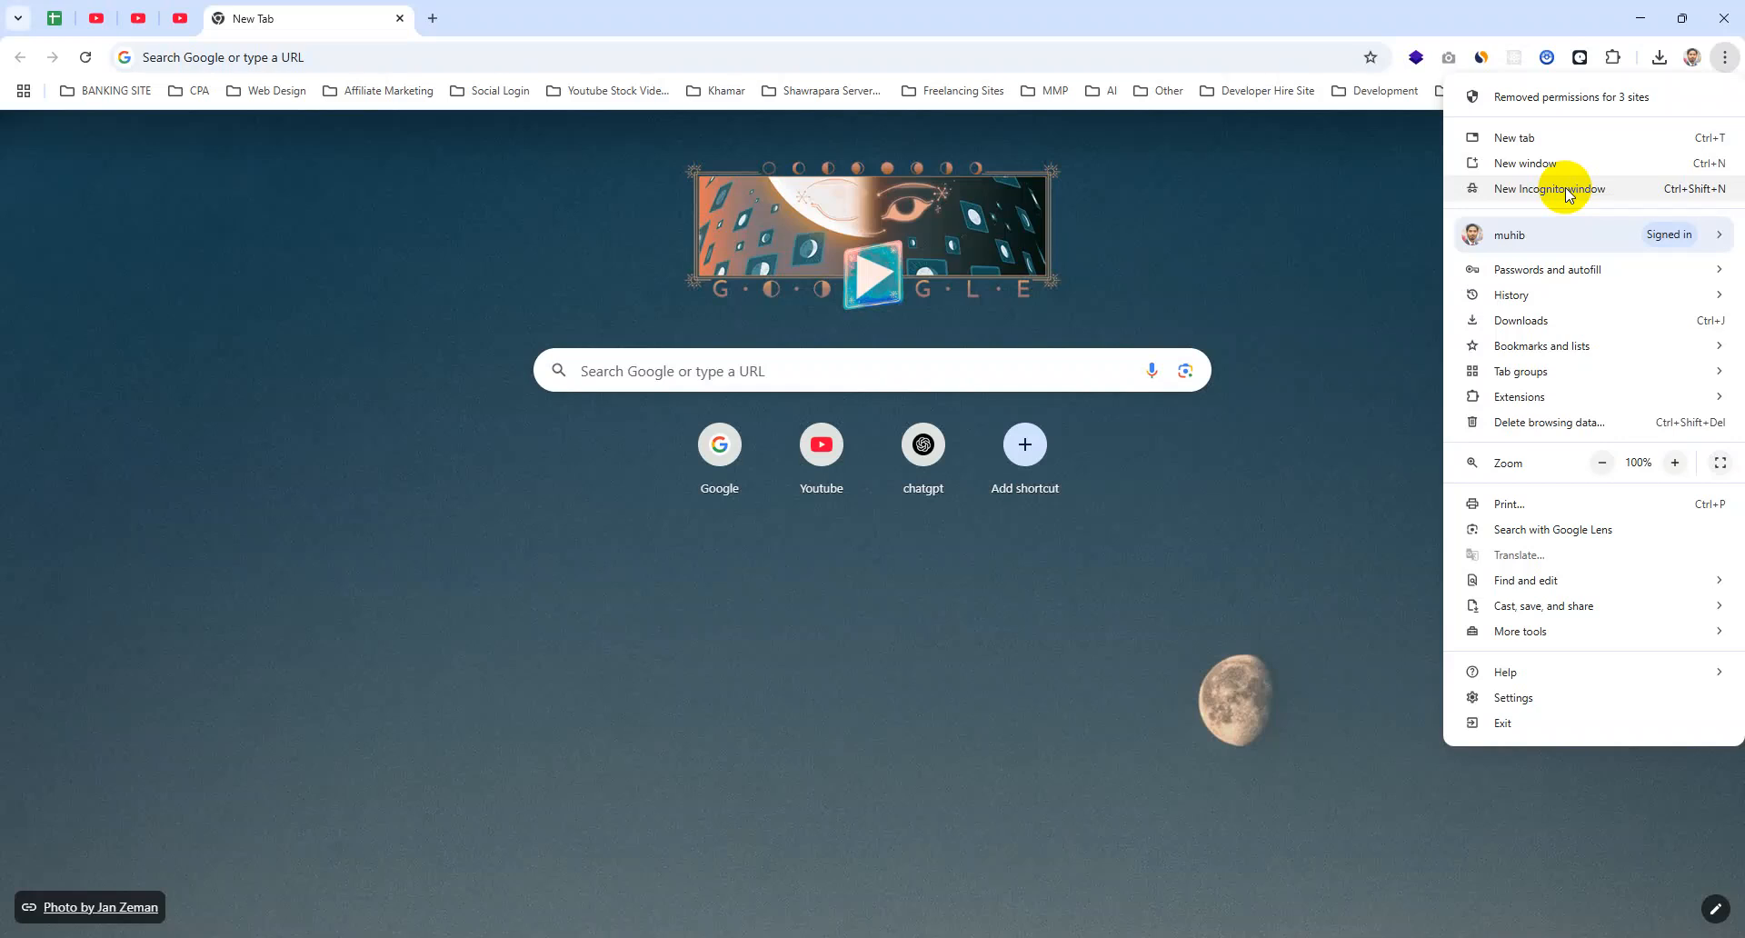
In a new Incognito window, load hostinger.com and go to its Log in page
click(1568, 191)
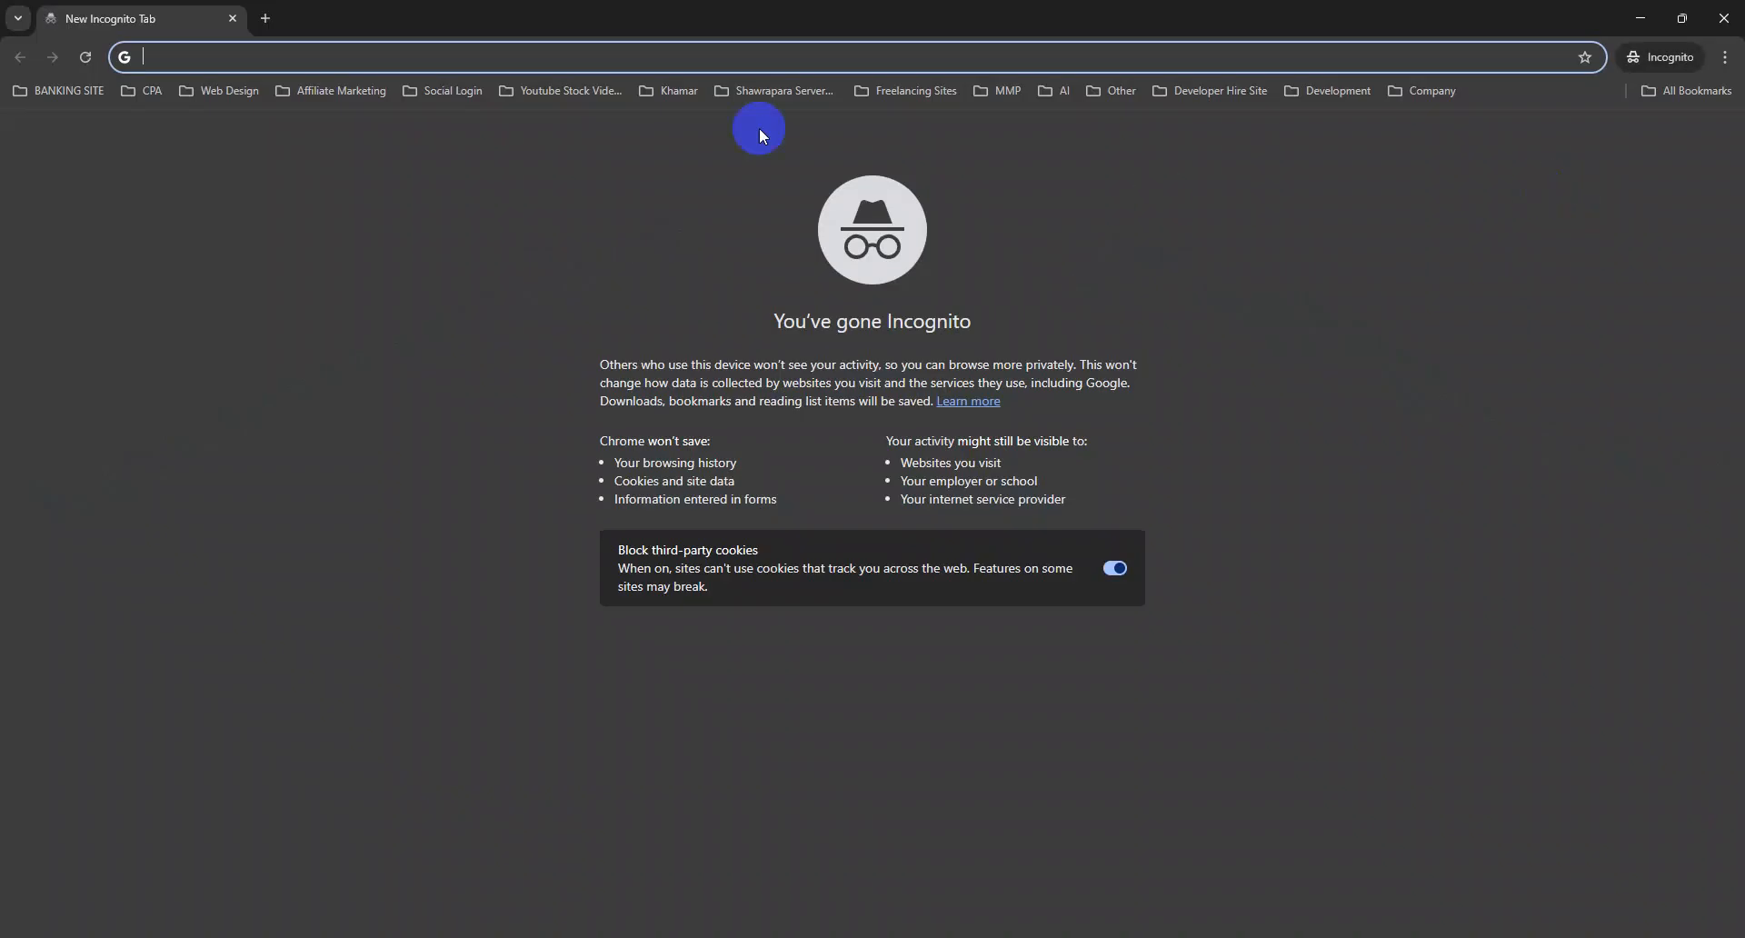
text(hos)
key(Return)
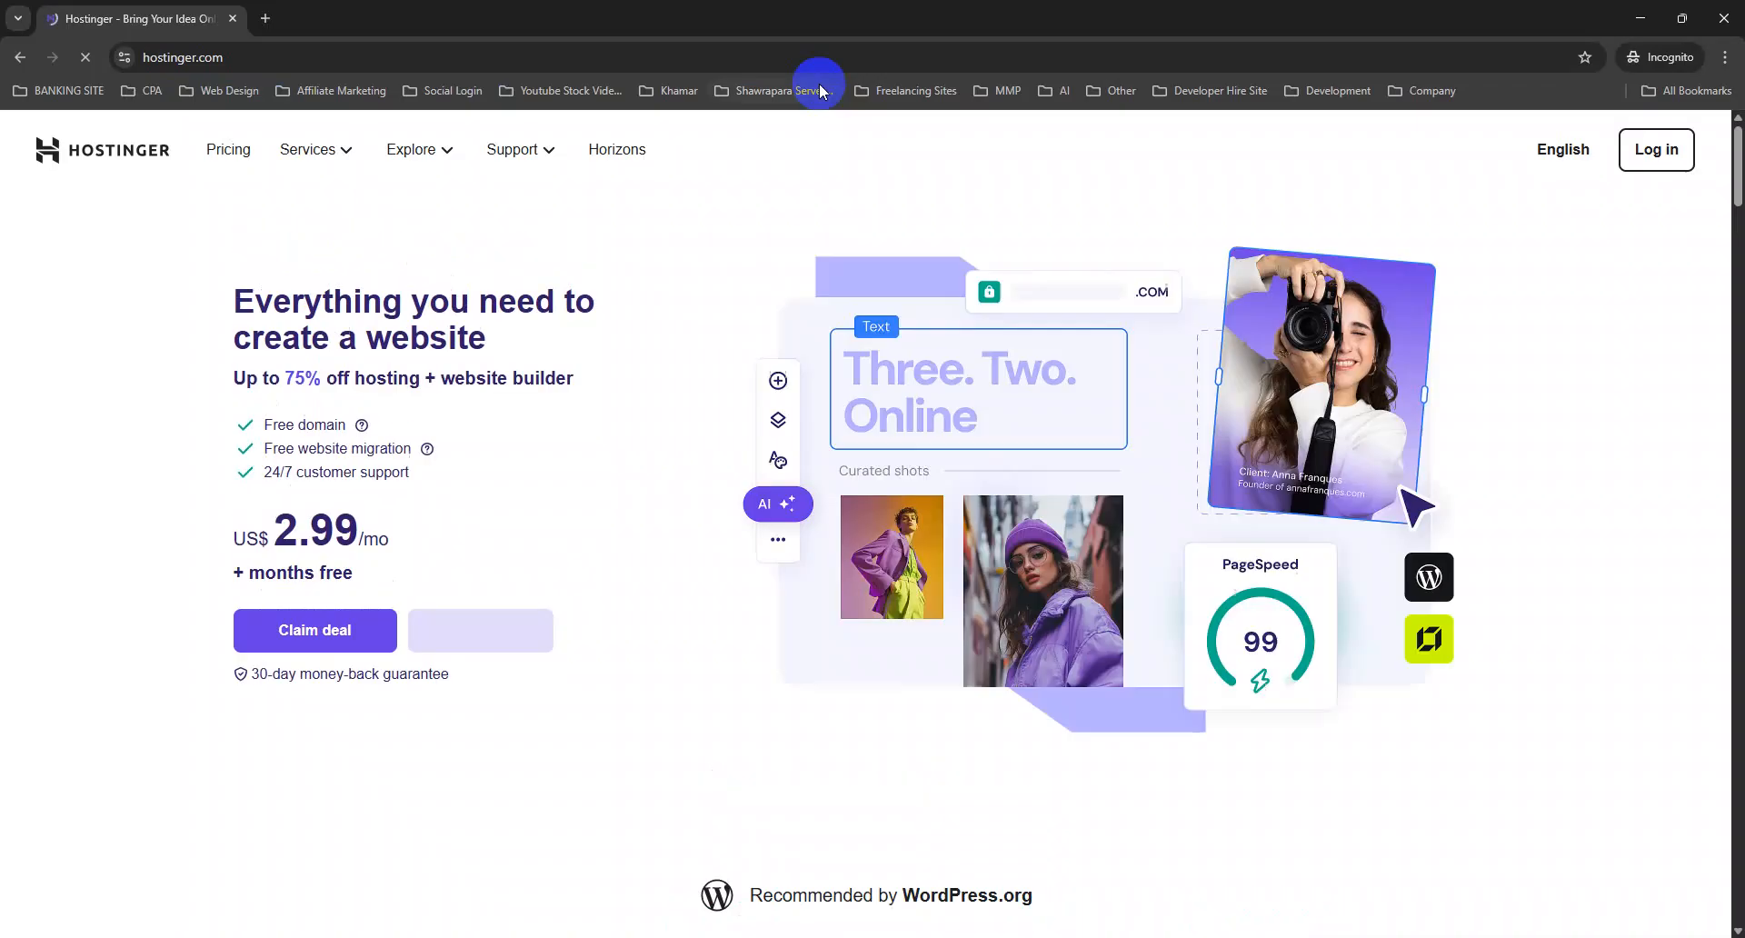
click(1663, 151)
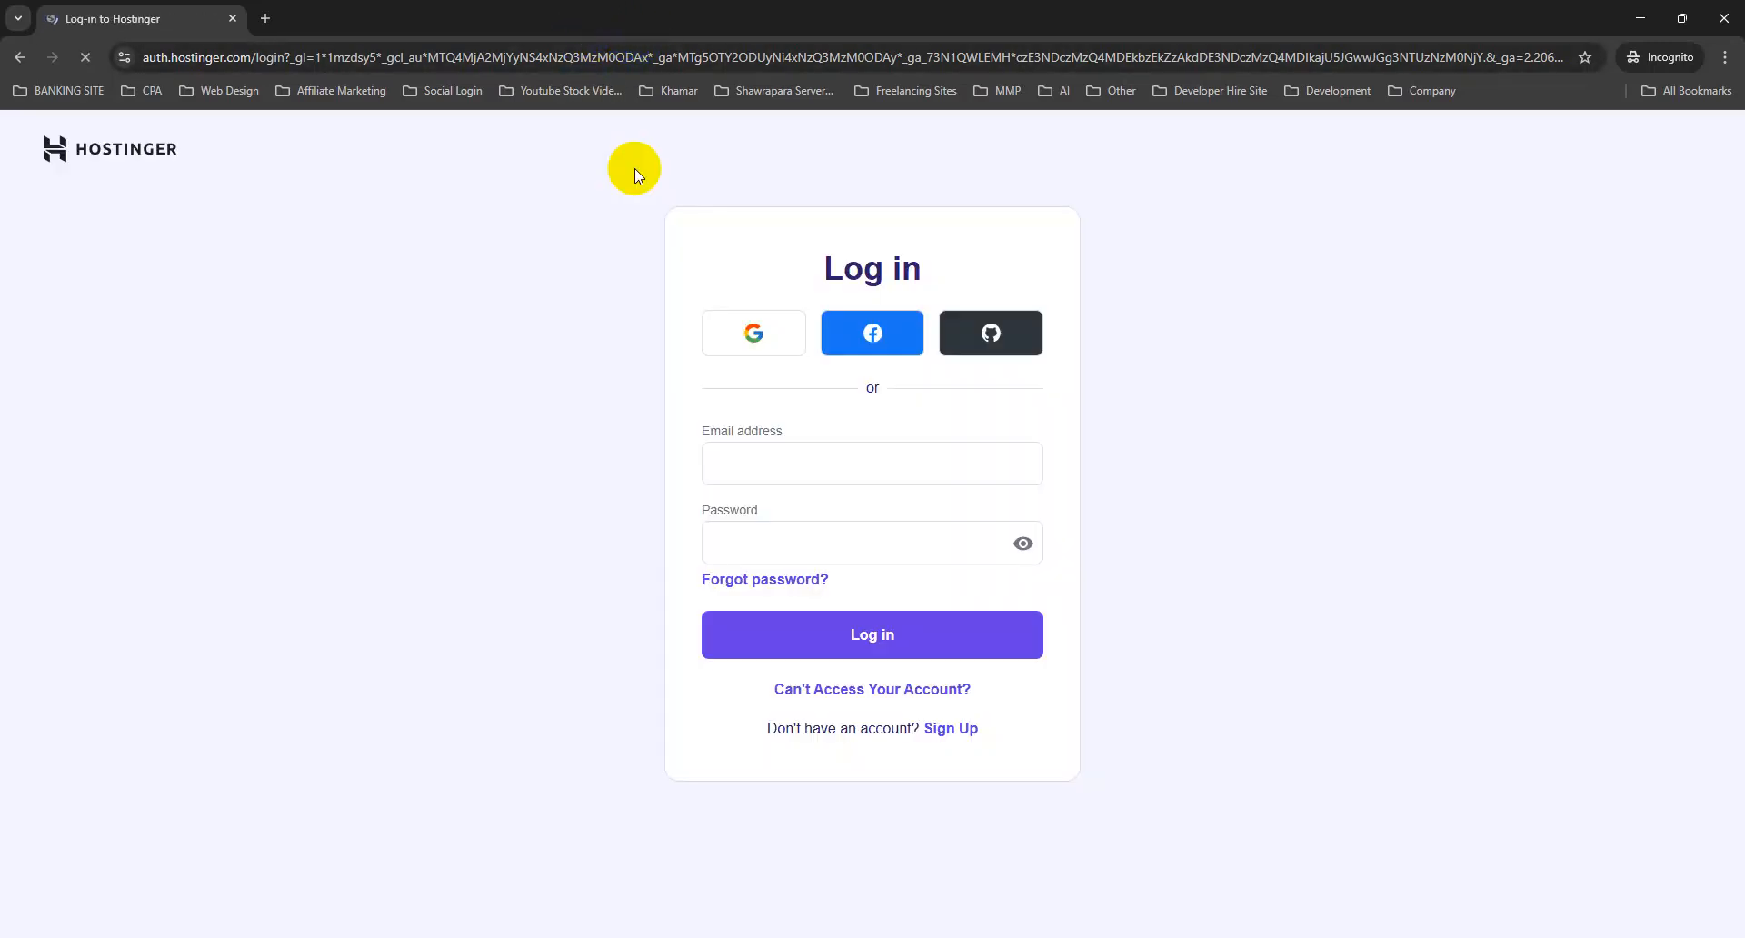
Sign in to the old account with the saved login and verify the two-factor authentication code
click(750, 455)
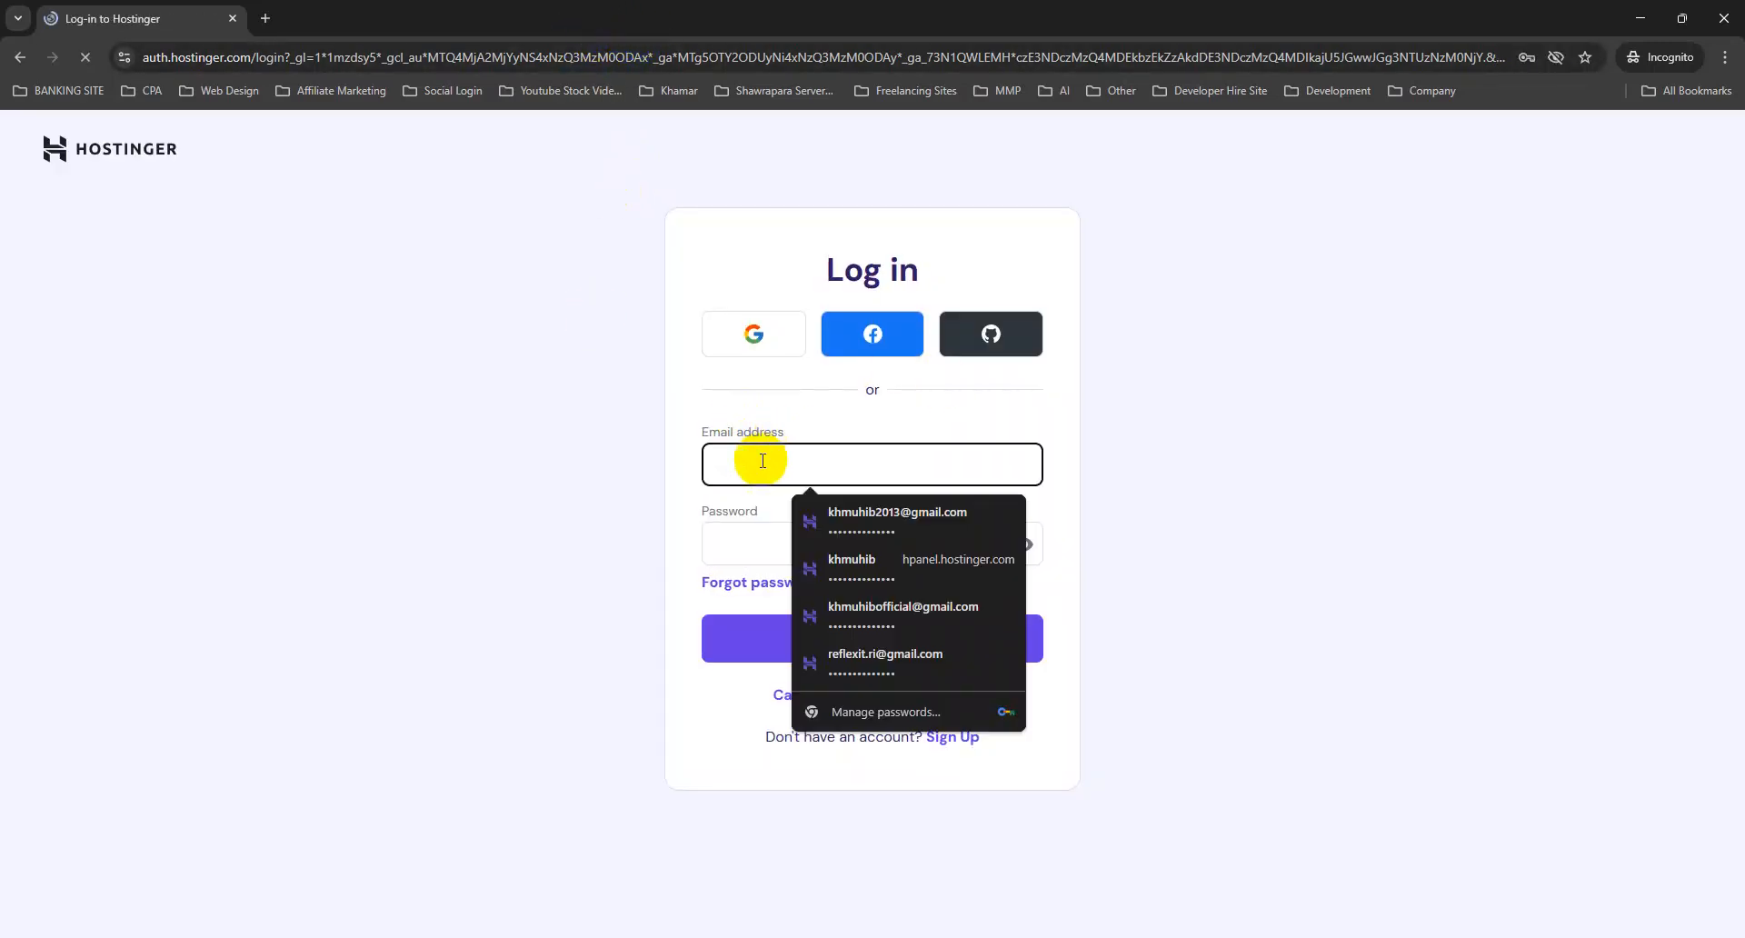
click(866, 670)
text(****)
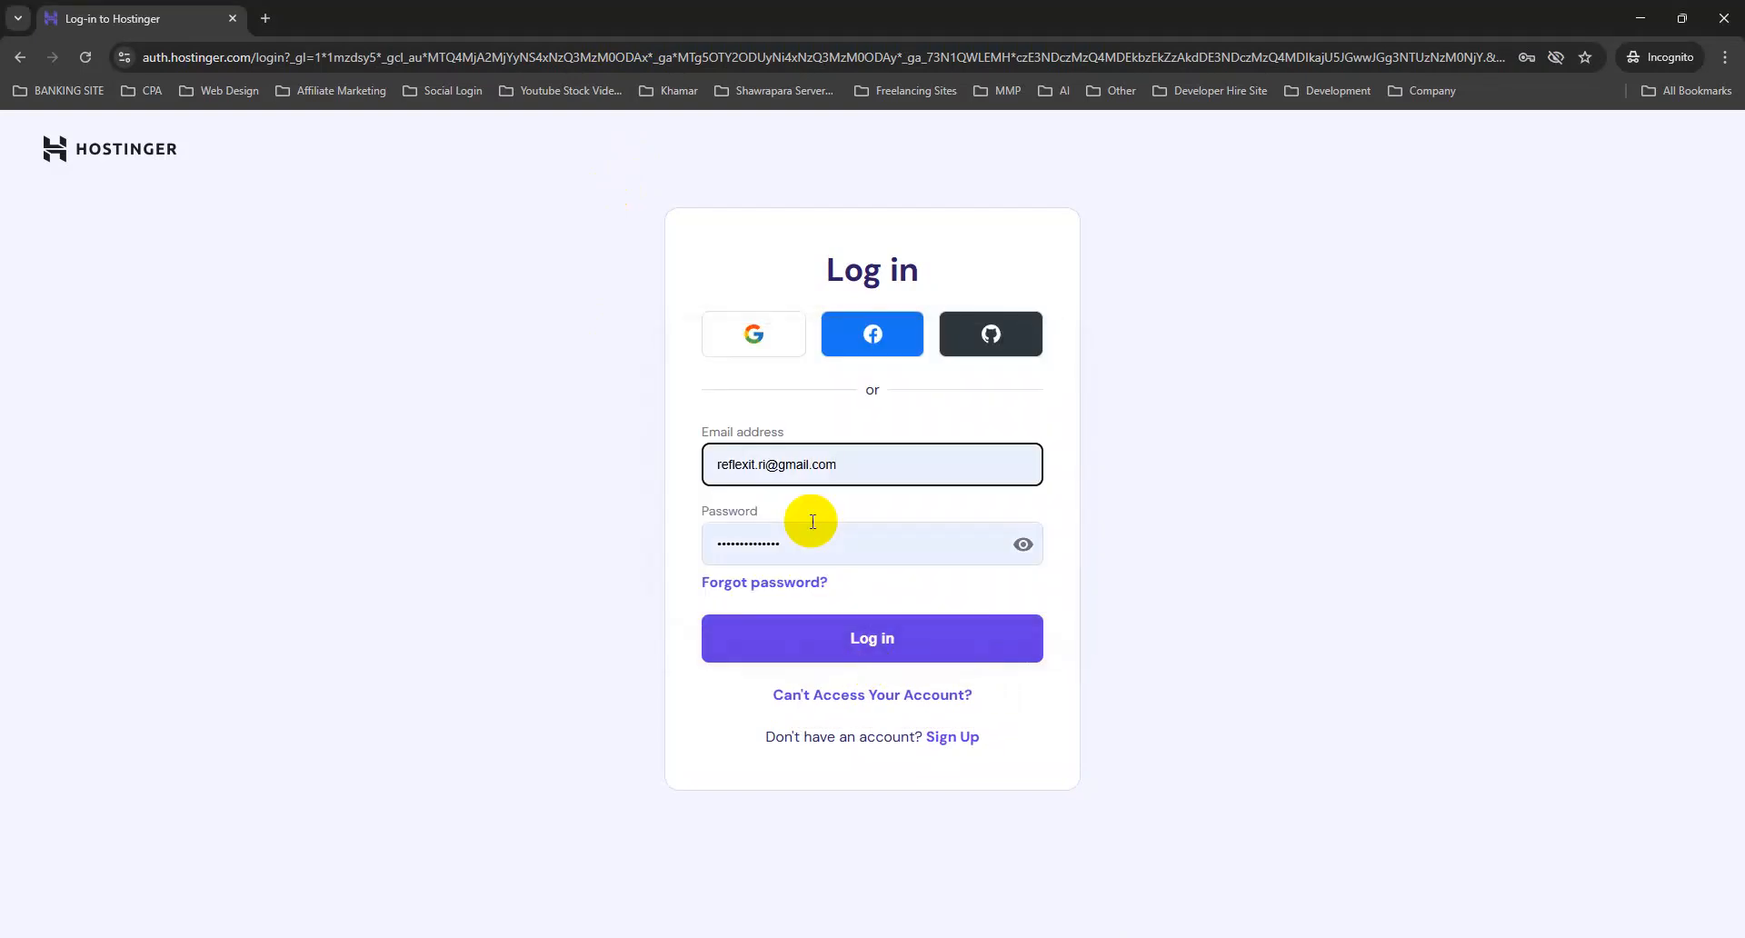
click(871, 637)
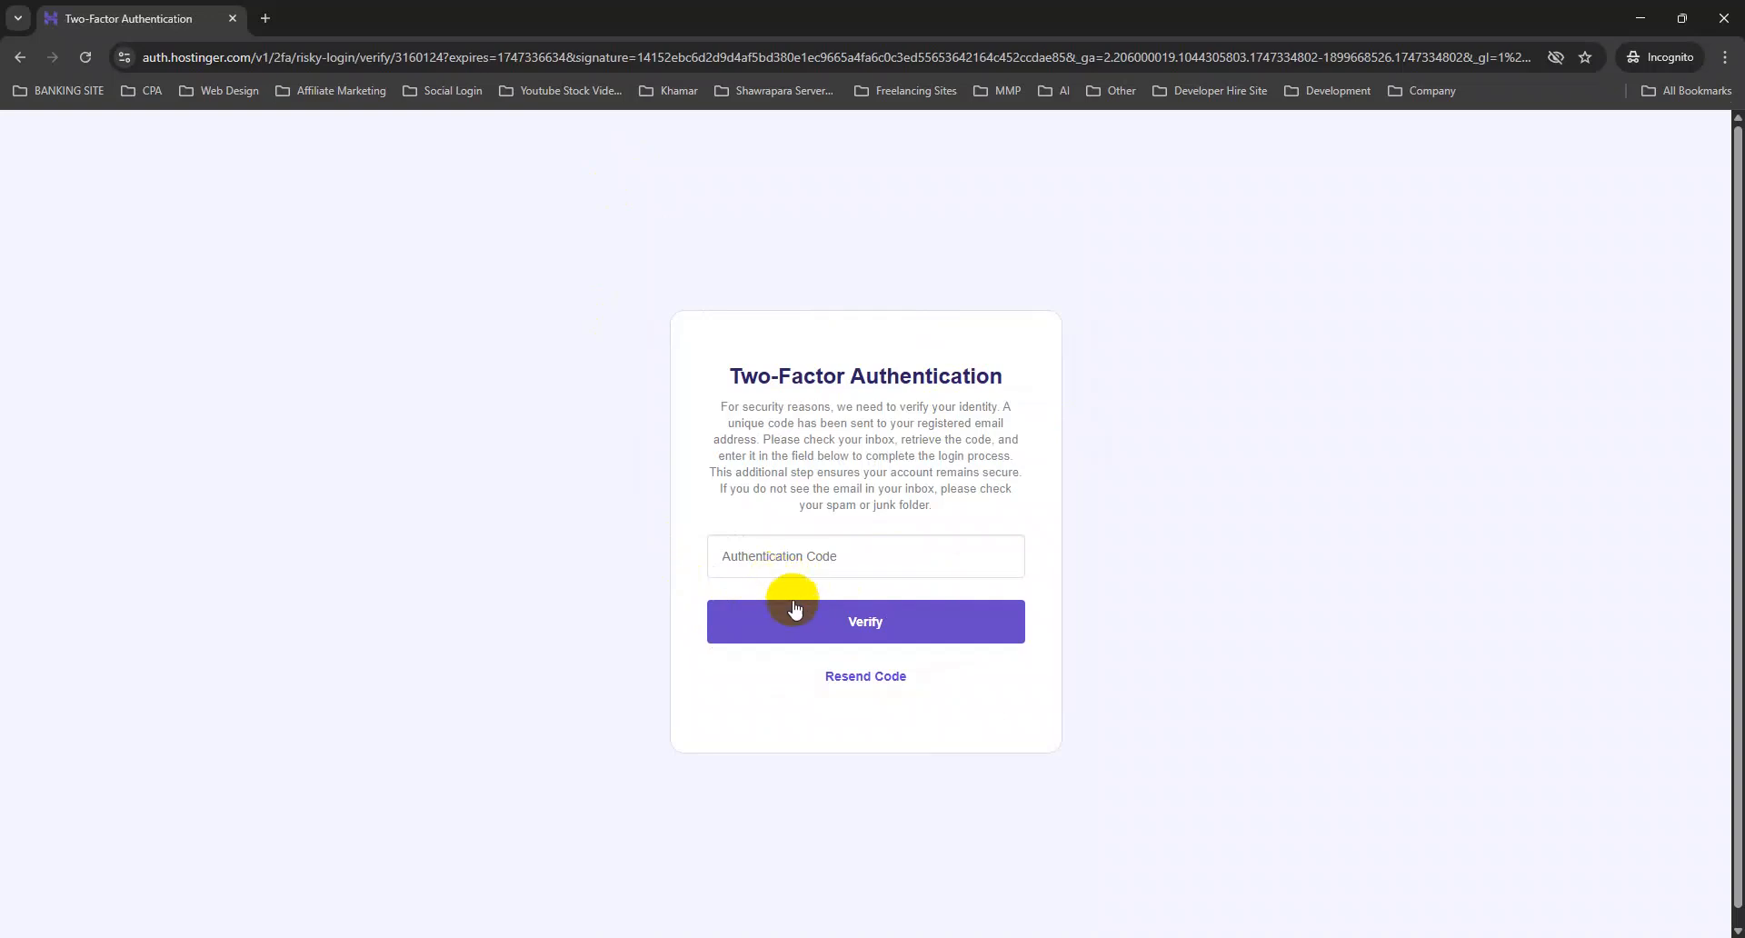
click(811, 555)
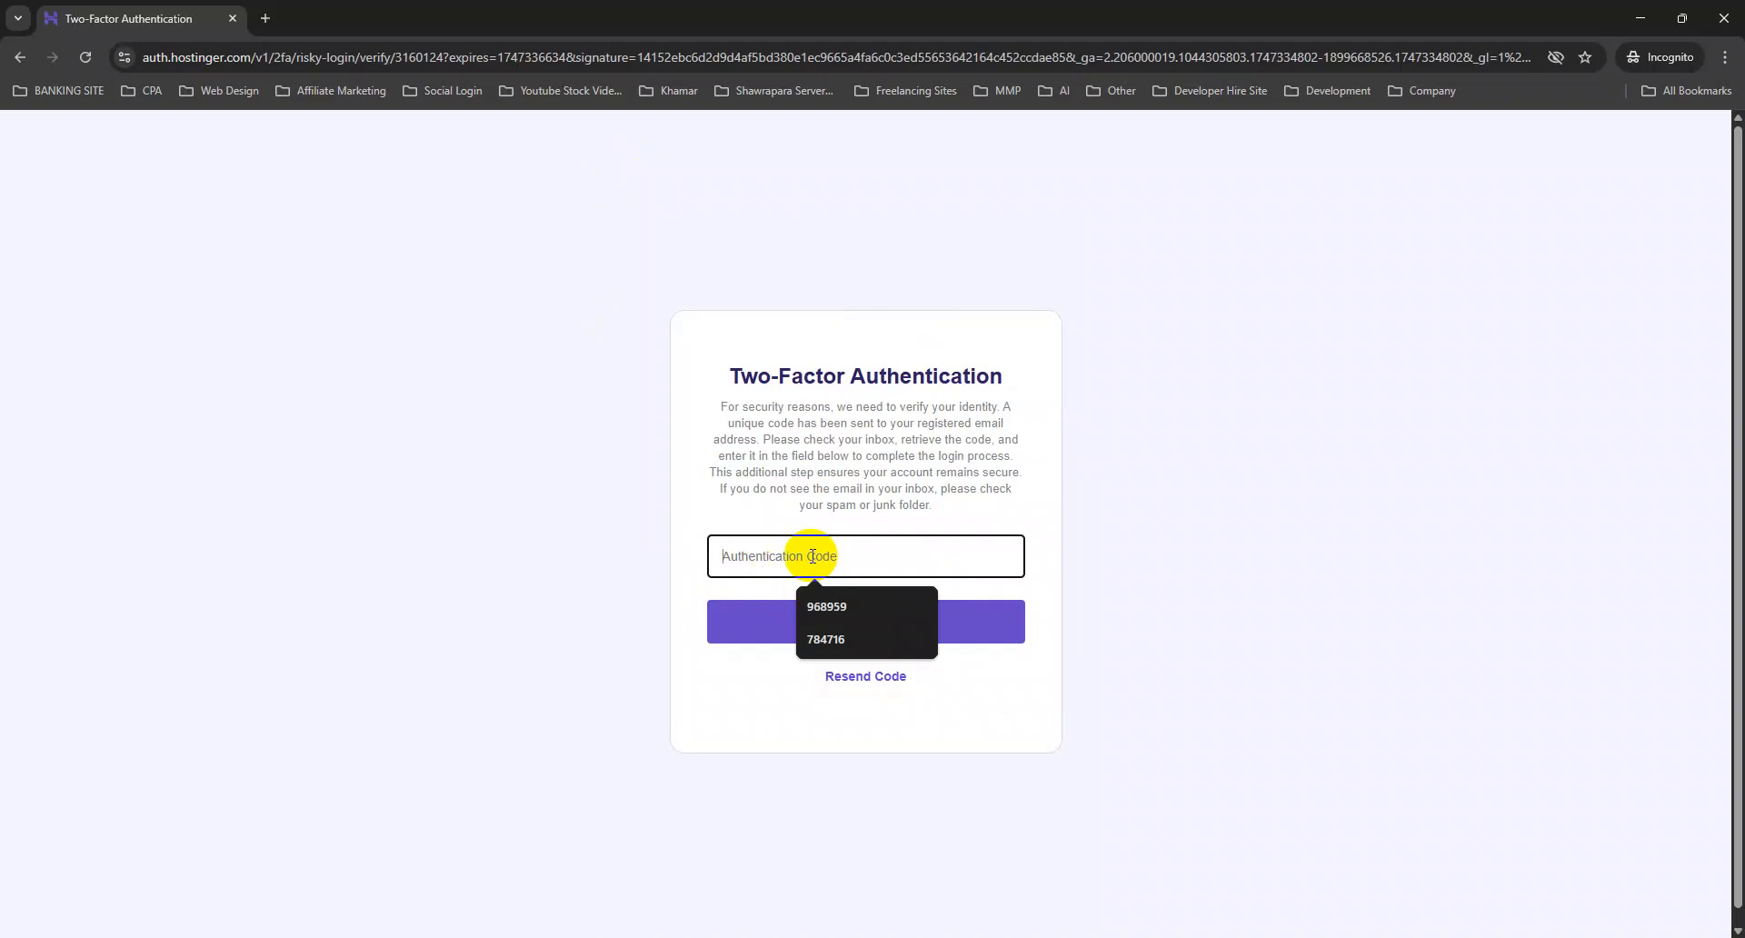
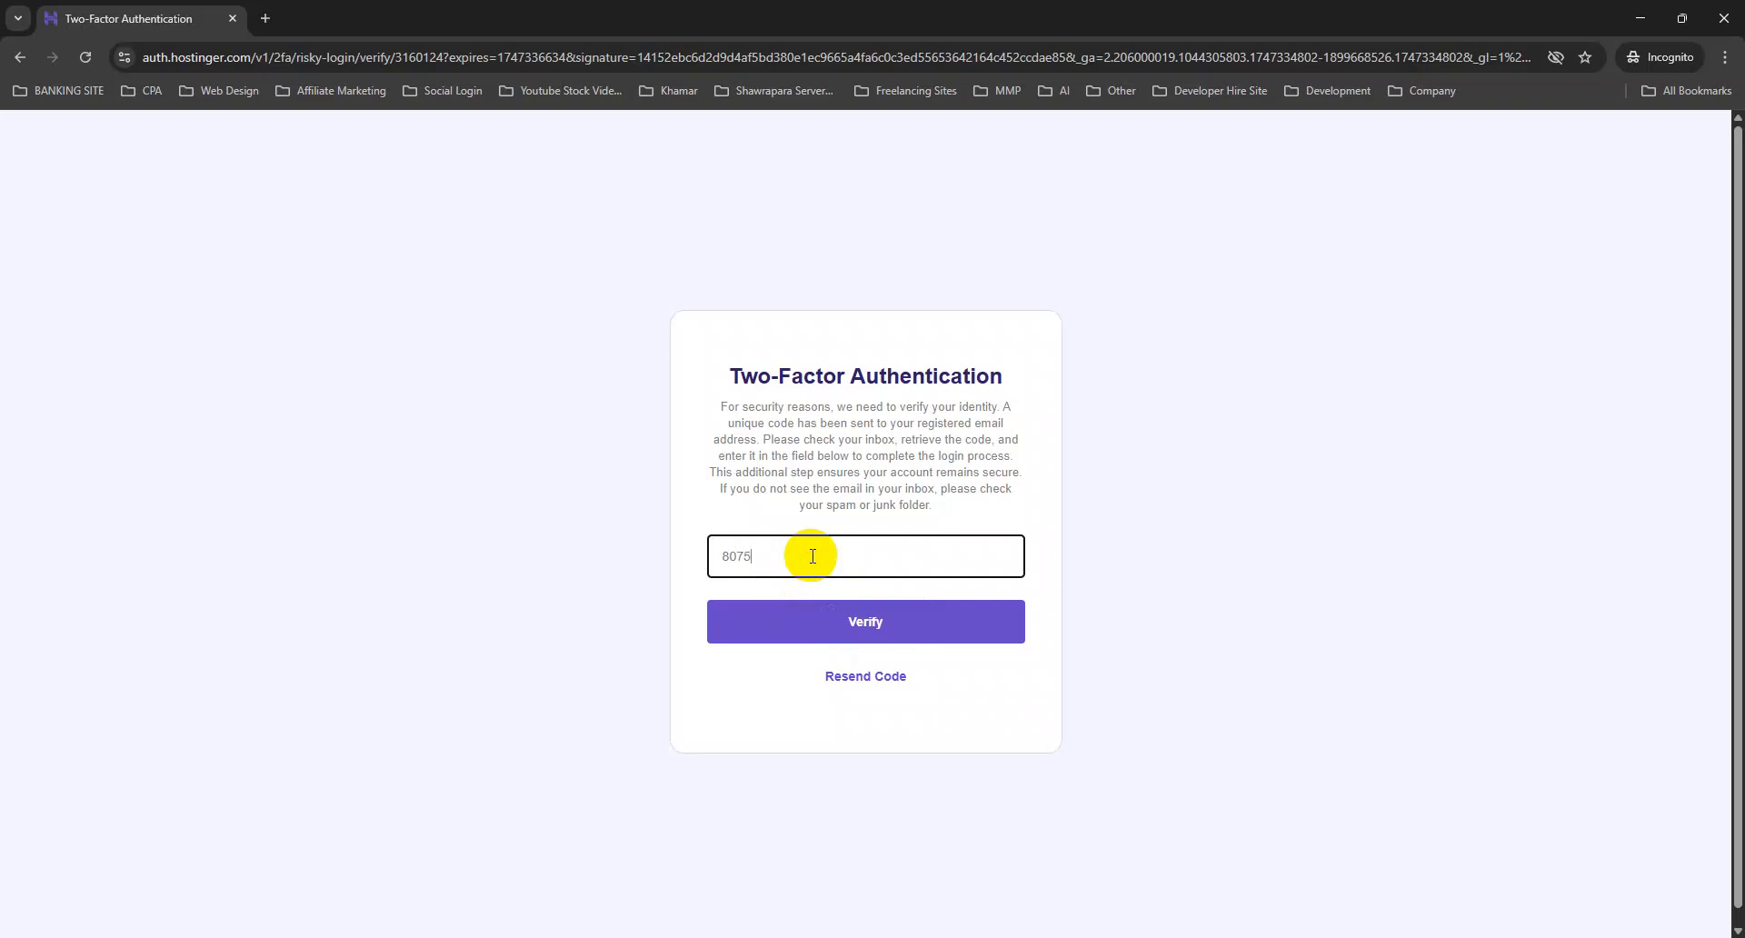
click(842, 621)
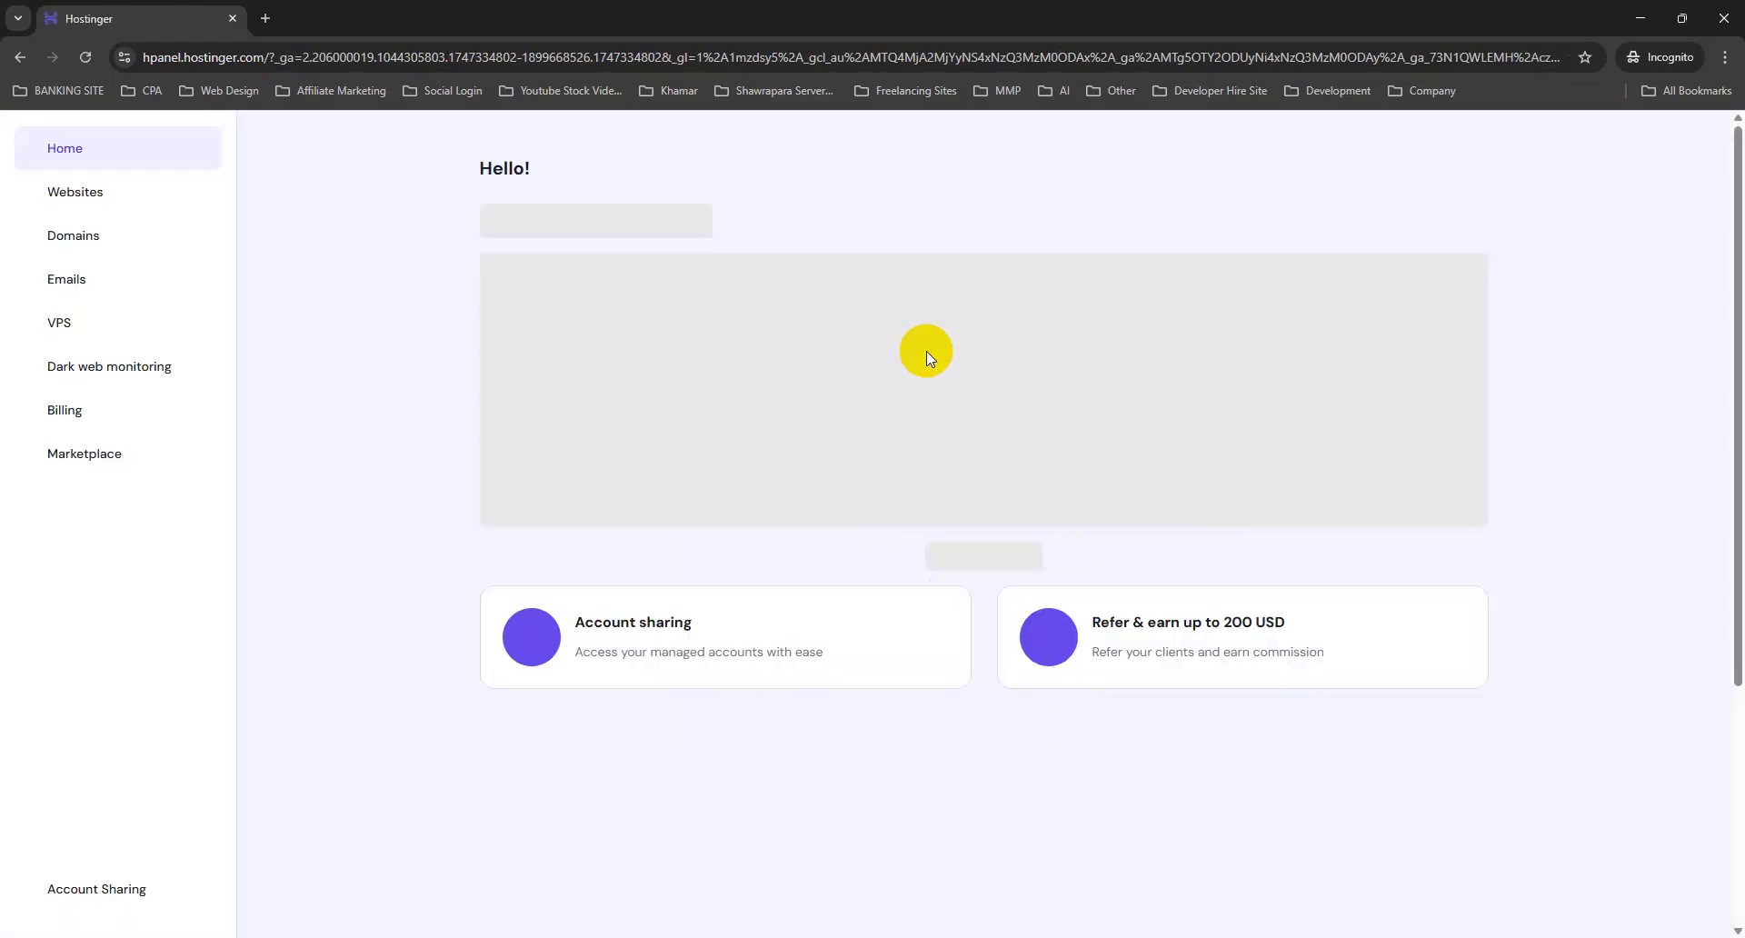
Find arabio.store in the dashboard's Domains list and open its management page
scroll(665, 342, down, 5)
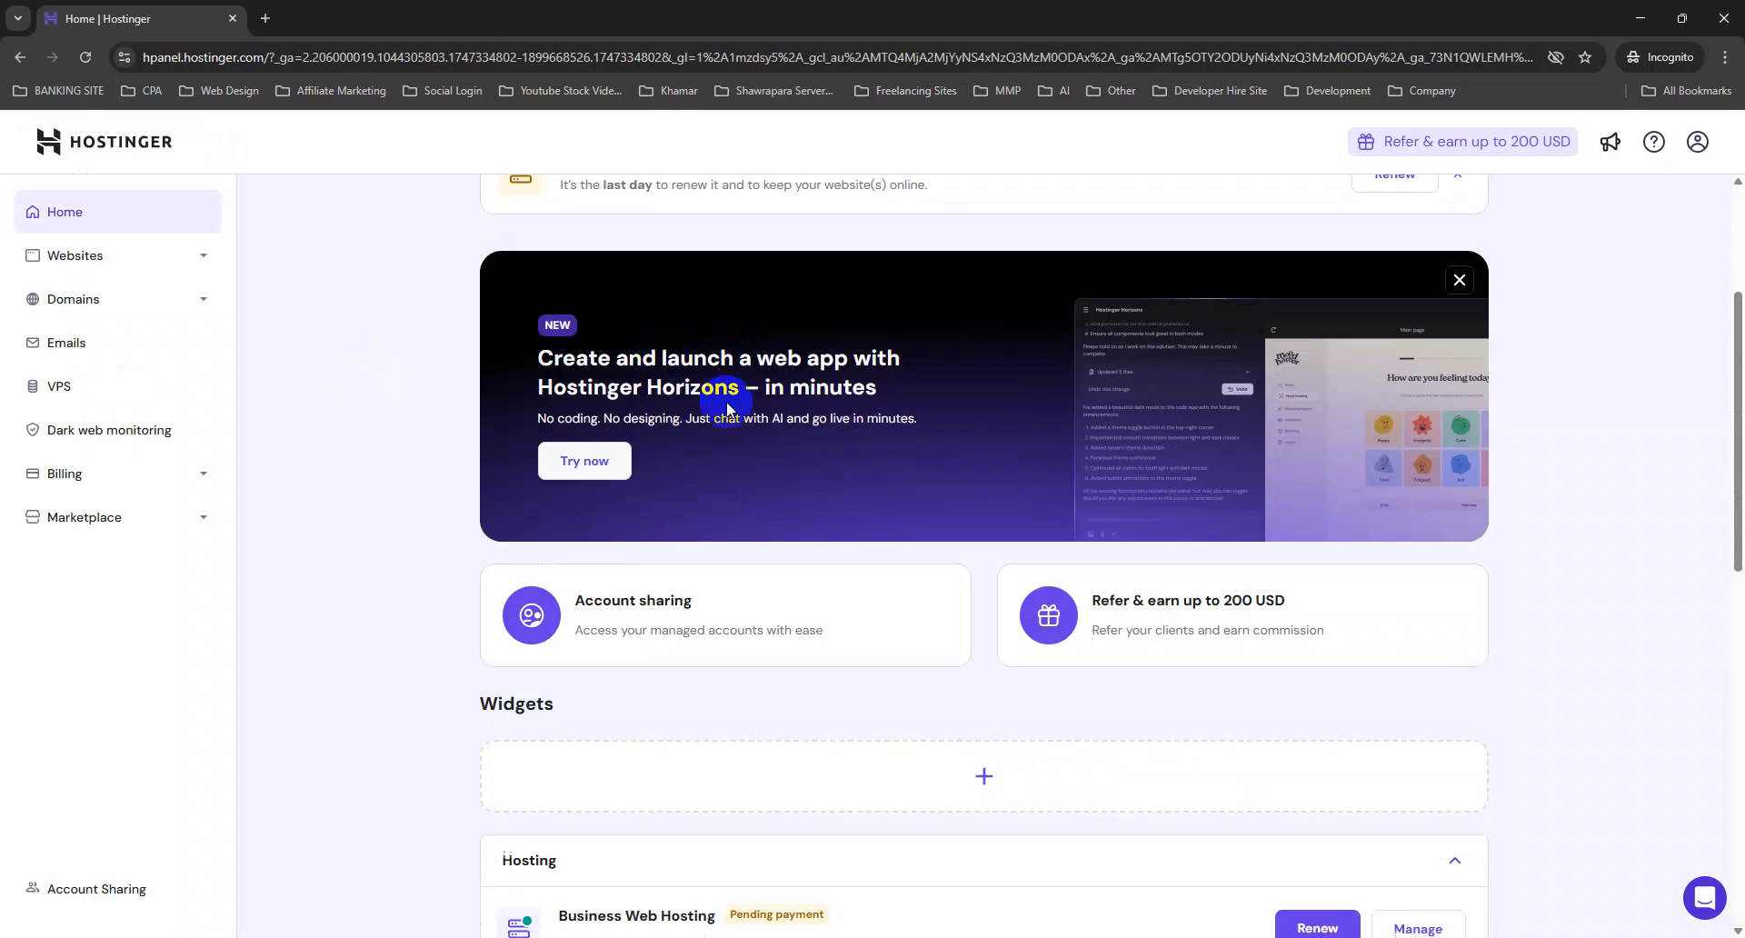
scroll(727, 401, down, 7)
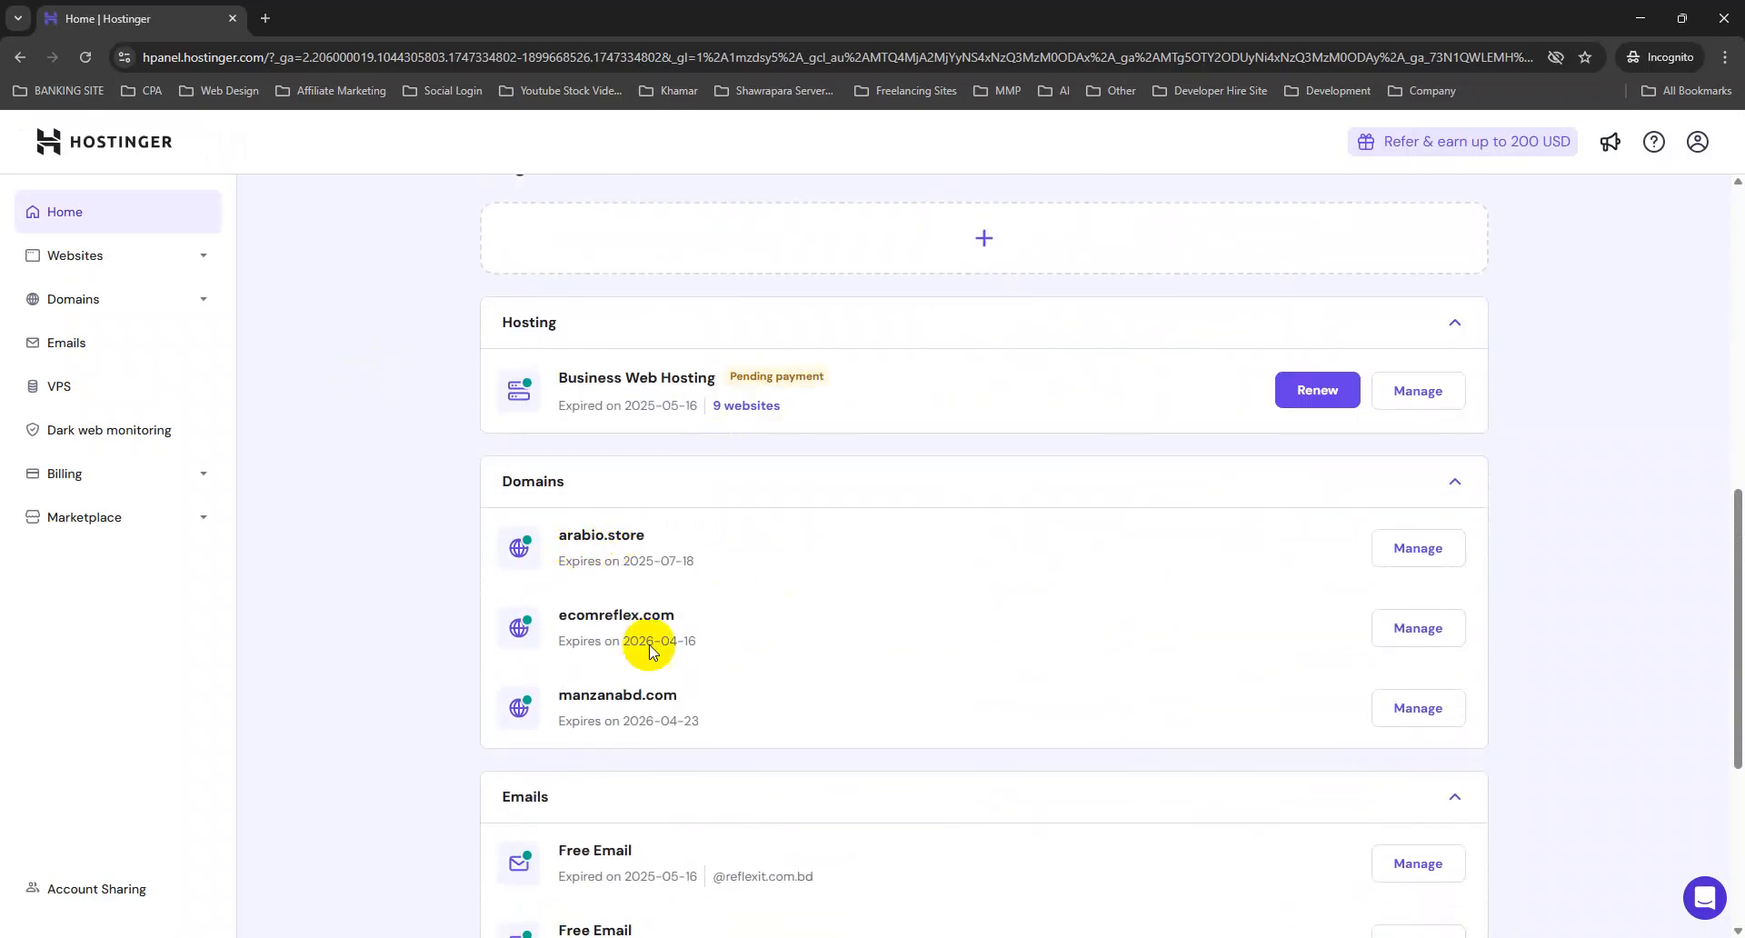
scroll(636, 627, down, 4)
scroll(635, 612, up, 2)
drag(558, 359, 653, 357)
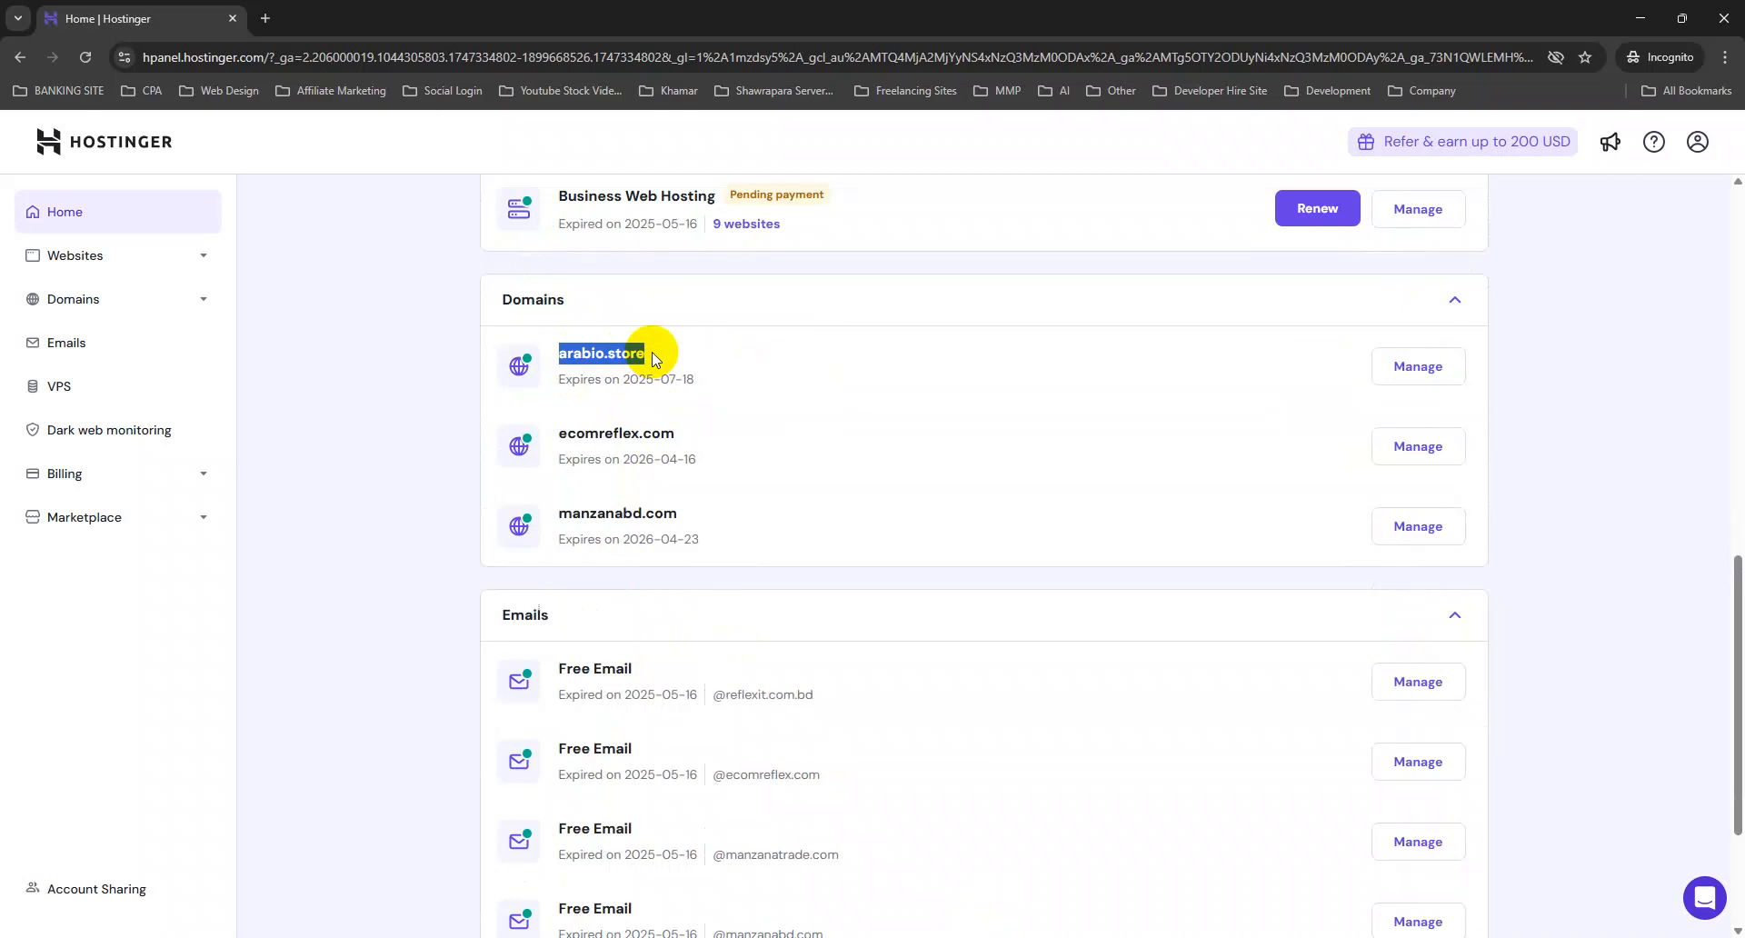
click(1428, 374)
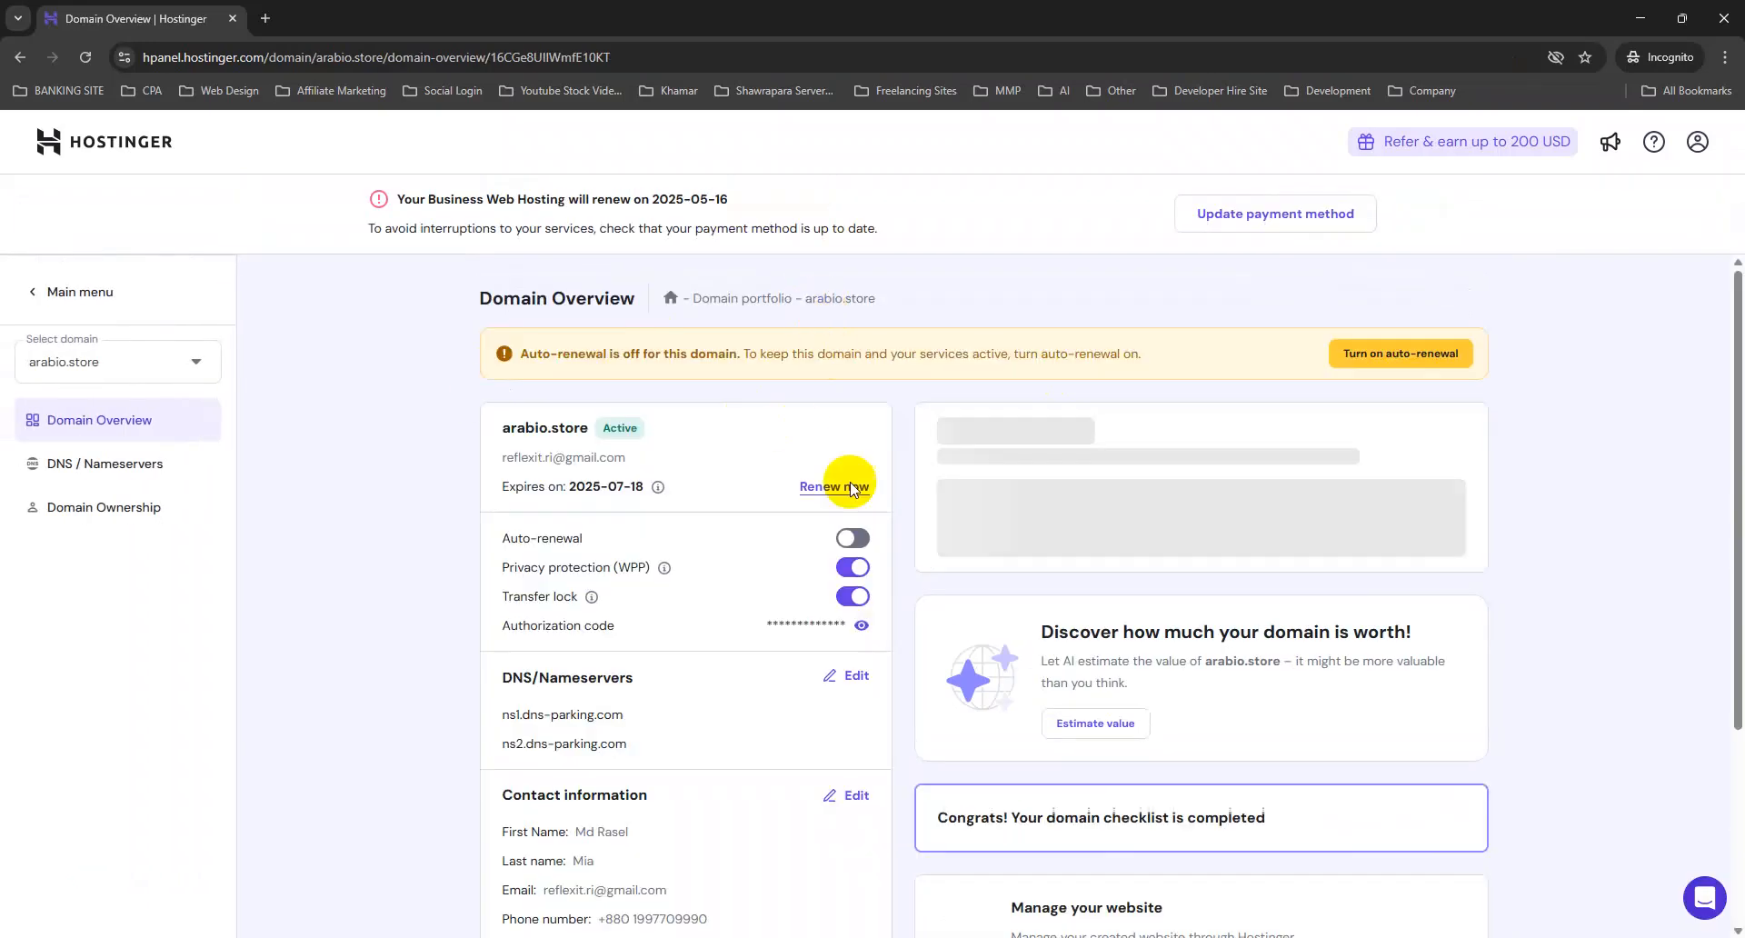
Open Domain Ownership for arabio.store and review the registrant's contact details
scroll(1127, 532, down, 2)
scroll(1127, 532, down, 1)
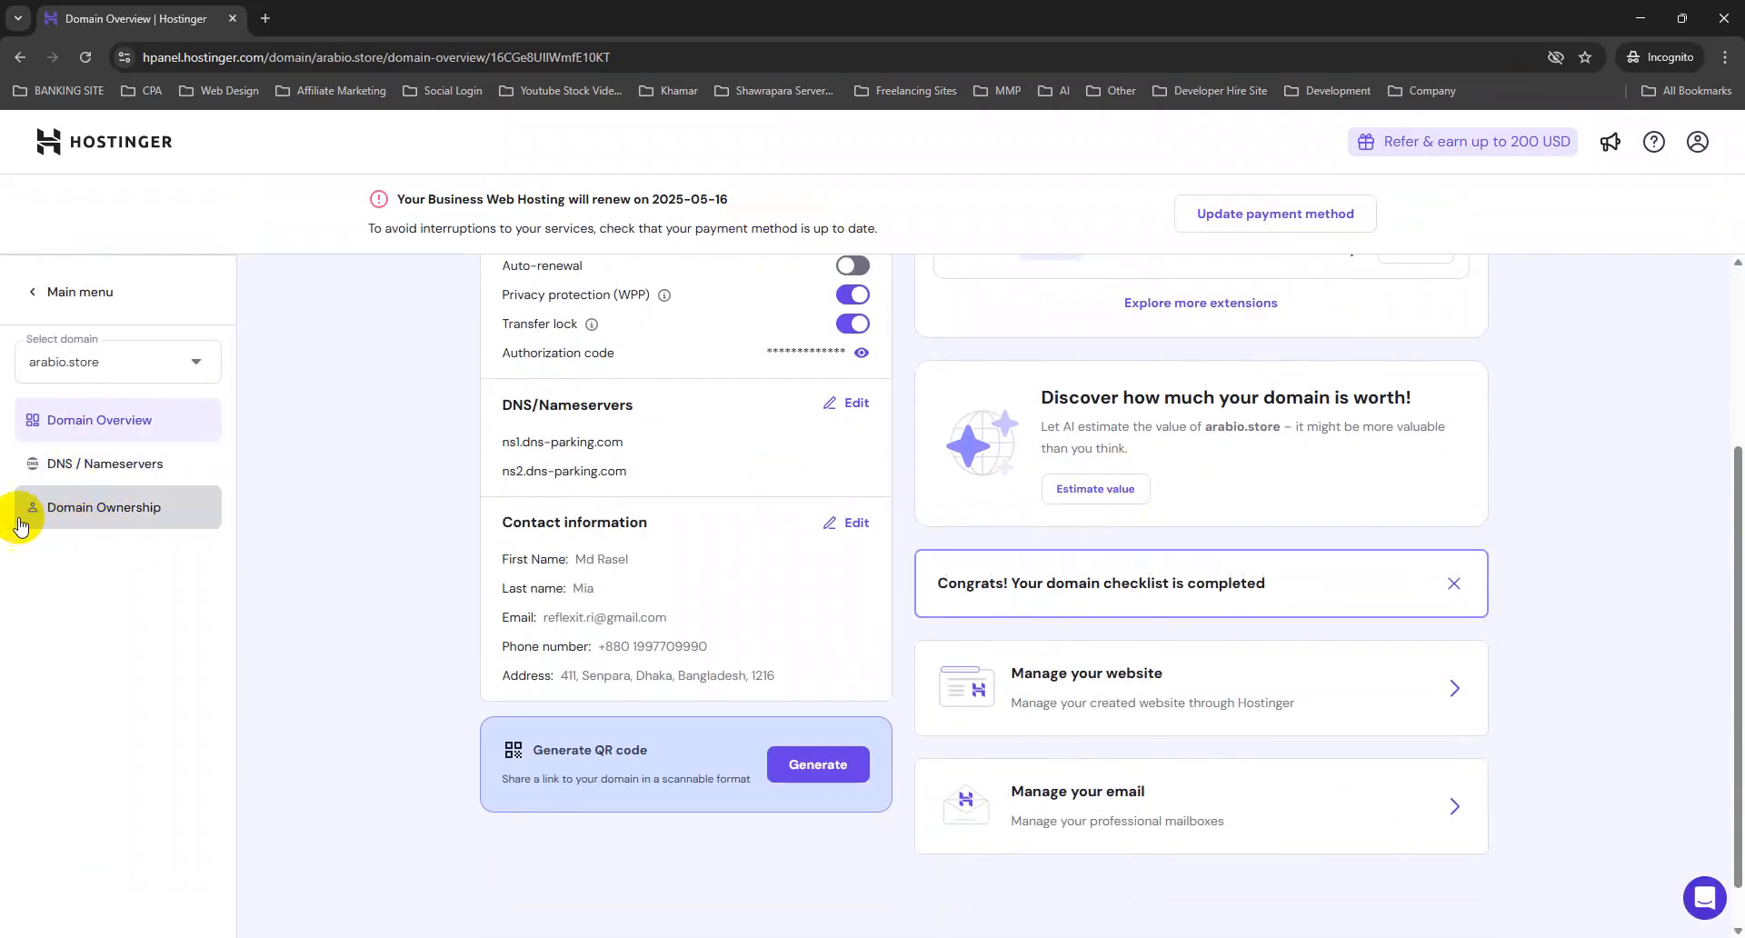
click(101, 520)
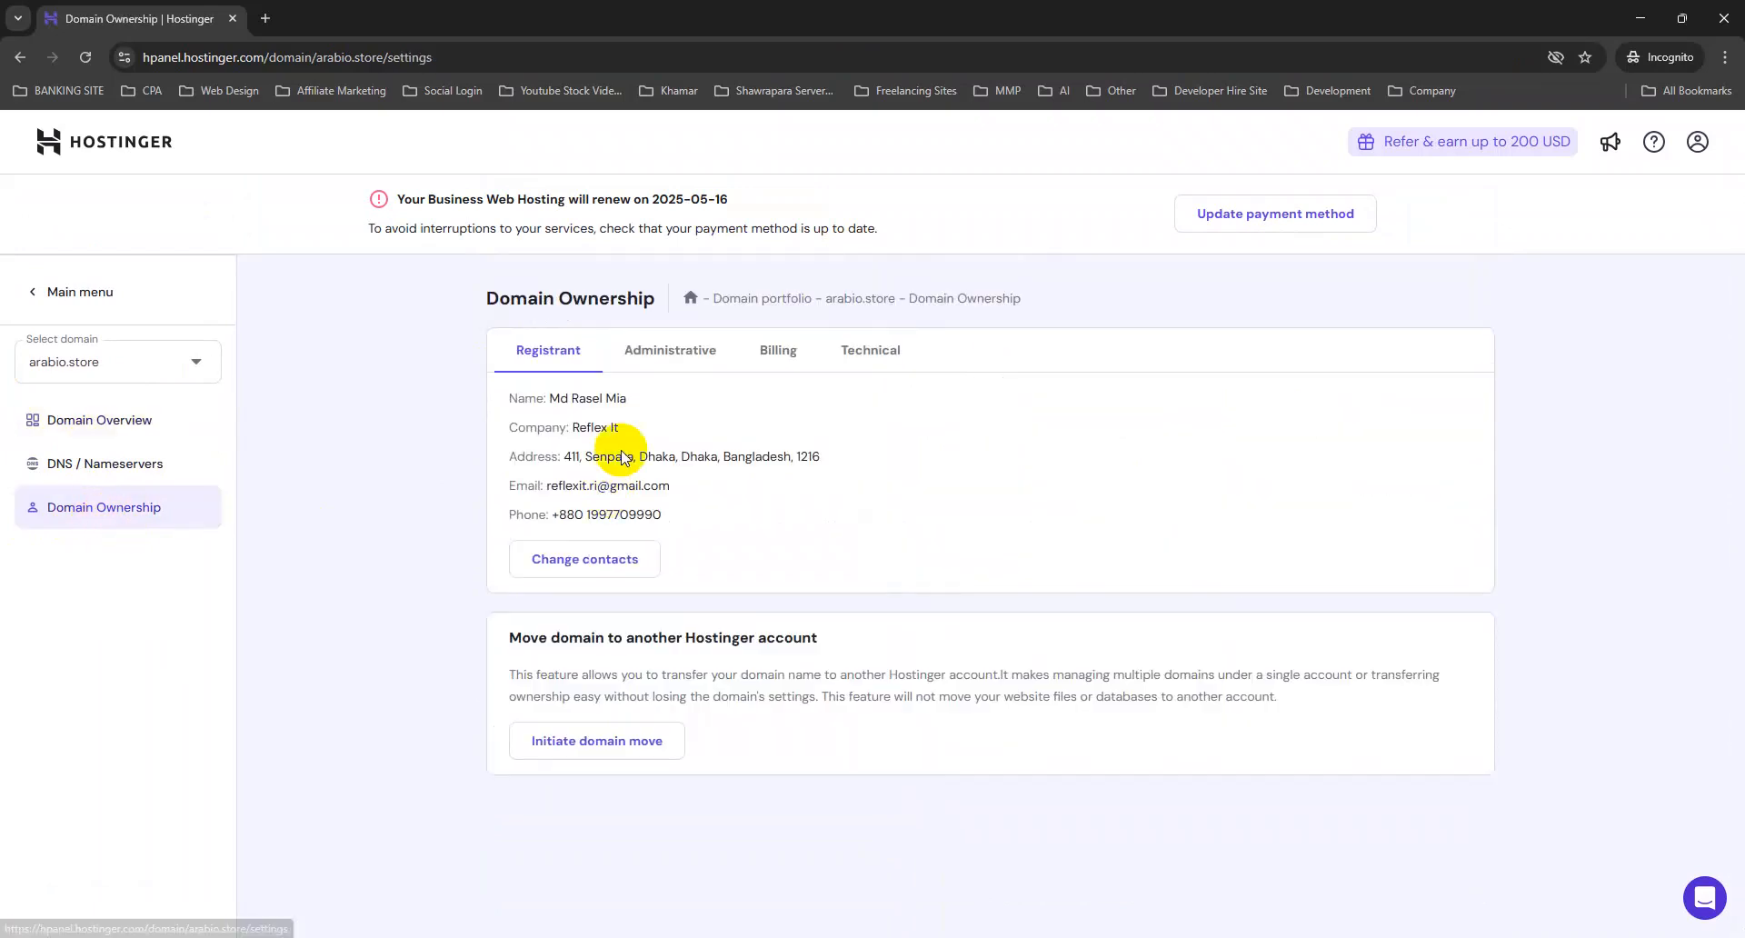
click(687, 520)
drag(687, 519, 506, 389)
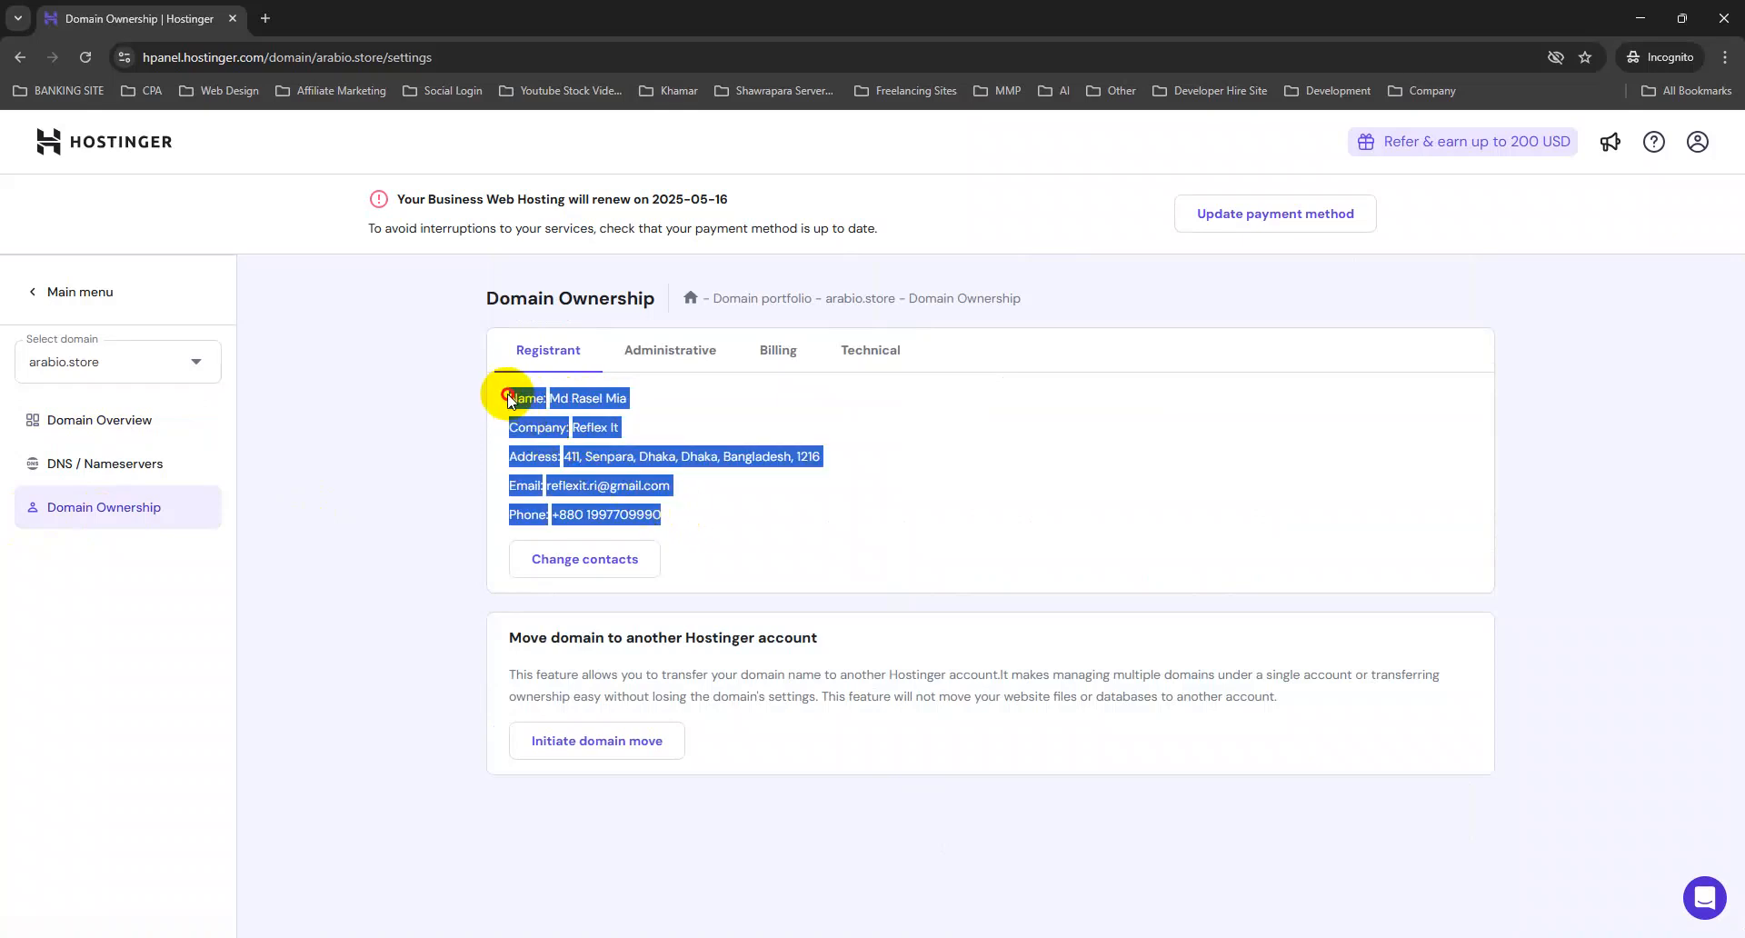
click(770, 487)
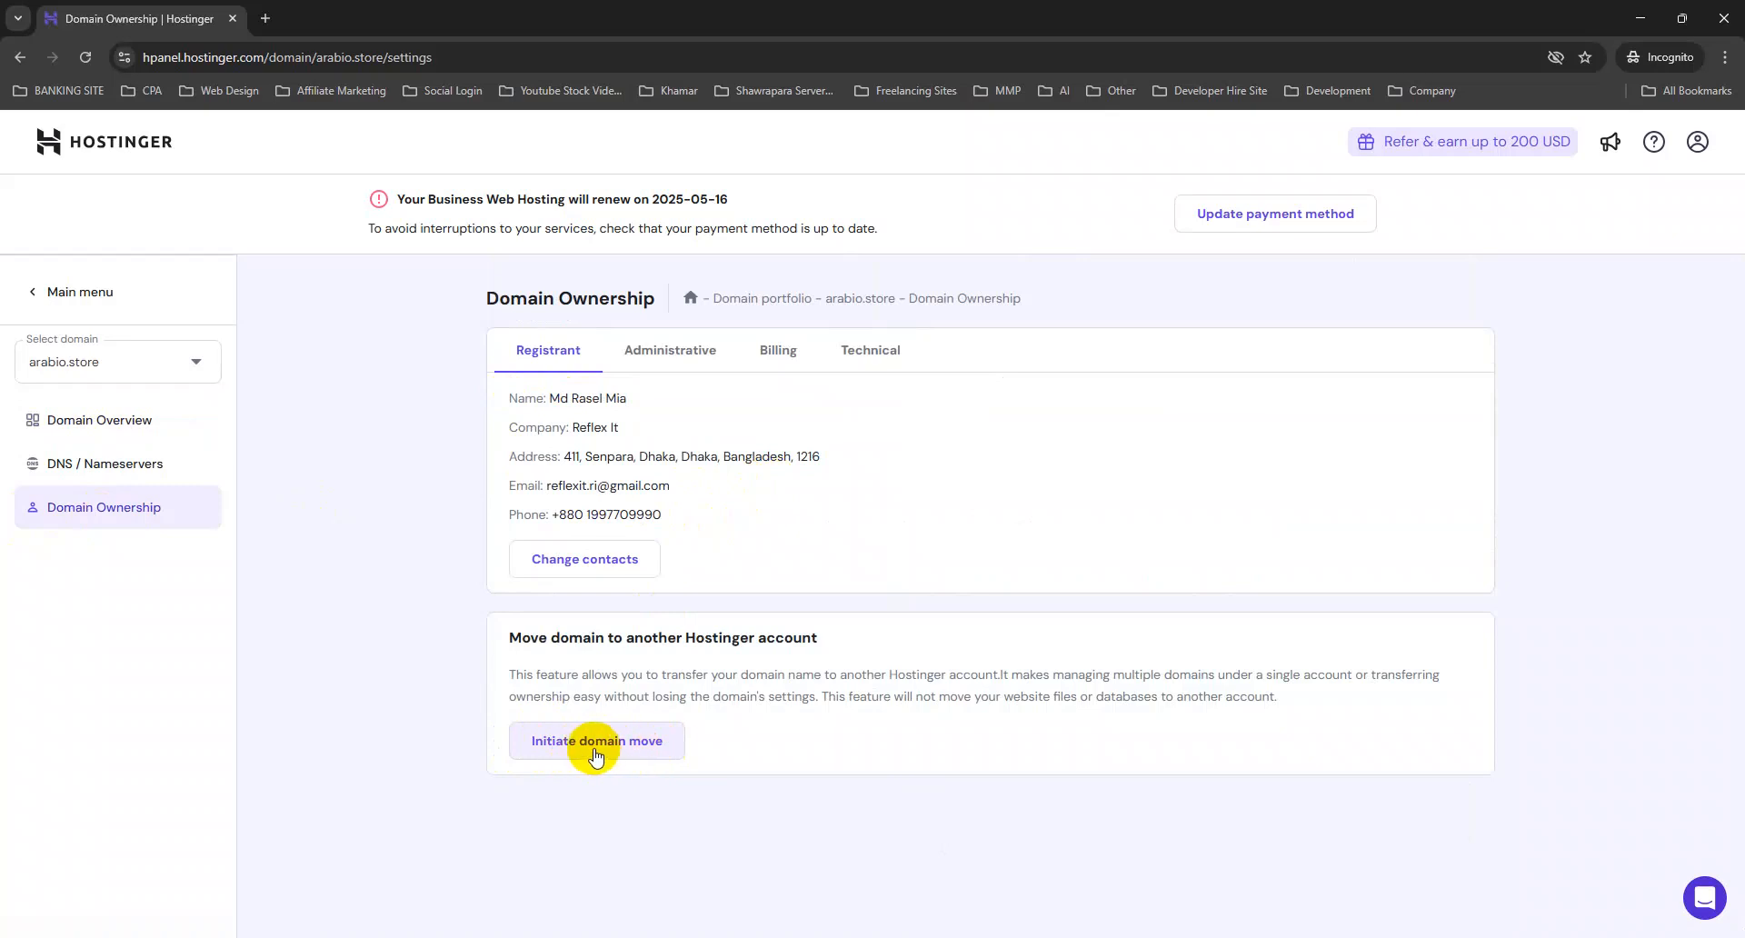
drag(507, 675, 1309, 696)
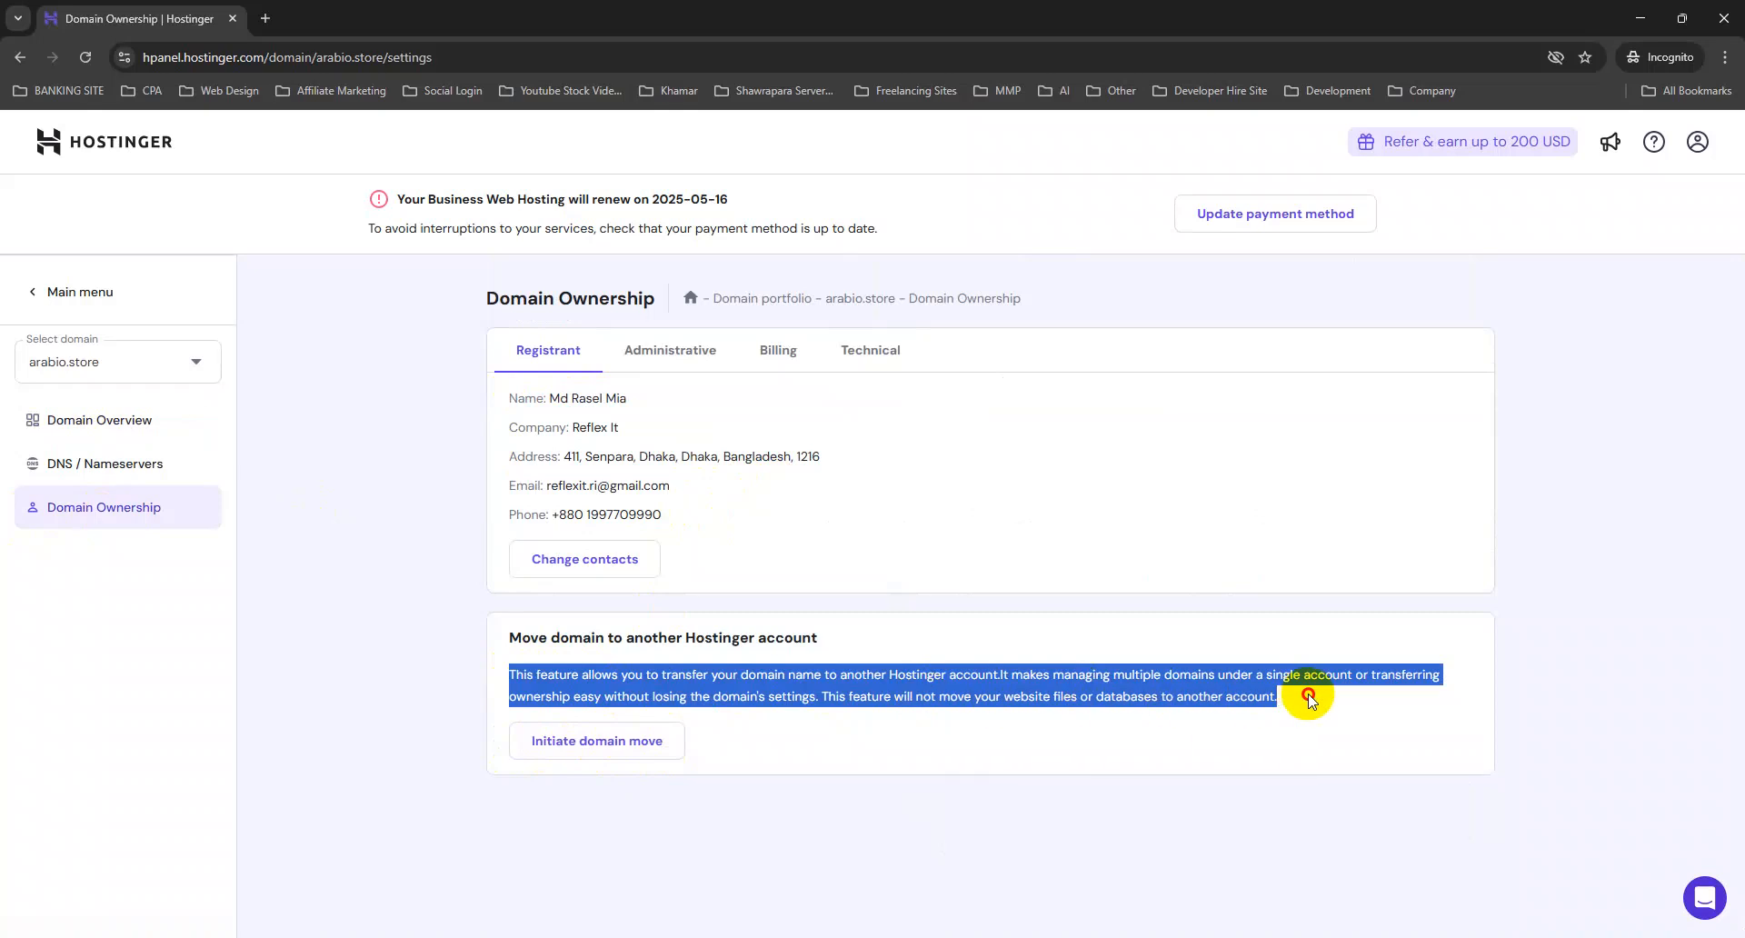
click(1307, 696)
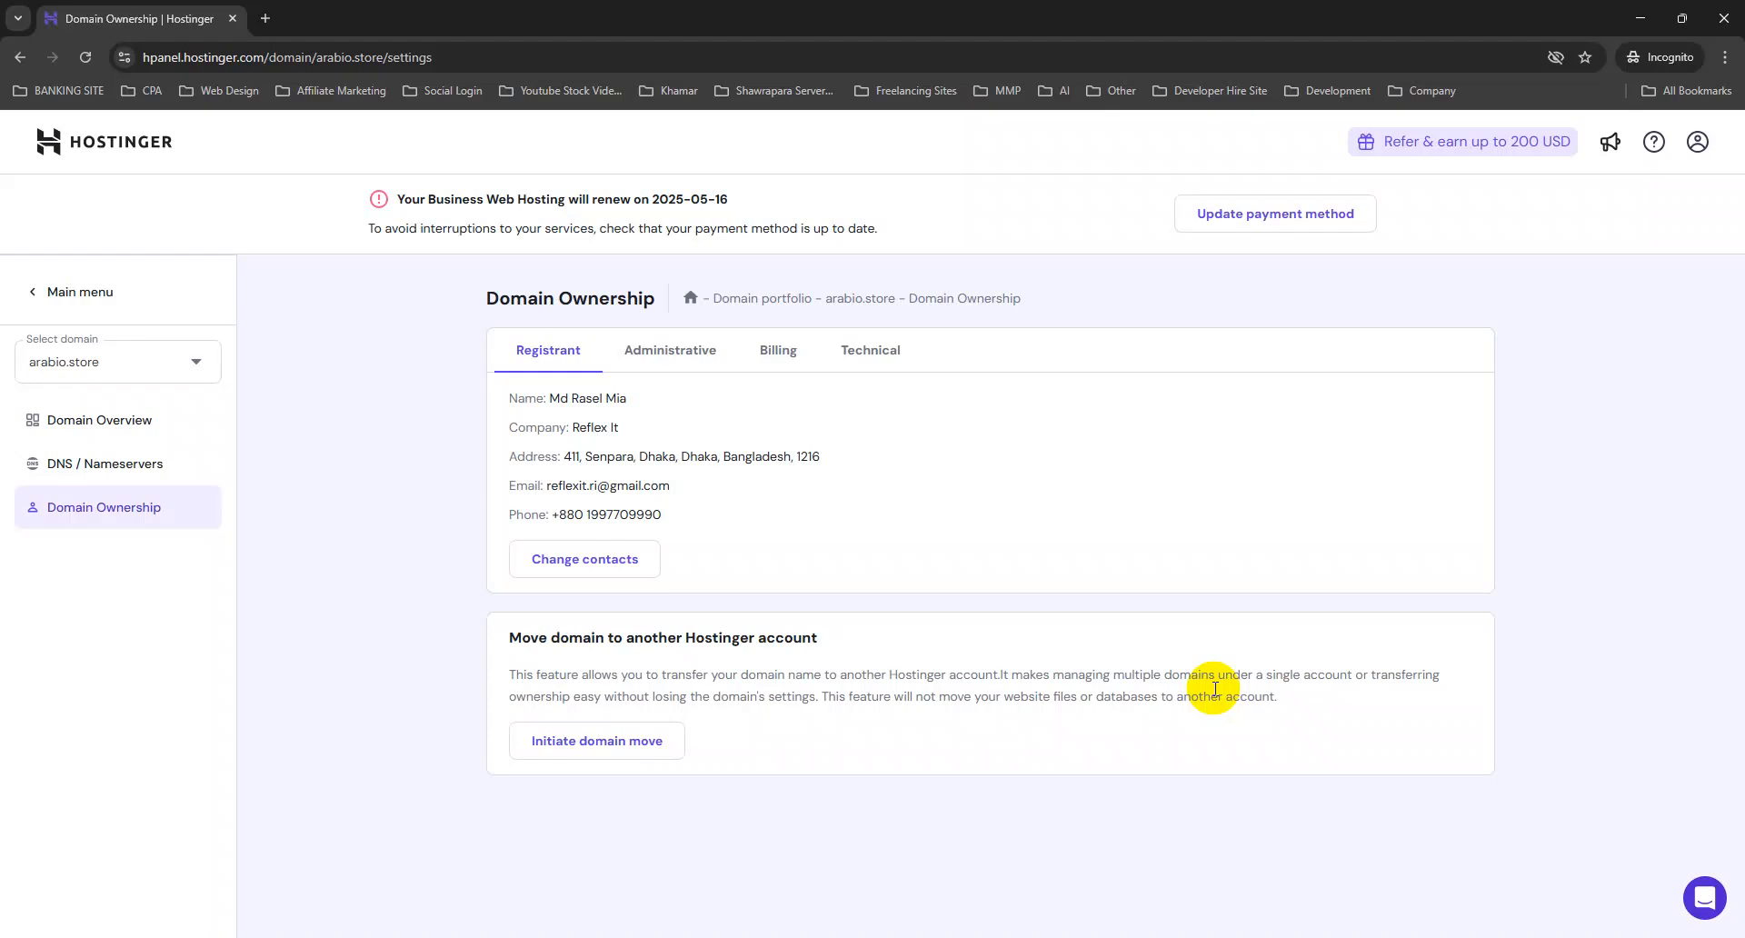
drag(822, 696, 1103, 712)
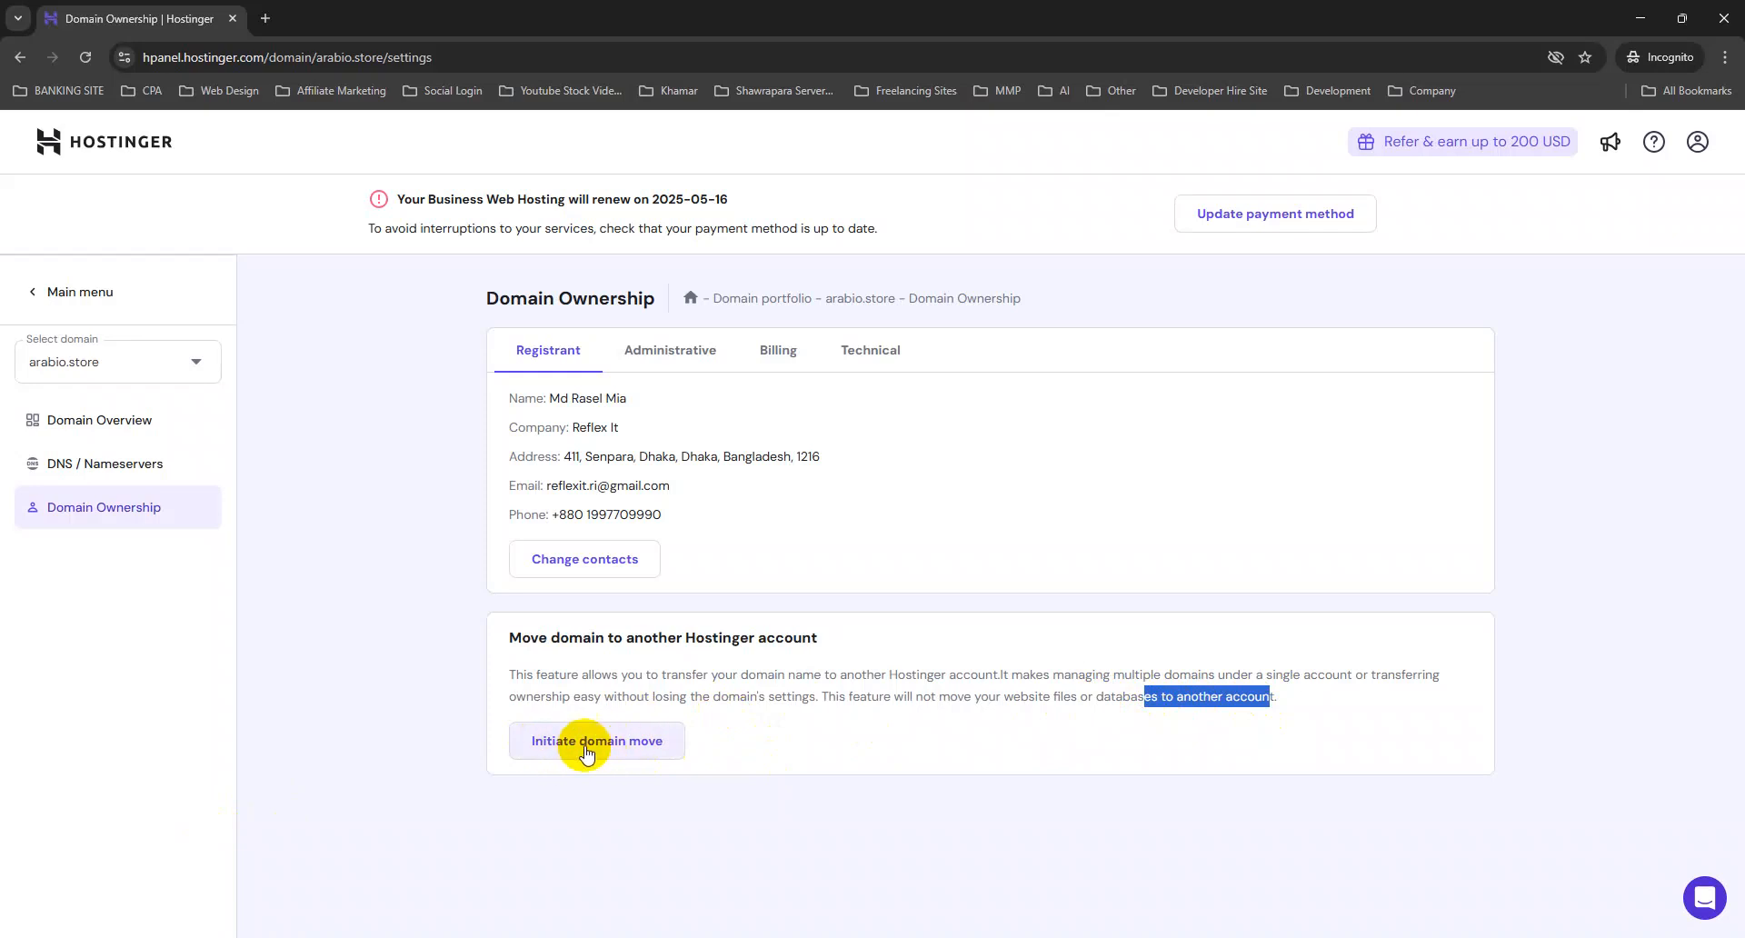
Initiate moving arabio.store by entering the new account's e-mail address and confirming
click(597, 753)
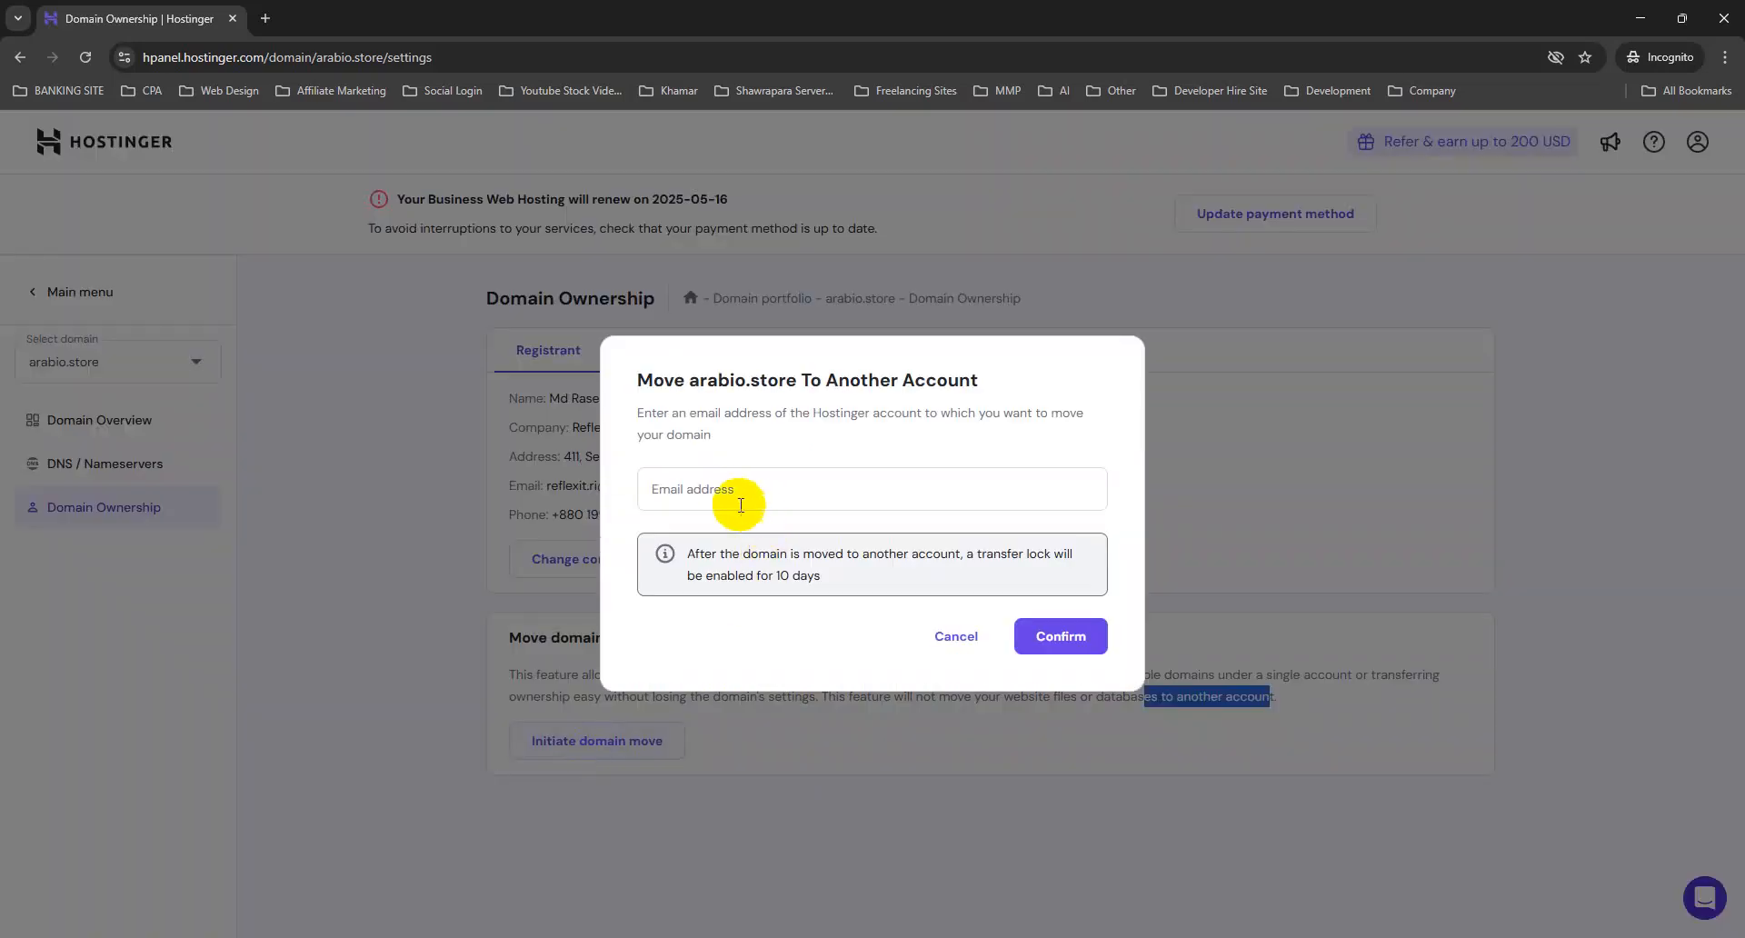
click(733, 495)
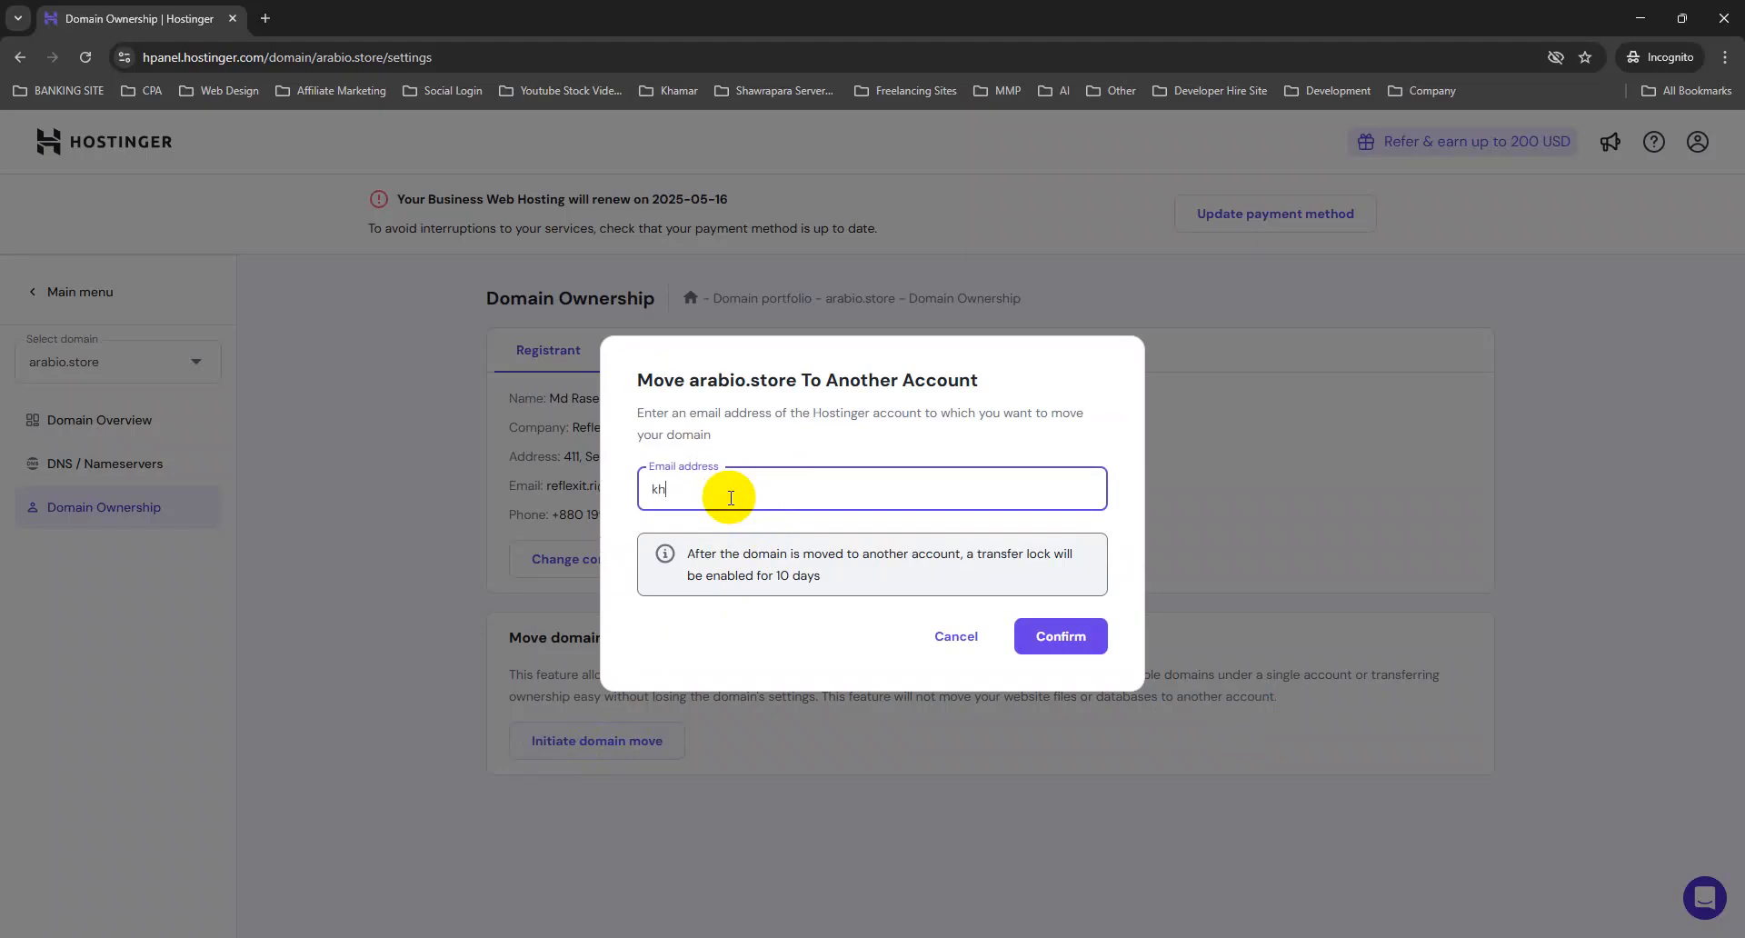
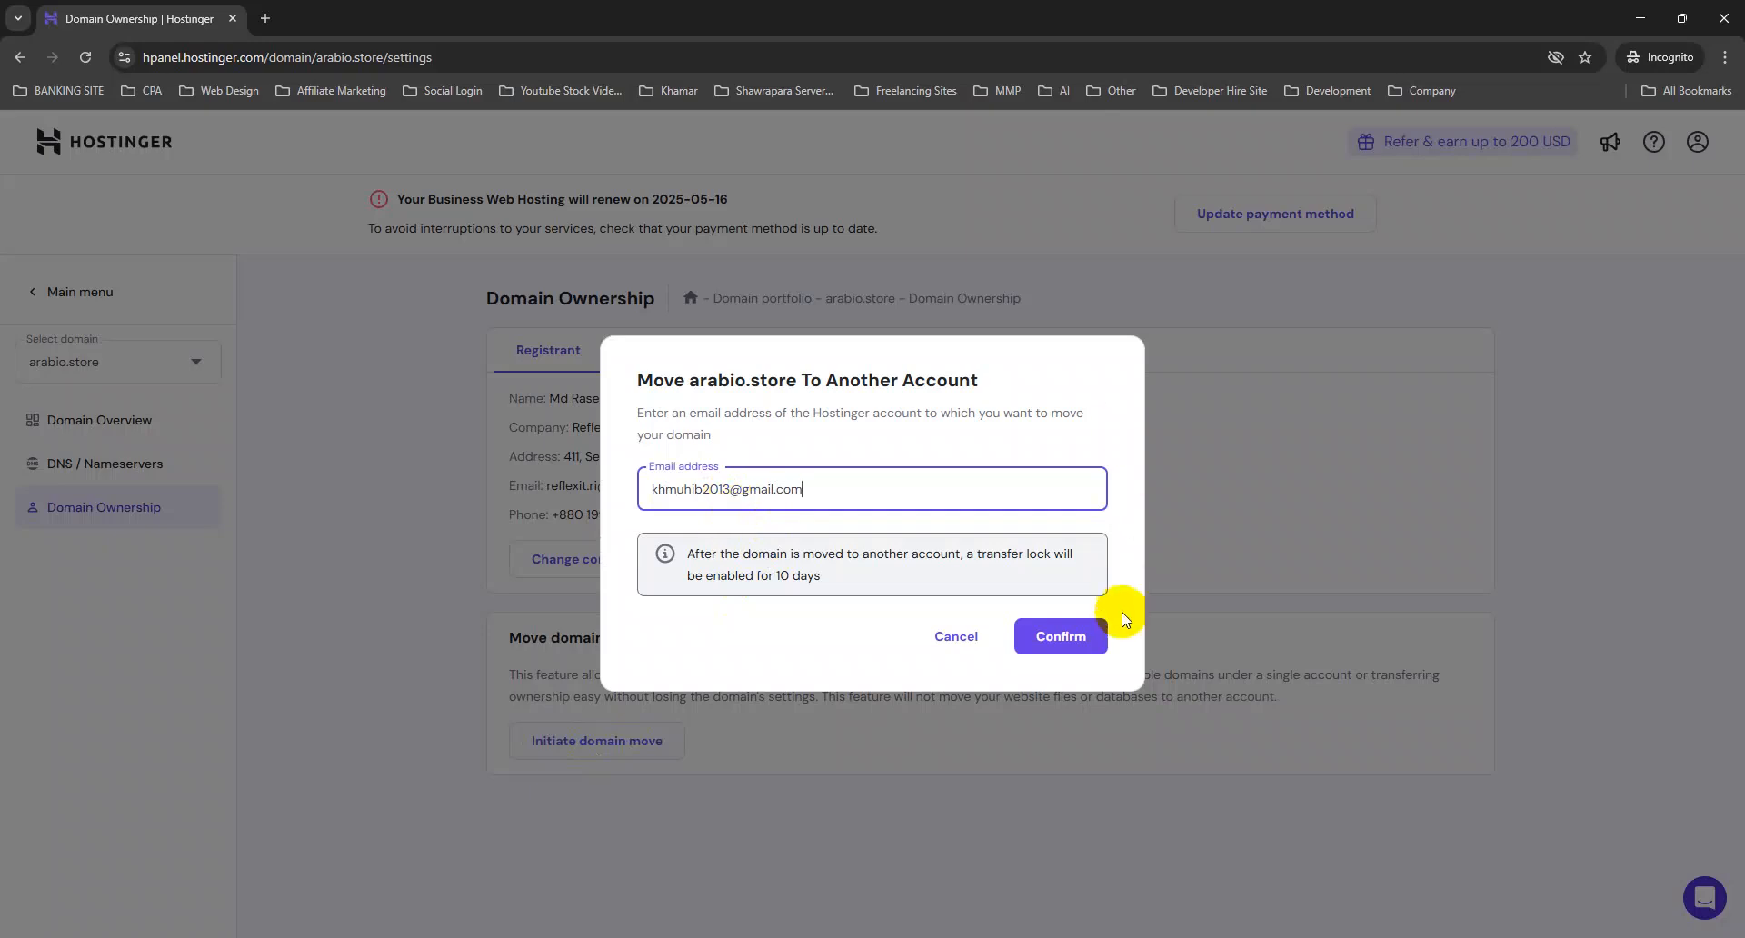
click(1075, 635)
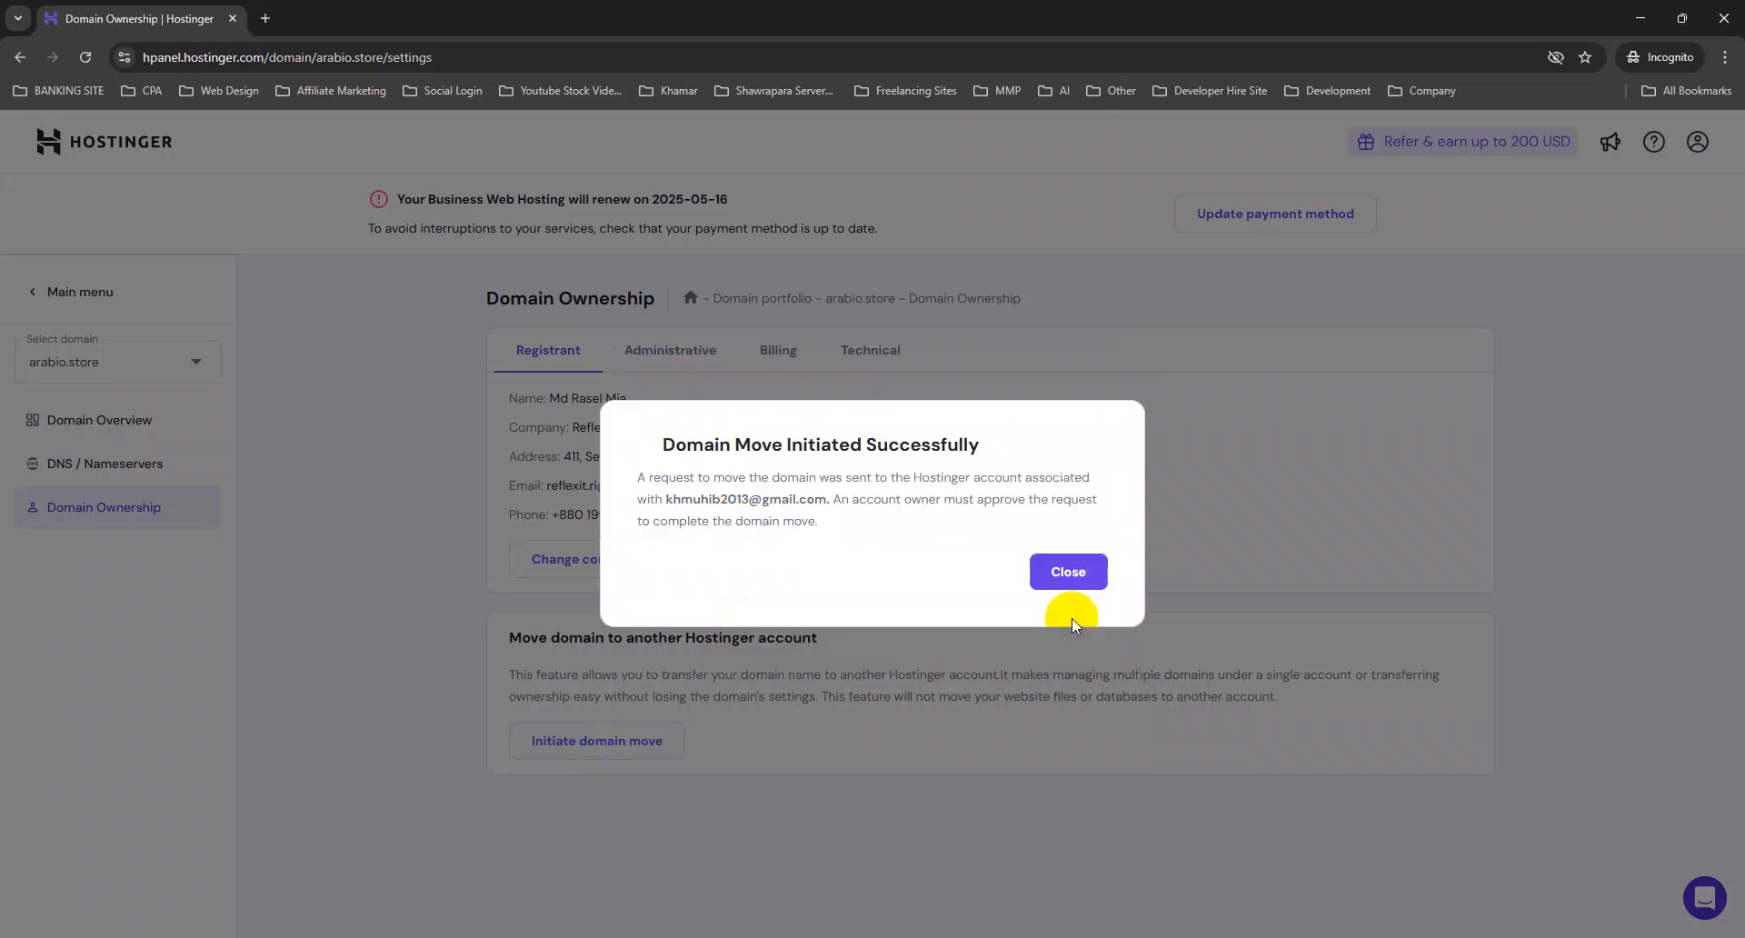
drag(644, 481, 838, 531)
drag(837, 502, 681, 500)
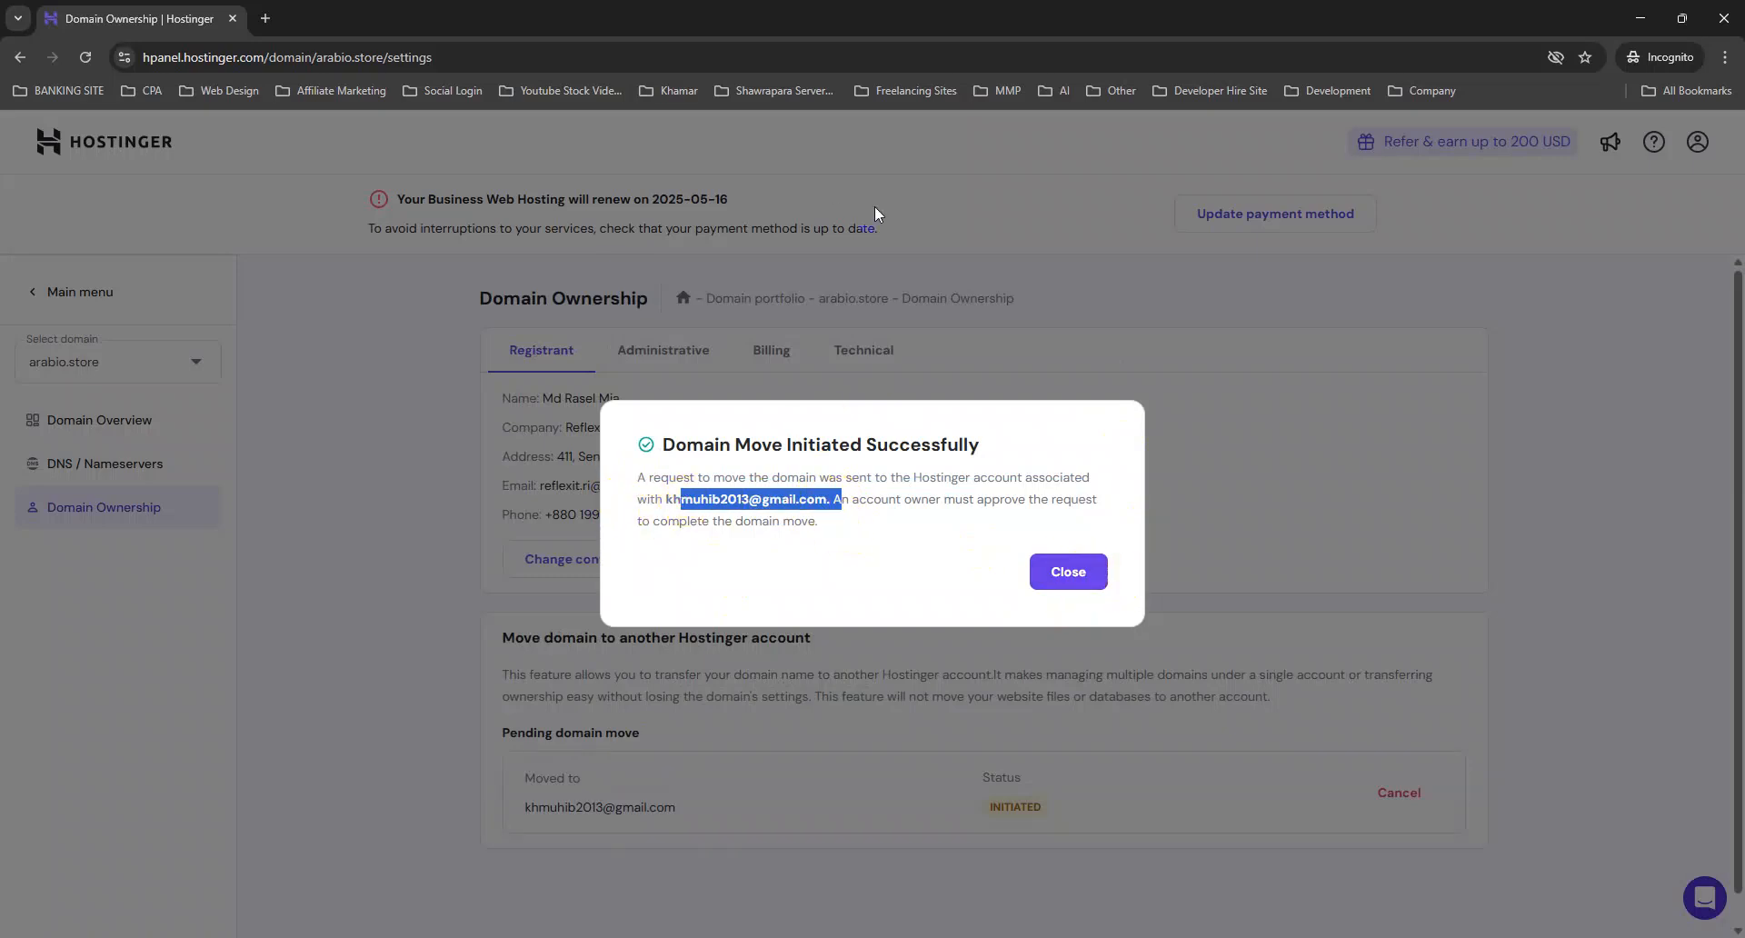
Set the private window aside and check which Google account the main Chrome window uses
click(1641, 18)
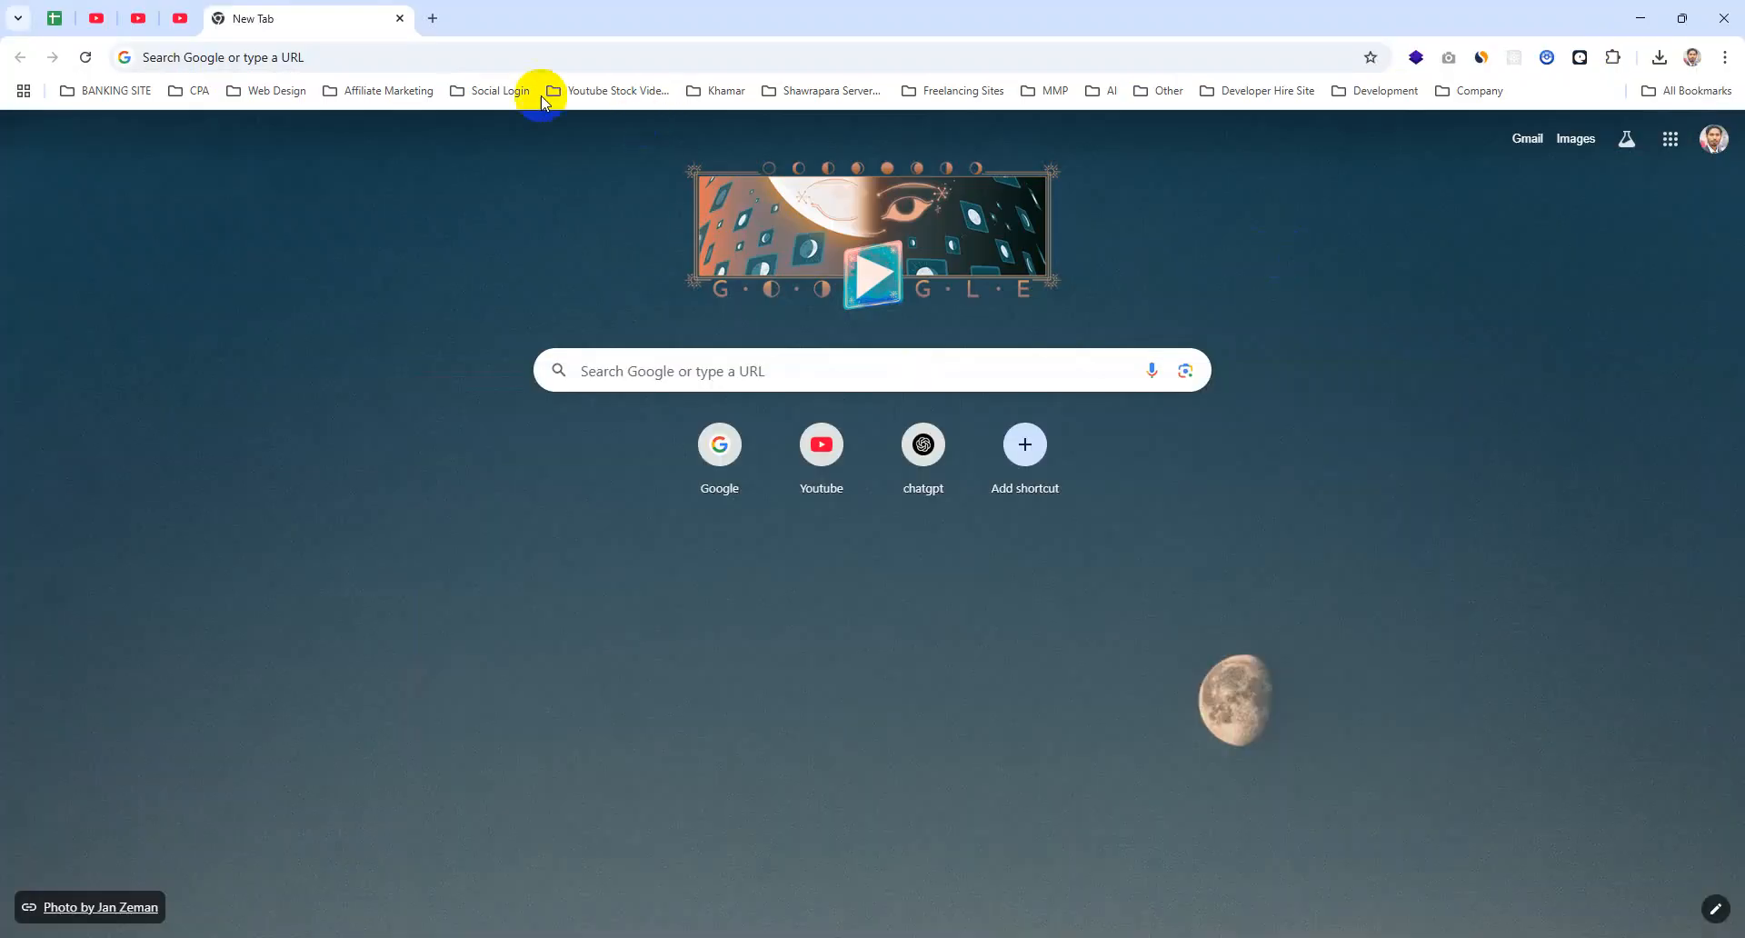
click(292, 56)
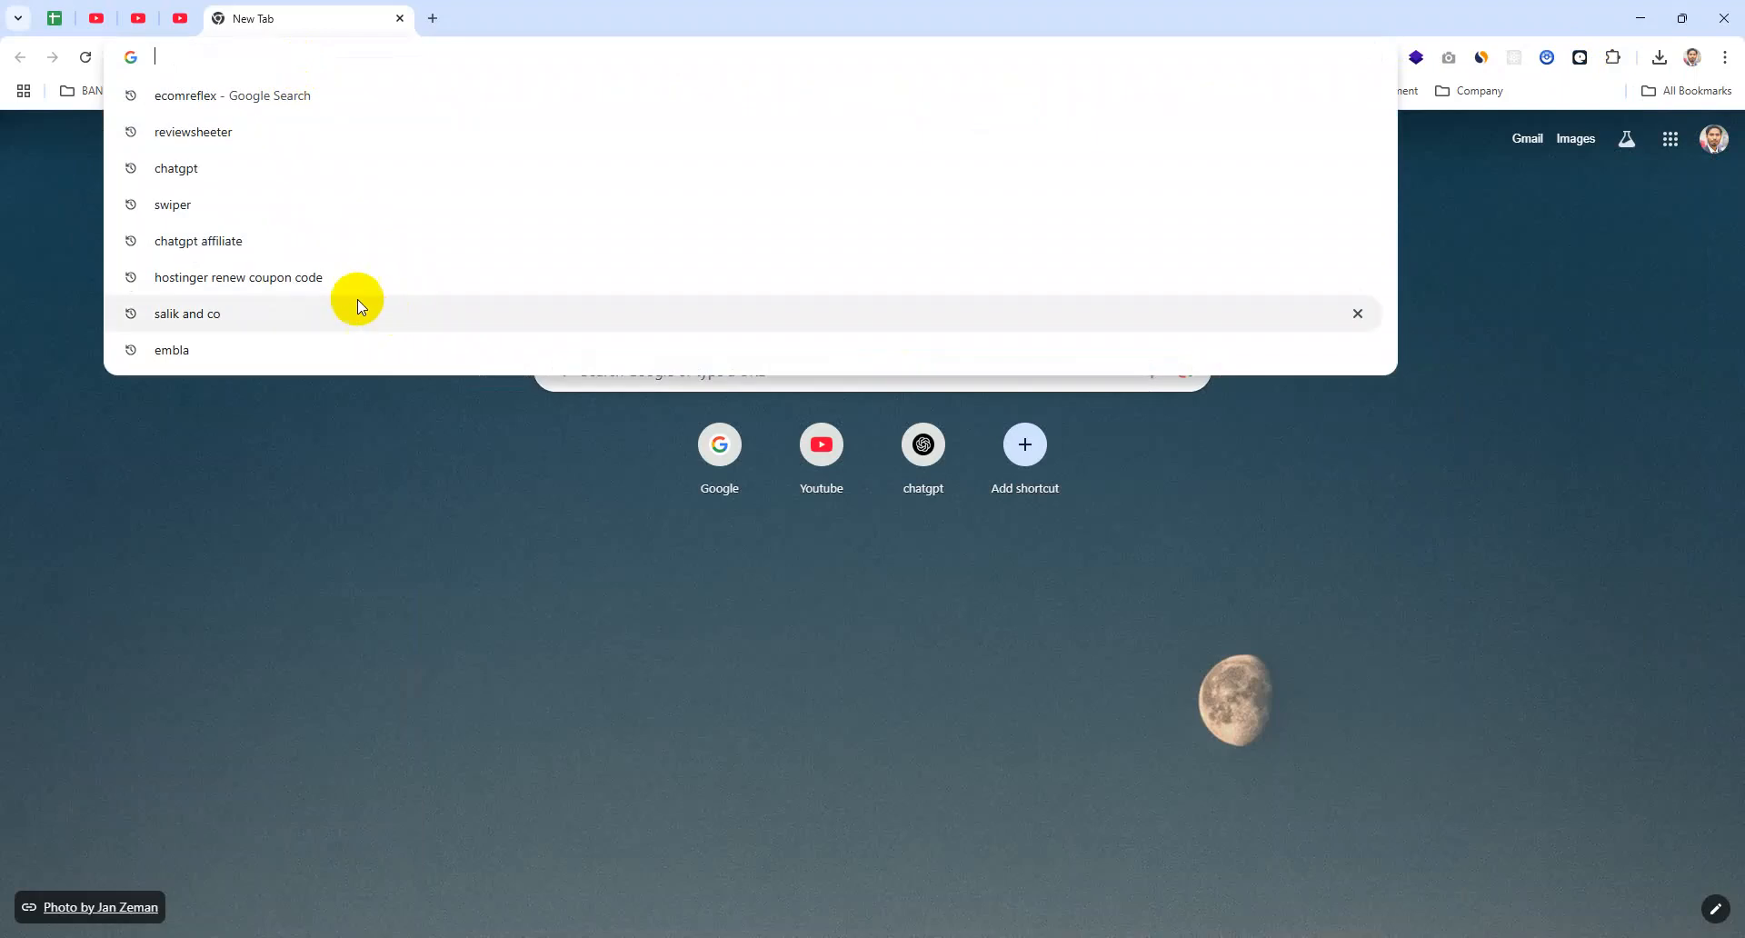
click(1713, 139)
drag(1482, 188, 1618, 188)
click(1283, 173)
In Gmail, open the 'Confirm domain arabio.store move' email and confirm the move
click(1533, 144)
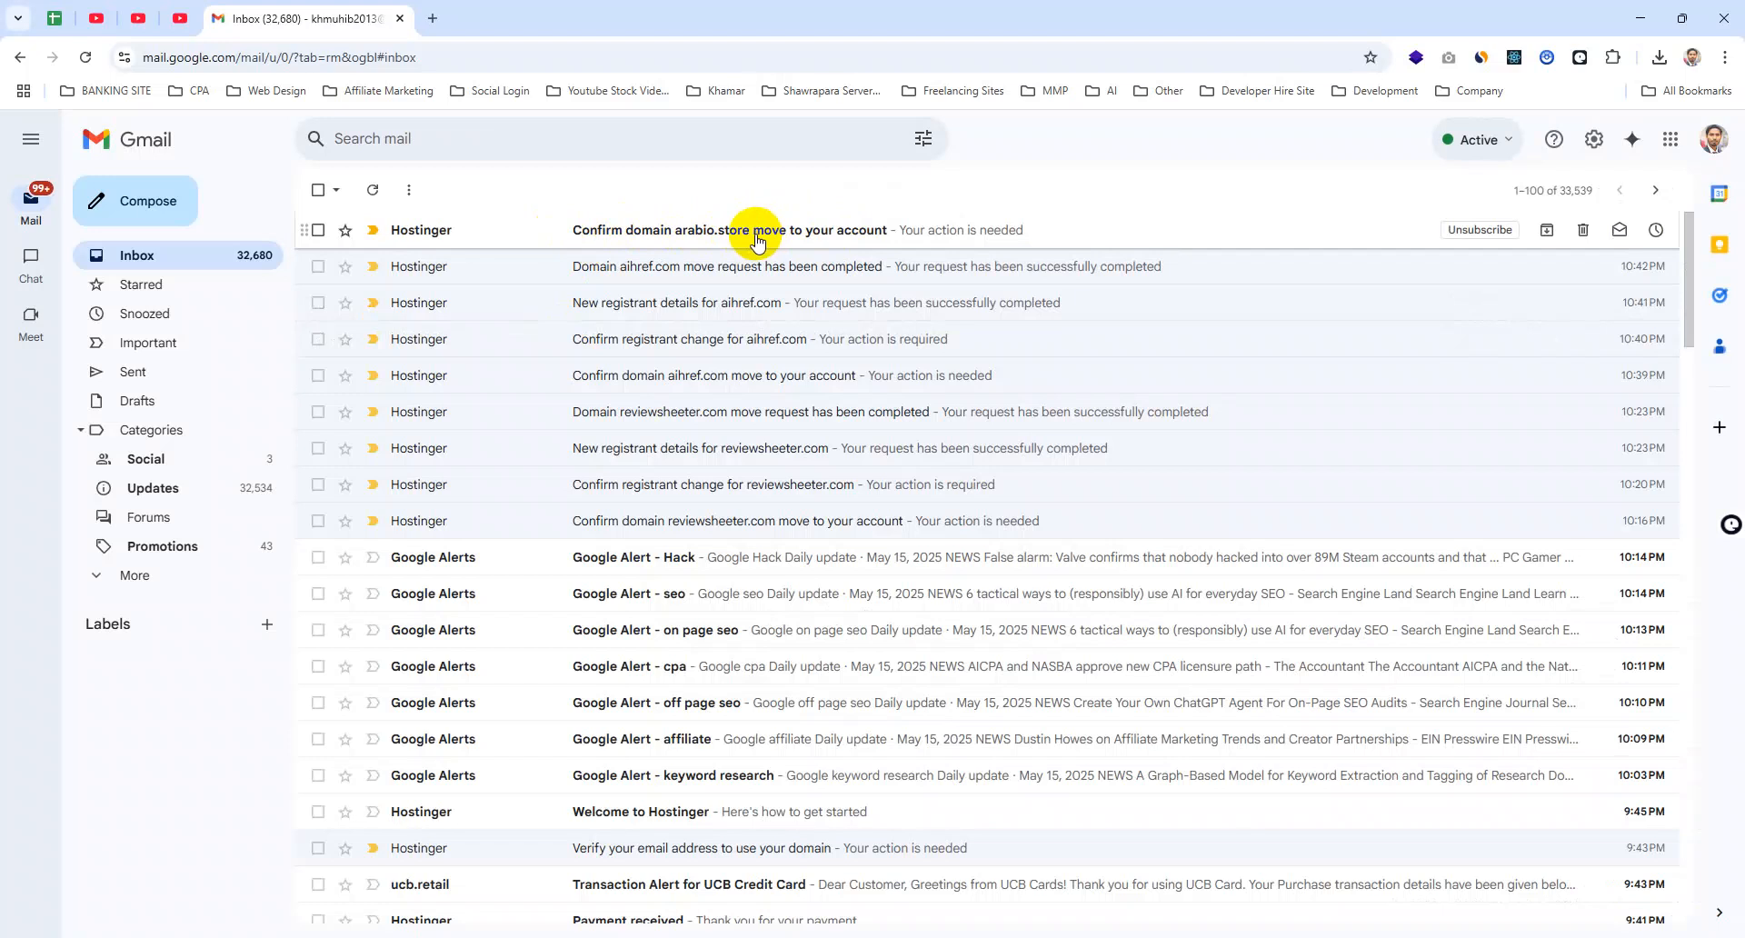
click(827, 235)
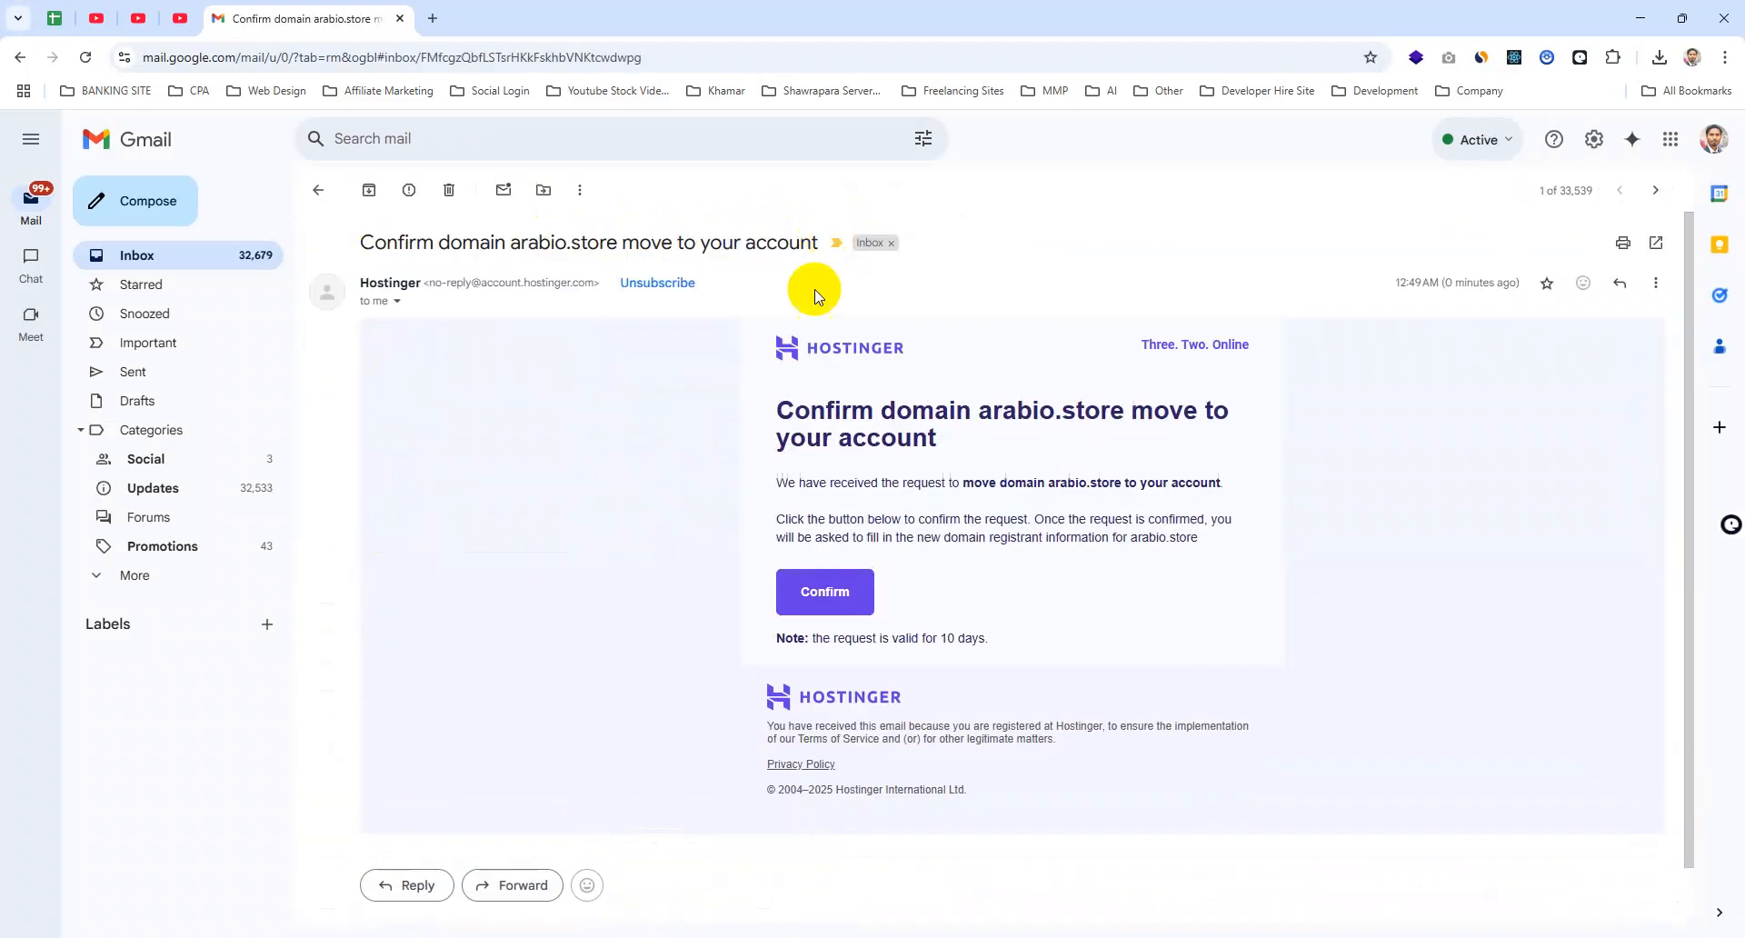
click(827, 592)
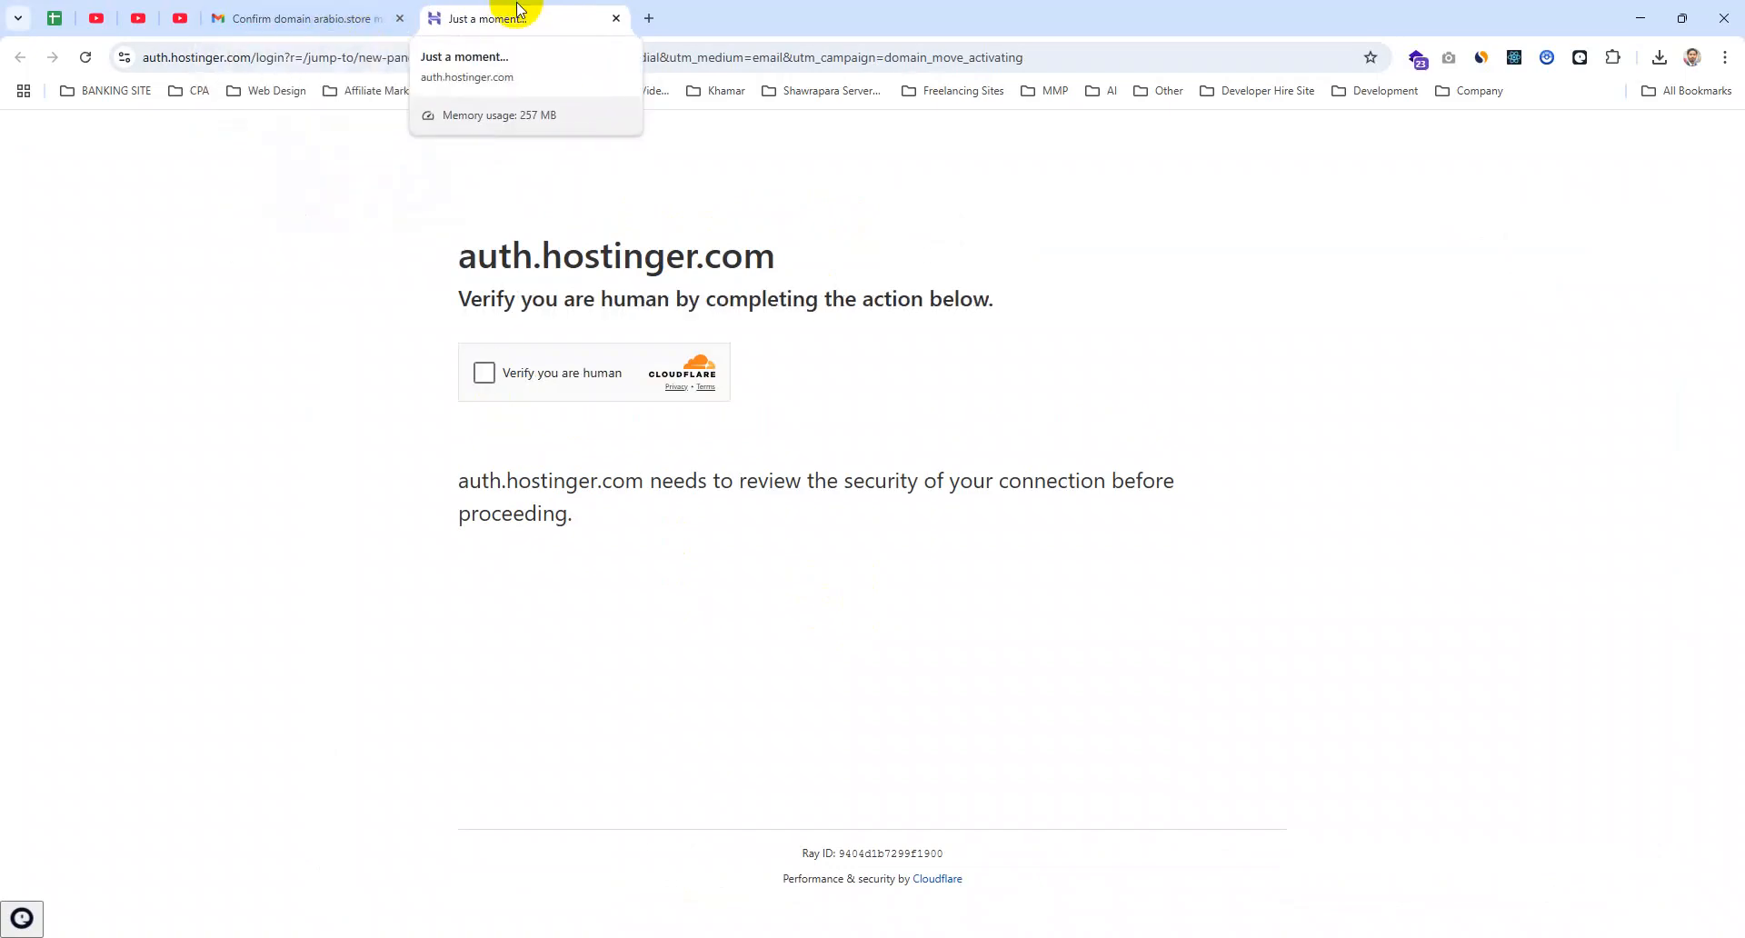
Pass Hostinger's human verification and check which account is logged in
click(486, 371)
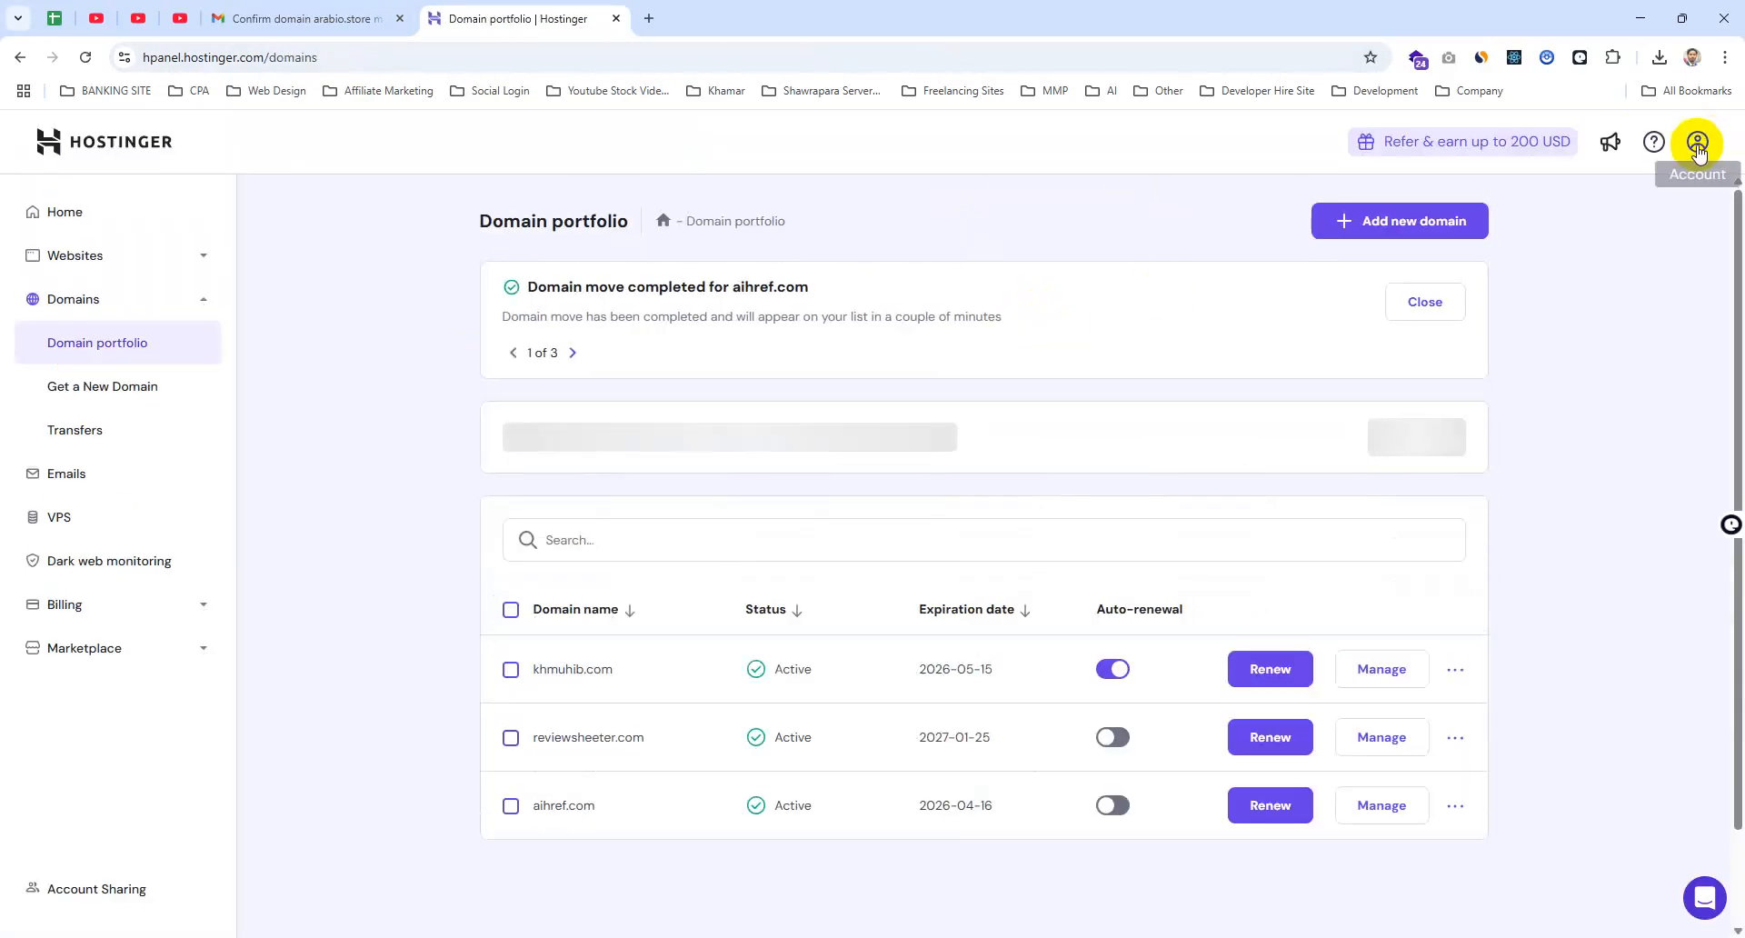
click(1698, 142)
drag(1648, 236, 1461, 228)
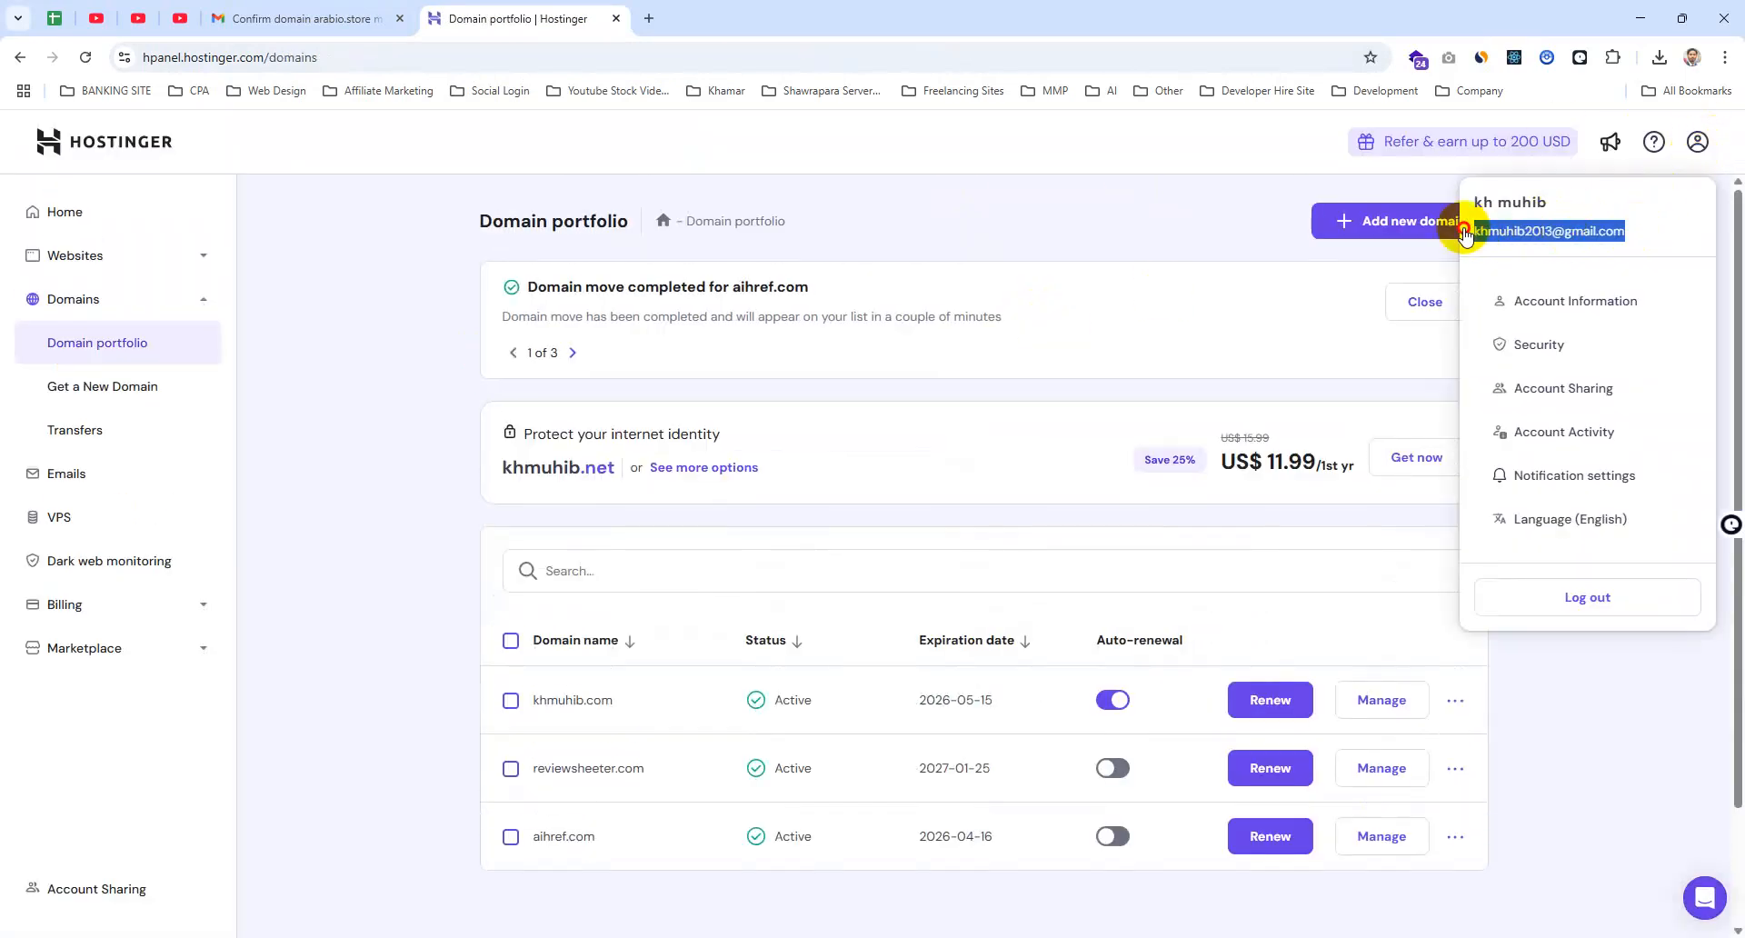
click(1205, 273)
Skip past the aihref.com notice to the arabio.store move request and choose Accept
drag(520, 287, 824, 291)
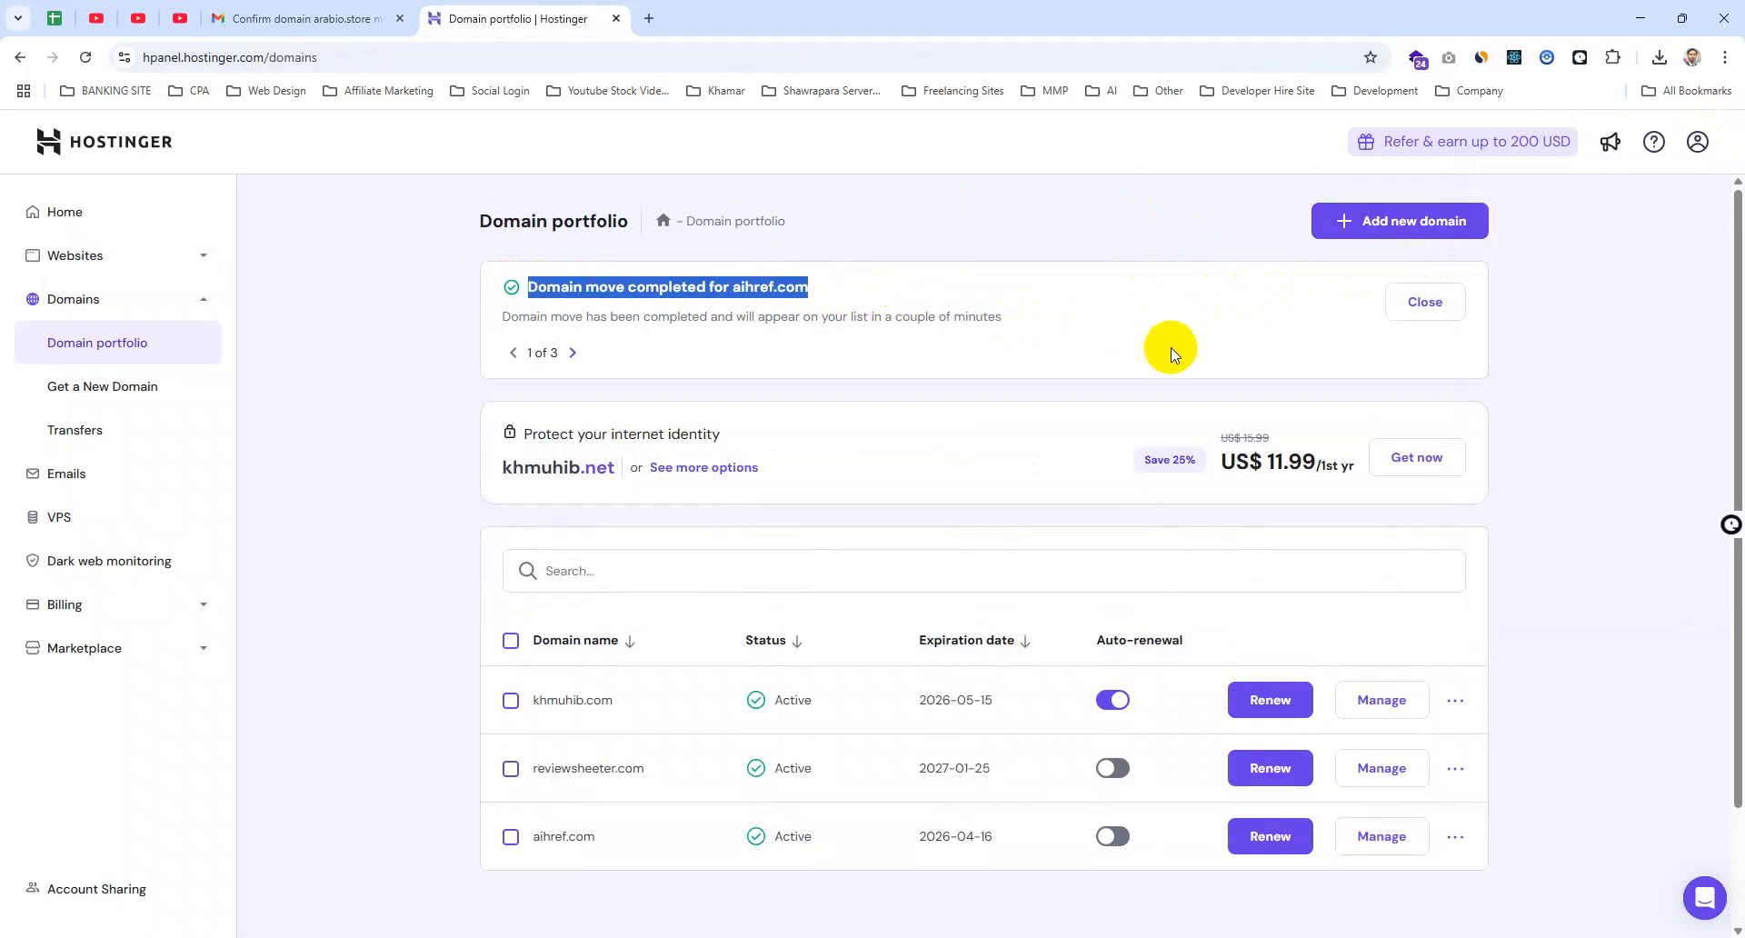
click(589, 307)
drag(809, 286, 546, 286)
drag(1002, 316, 579, 318)
click(948, 305)
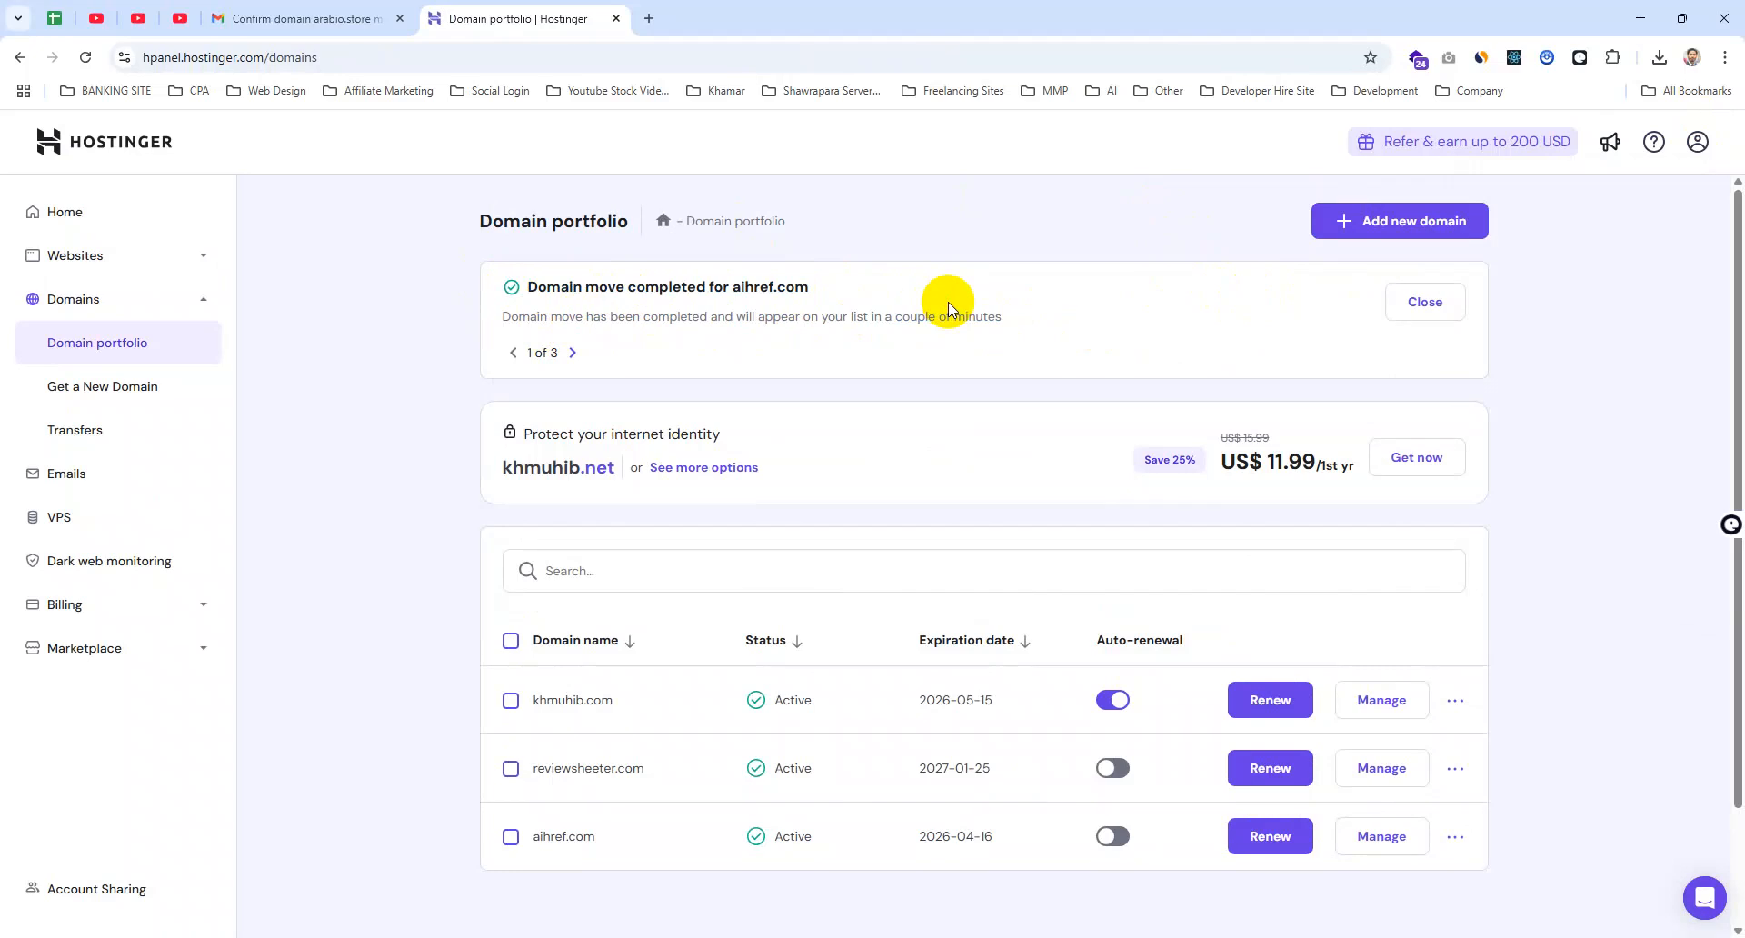
click(574, 354)
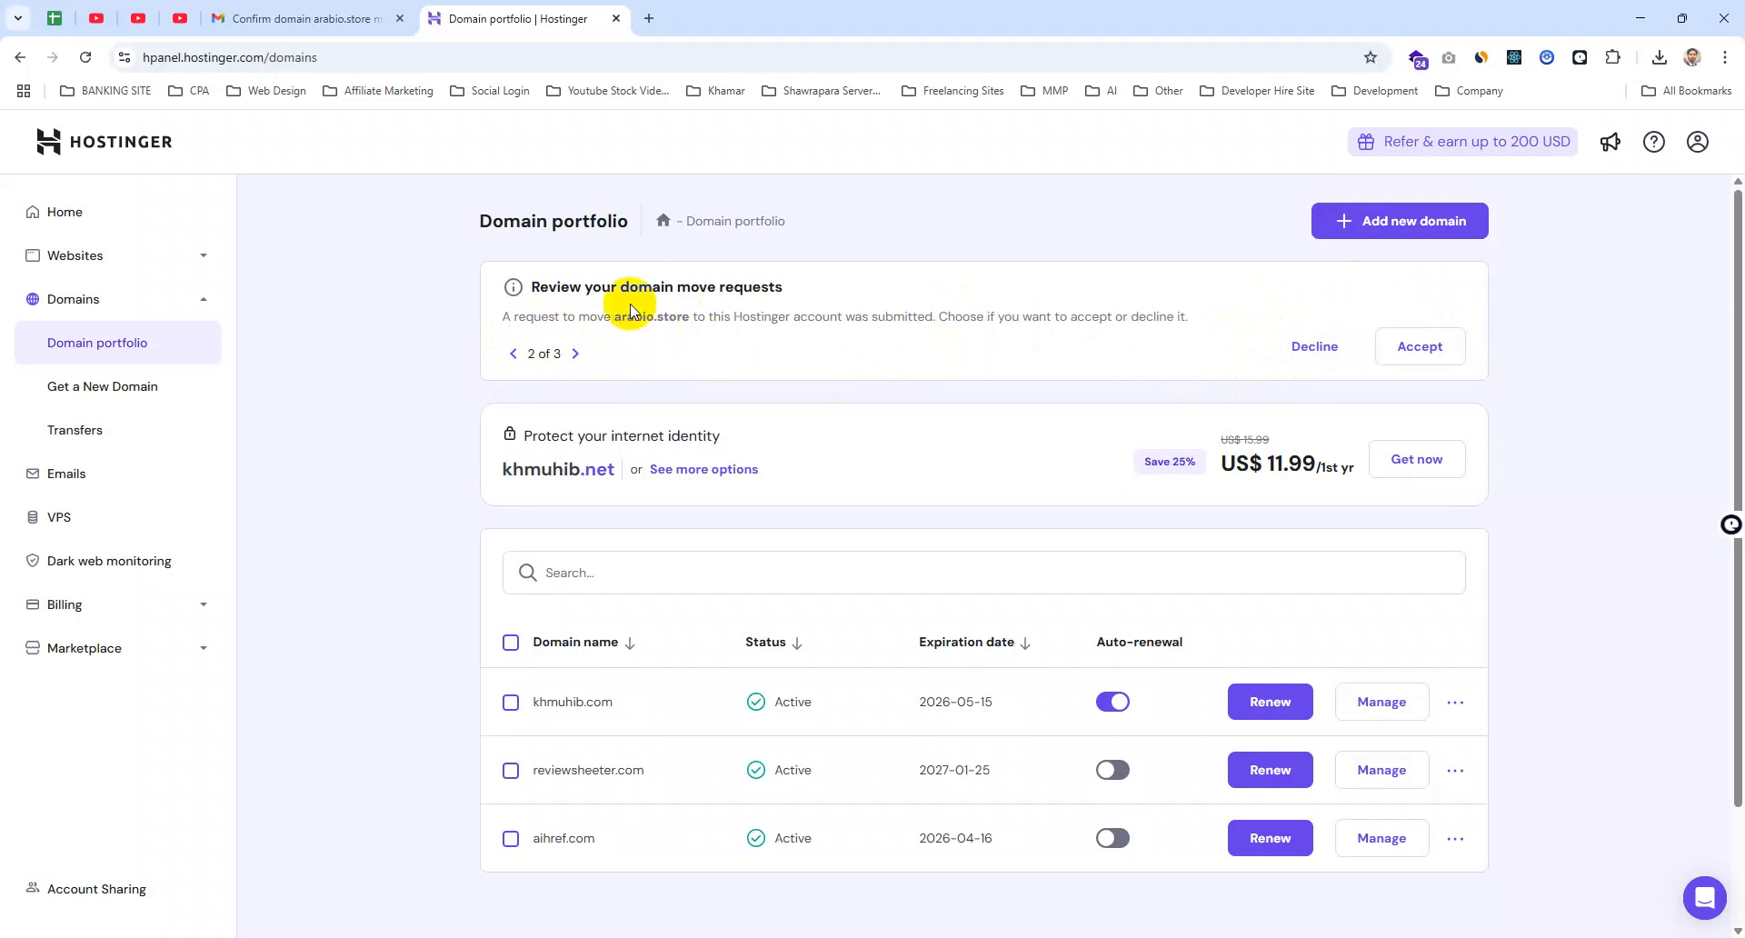
drag(536, 286, 797, 283)
drag(614, 316, 740, 323)
click(779, 324)
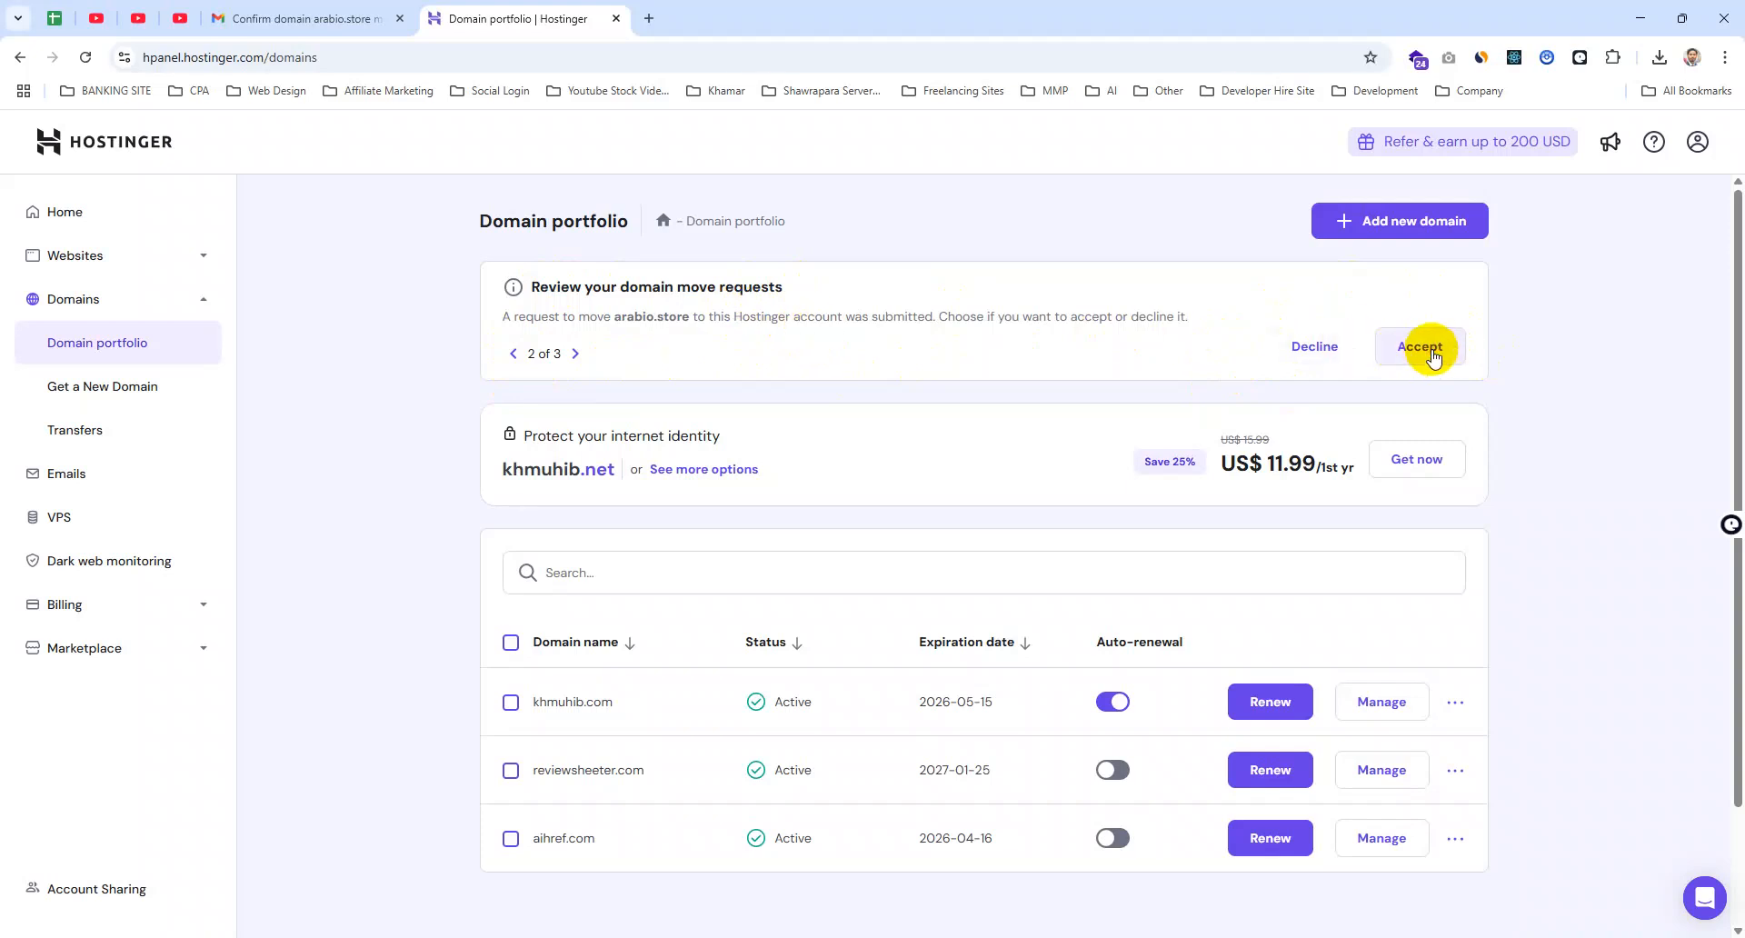
click(1426, 349)
Accept the arabio.store move, keep the prefilled contact details, and finish registration
click(1066, 560)
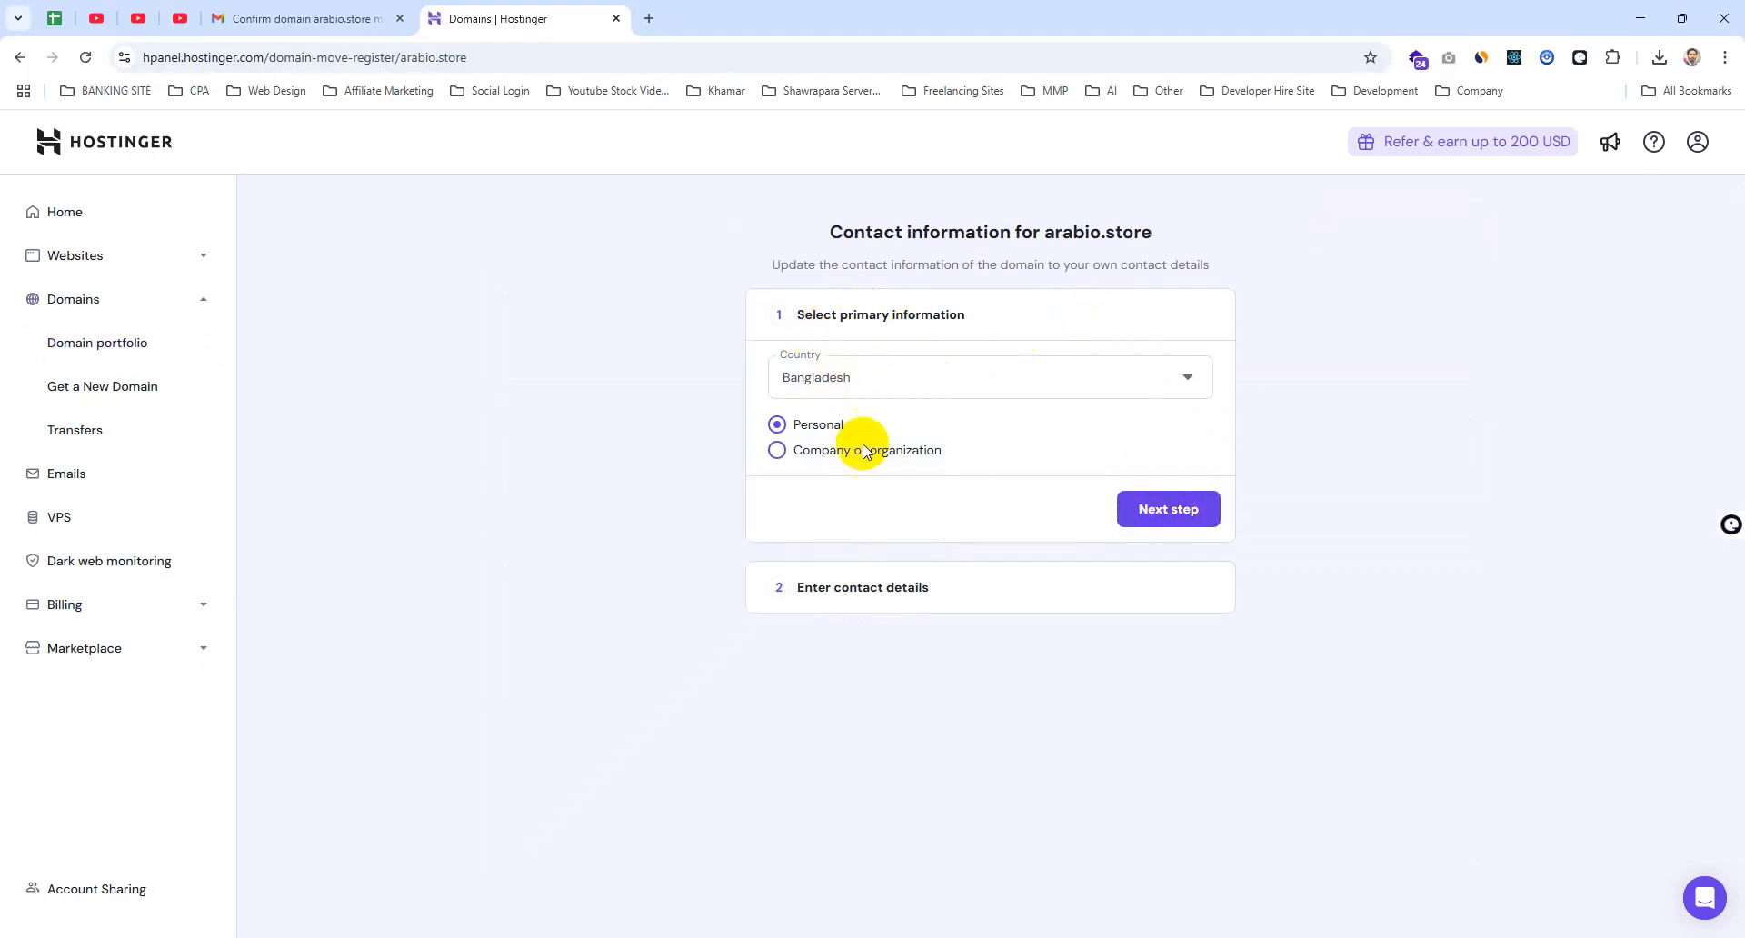
click(1168, 512)
scroll(837, 305, down, 2)
scroll(837, 312, up, 1)
drag(787, 295, 942, 292)
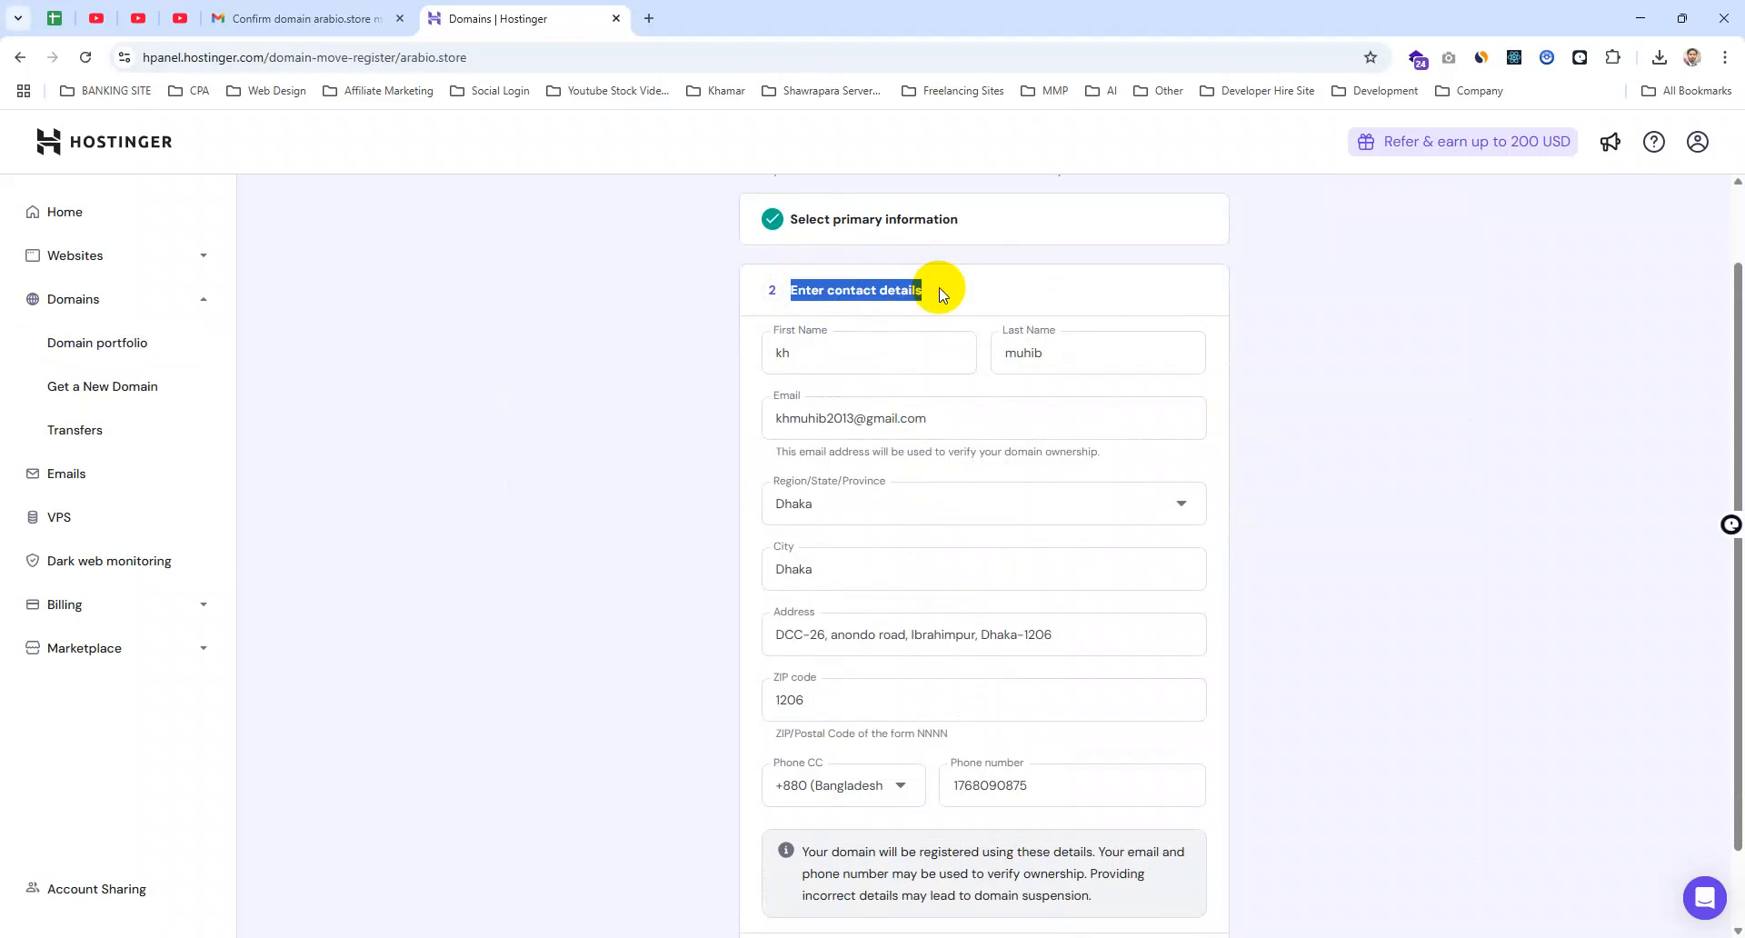
scroll(941, 293, down, 1)
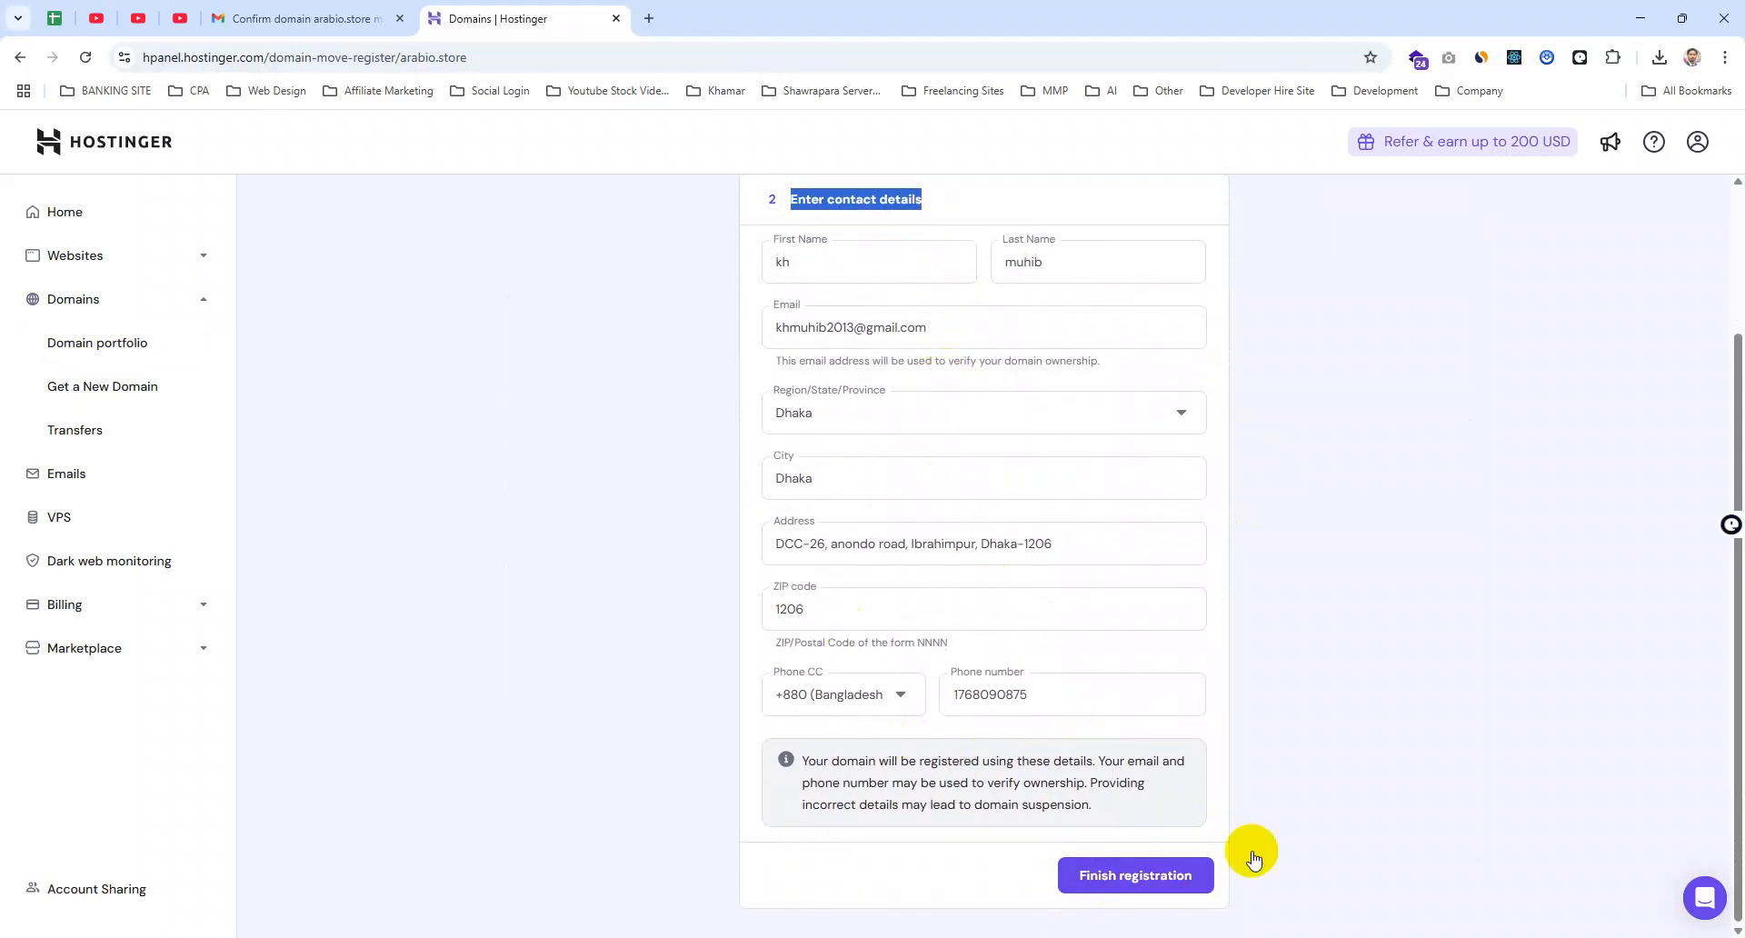
click(1127, 880)
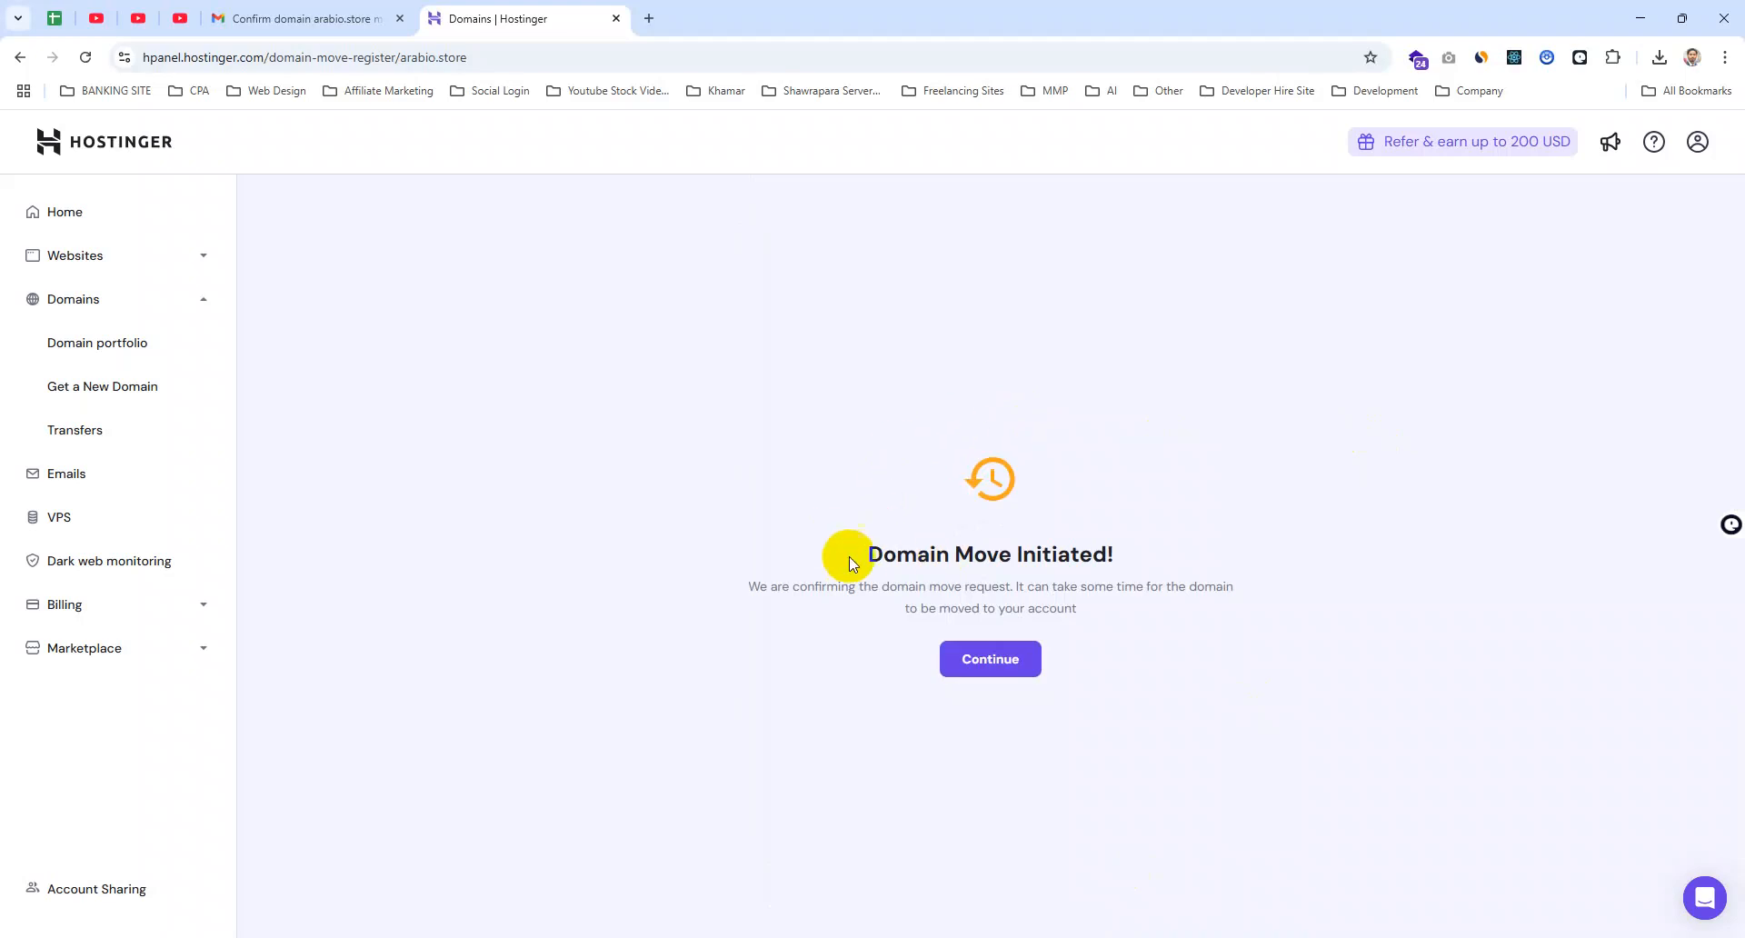
drag(849, 555, 1229, 541)
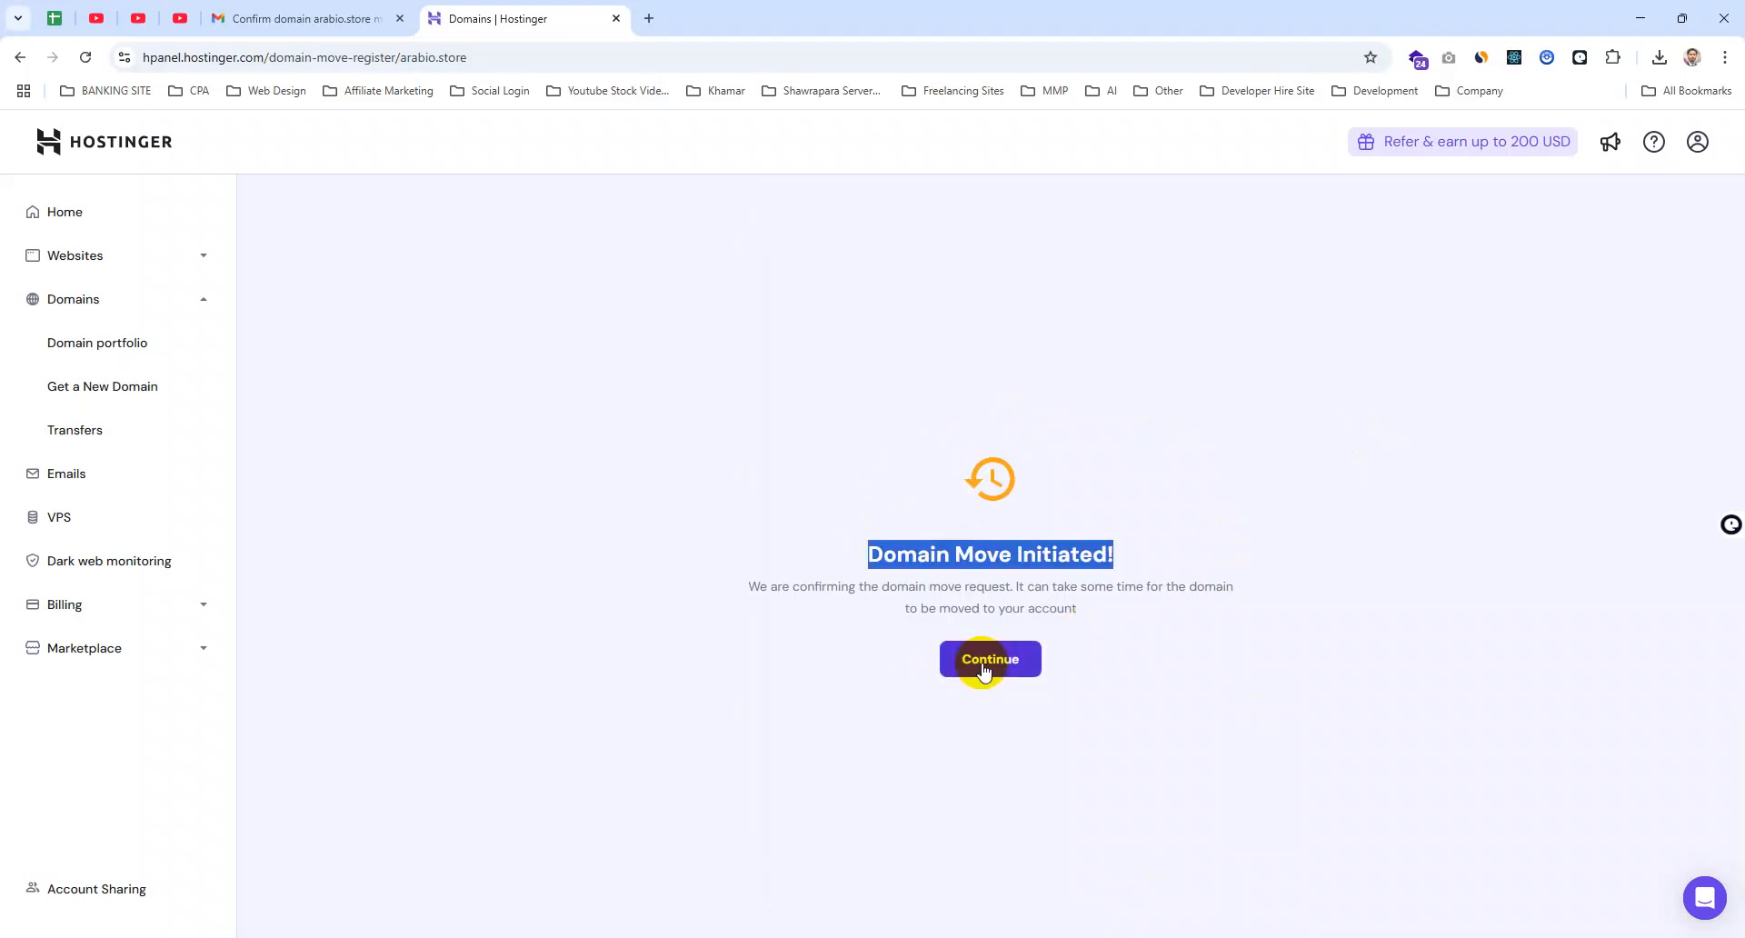
click(984, 661)
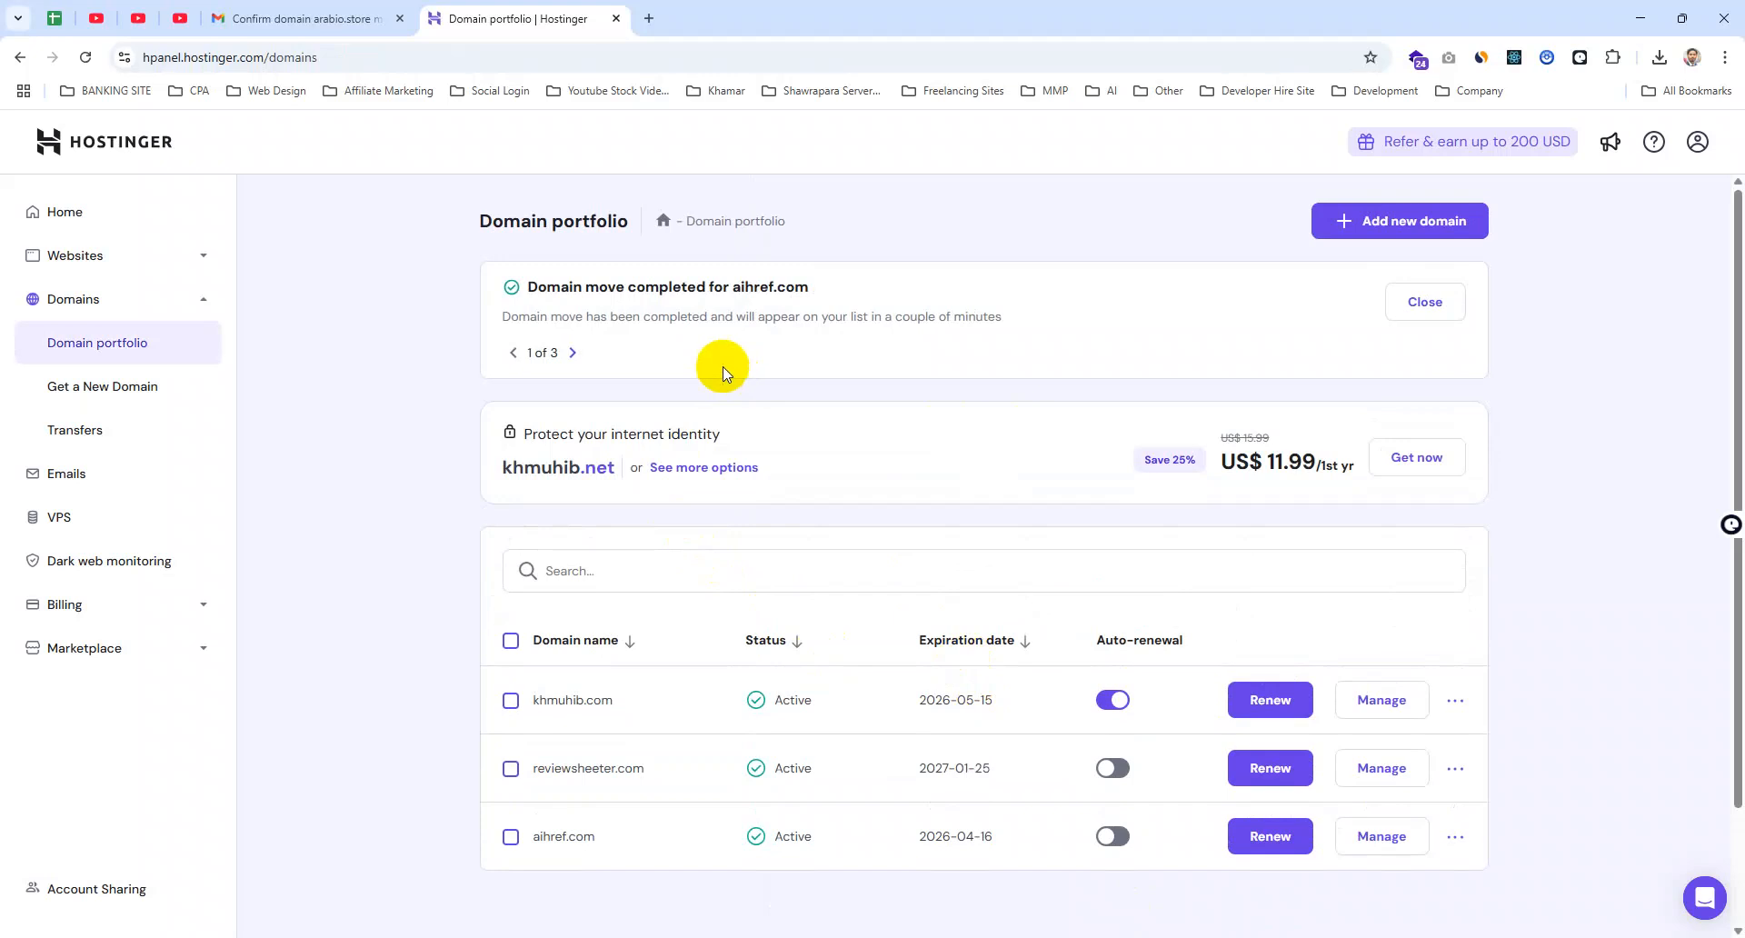
Back in Gmail, open the 'Confirm registrant change for arabio.store' email
click(291, 20)
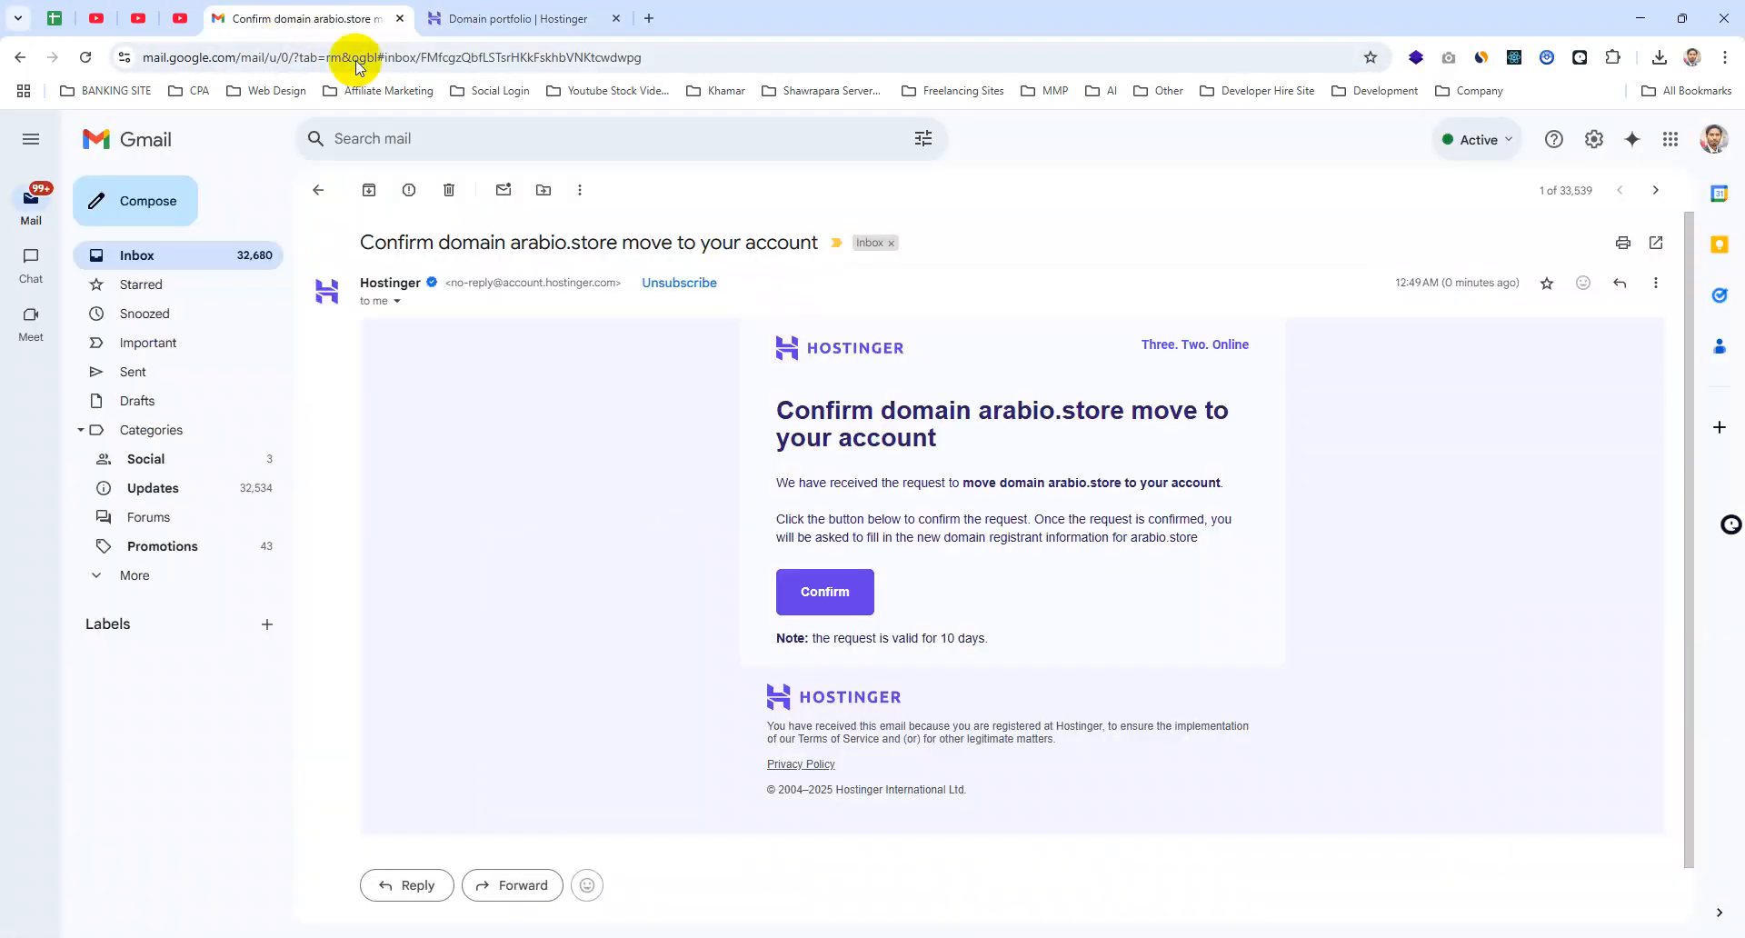
click(318, 194)
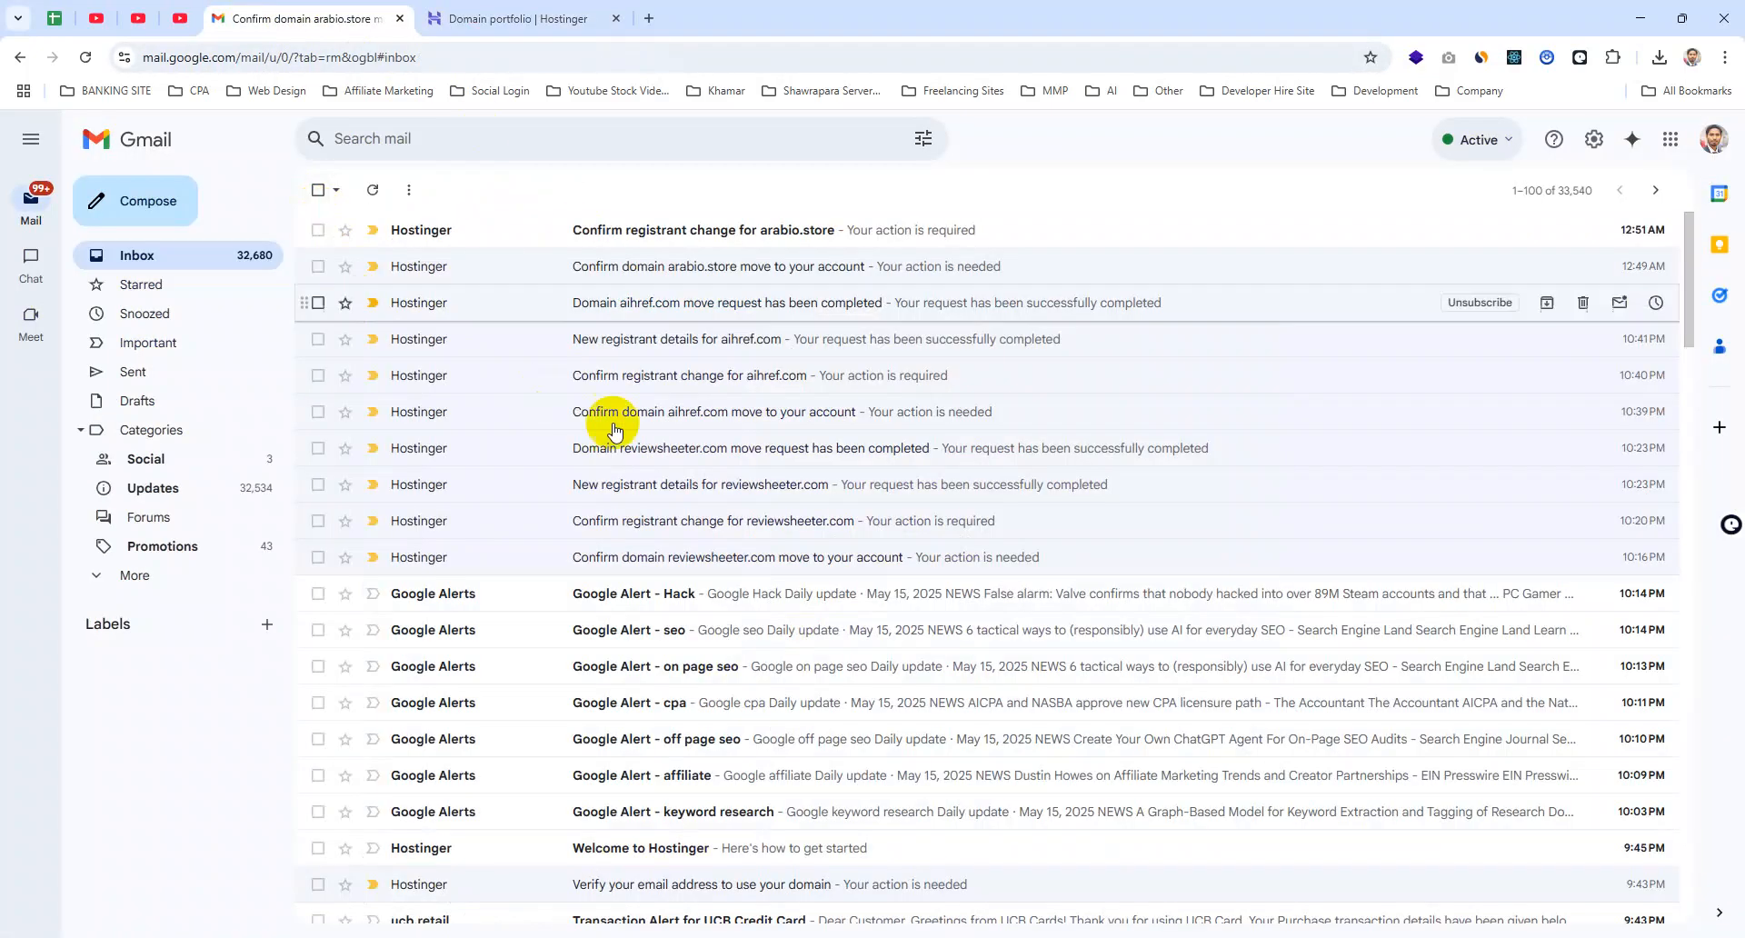
click(621, 229)
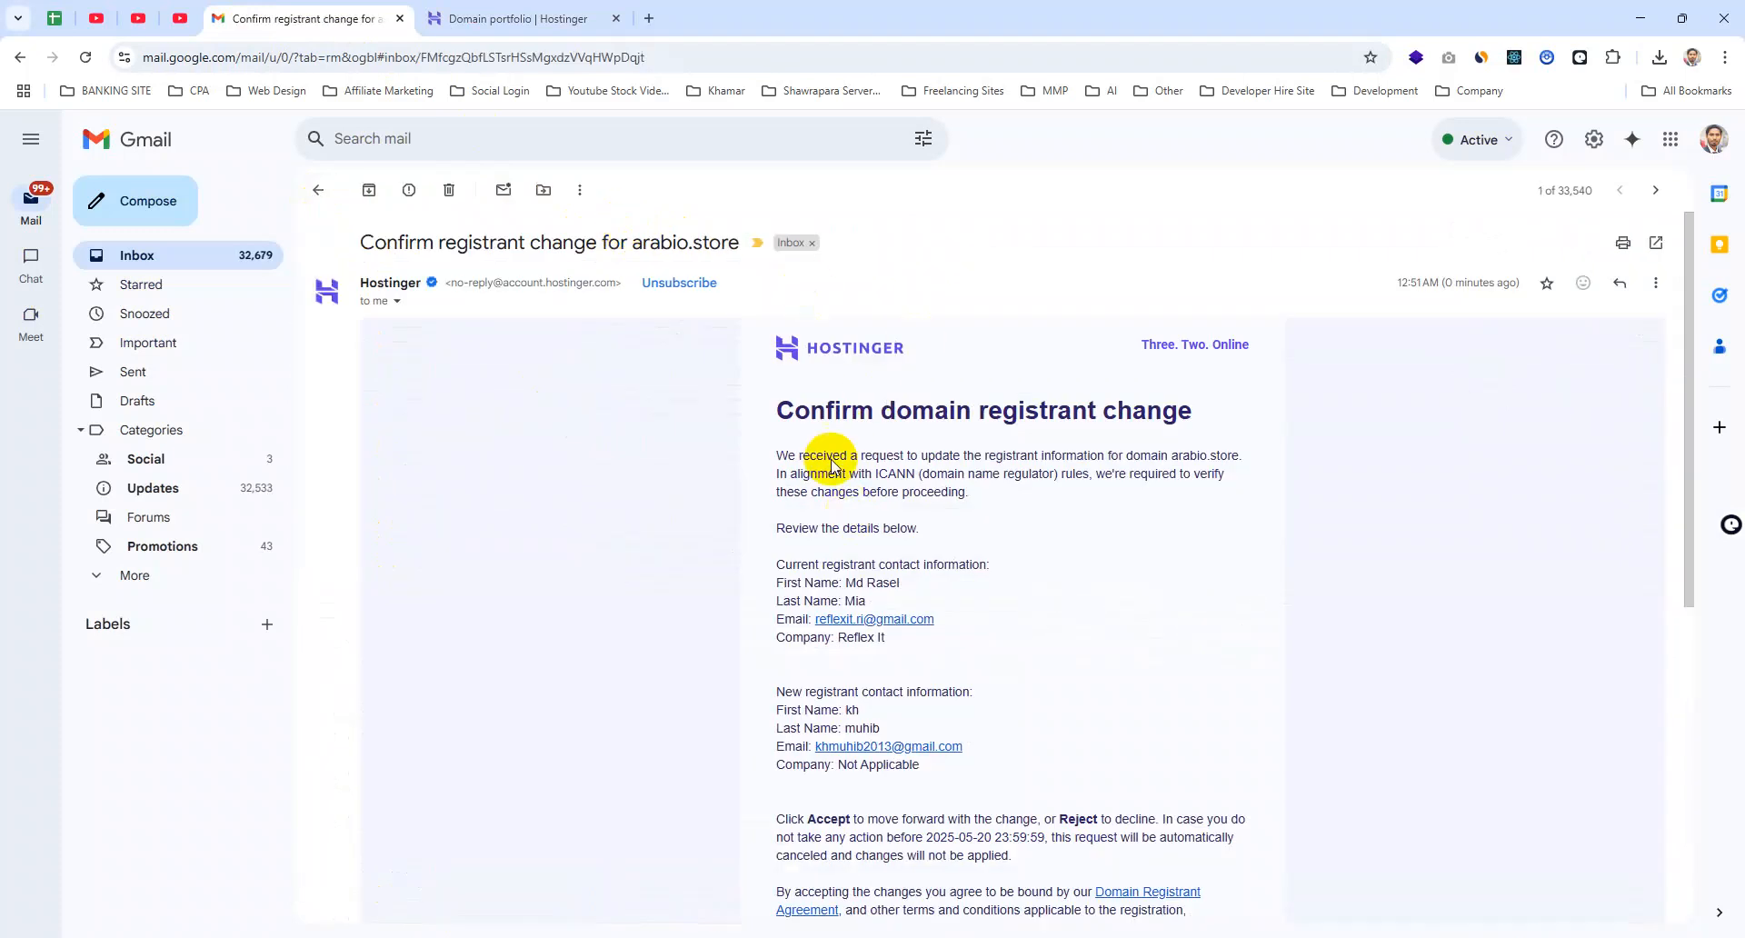
drag(779, 409, 1247, 416)
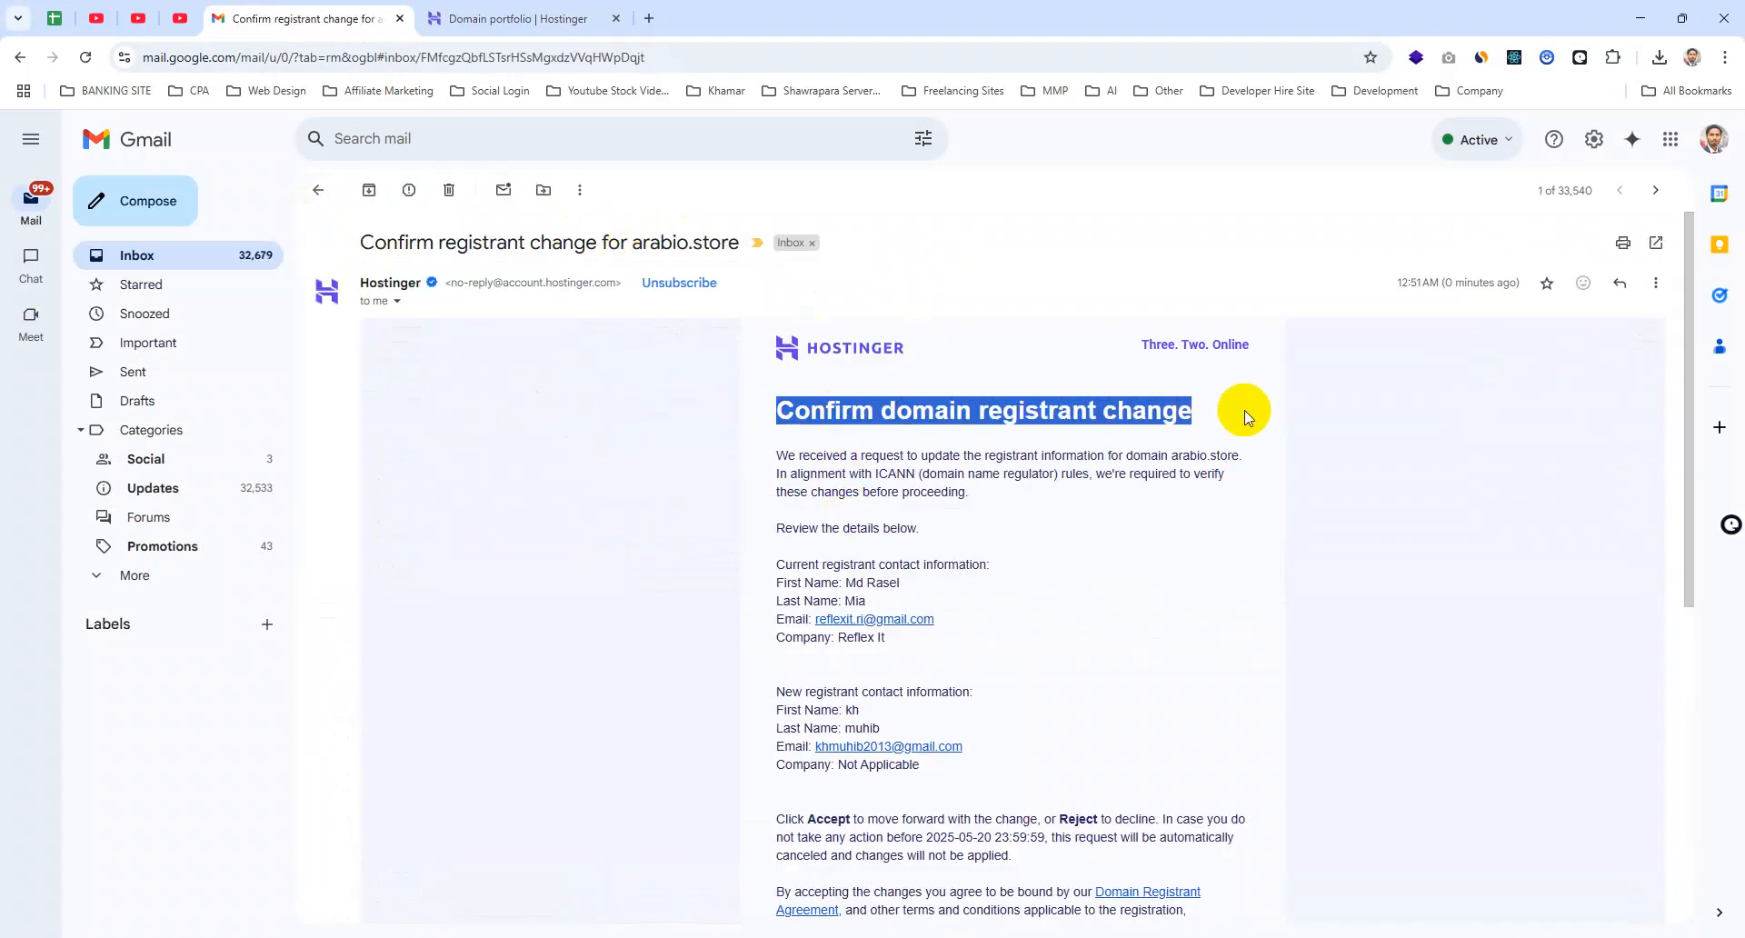
Review the current and new registrant details, then accept the registrant change
scroll(1247, 416, down, 2)
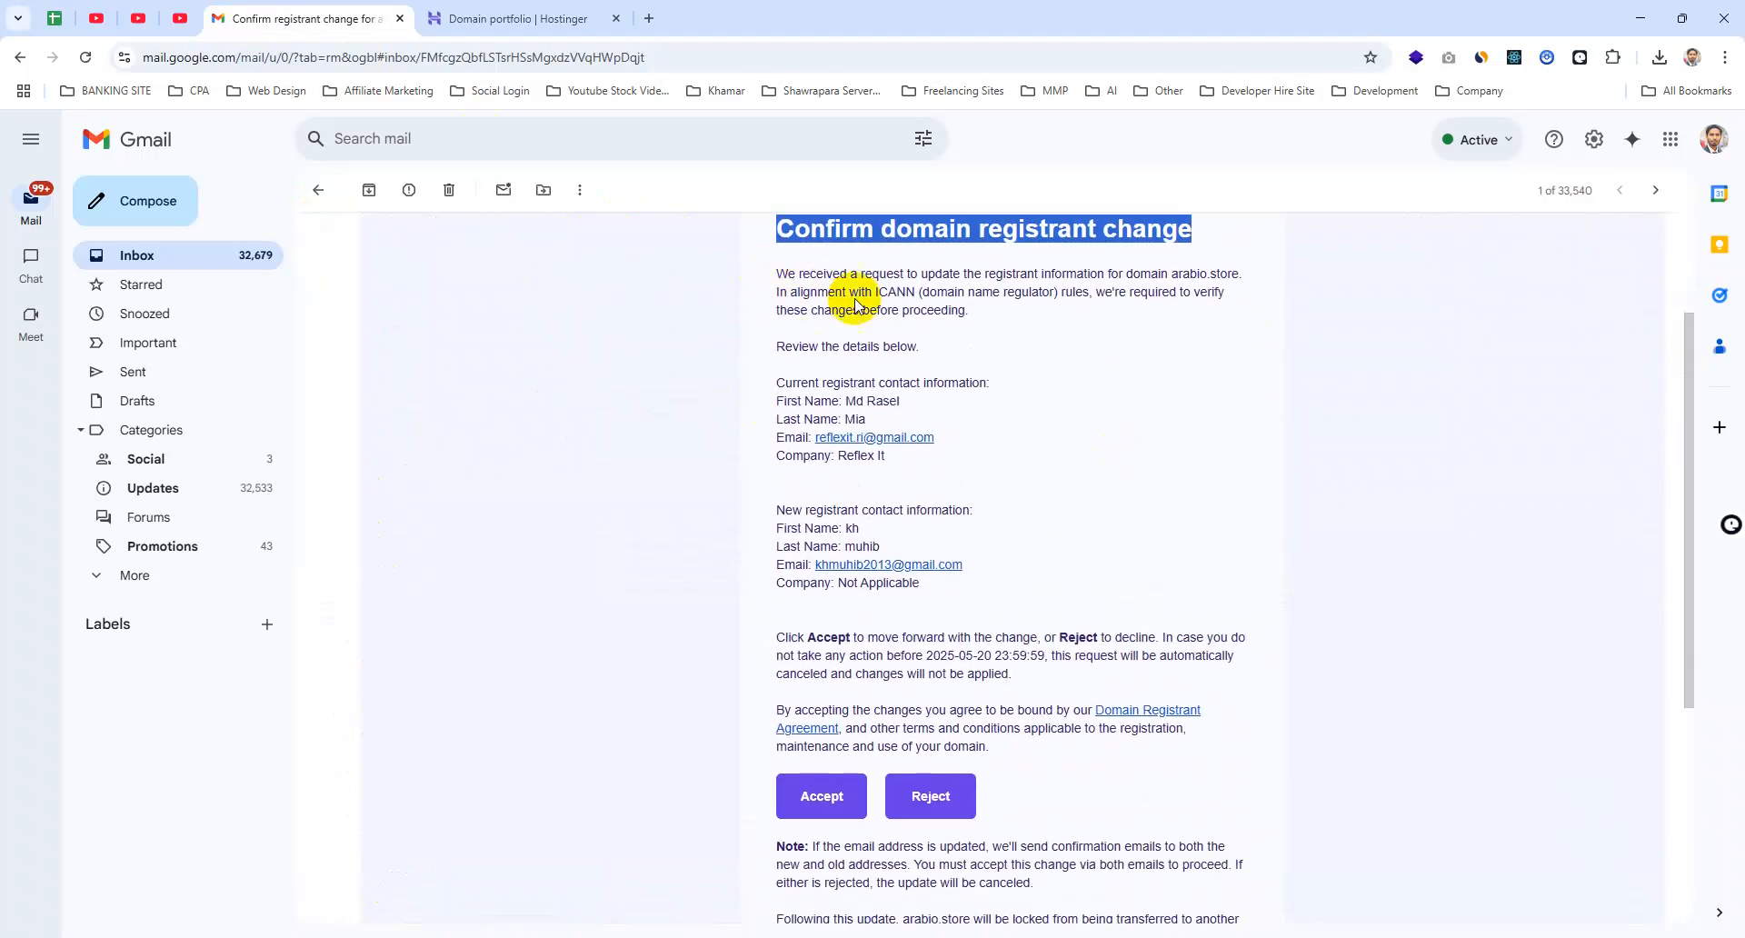
drag(968, 326, 836, 277)
click(1099, 315)
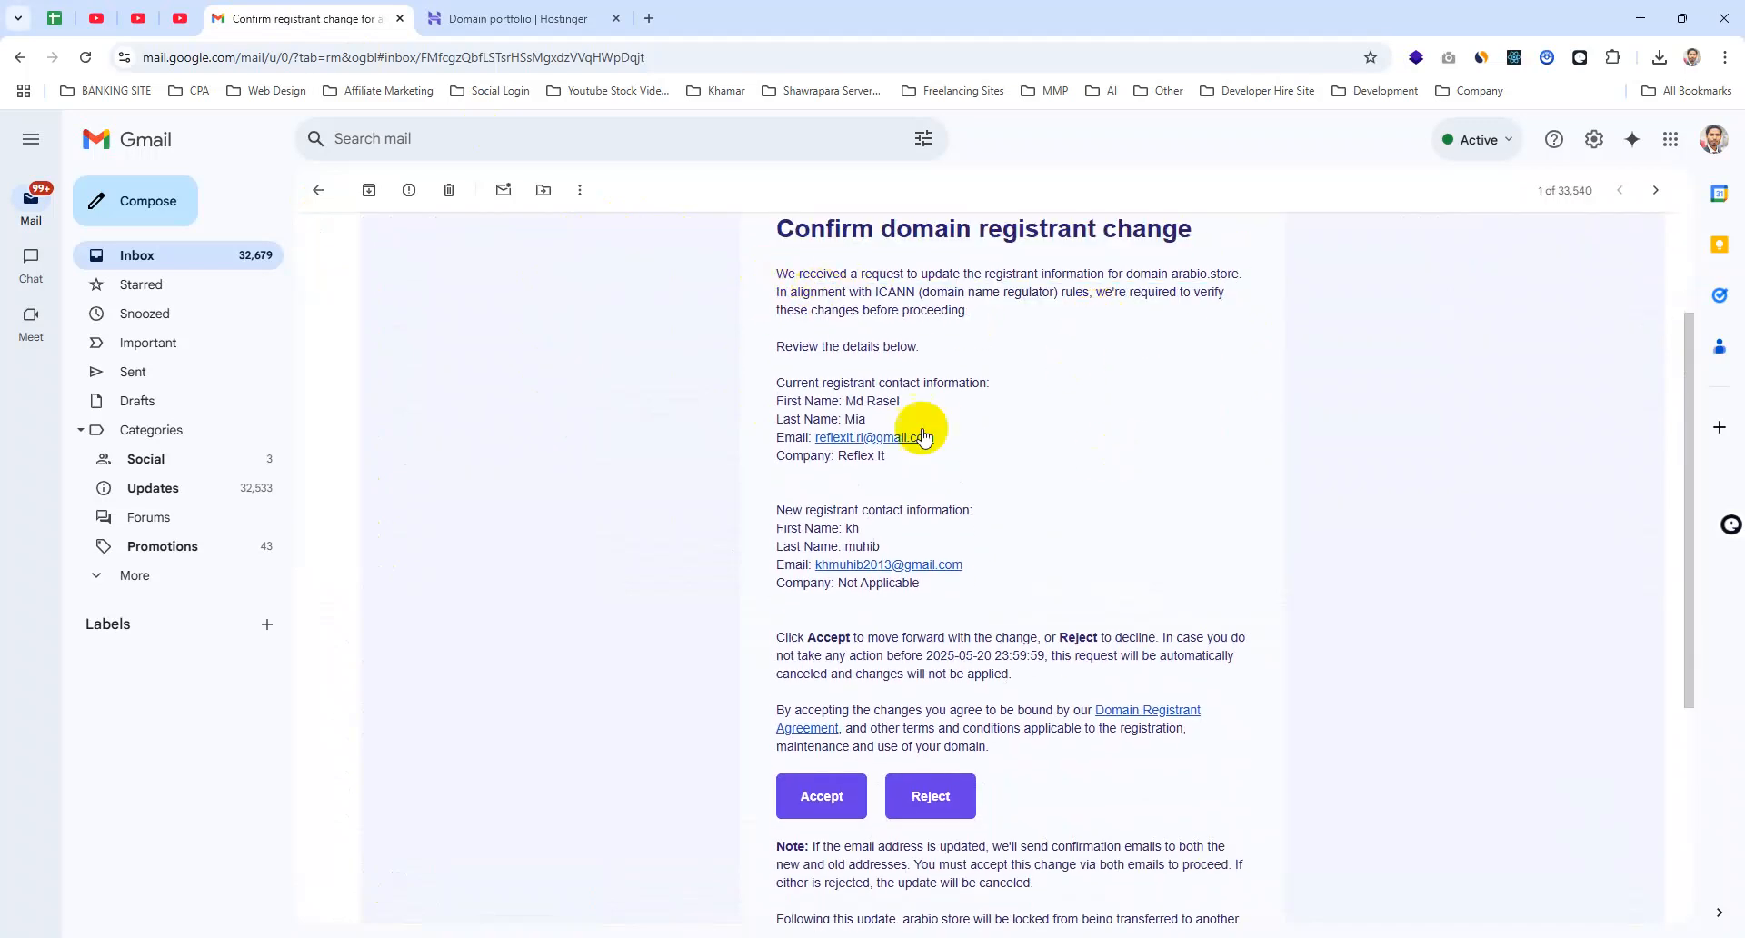
drag(998, 611, 1130, 611)
click(726, 536)
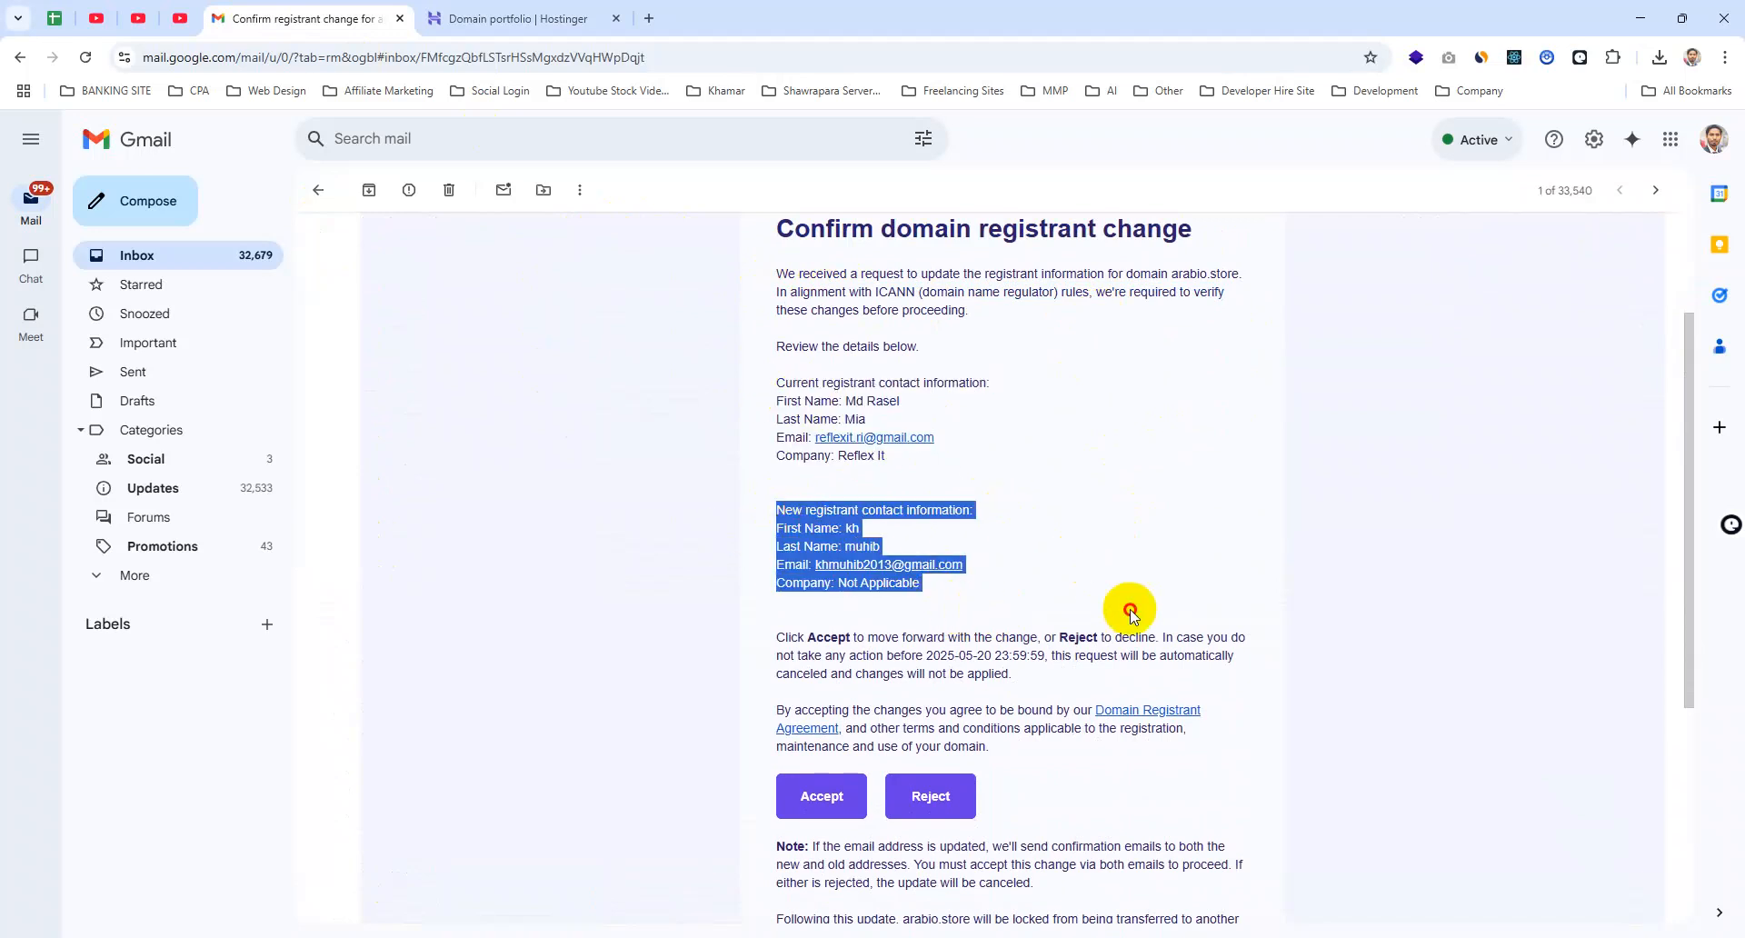
click(1123, 619)
scroll(864, 800, down, 1)
scroll(873, 762, down, 3)
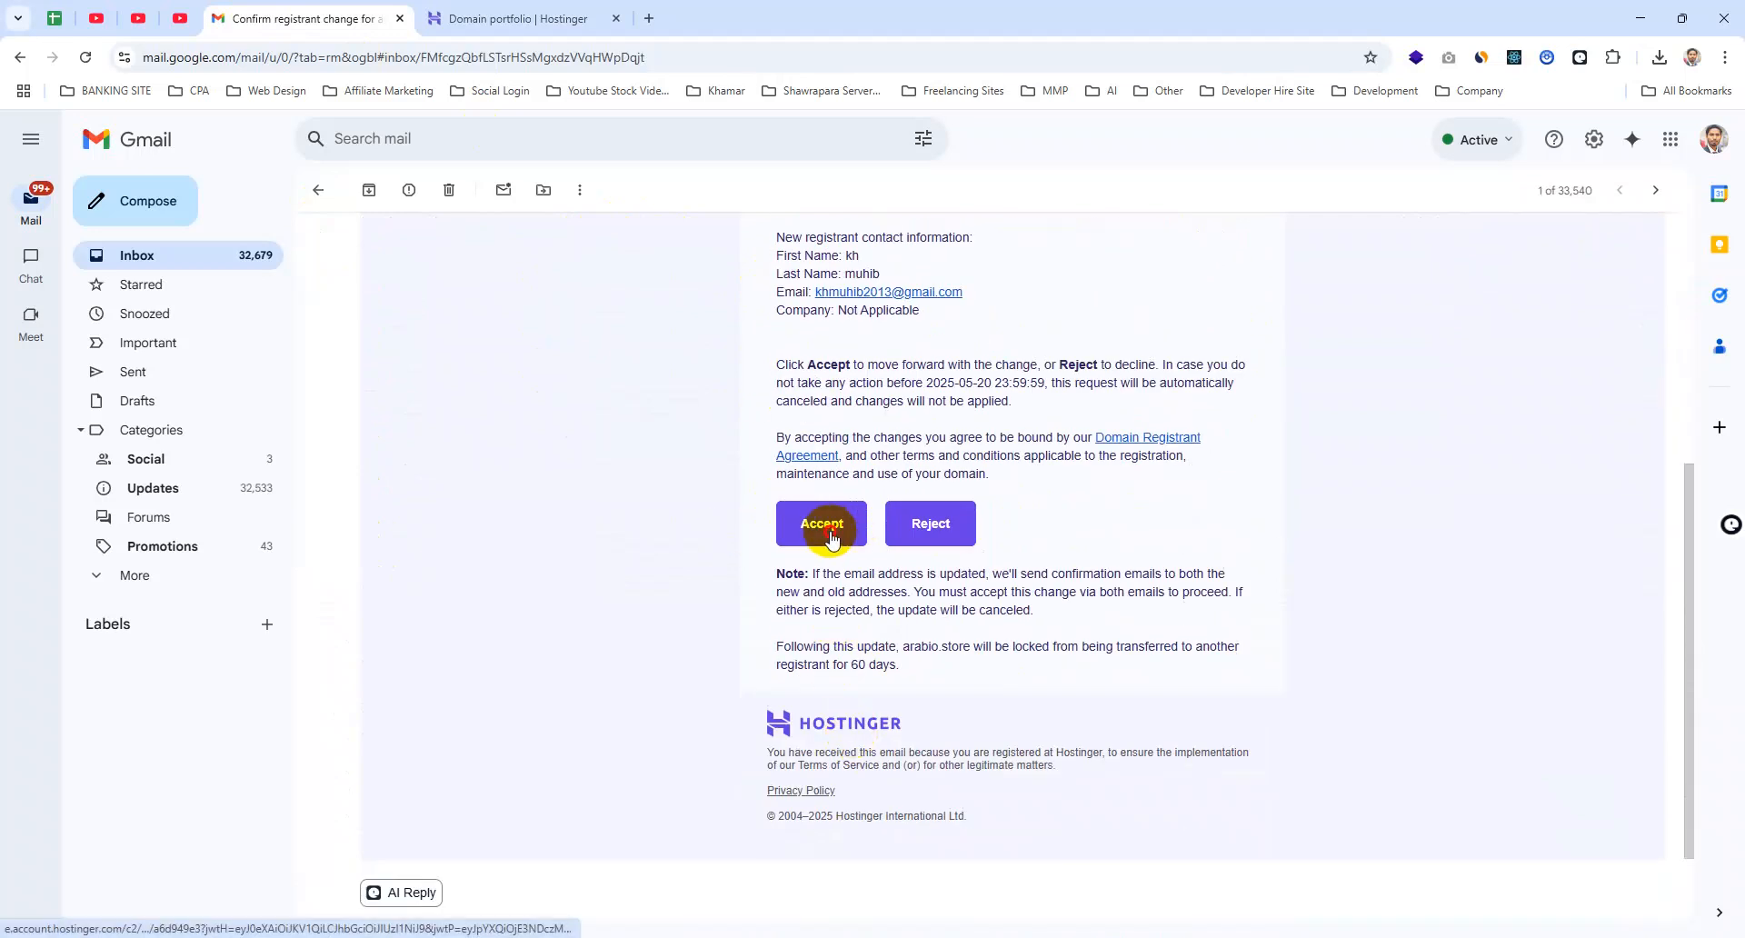
click(830, 534)
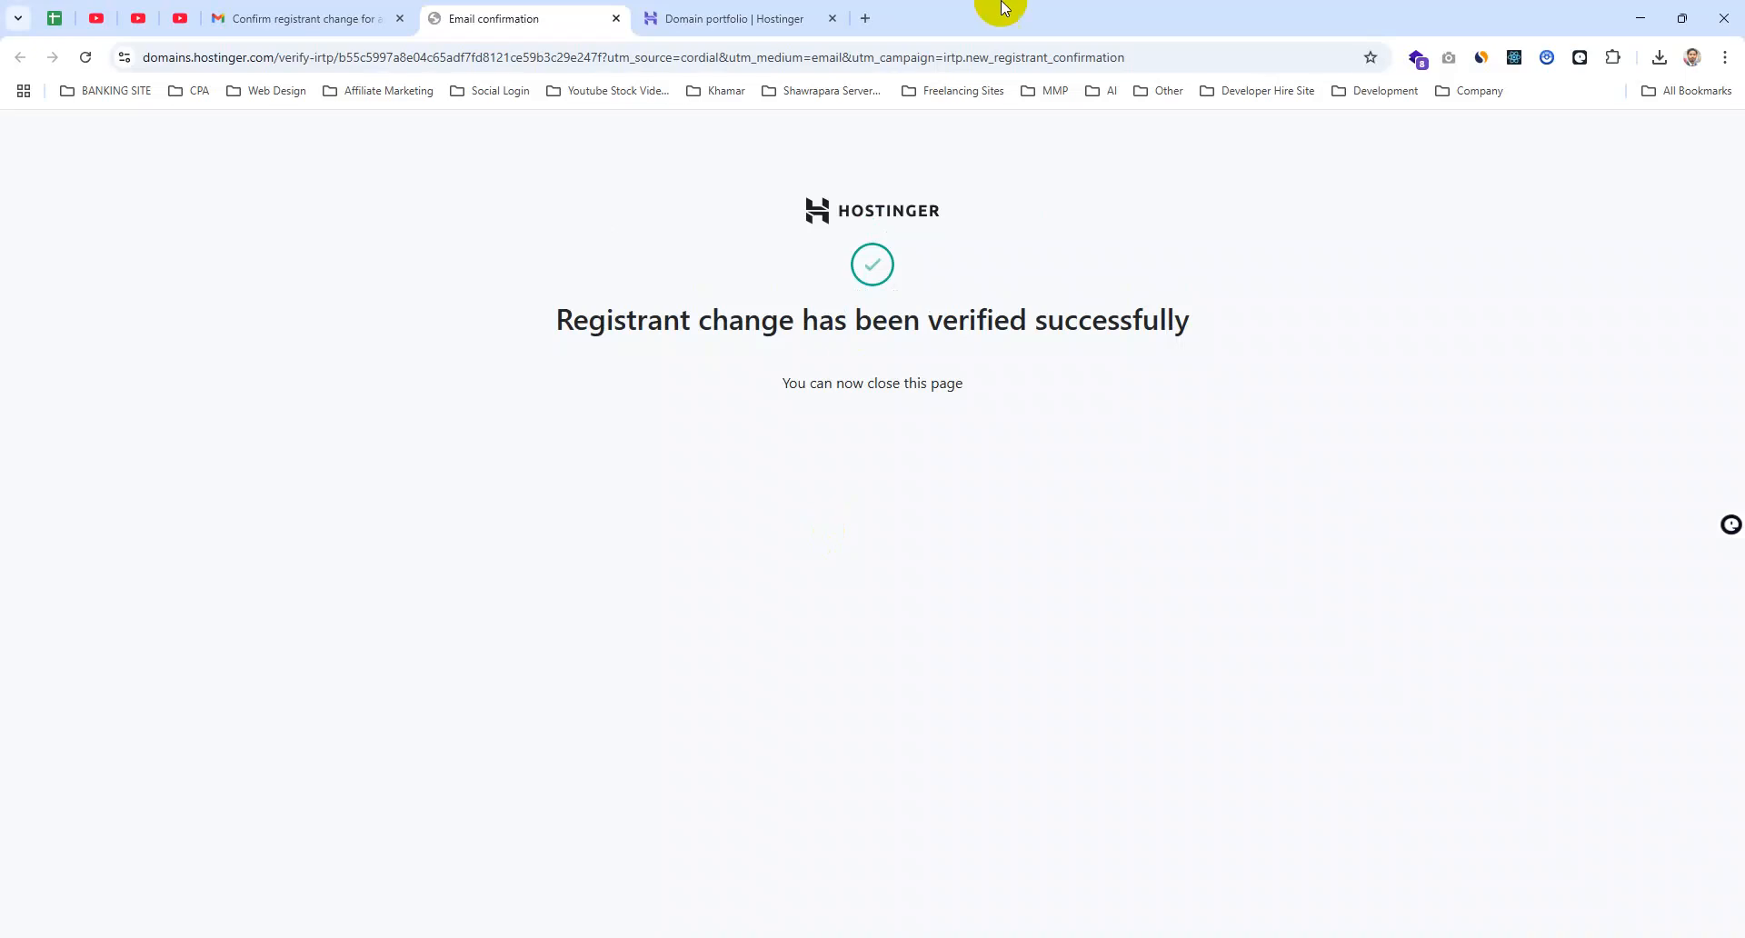
In the domain portfolio, review the pending arabio.store move confirmation notice
click(678, 16)
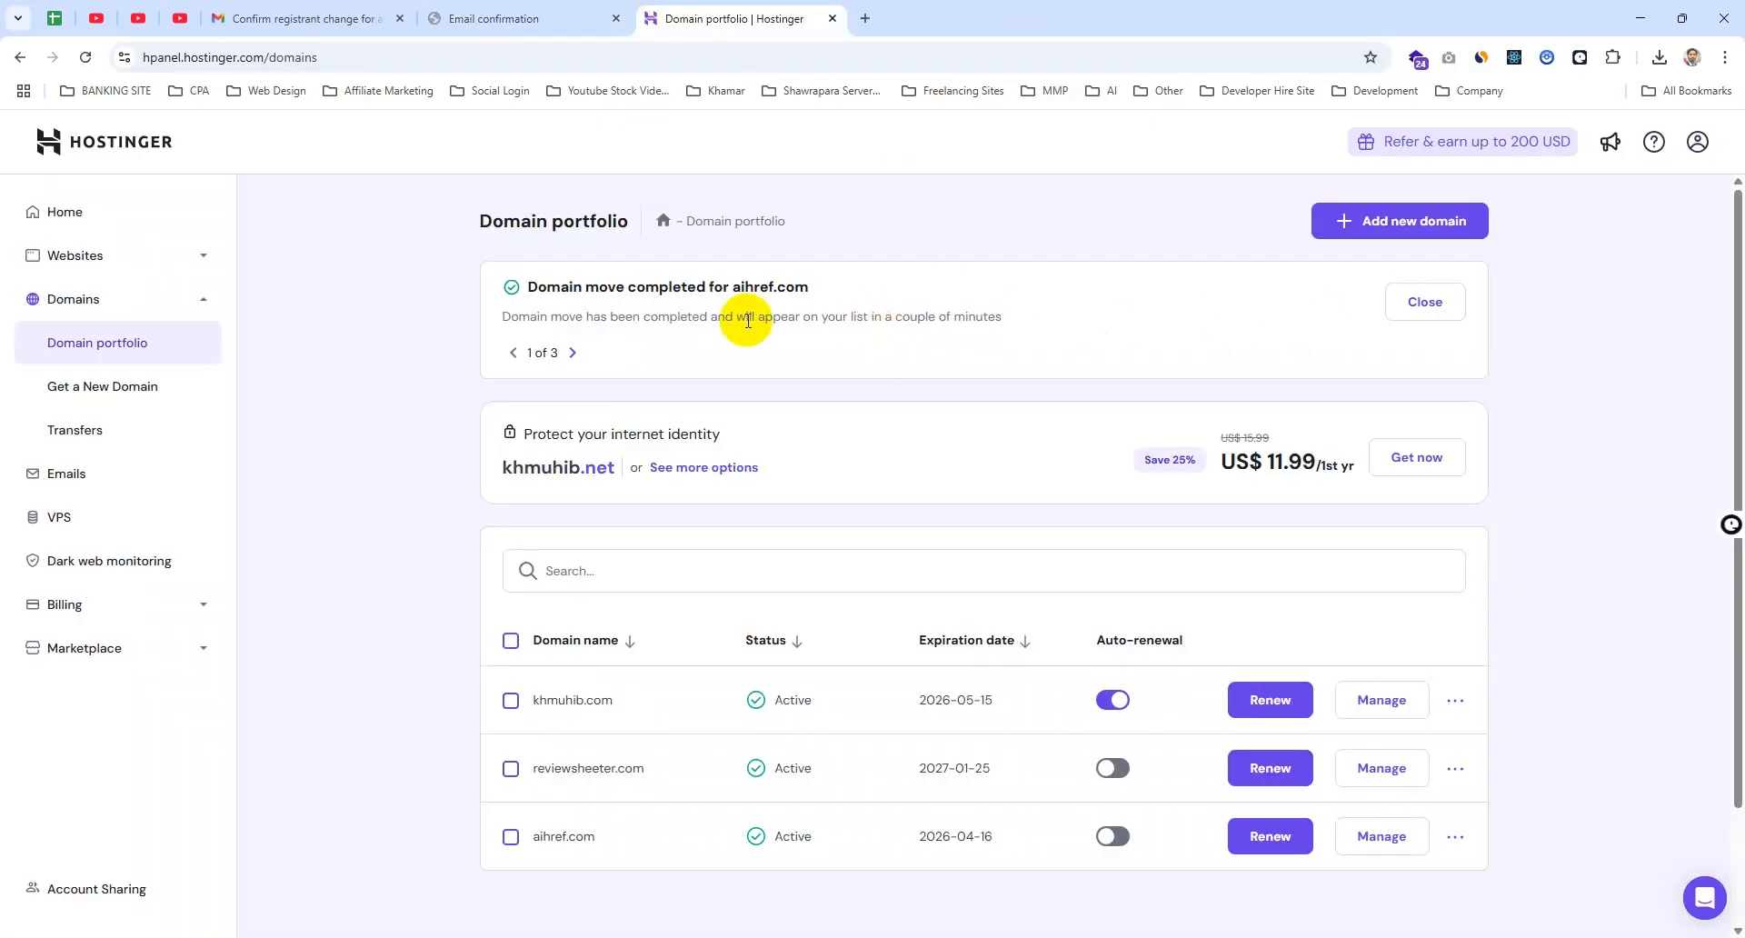
click(571, 355)
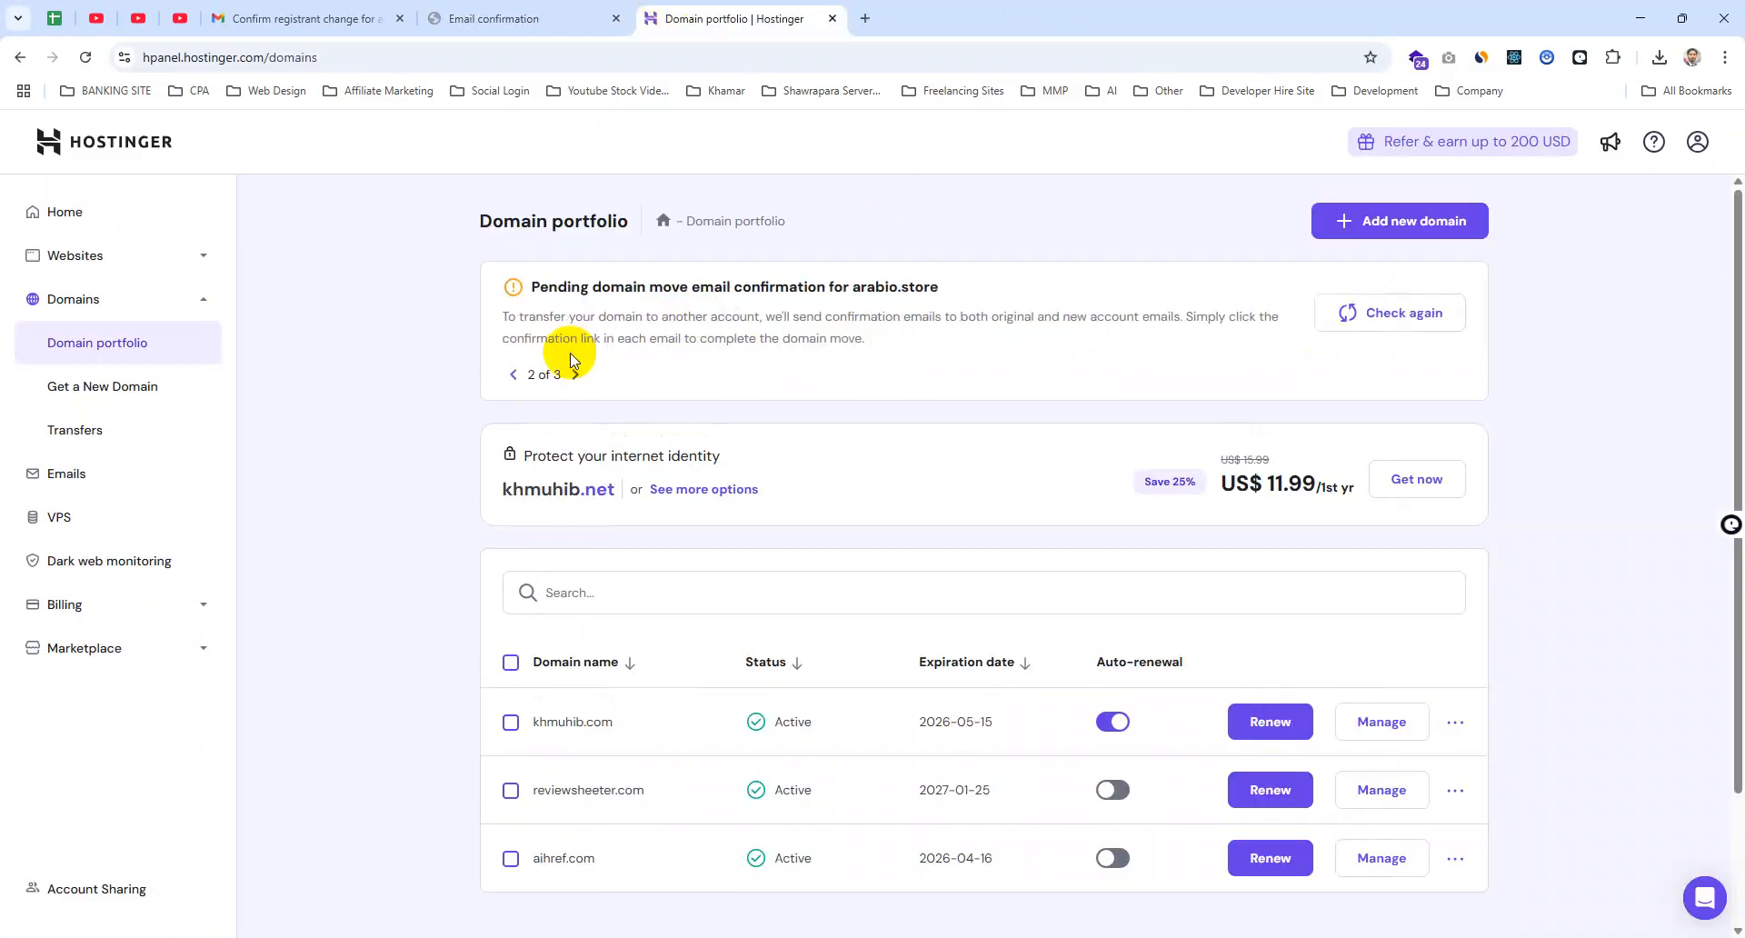
mouse_move(531, 286)
mouse_down()
mouse_move(941, 288)
mouse_move(527, 293)
mouse_up()
click(953, 291)
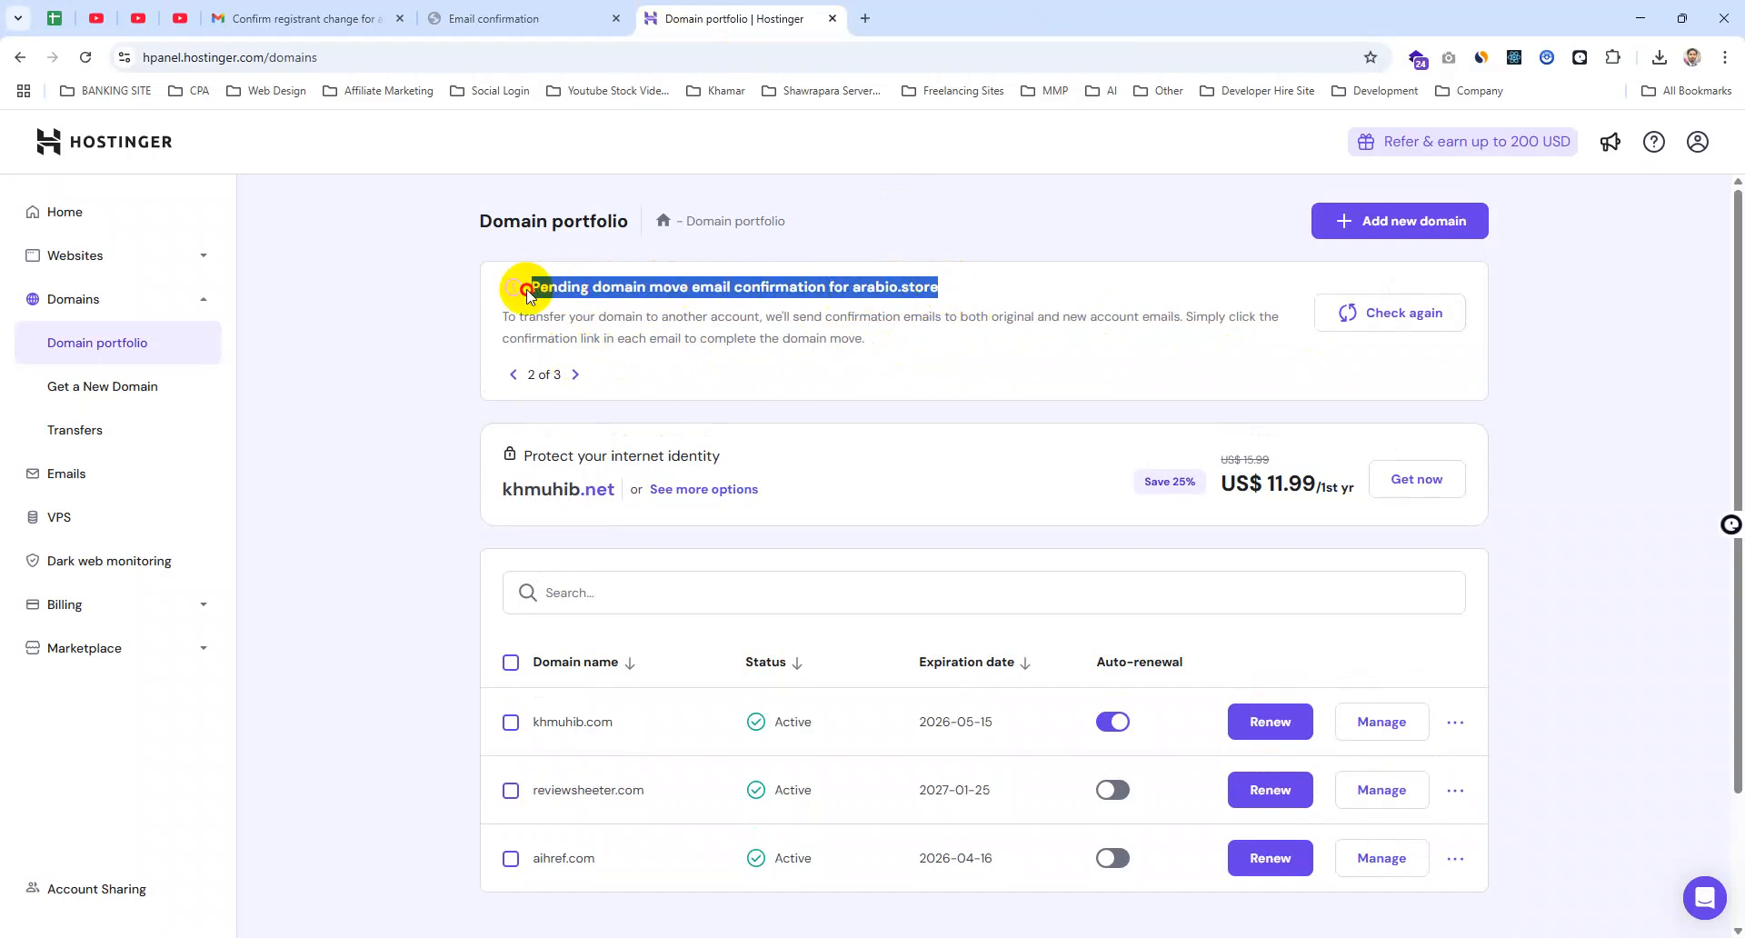
click(832, 311)
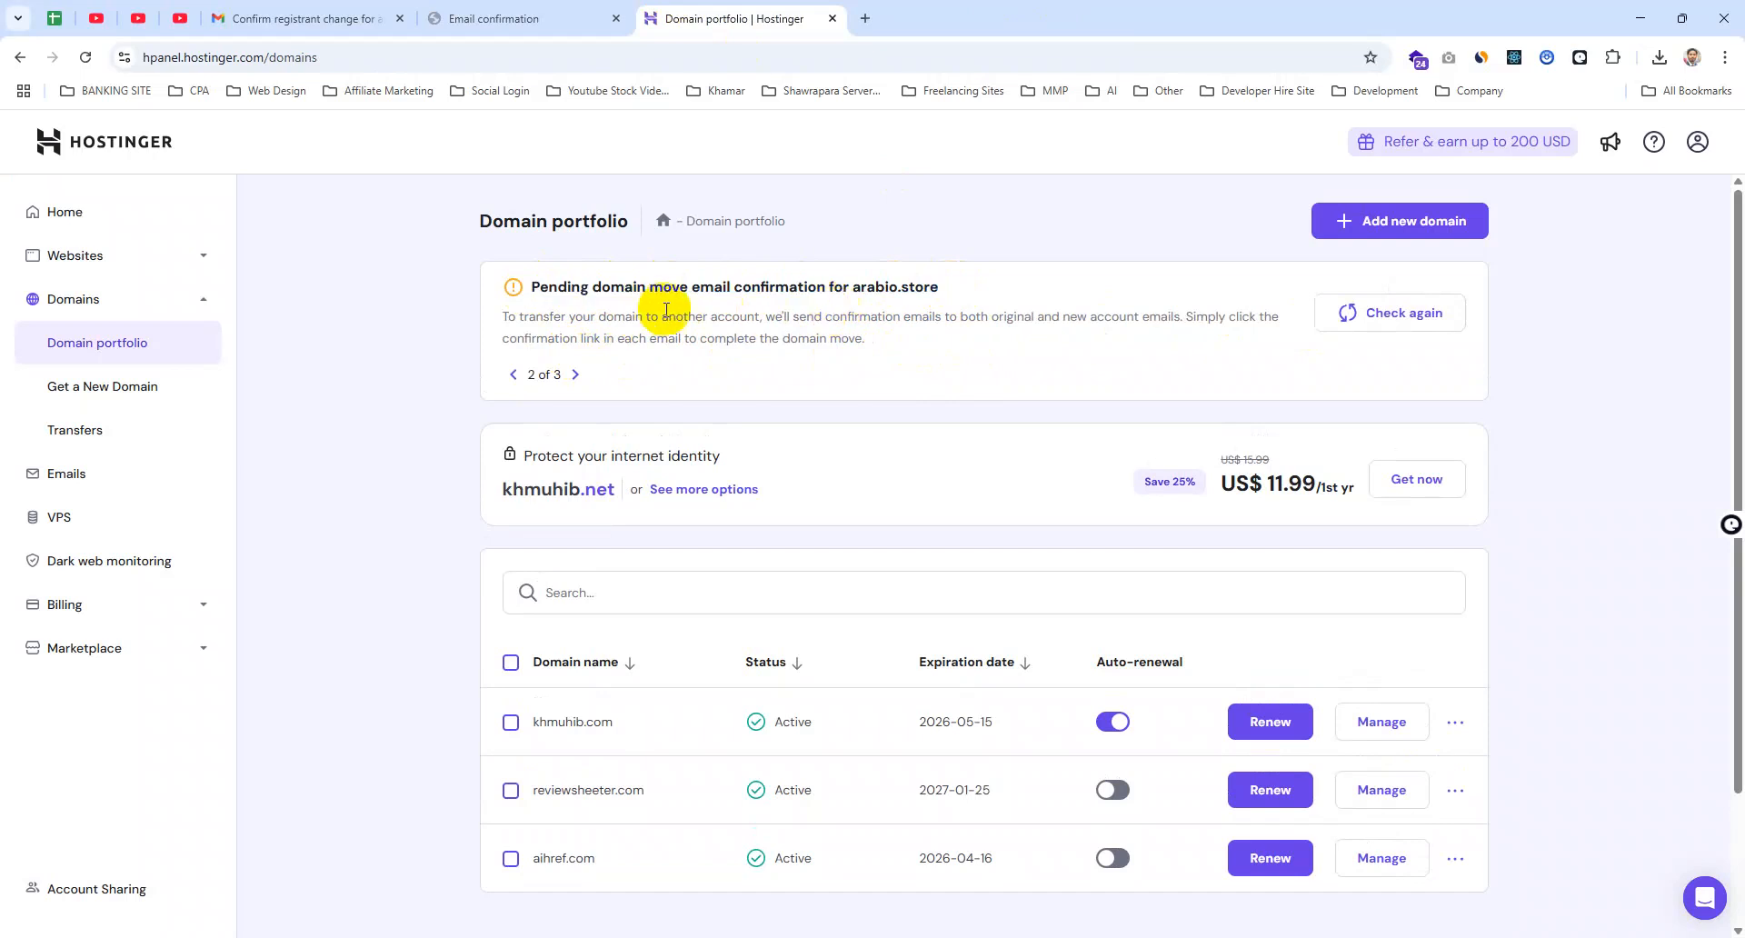
drag(868, 338, 509, 329)
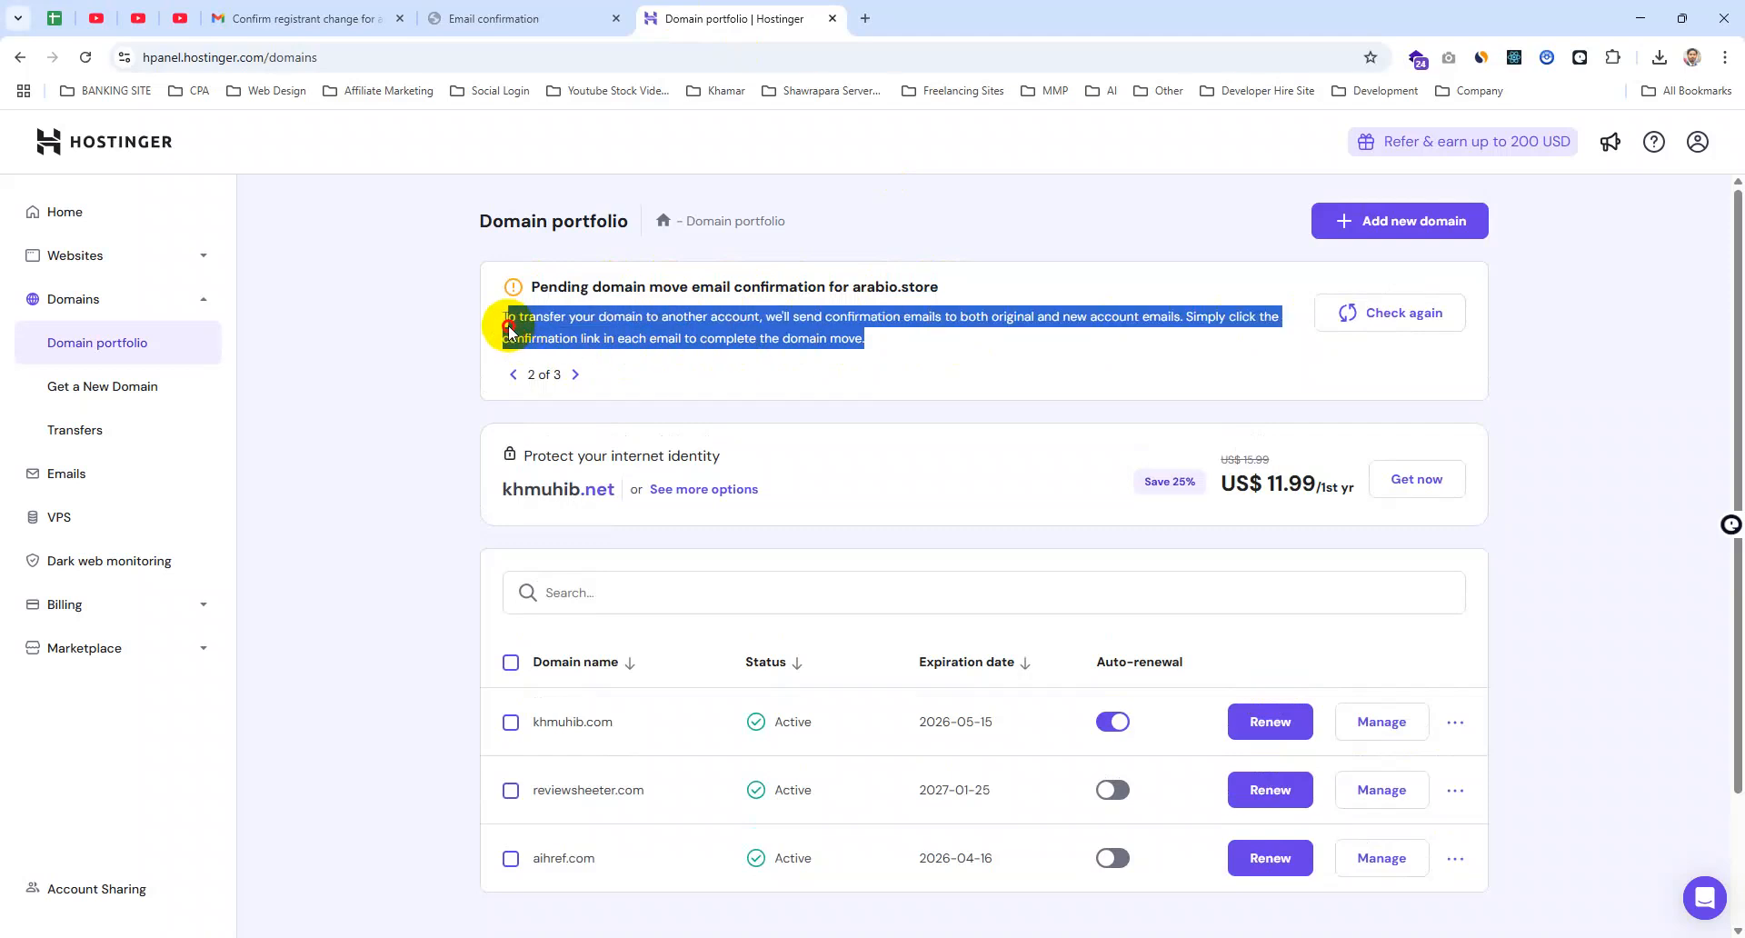
click(760, 316)
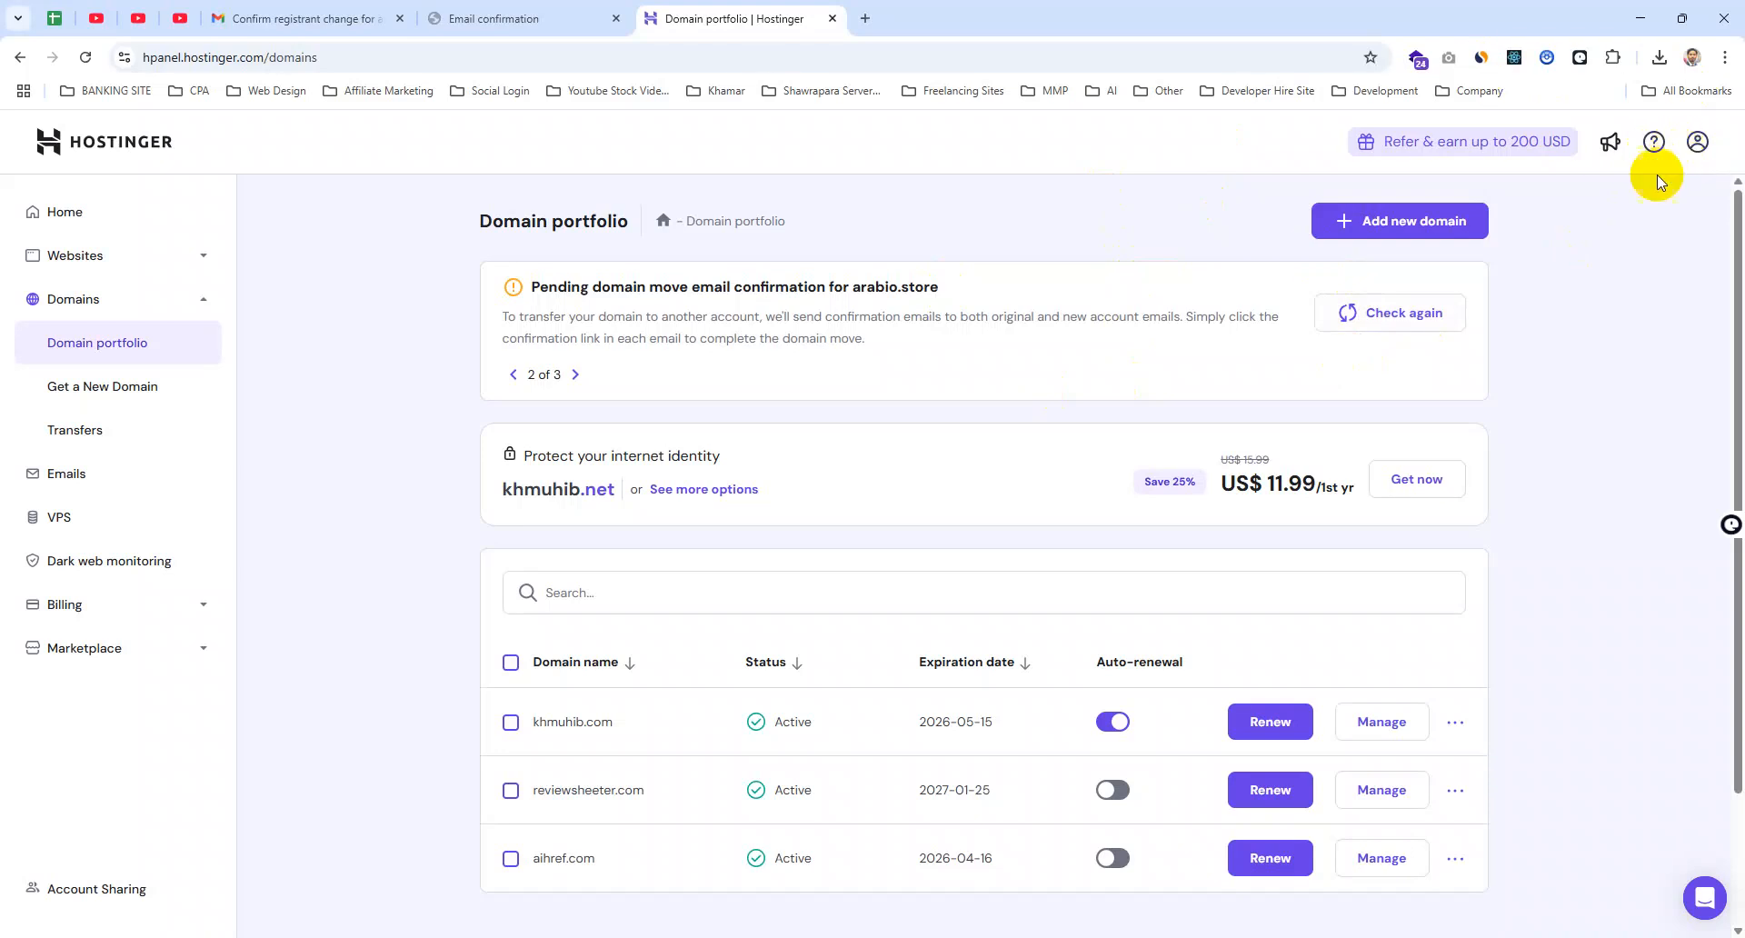
Cross-check the registrant verification confirmation page against the registrant change email
click(582, 19)
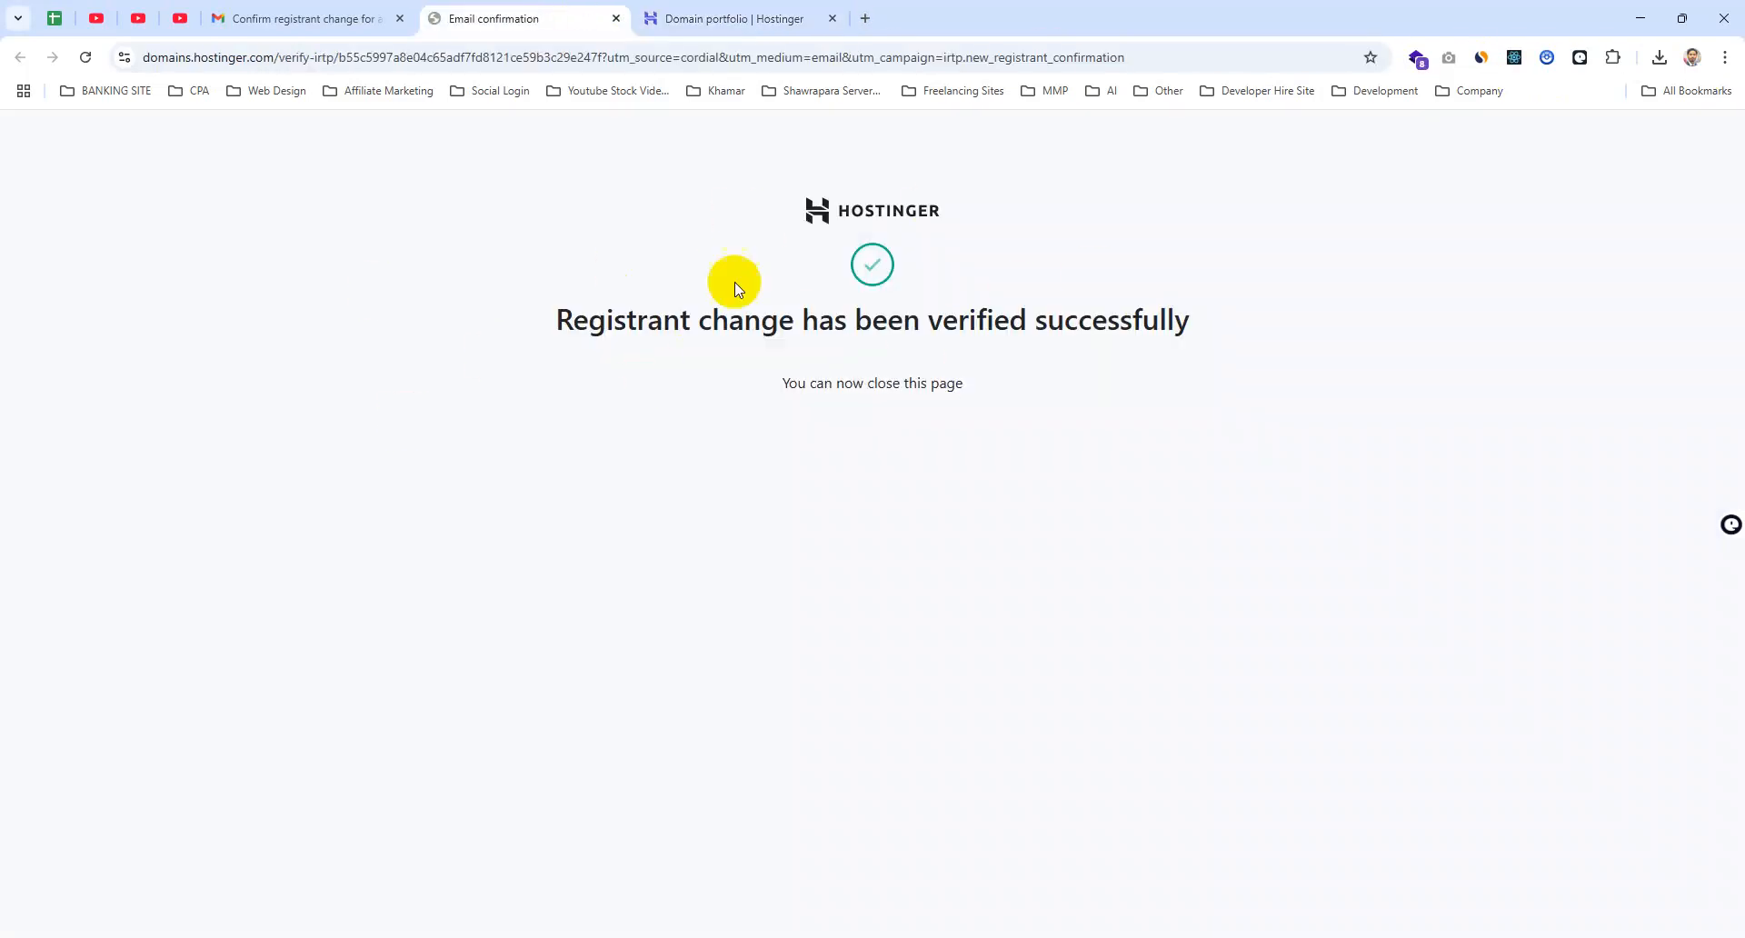
click(753, 16)
click(504, 16)
click(316, 15)
scroll(872, 509, up, 4)
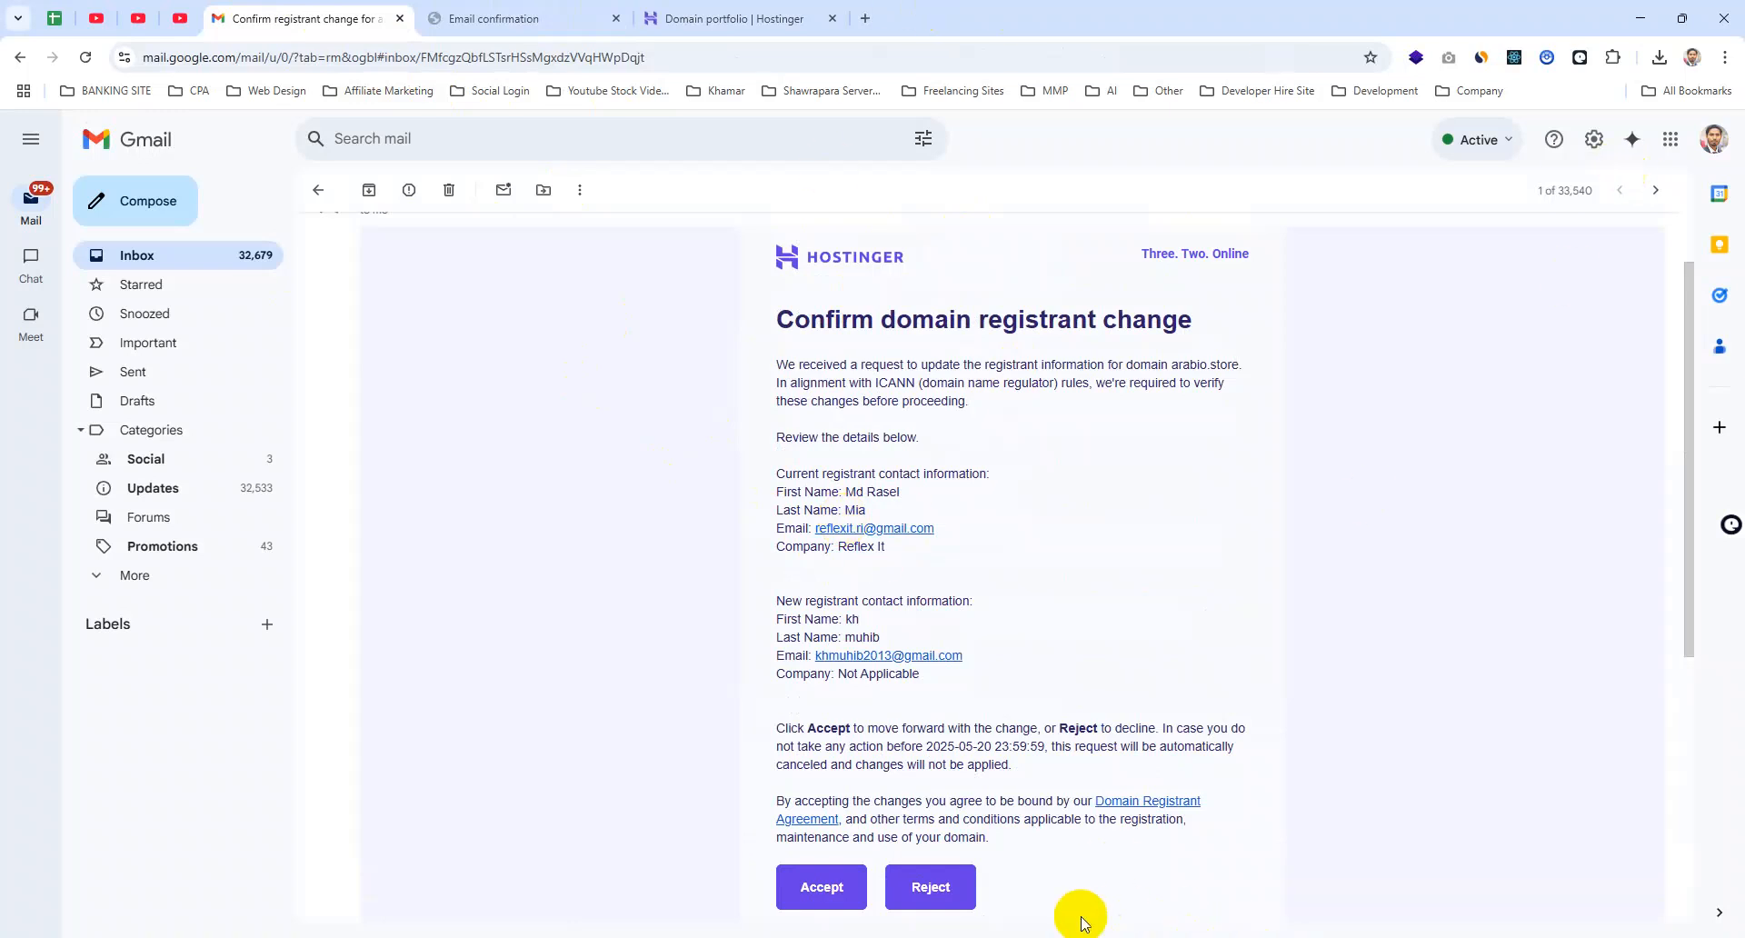
Bring the Hostinger Domain Ownership window back and close the move success notice
mouse_move(1087, 935)
click(1173, 868)
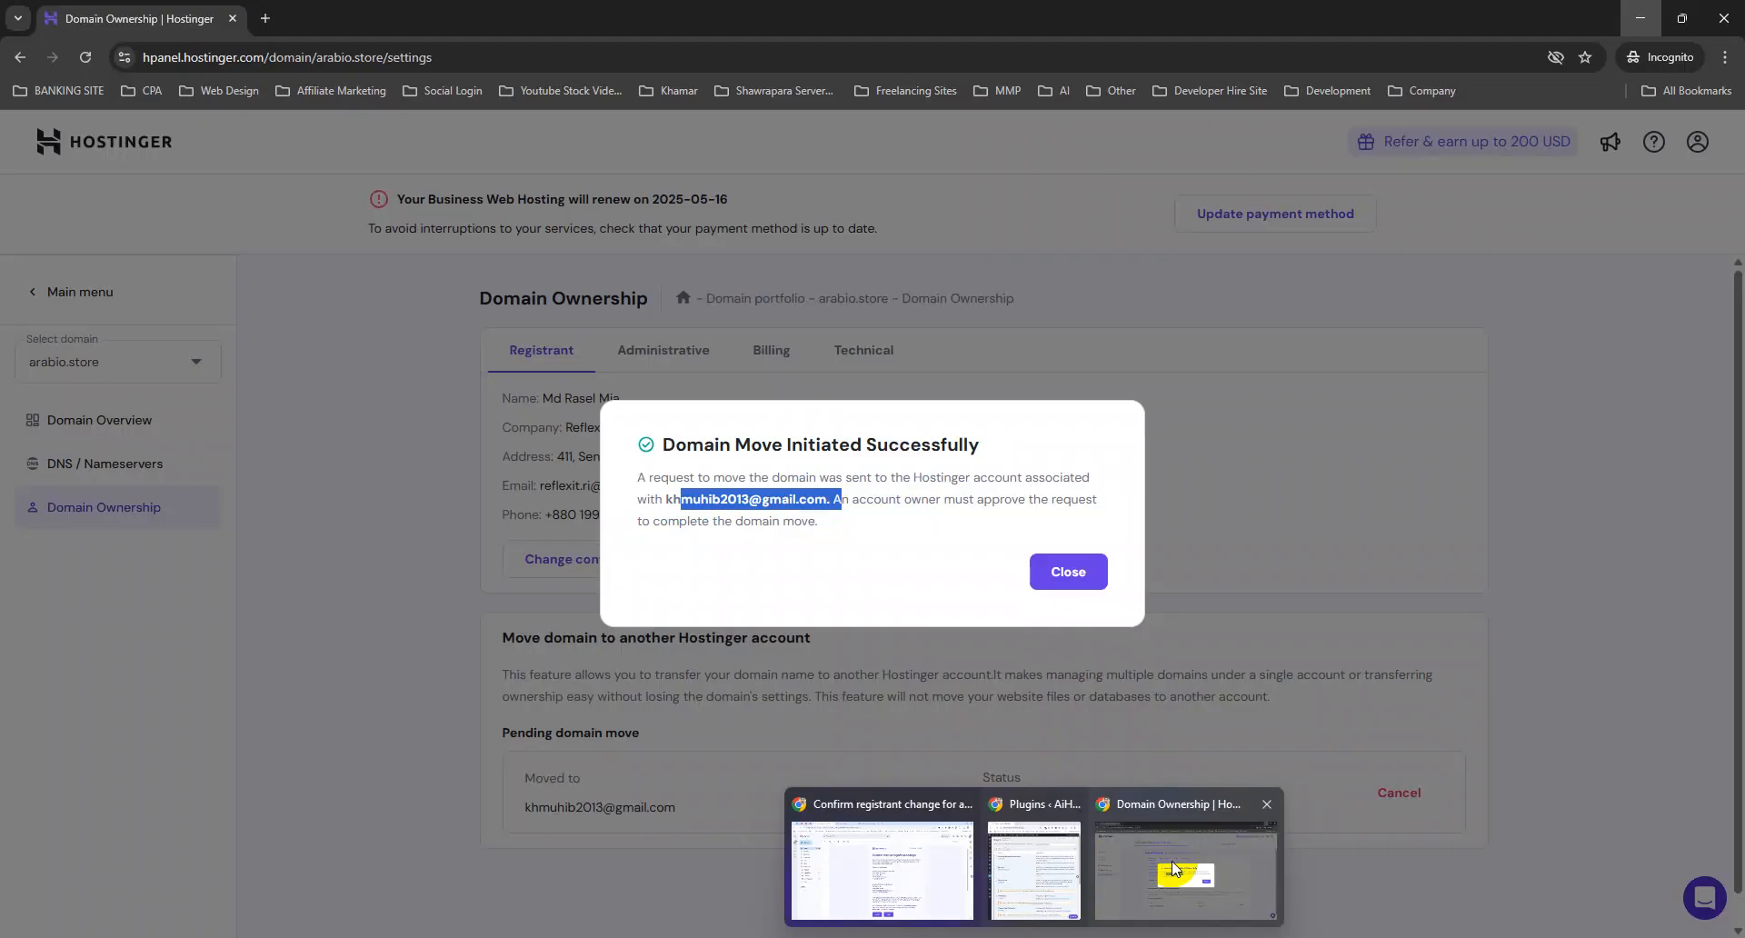
click(1091, 572)
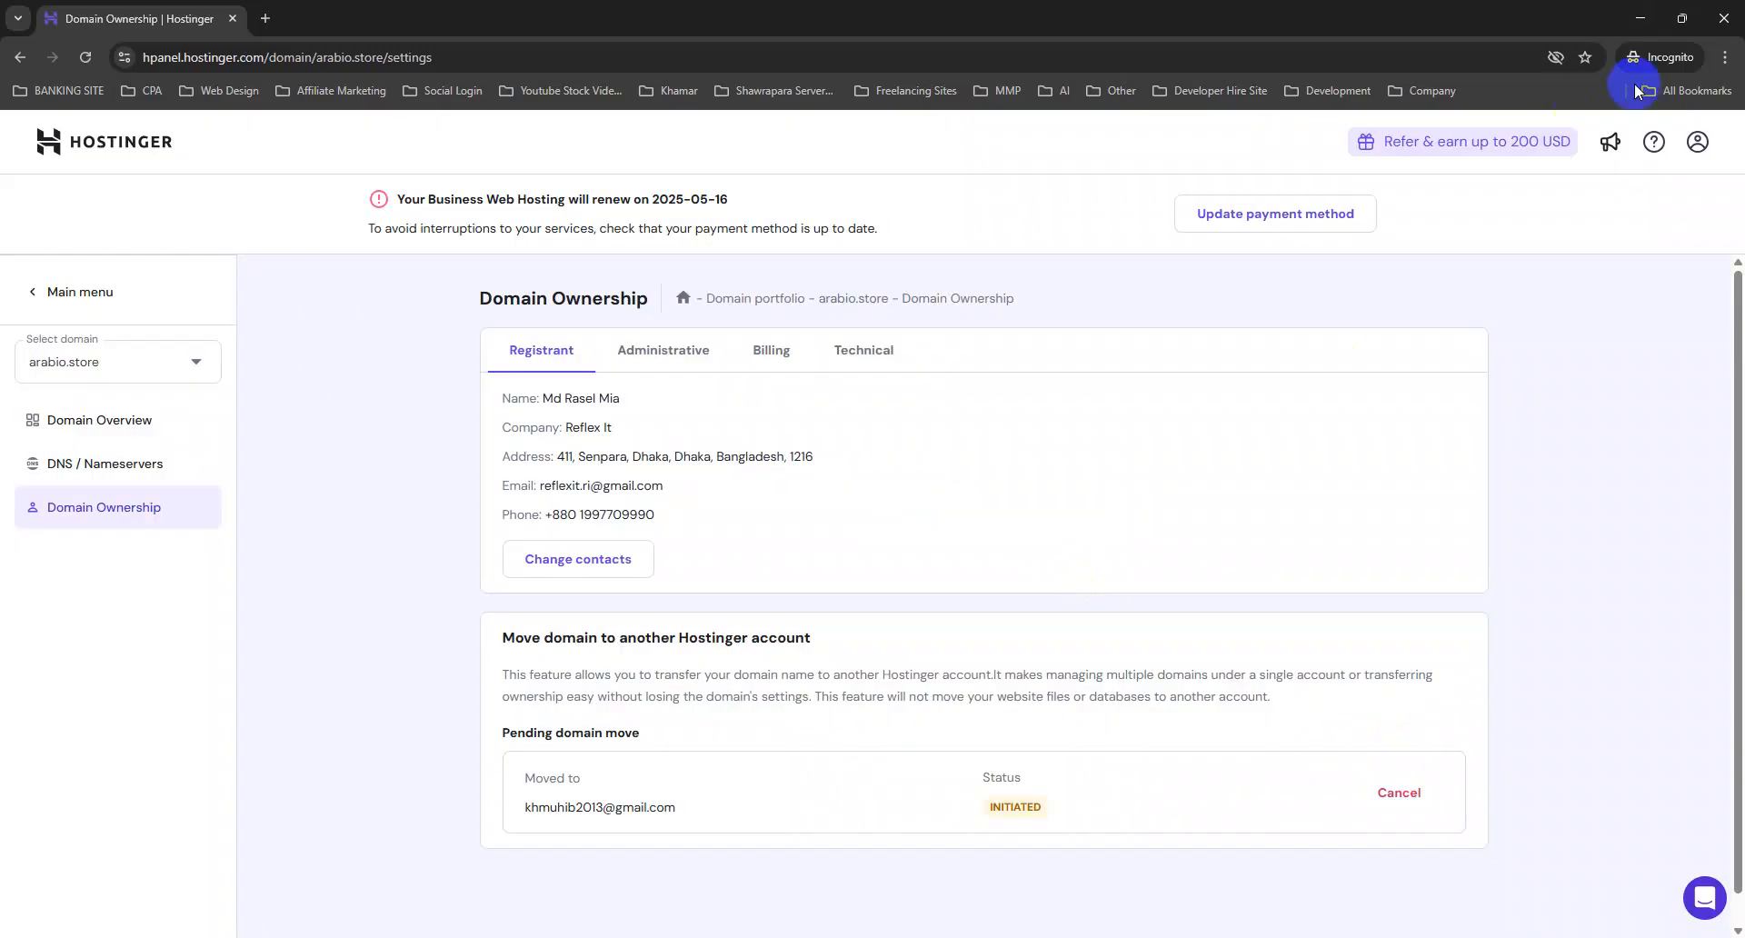
Check the logged-in account's e-mail, reposition the Hostinger window, and close the account menu
click(1698, 146)
drag(1663, 214, 1477, 218)
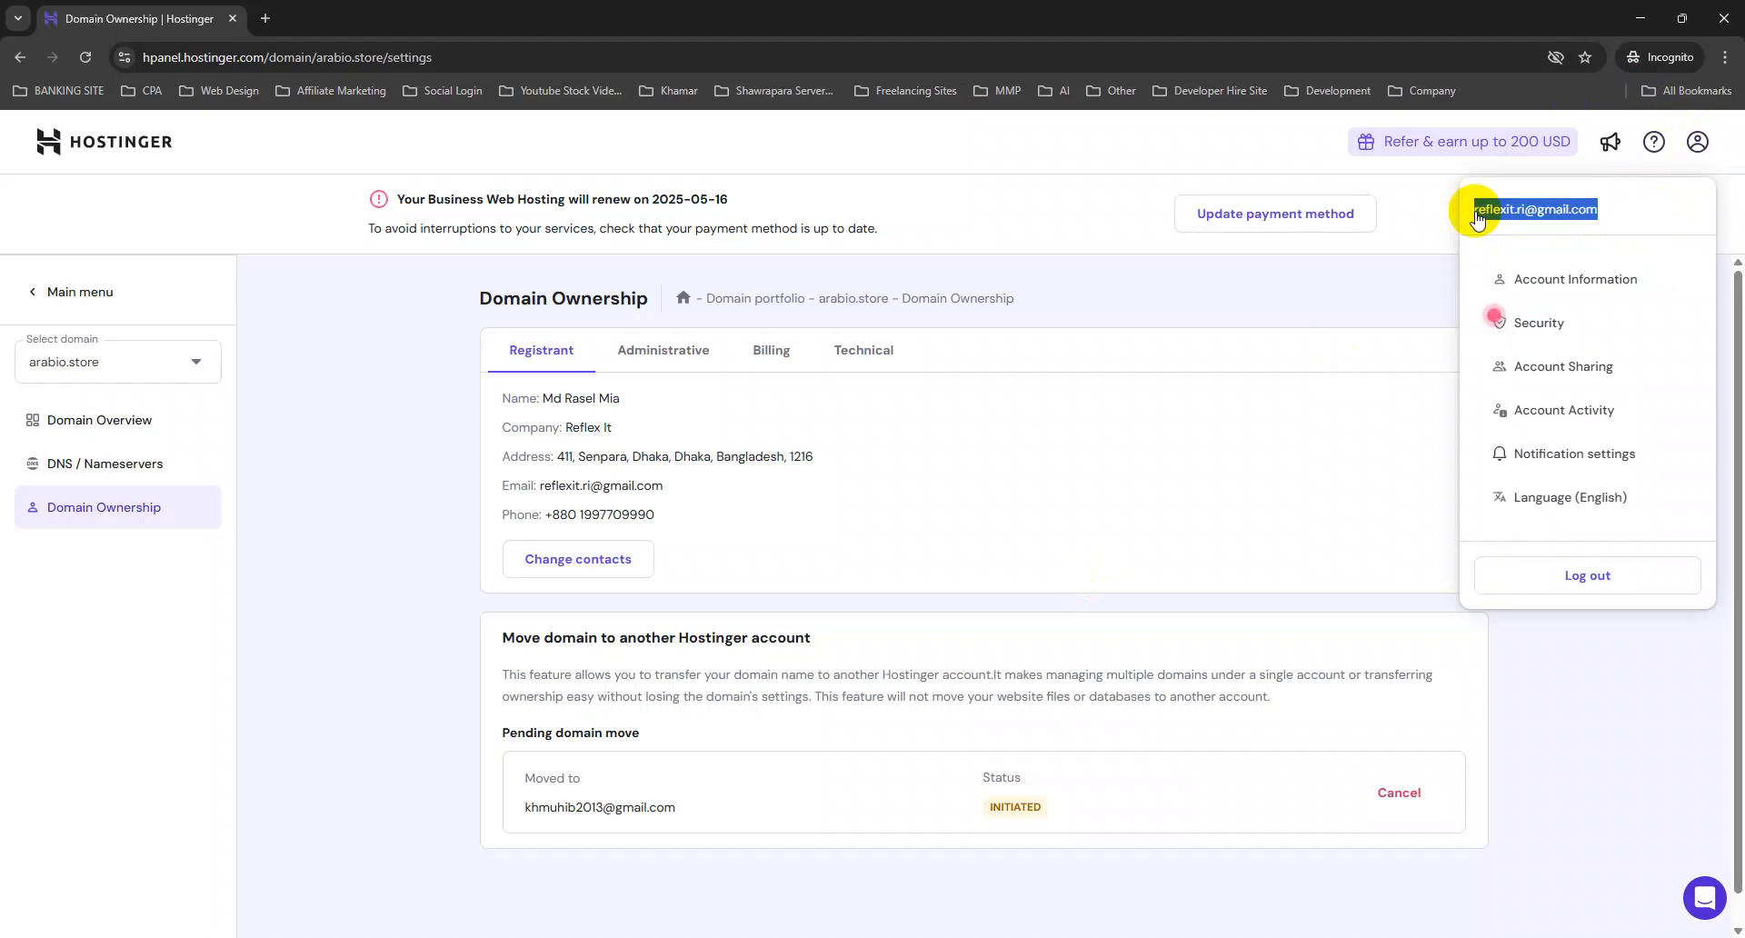
drag(1386, 13, 1220, 6)
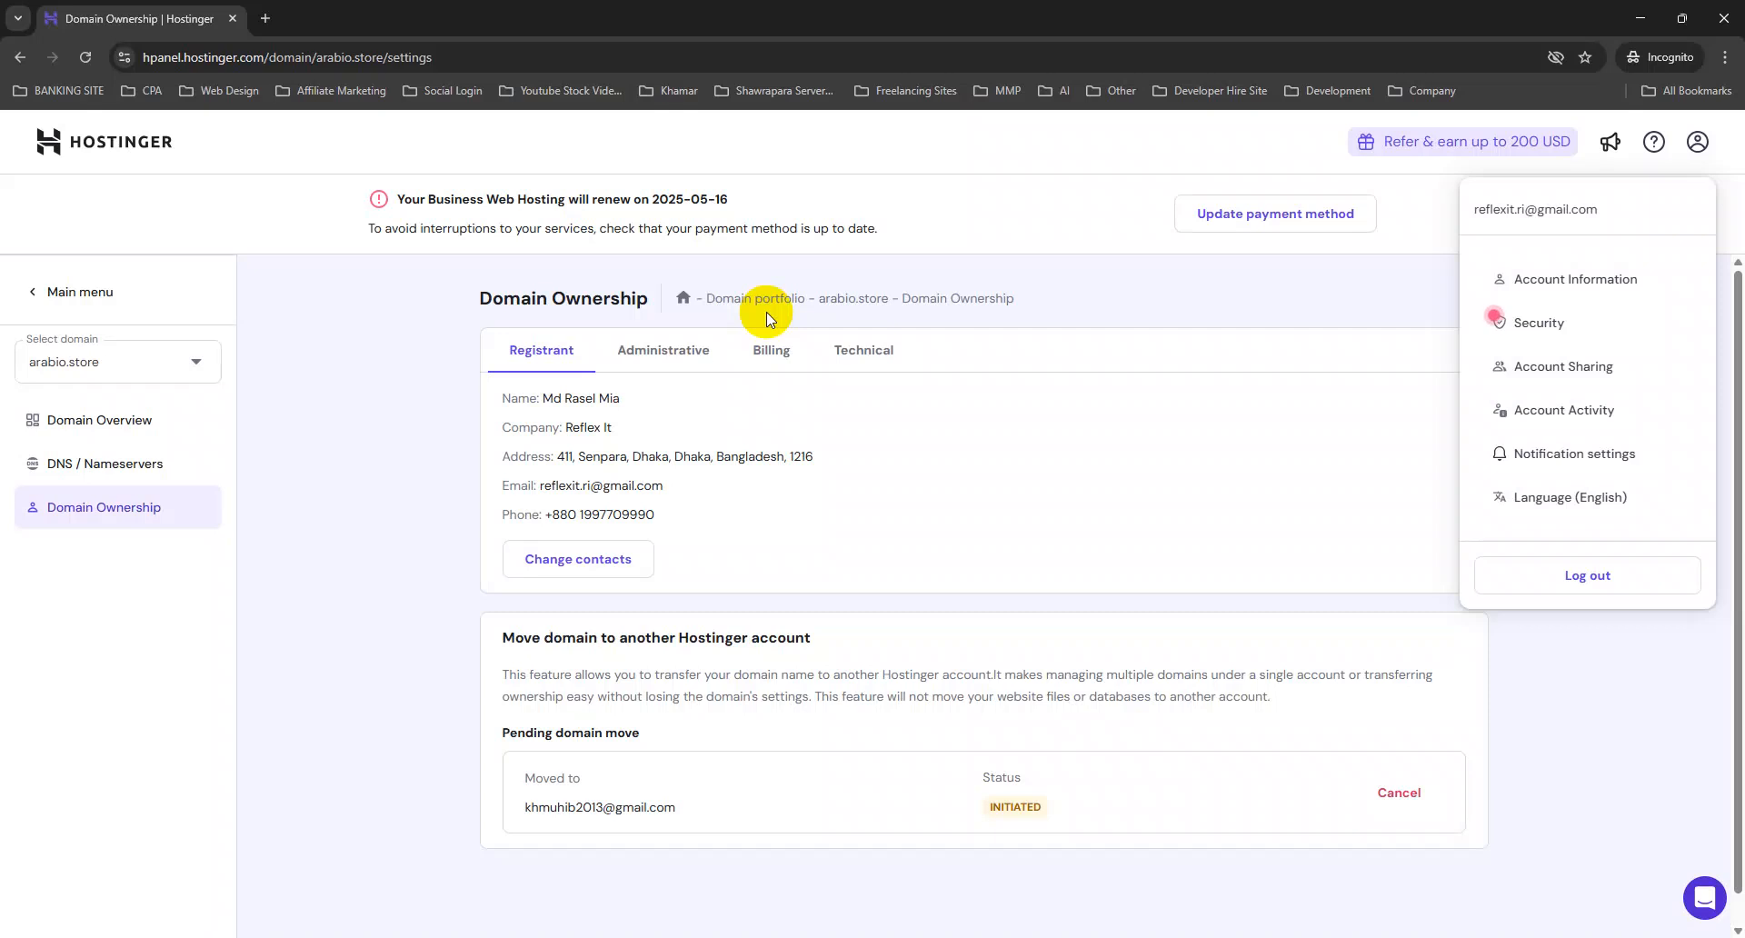
click(1274, 292)
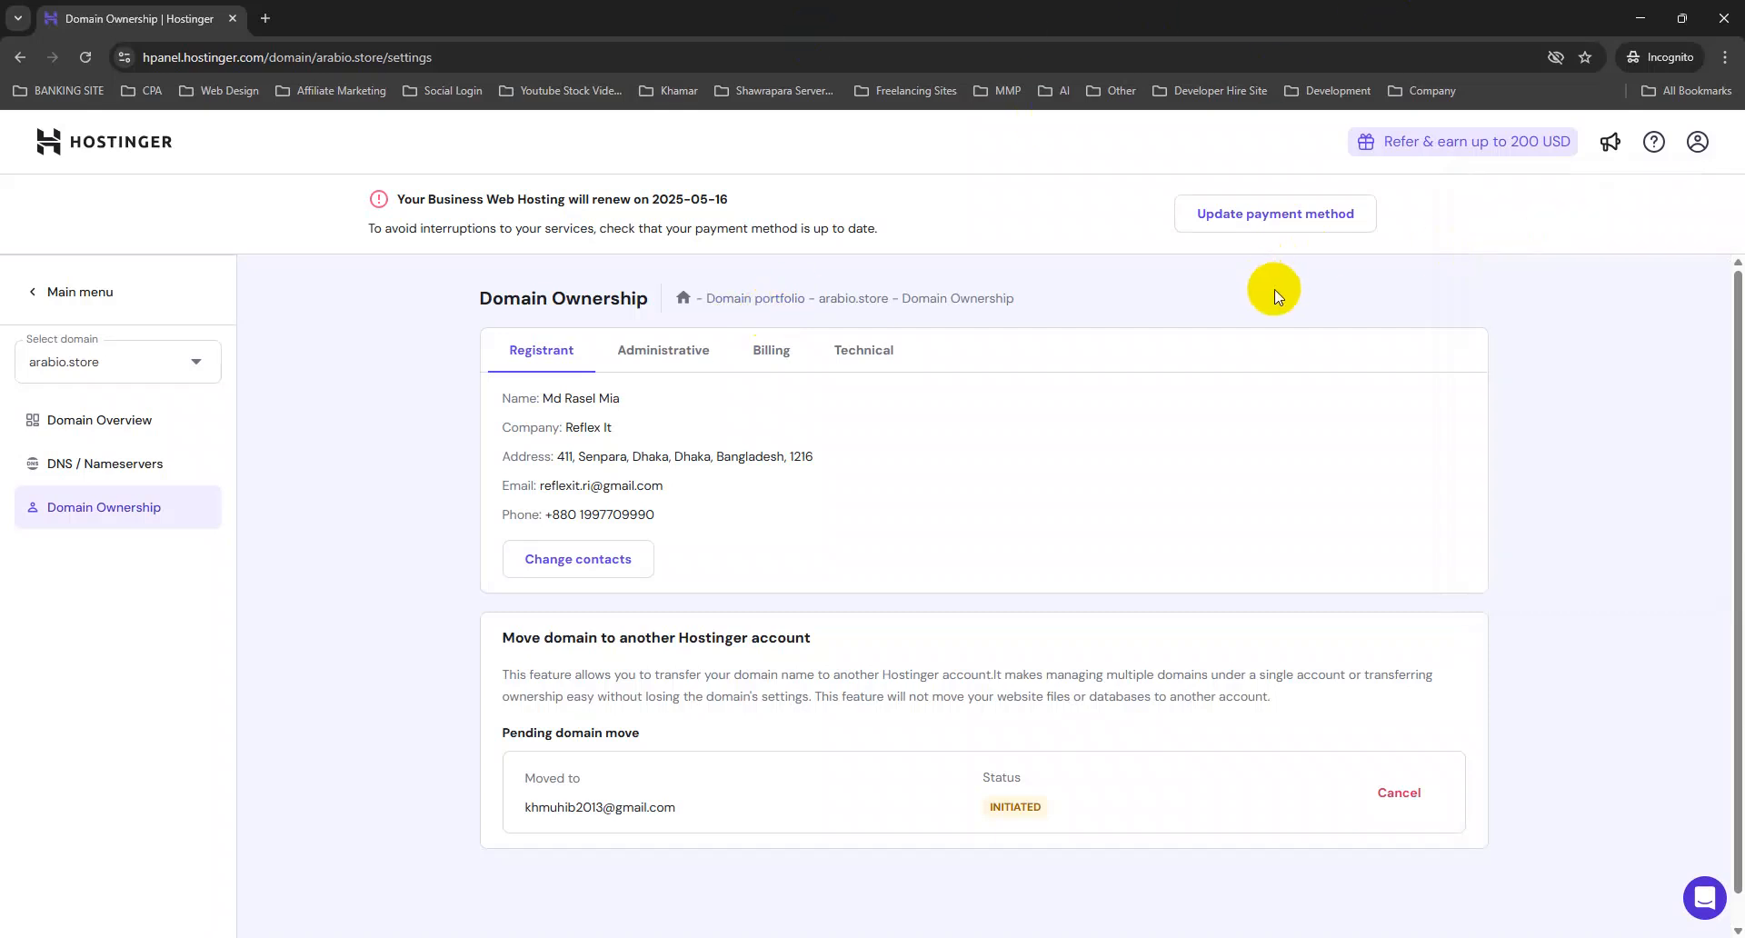
Recheck the pending arabio.store move and confirm the move-completed message
click(1633, 17)
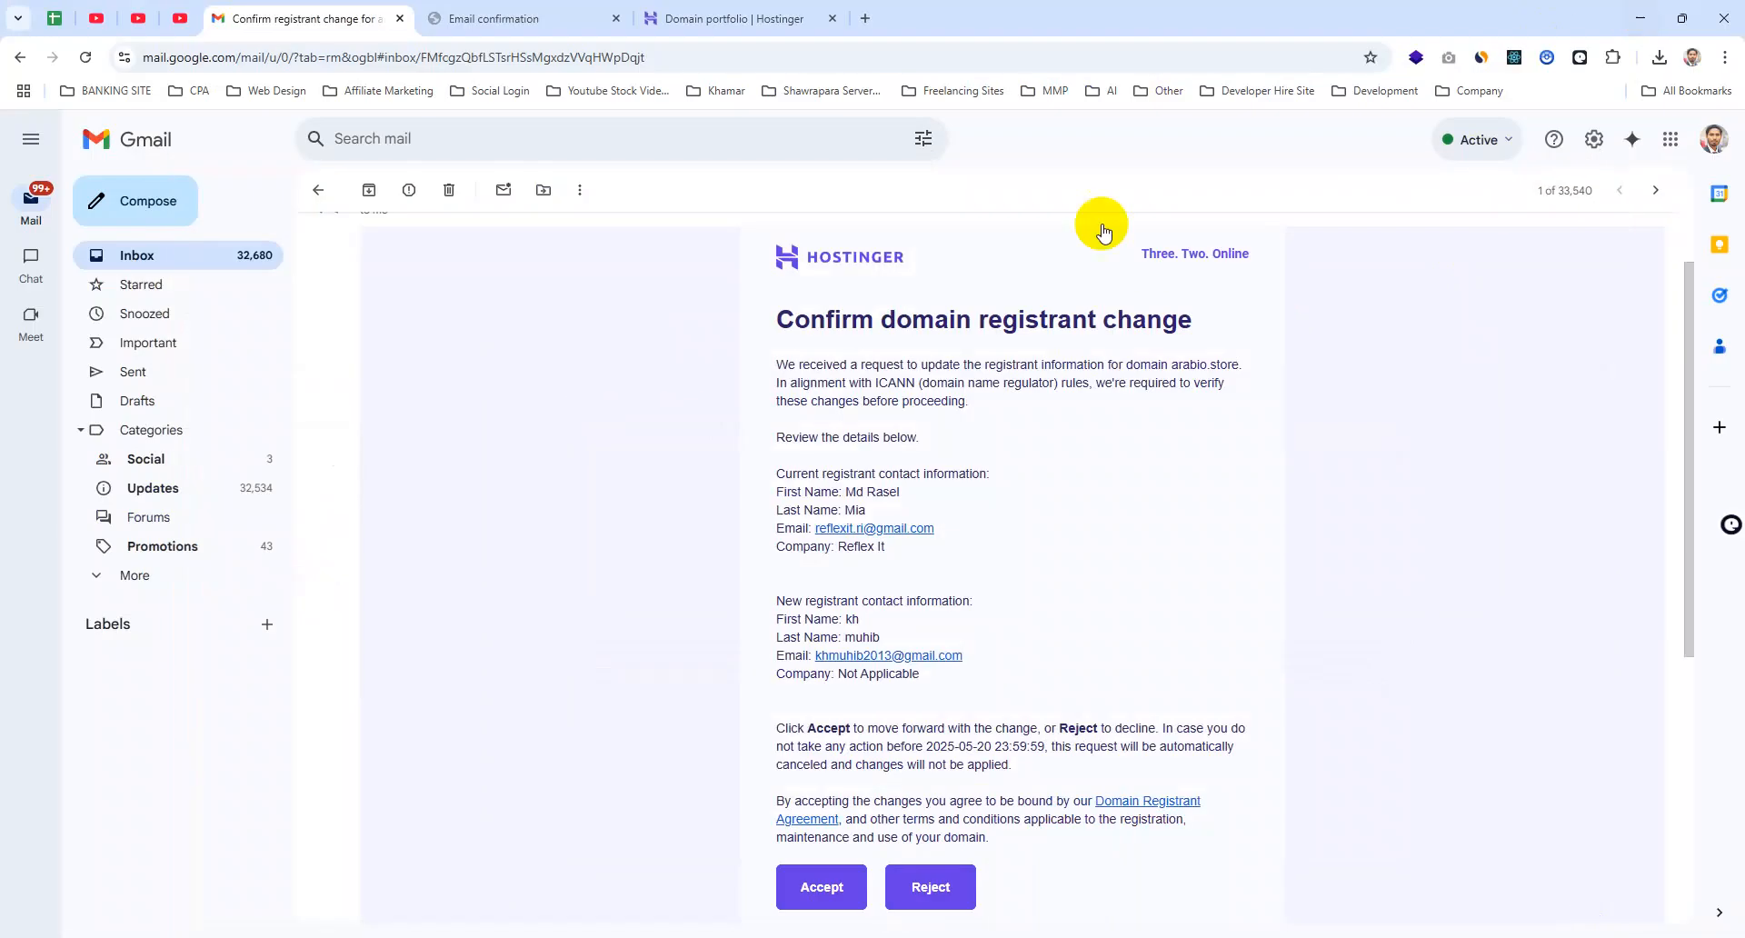
click(658, 13)
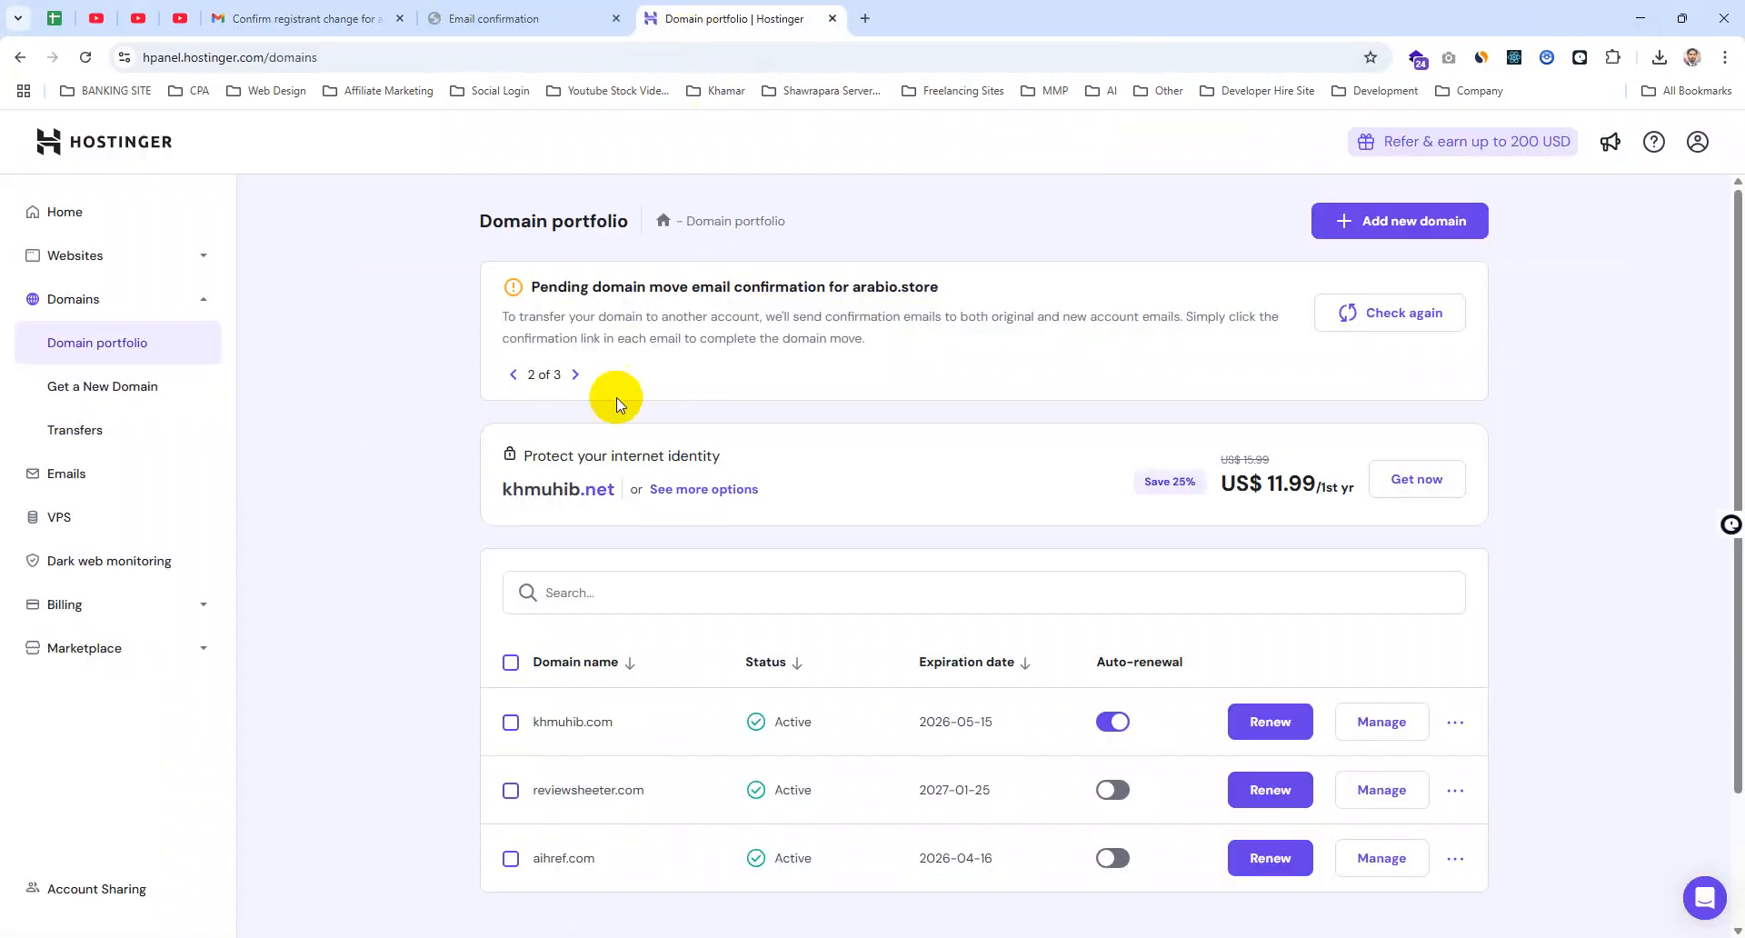
scroll(440, 238, down, 2)
scroll(491, 291, up, 2)
click(1379, 319)
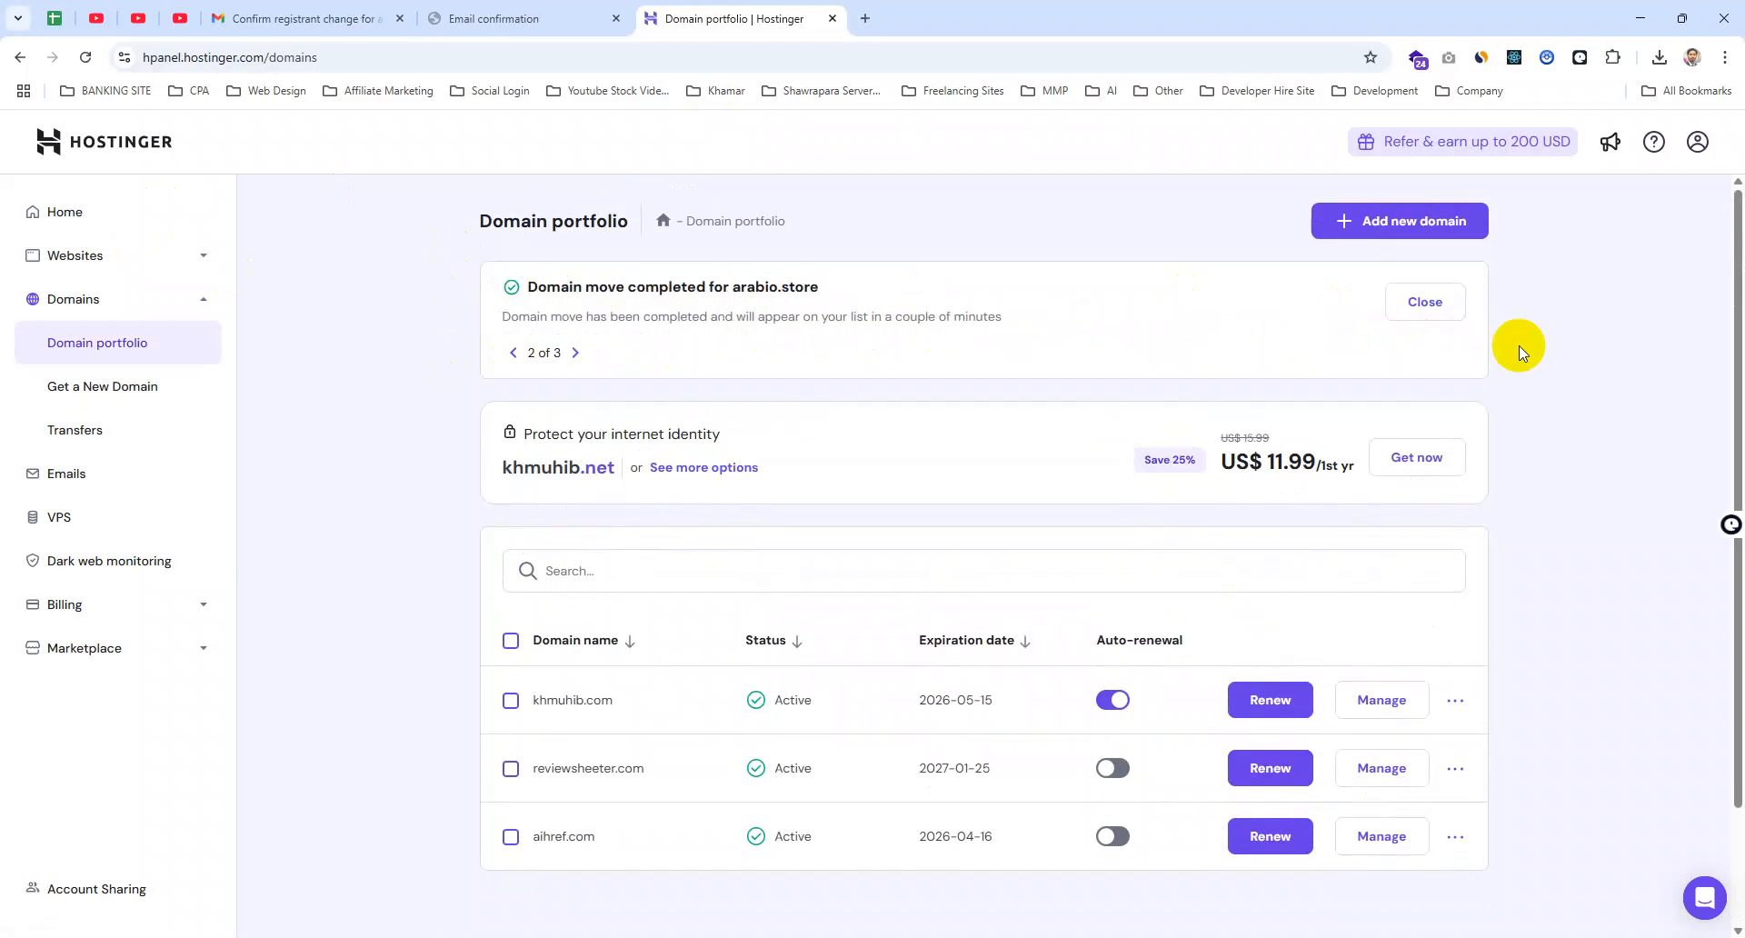
drag(828, 287, 537, 291)
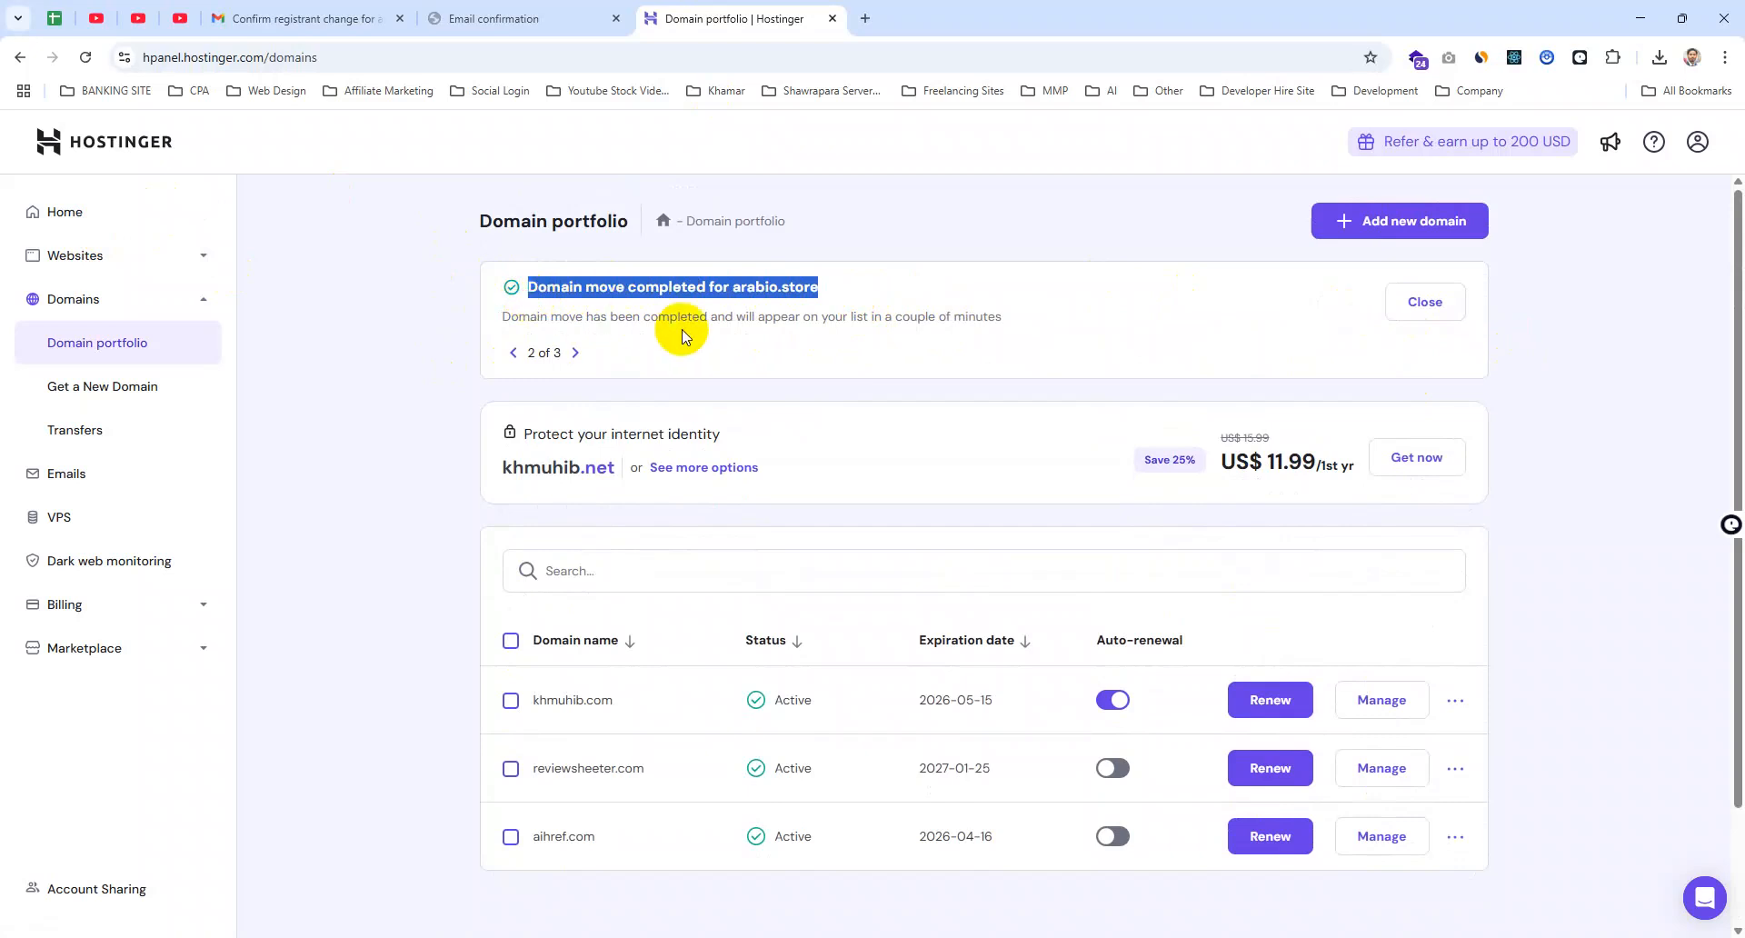
drag(1006, 316, 499, 318)
click(853, 323)
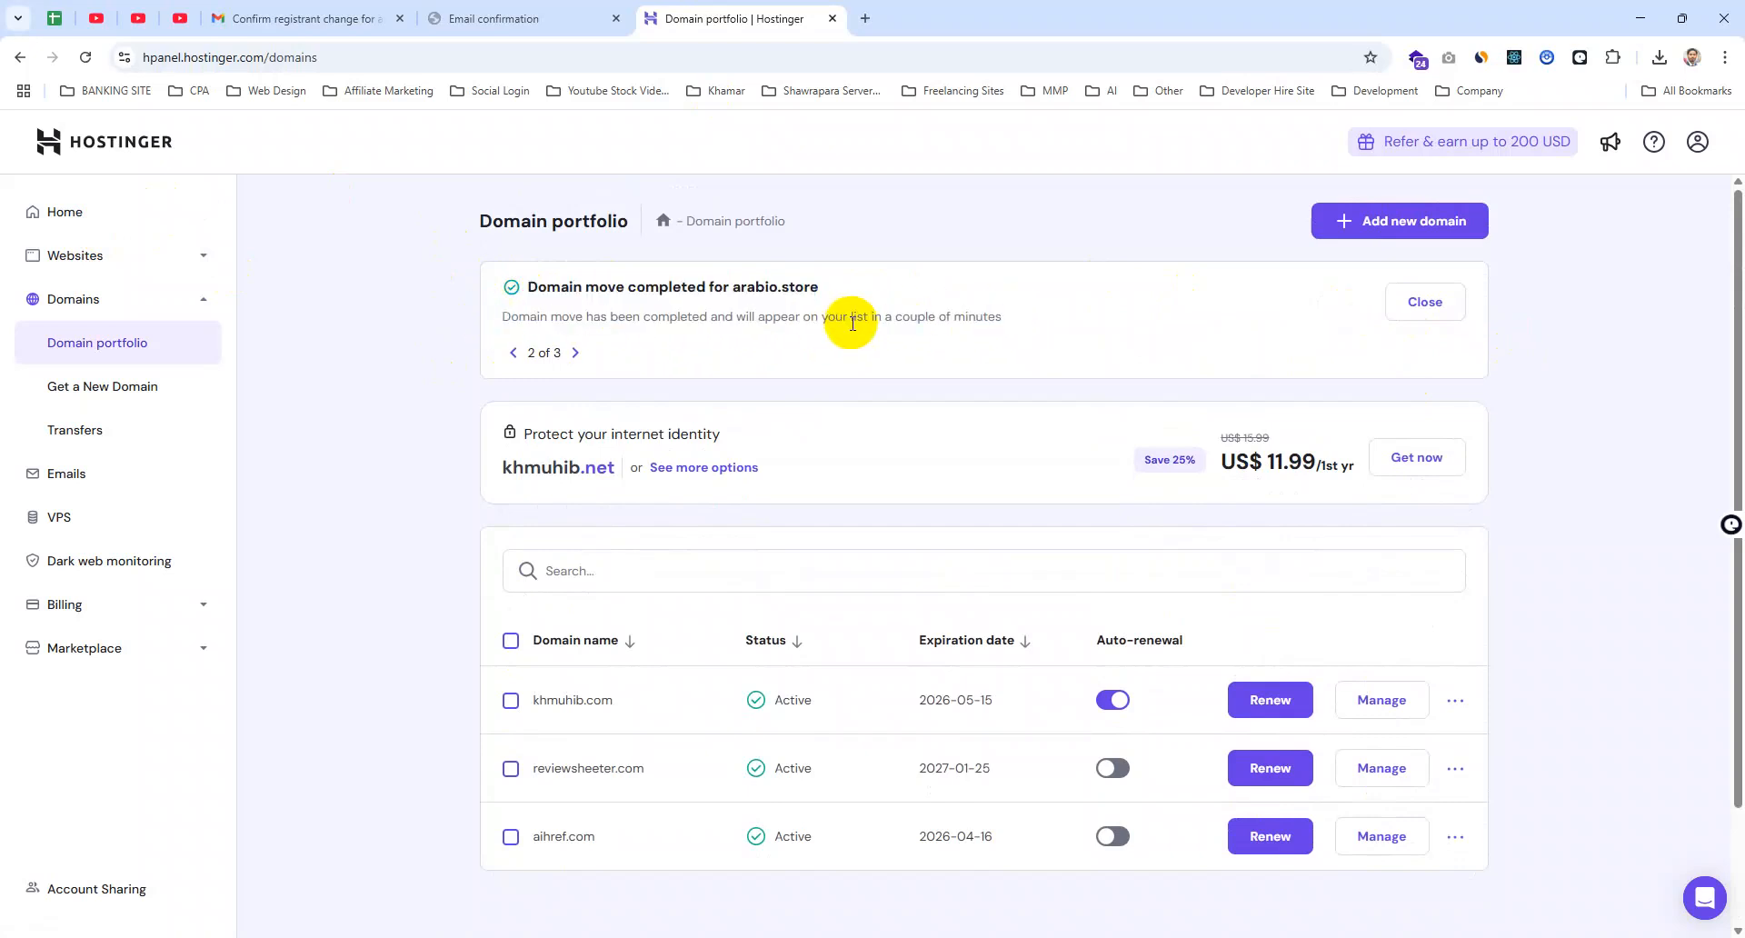
Reload the domain portfolio so arabio.store shows as Active, expiring 2025-07-18
scroll(773, 363, down, 1)
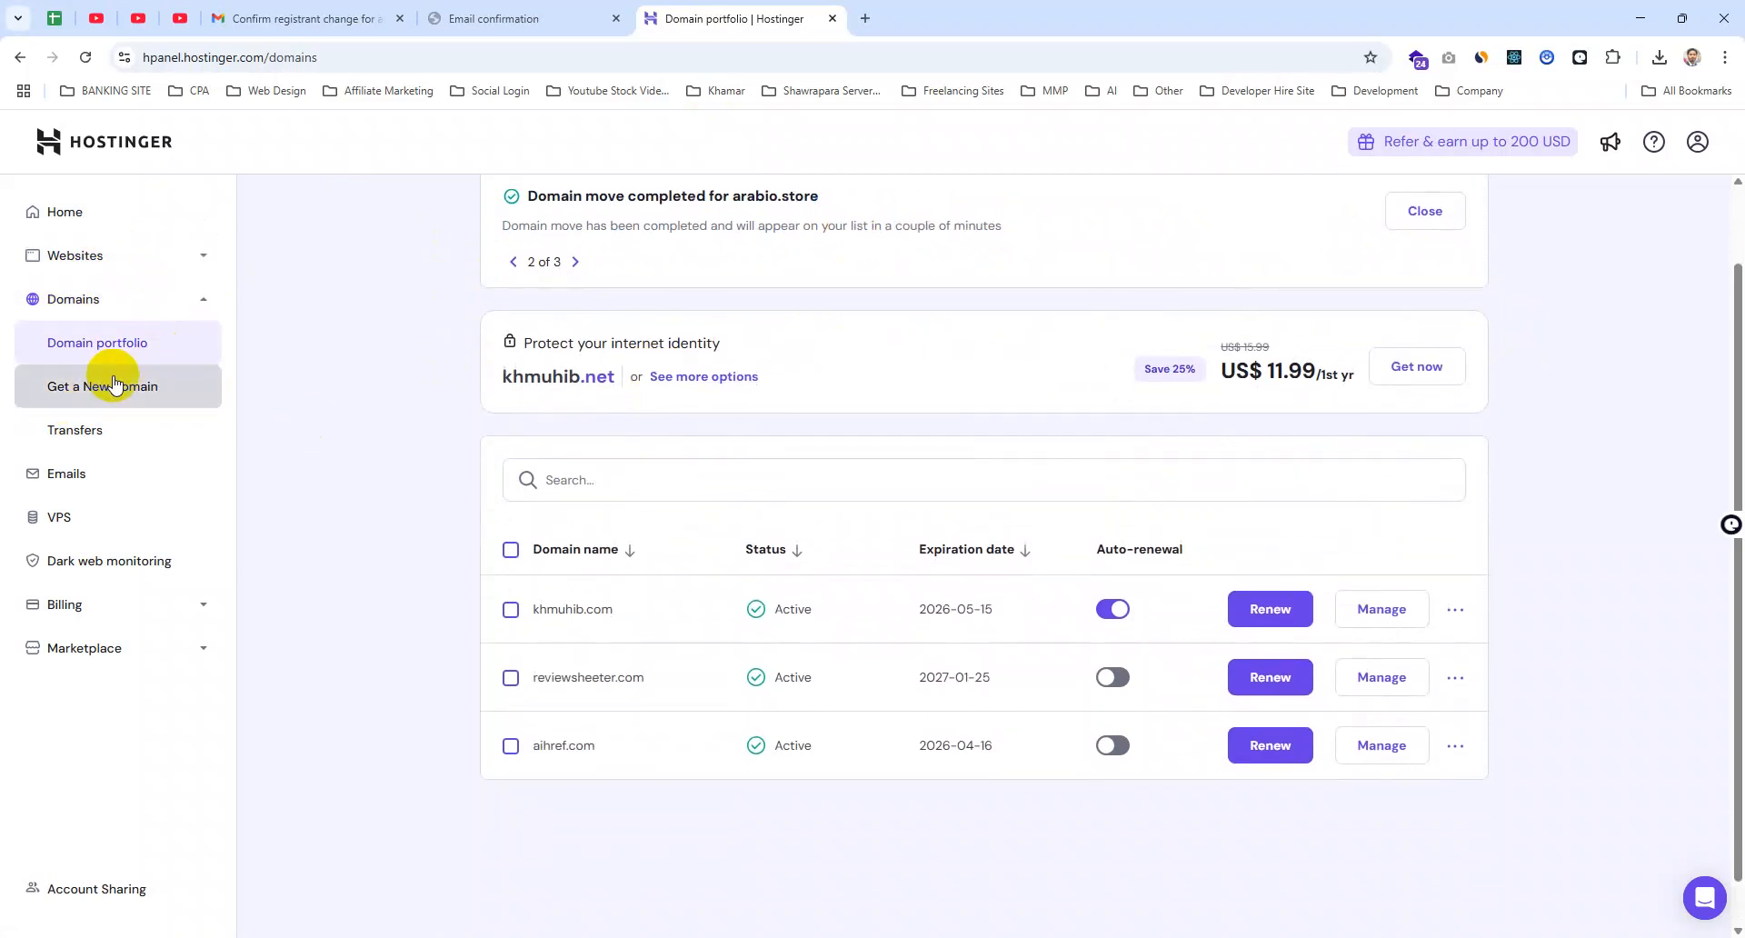
scroll(545, 473, down, 1)
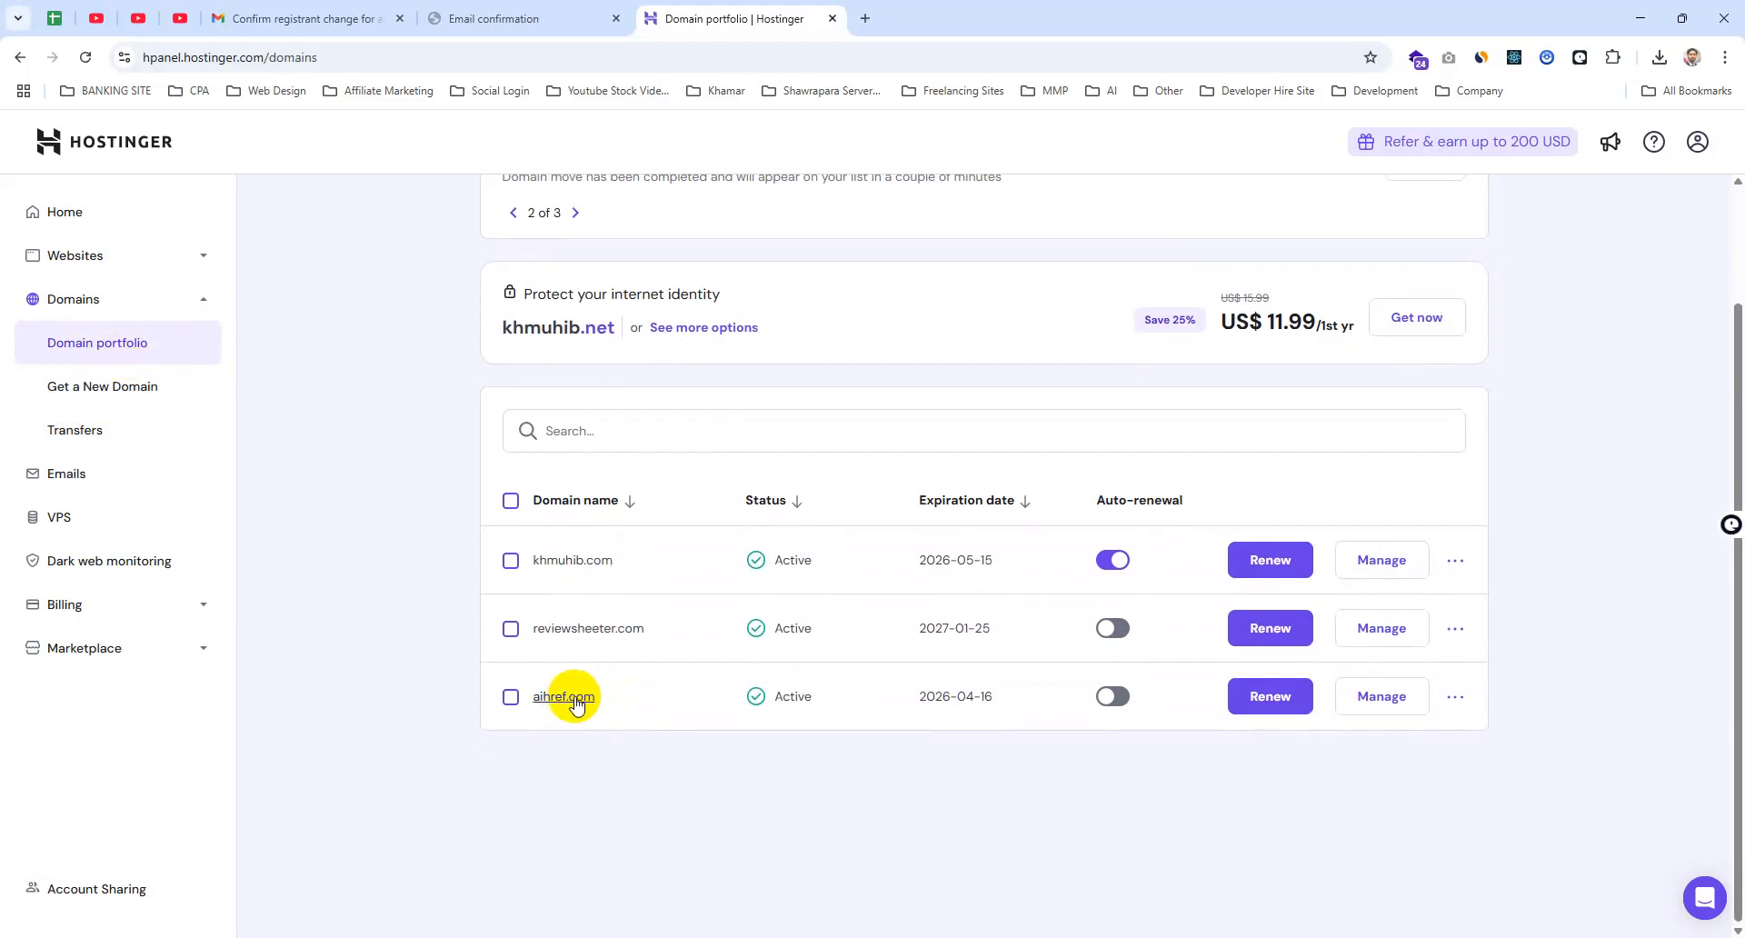
click(405, 57)
key(Return)
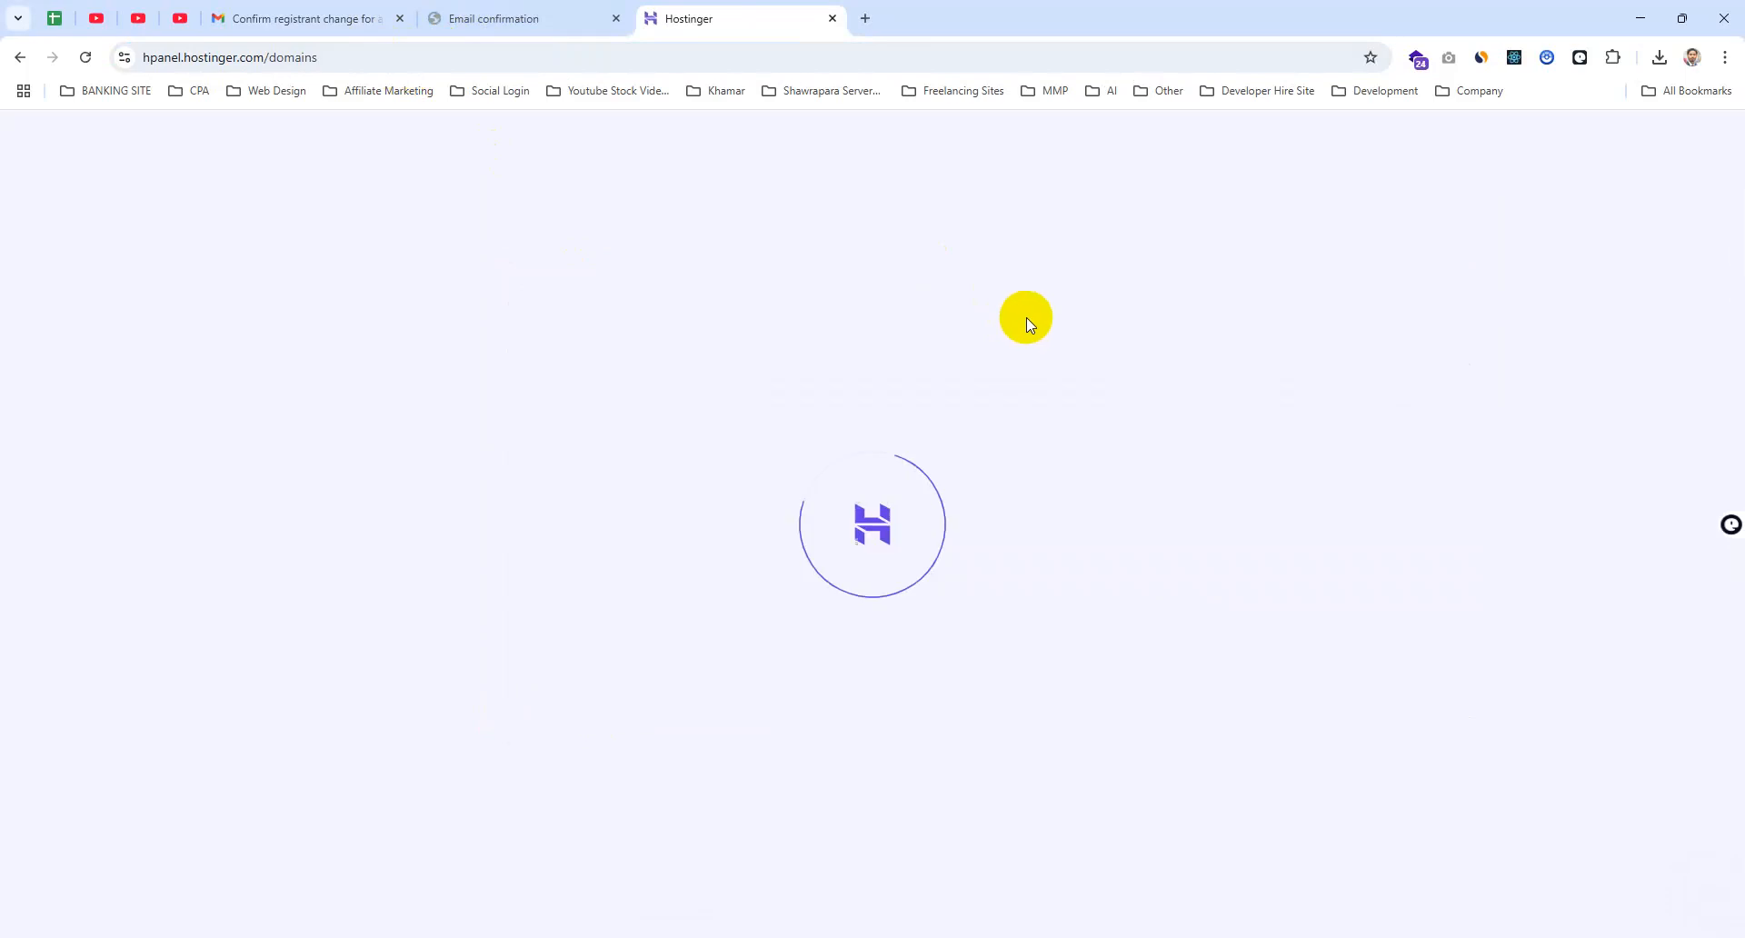
scroll(637, 391, down, 3)
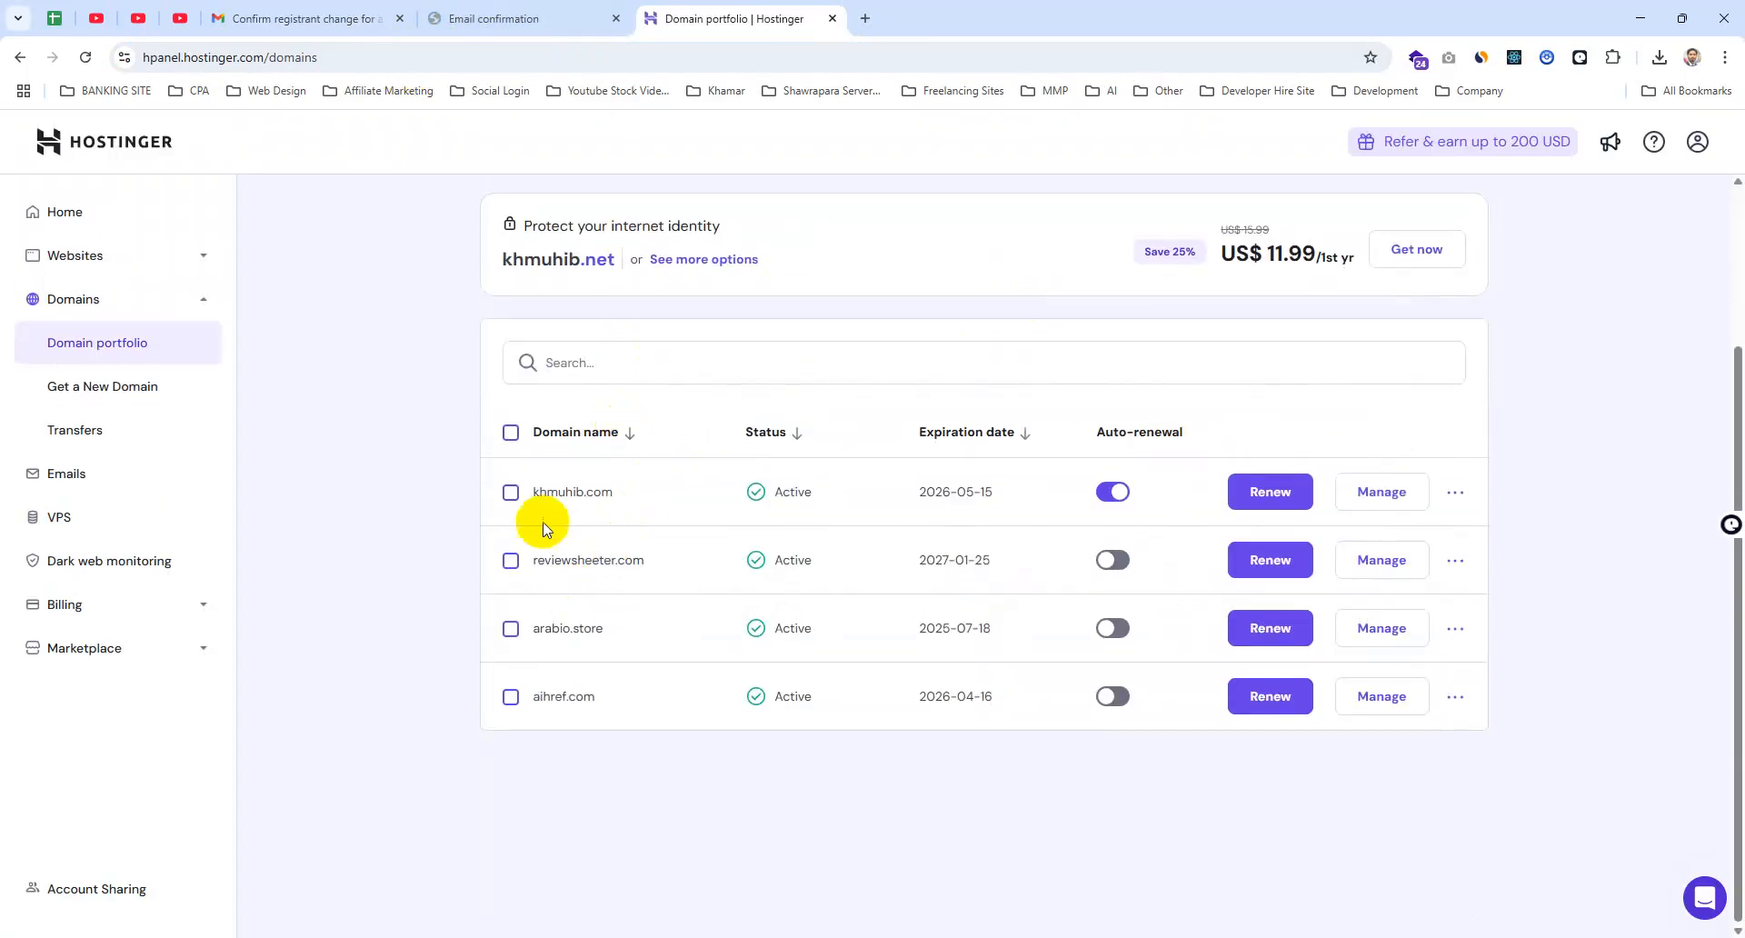
Select and copy the arabio.store name from the portfolio's domain table
drag(631, 629, 533, 639)
key(ctrl+c)
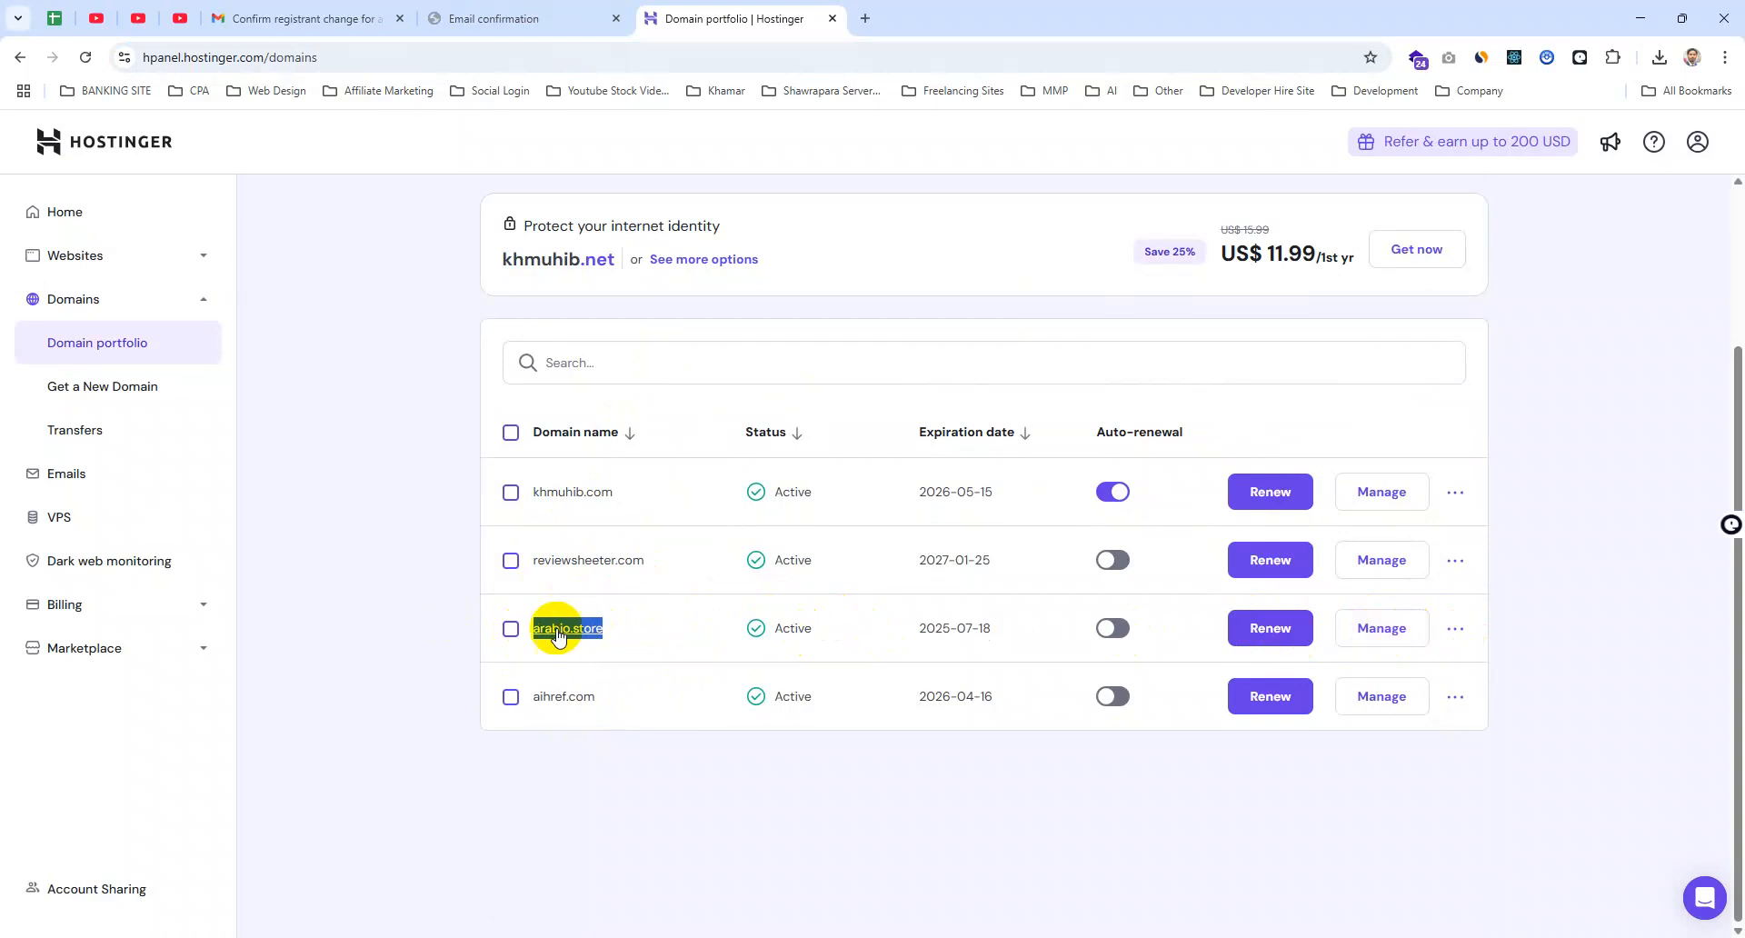
click(643, 639)
drag(643, 639, 544, 645)
Load arabio.store in a new tab to view the live site, then return to Domain portfolio
click(866, 18)
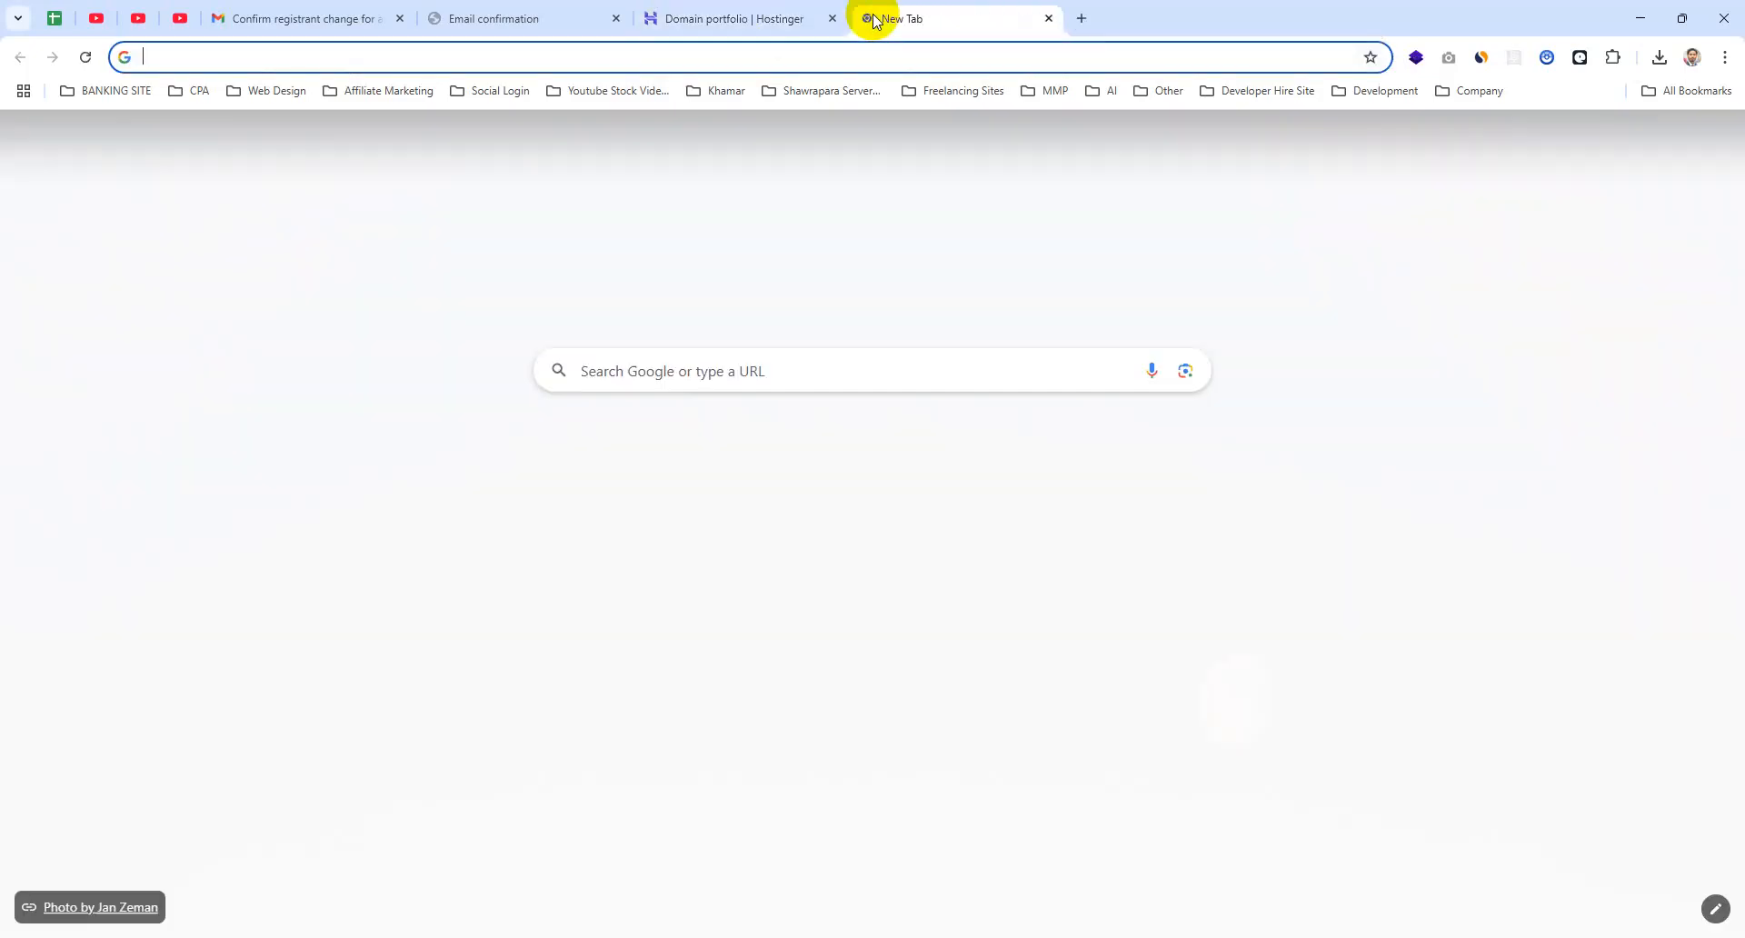
key(ctrl+v)
key(Return)
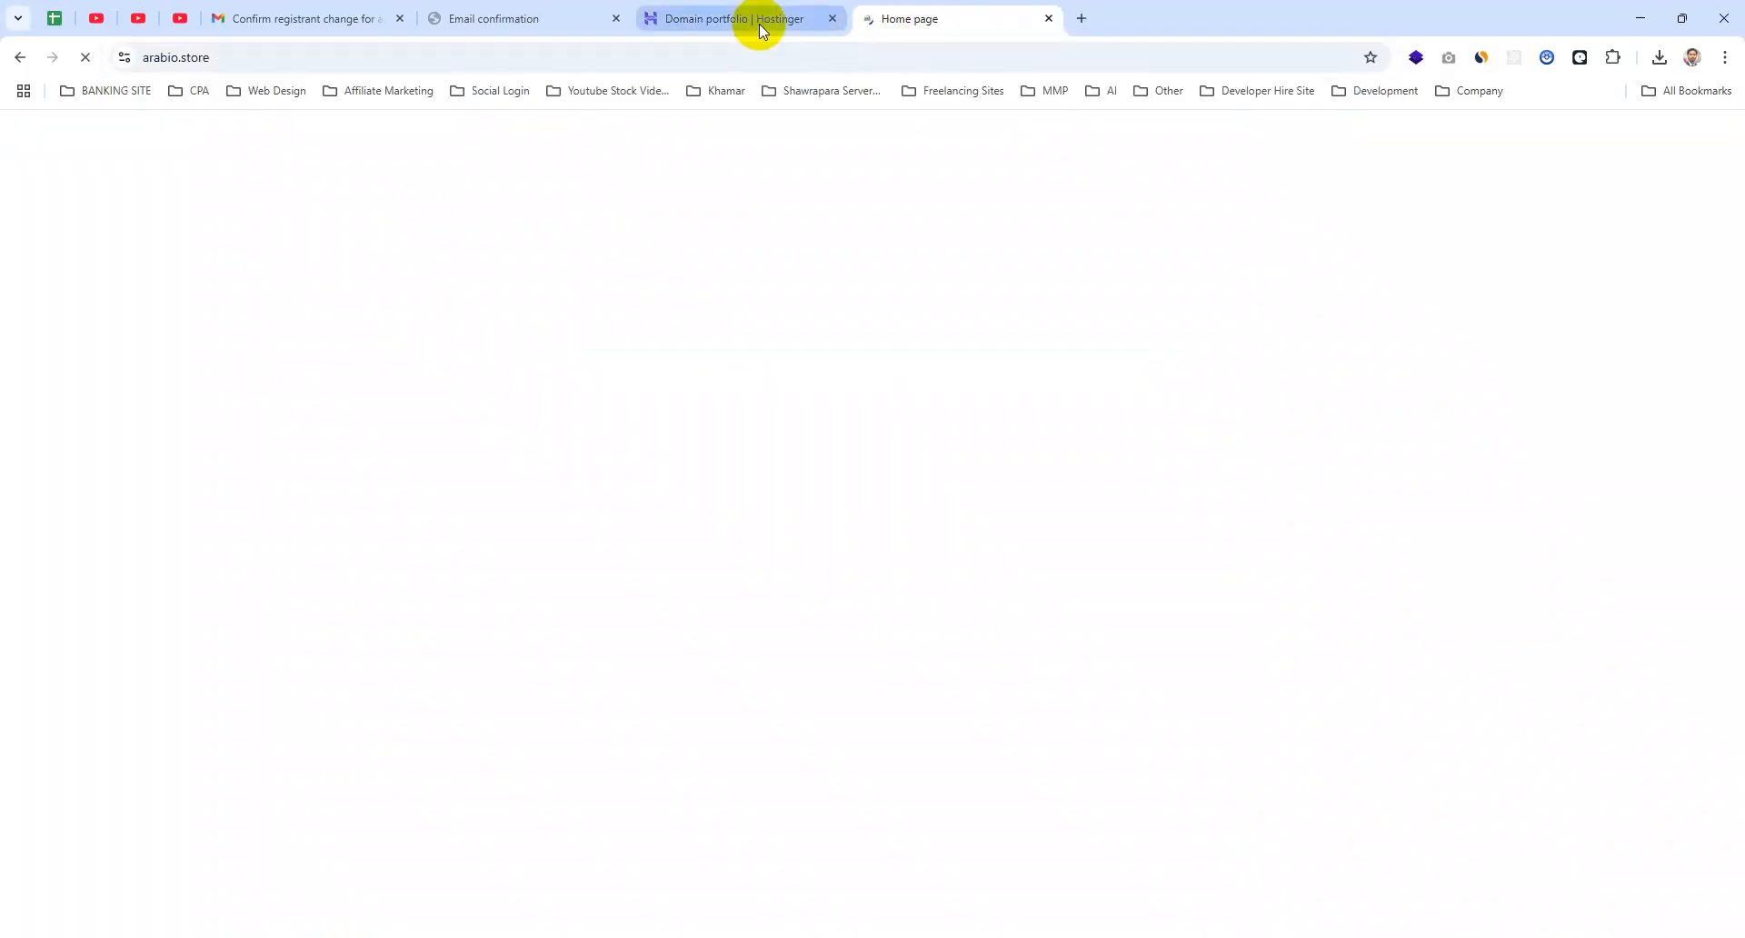
scroll(826, 397, down, 8)
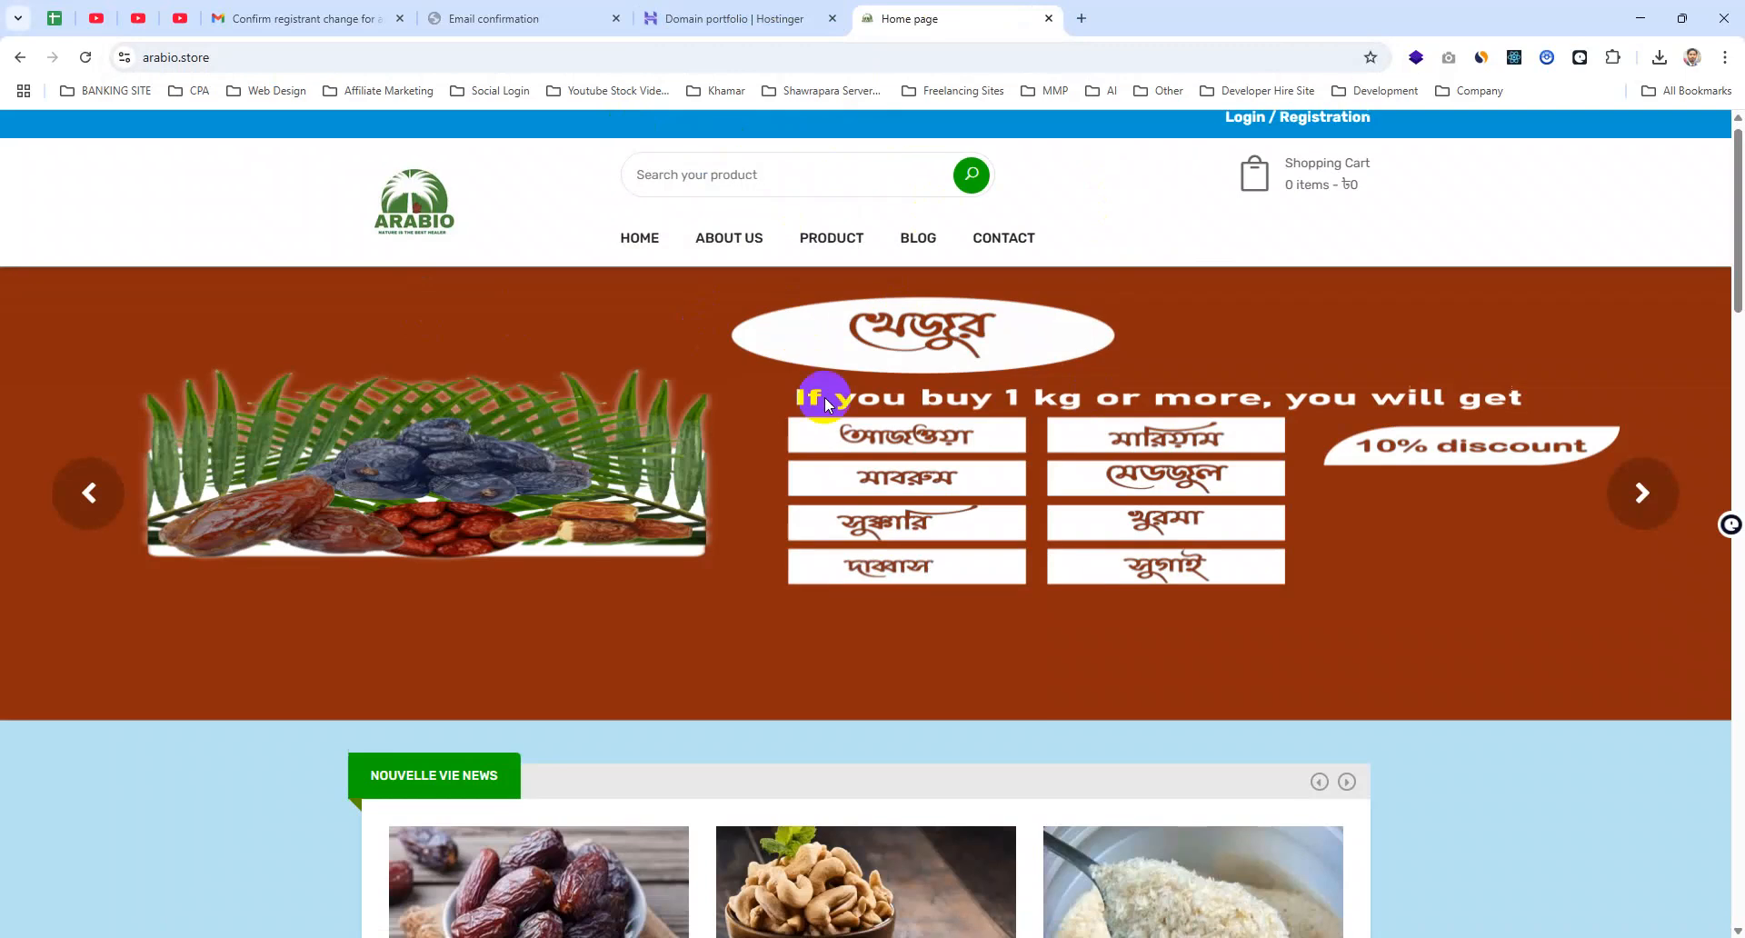
scroll(958, 431, down, 10)
click(738, 14)
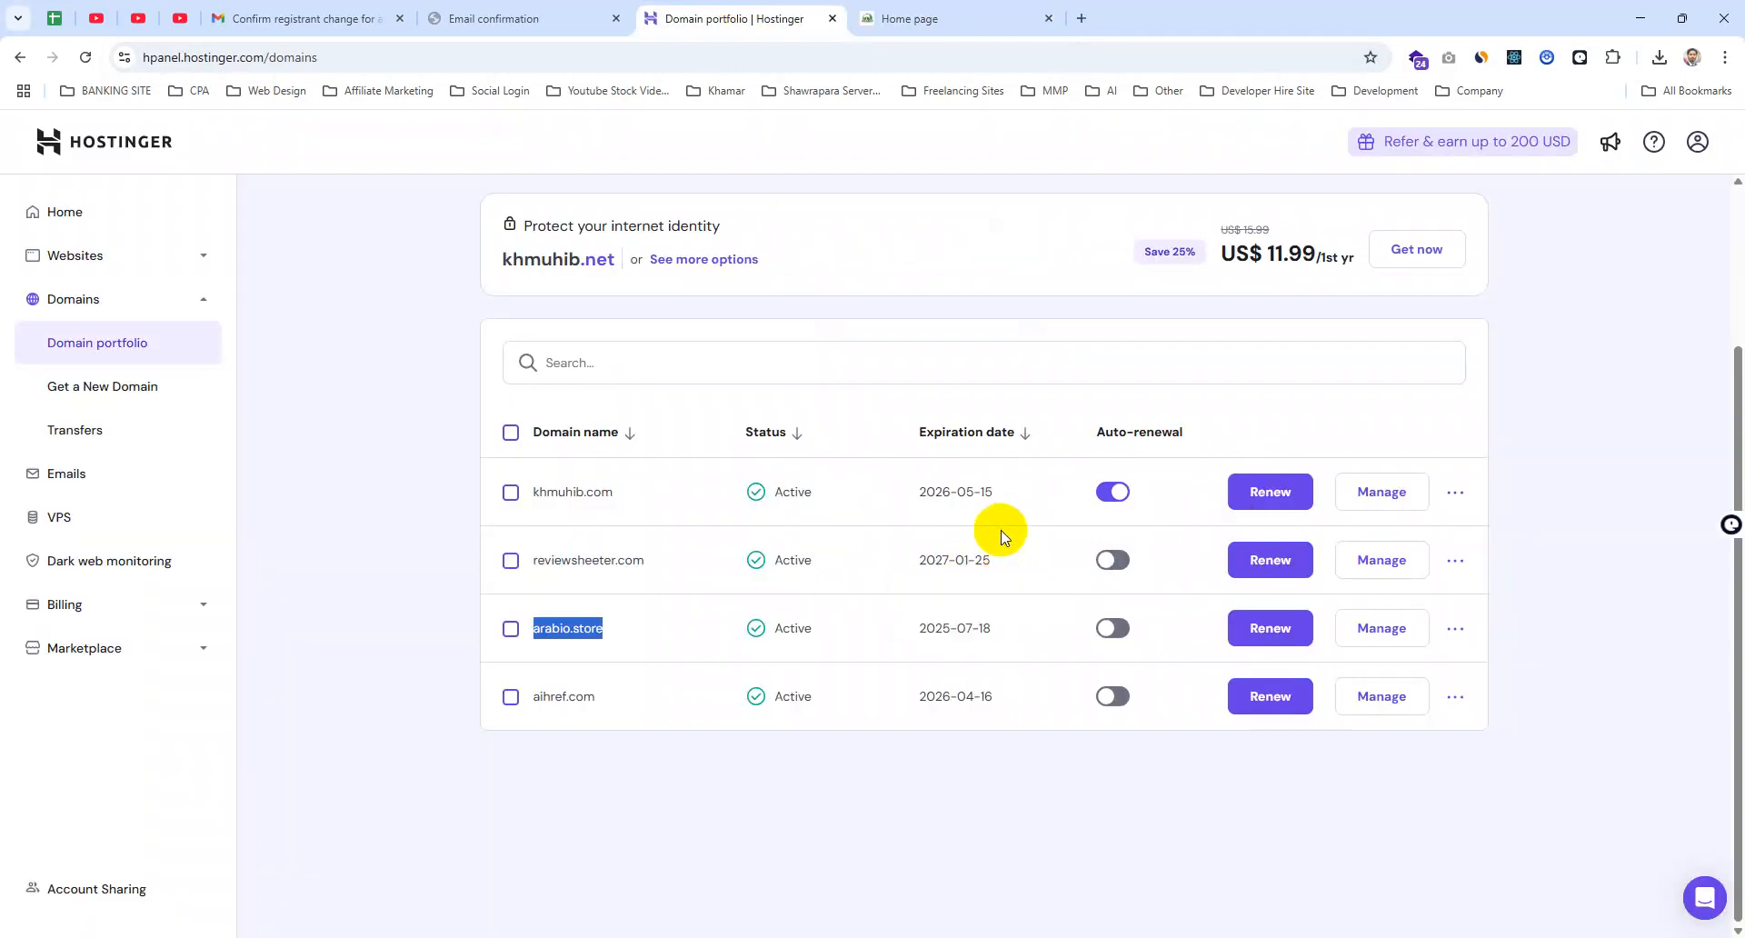
click(1589, 542)
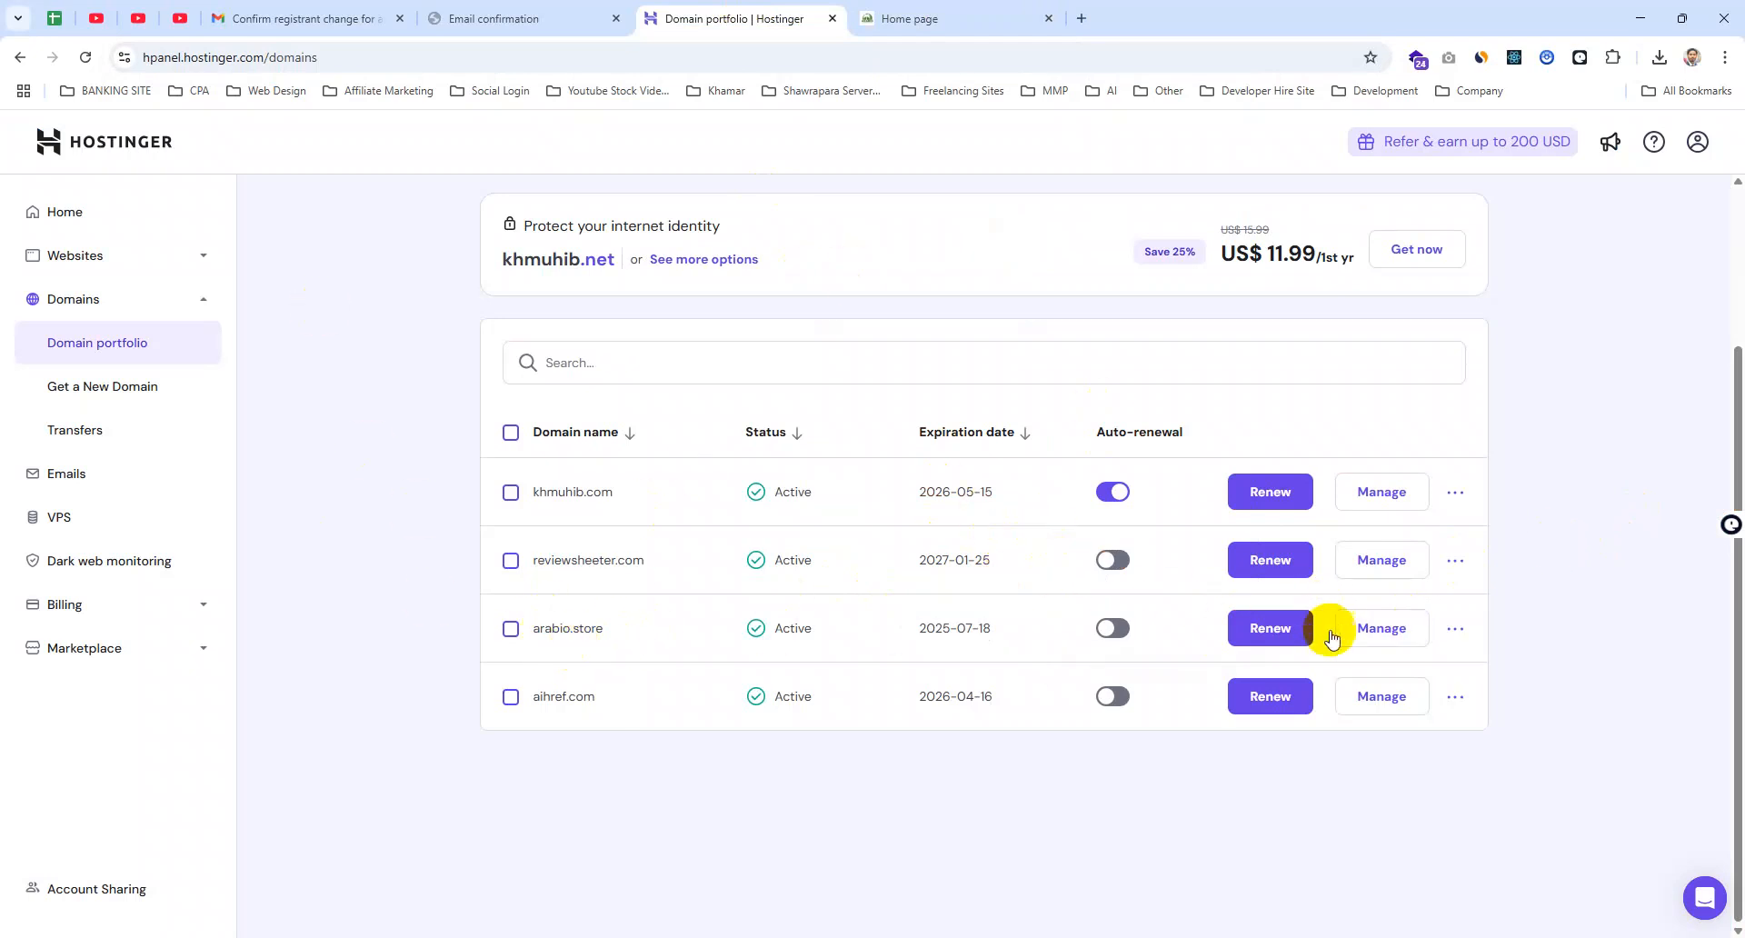
click(1387, 637)
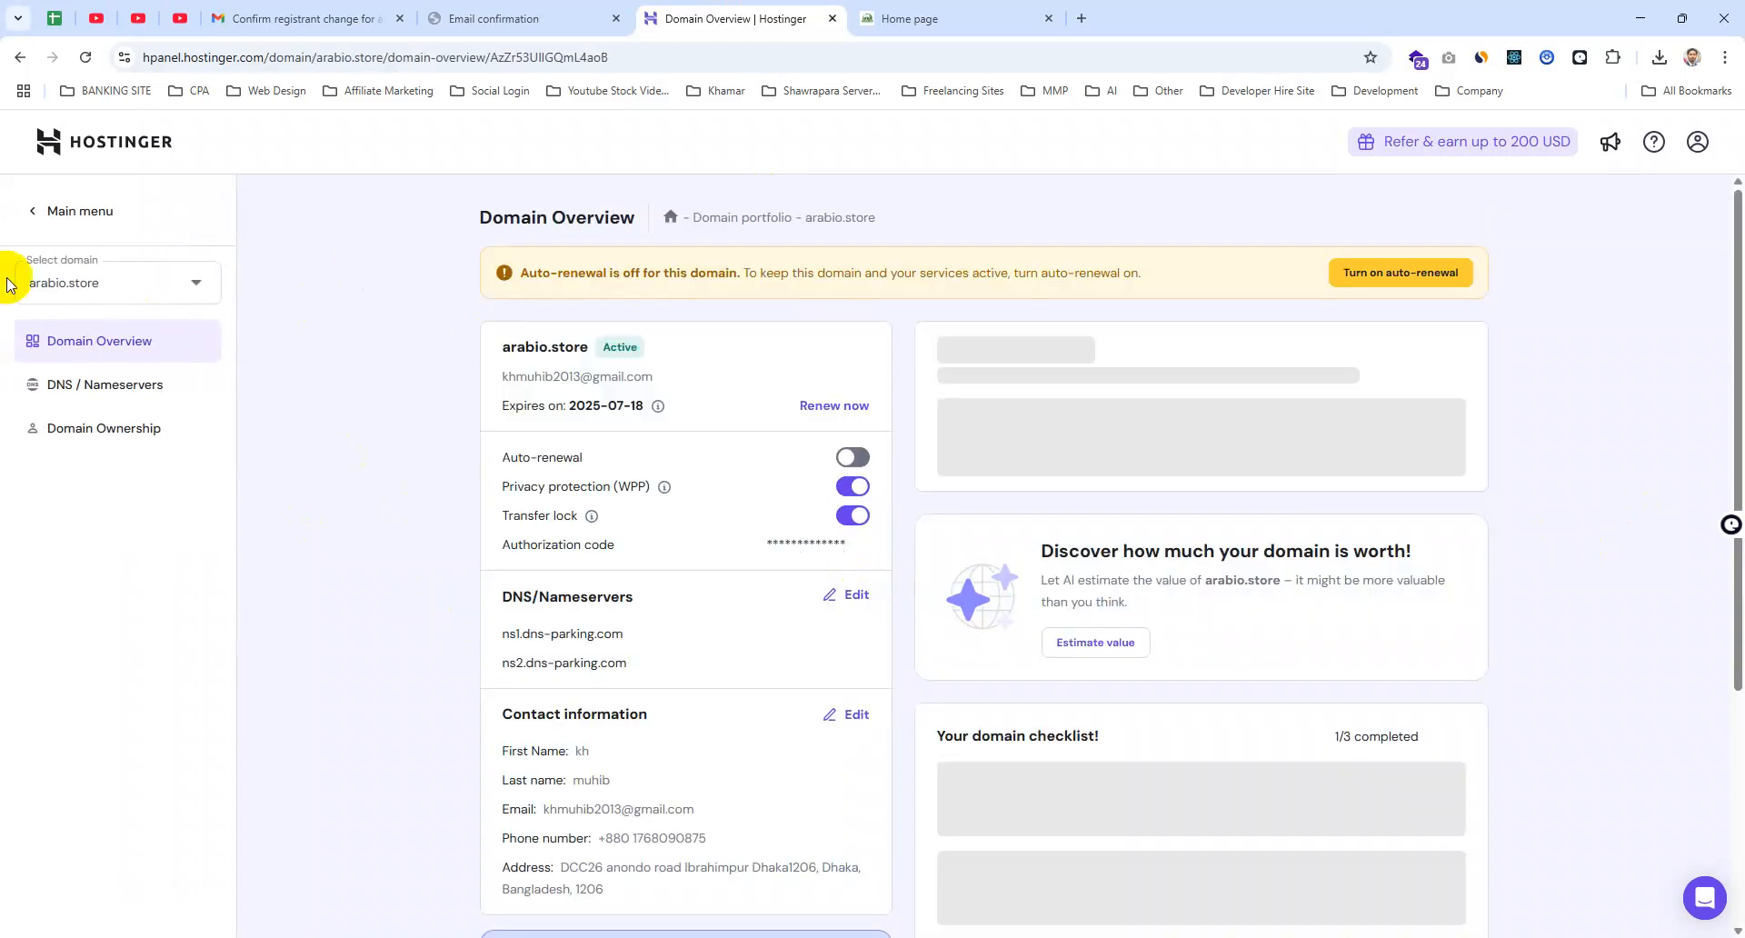
scroll(592, 492, down, 2)
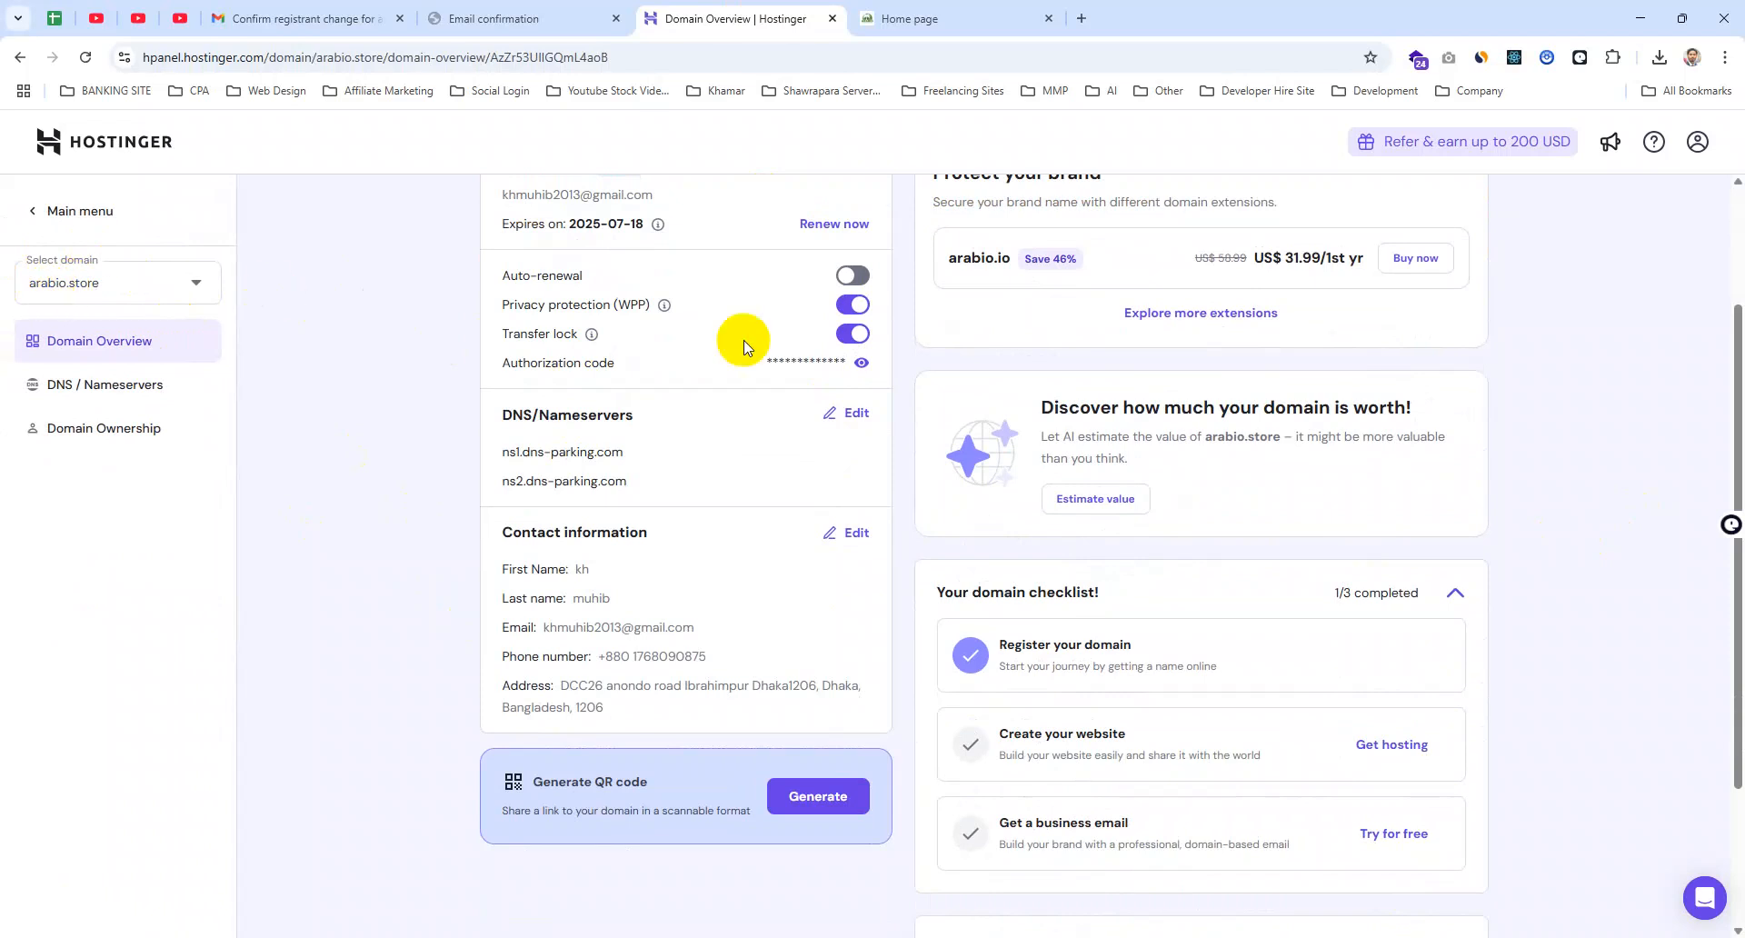
scroll(1104, 359, up, 2)
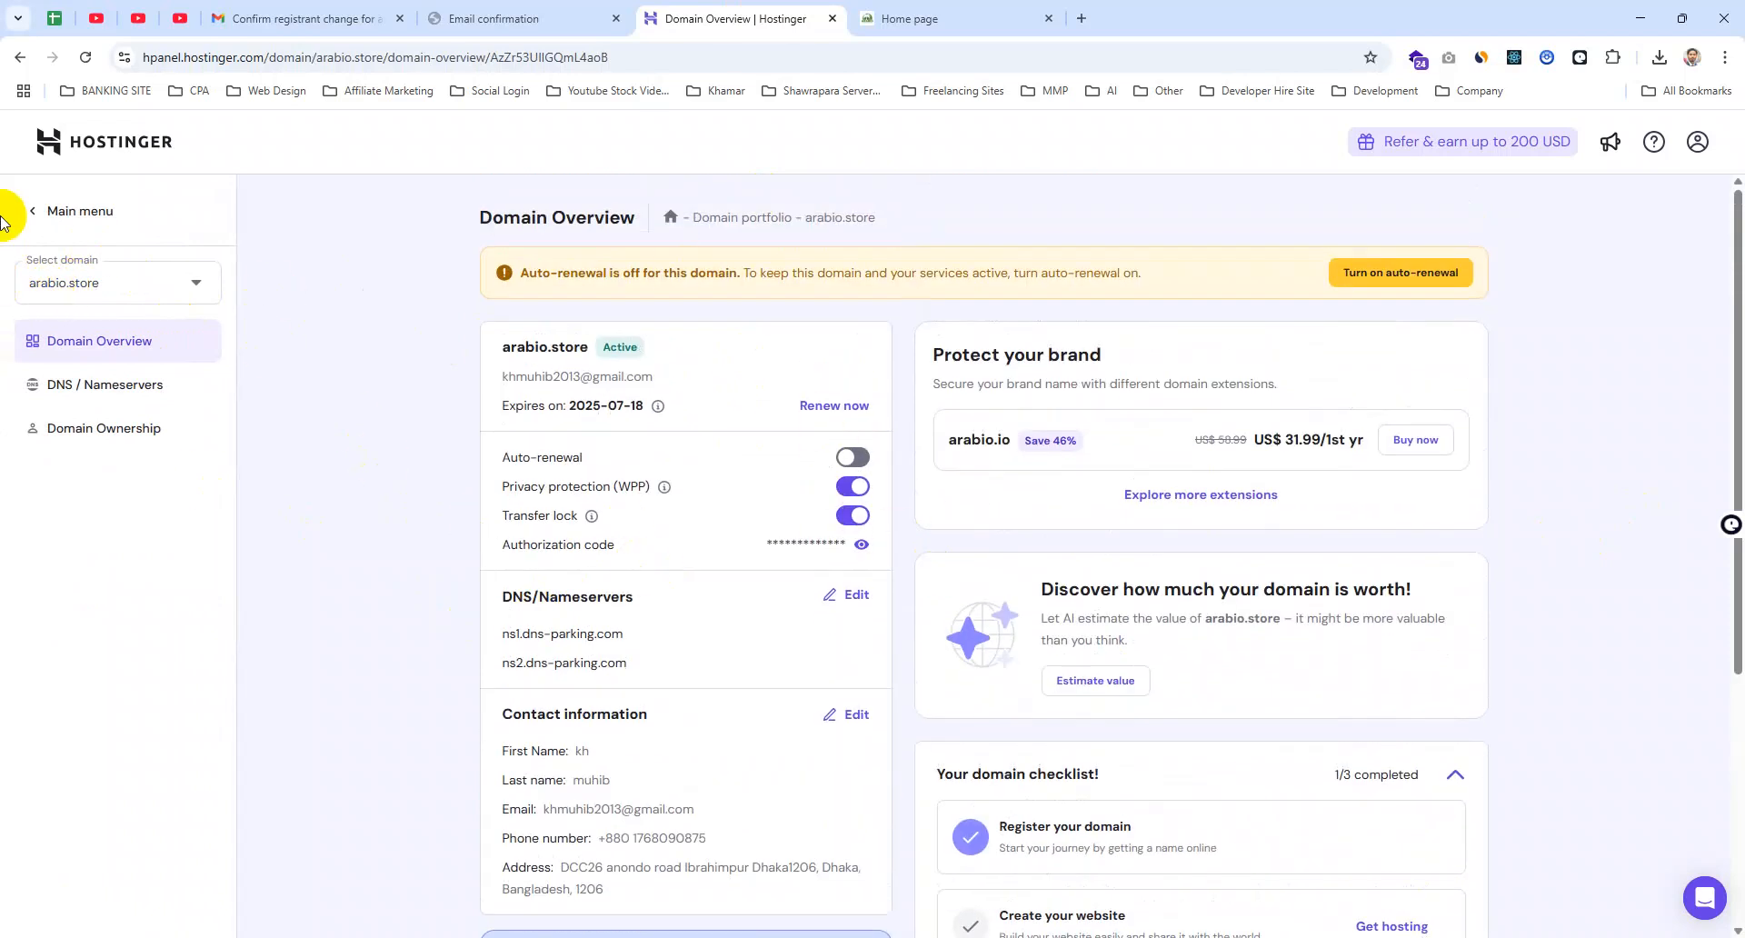
click(19, 57)
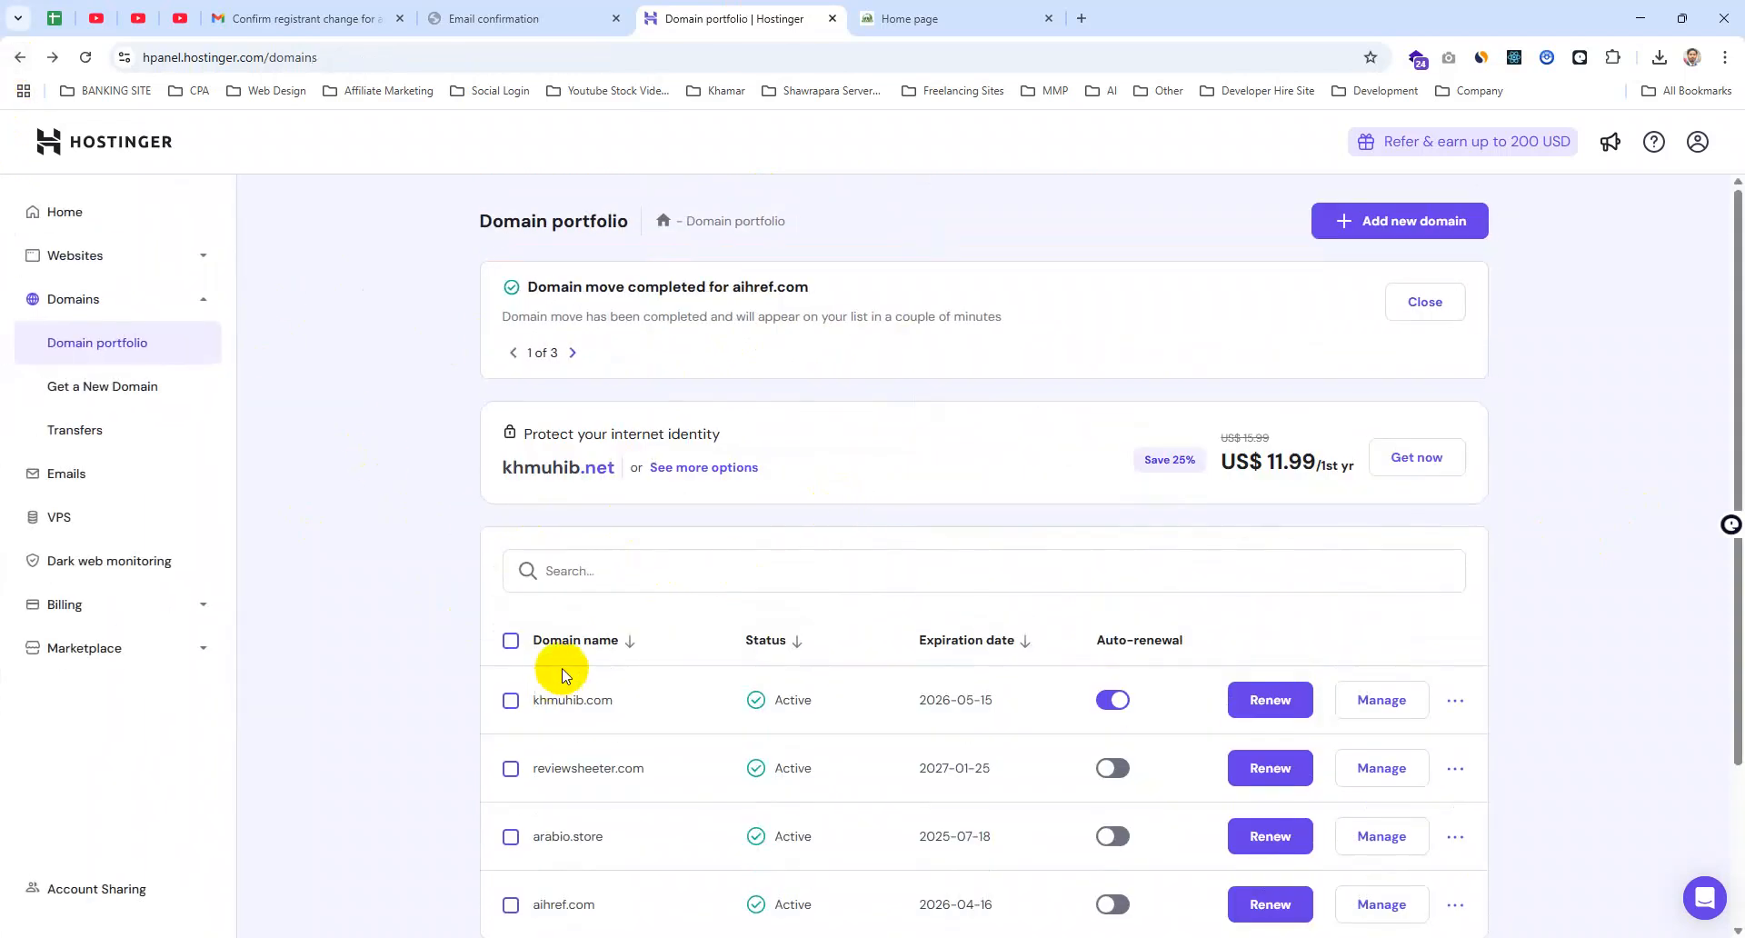
Open the khmuhib.com domain overview and then its website dashboard
scroll(550, 582, down, 2)
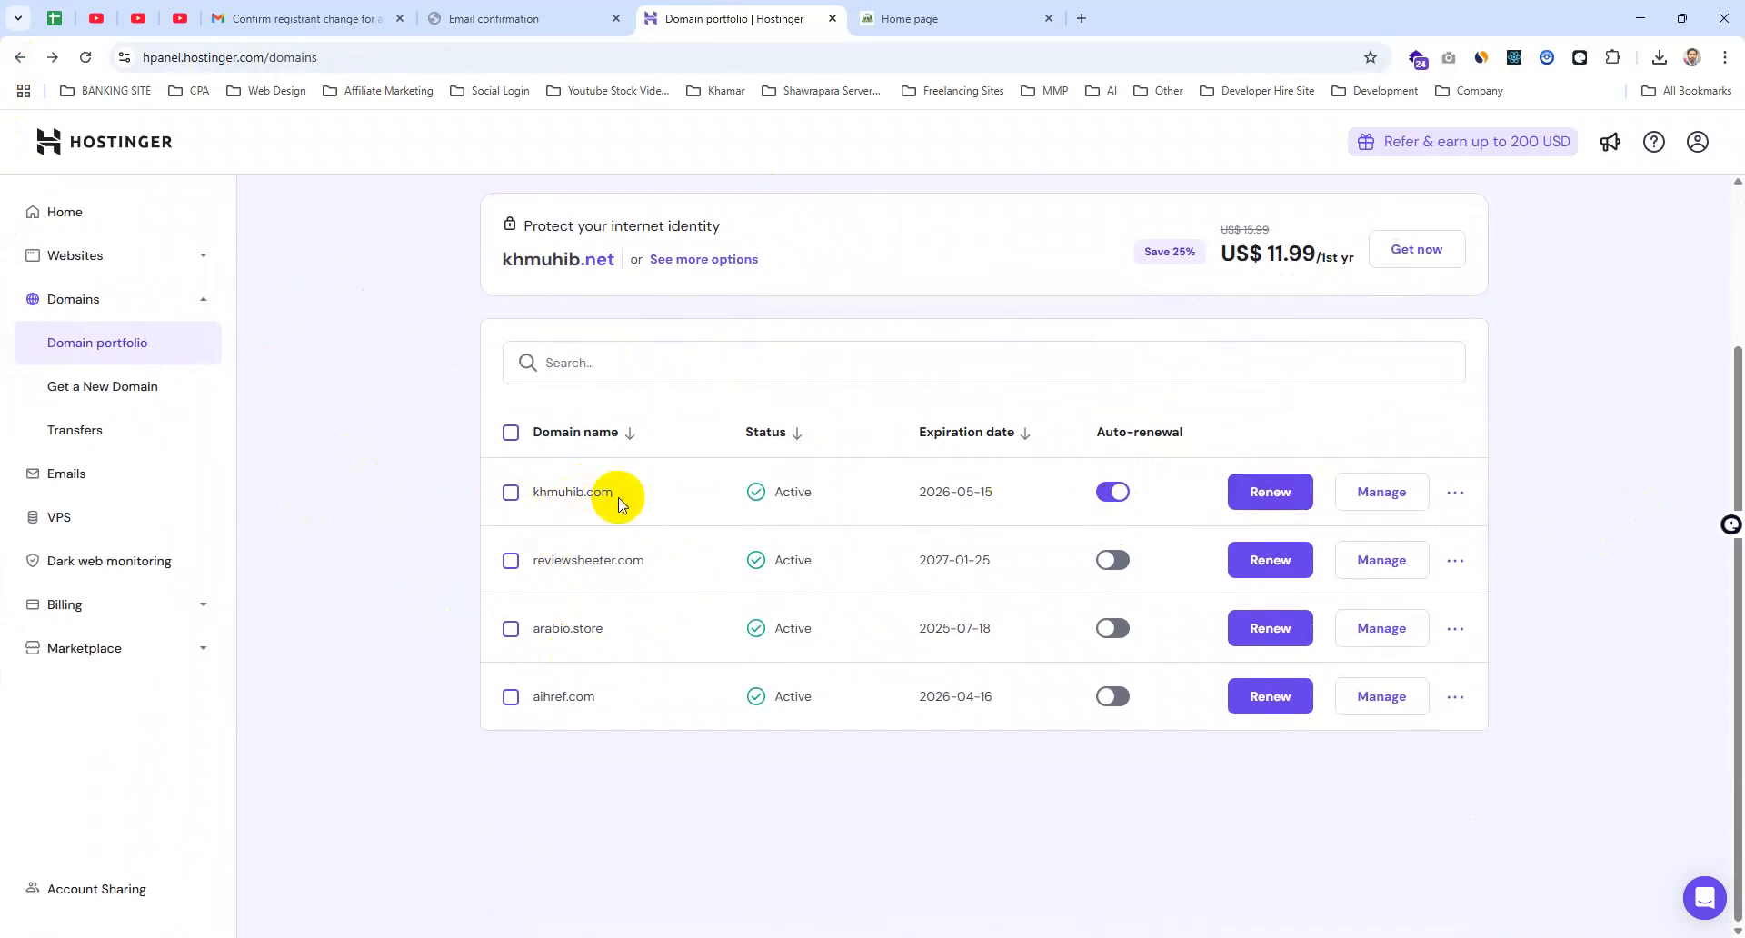
drag(625, 496, 522, 492)
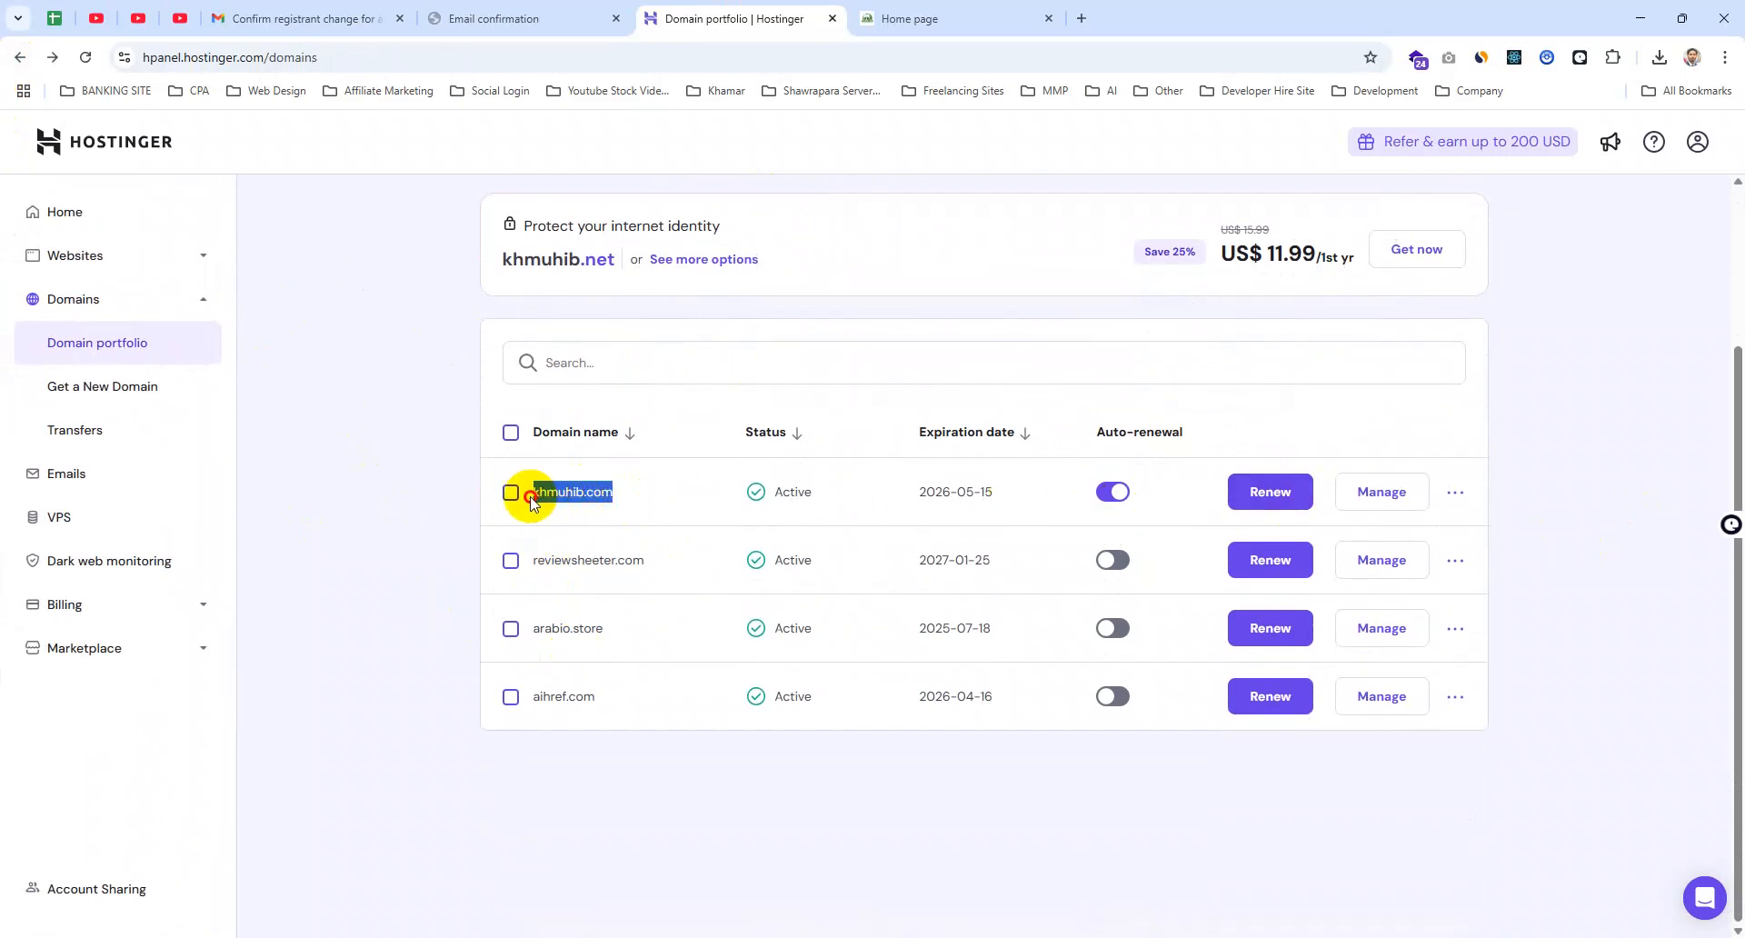
click(1389, 501)
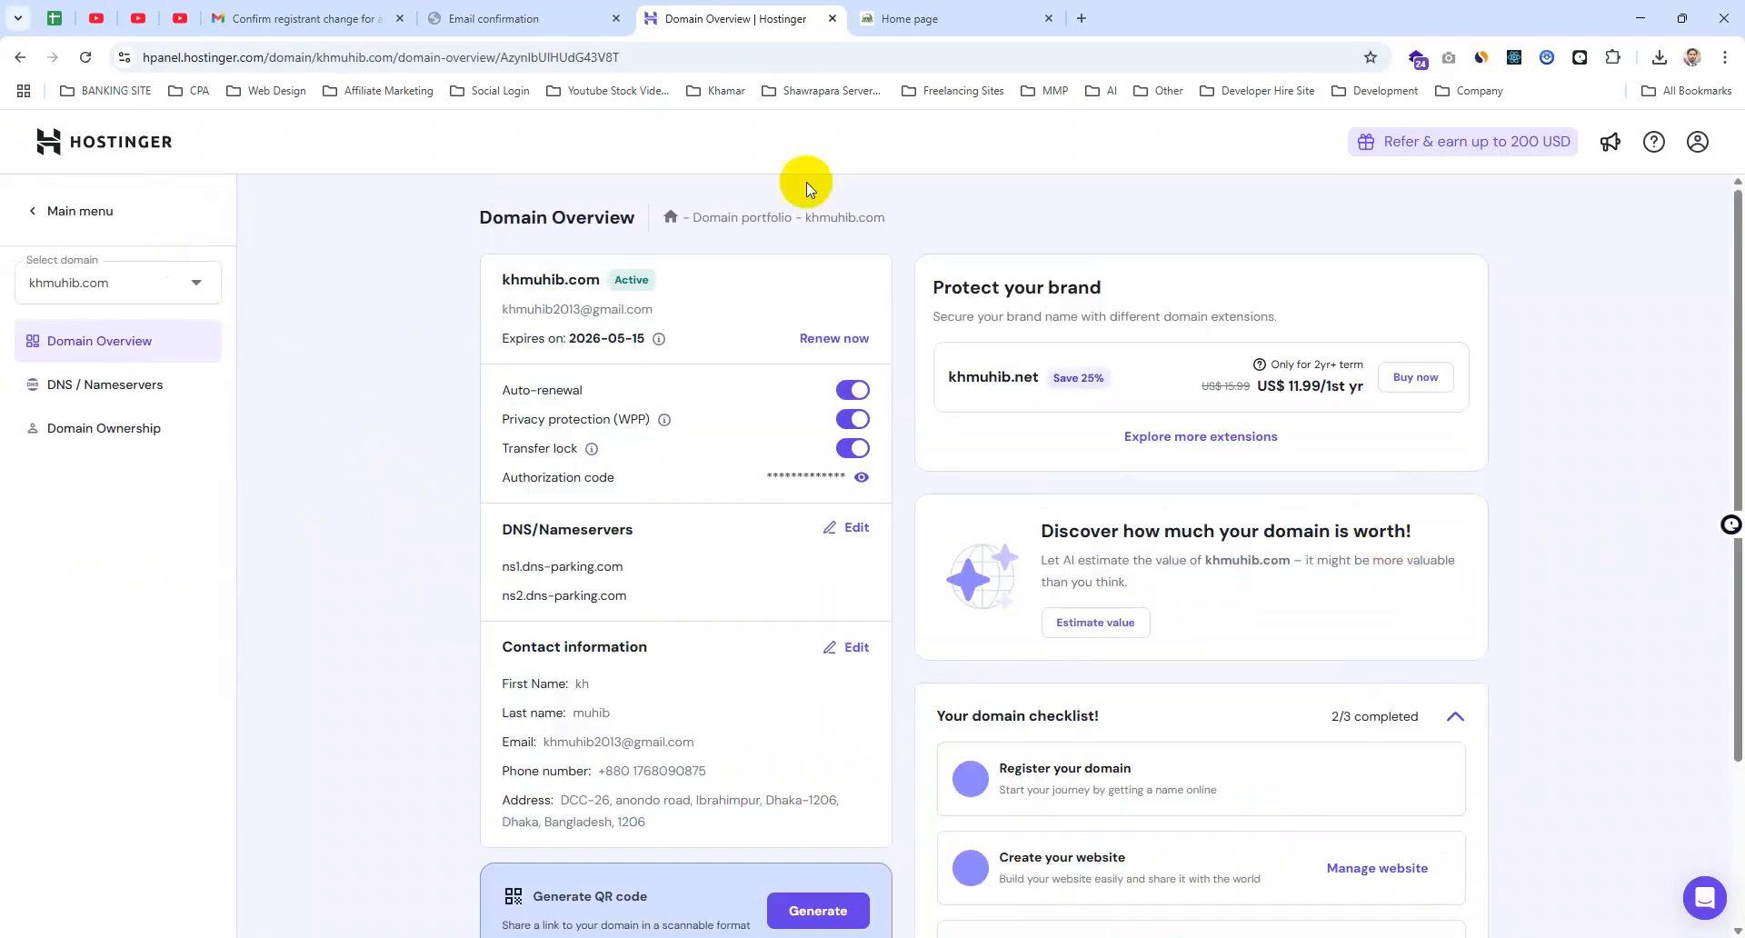
scroll(1045, 491, down, 2)
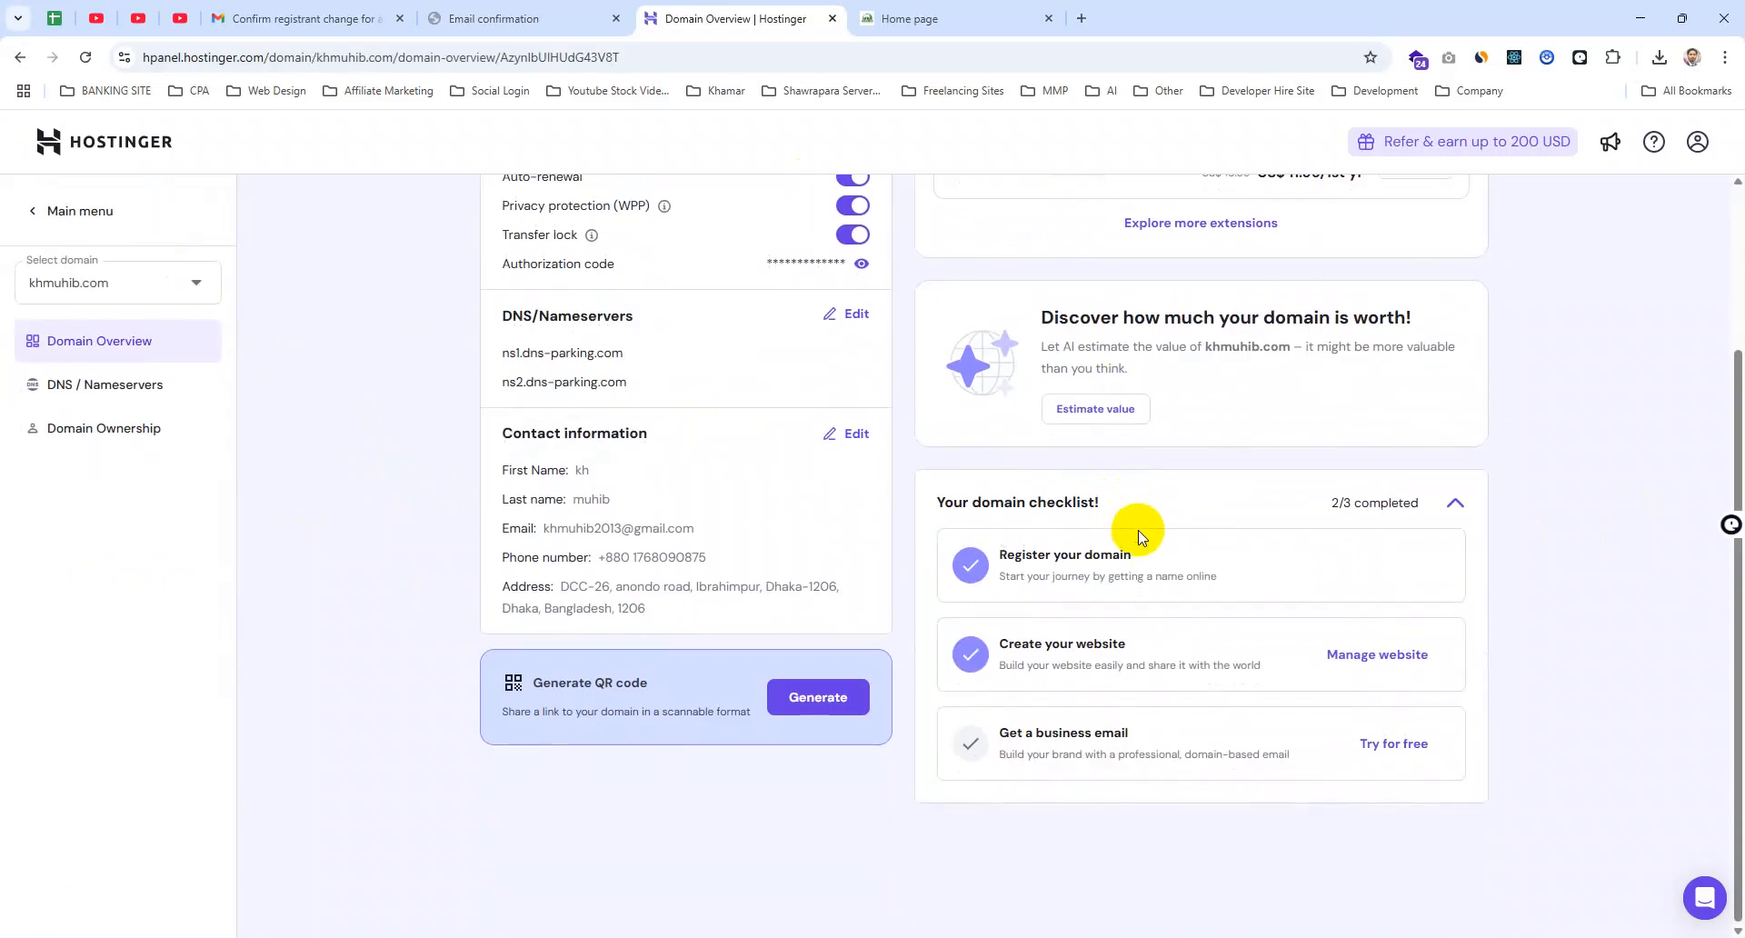
click(1374, 661)
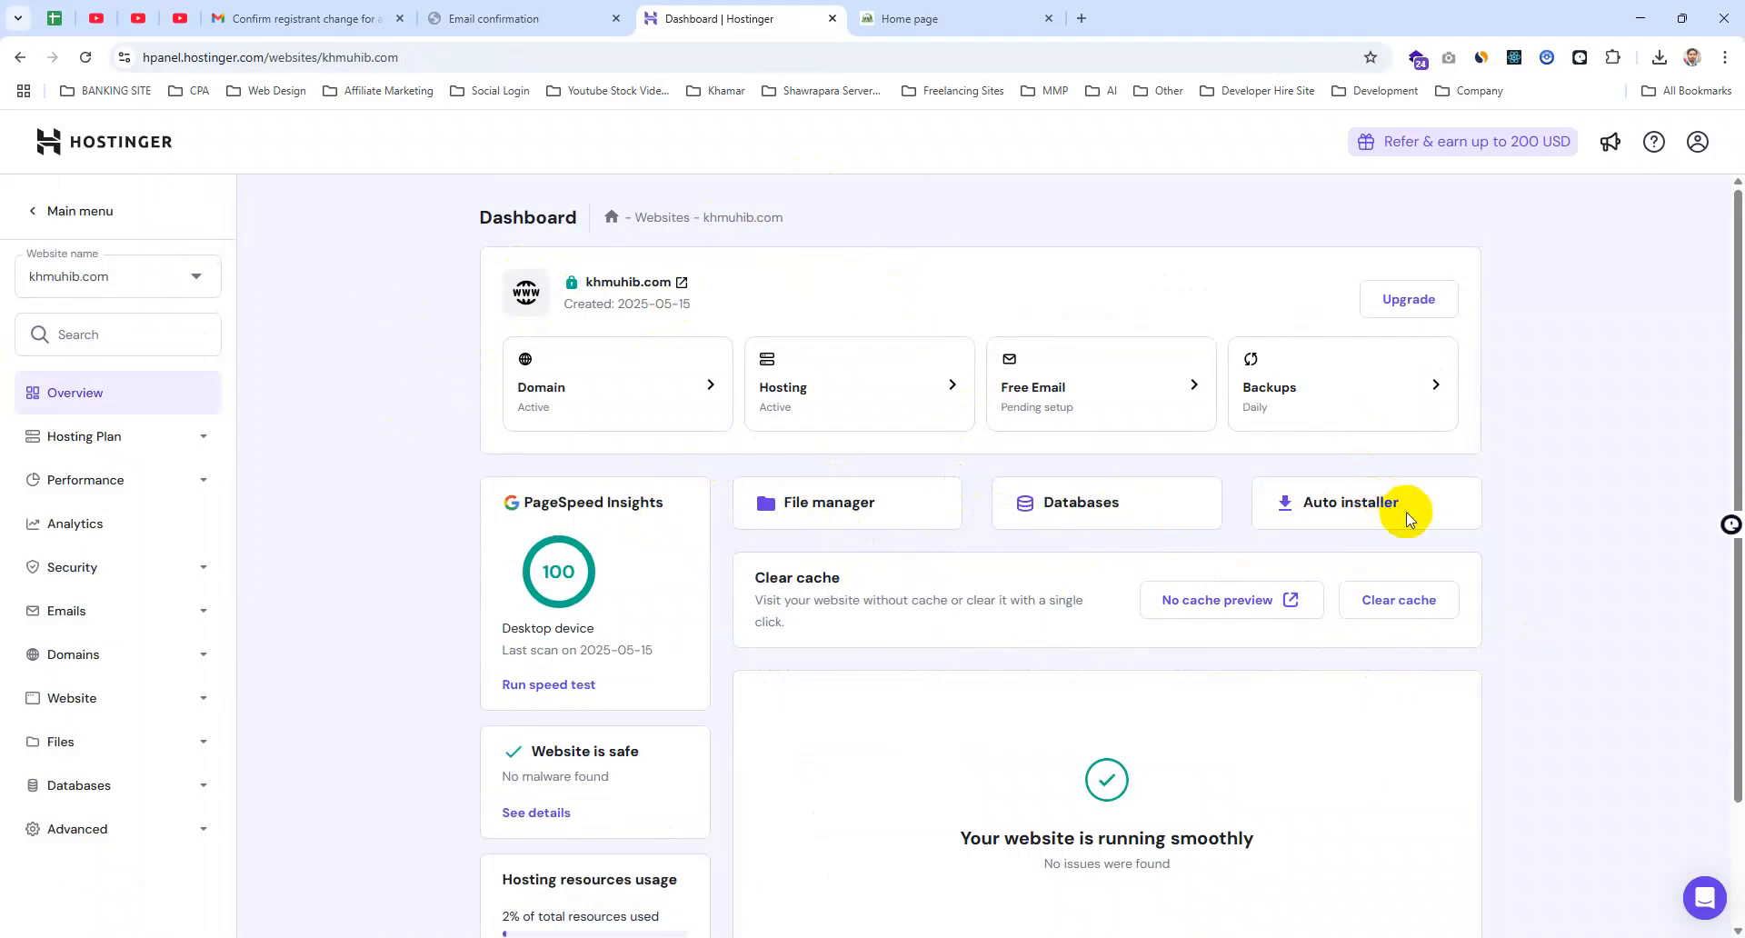
Return through Main menu > Domains to the Domain portfolio listing all four domains
click(123, 277)
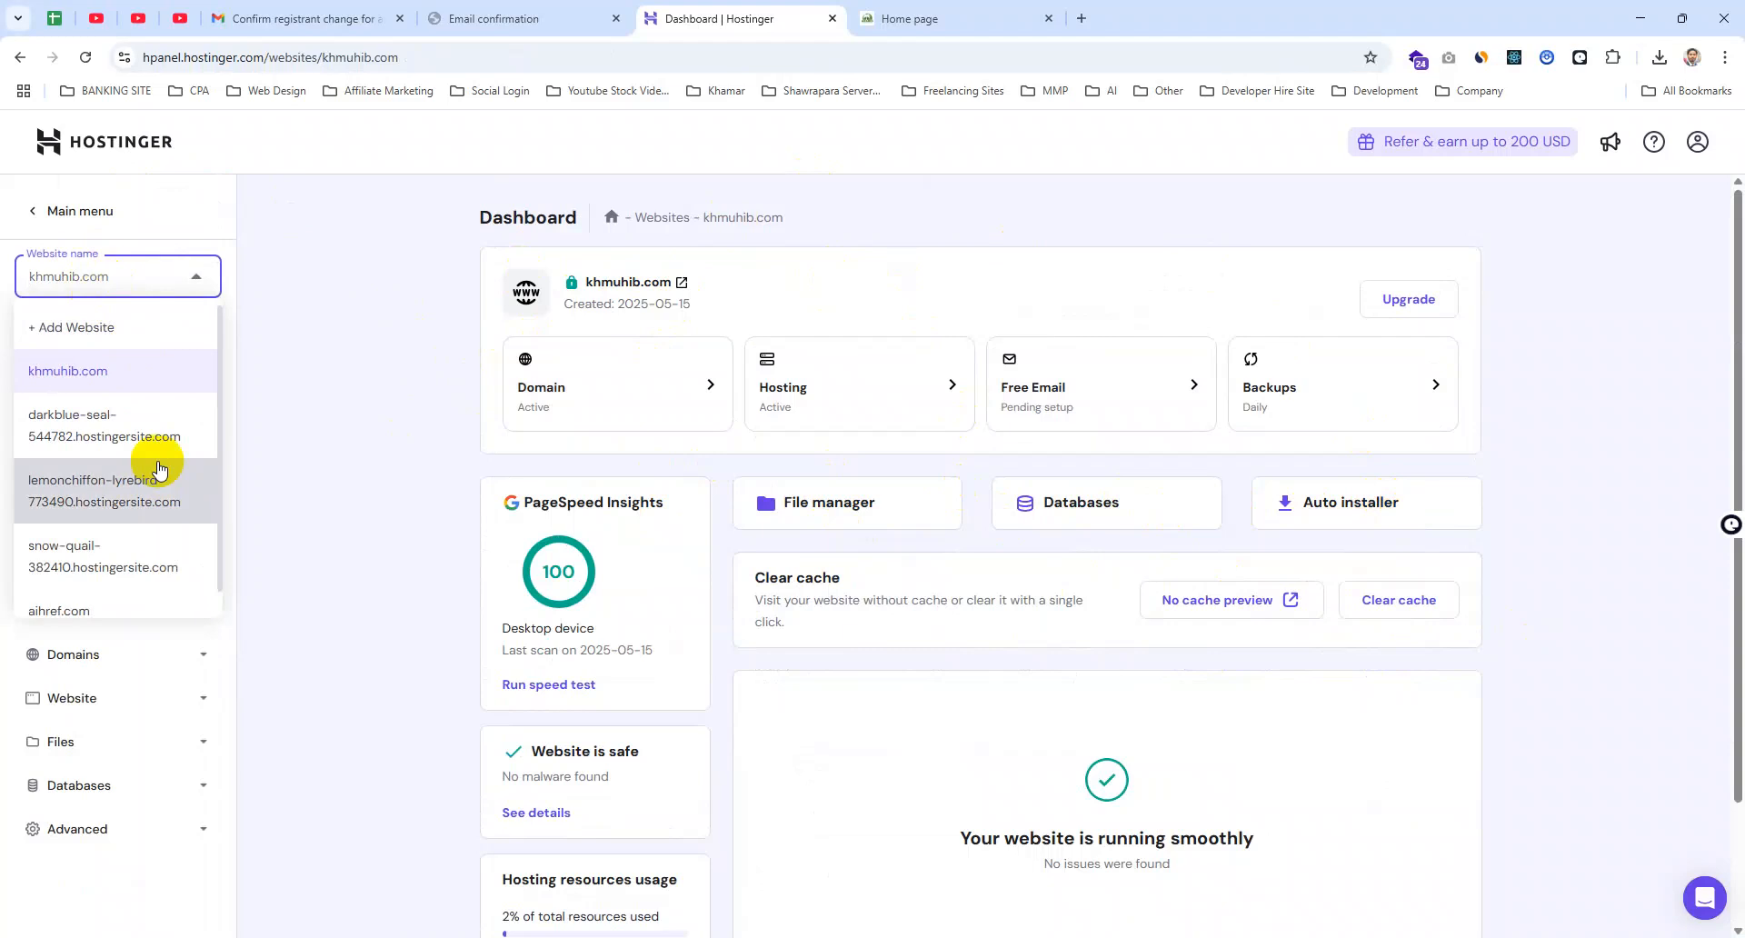
scroll(70, 573, down, 1)
scroll(64, 554, up, 1)
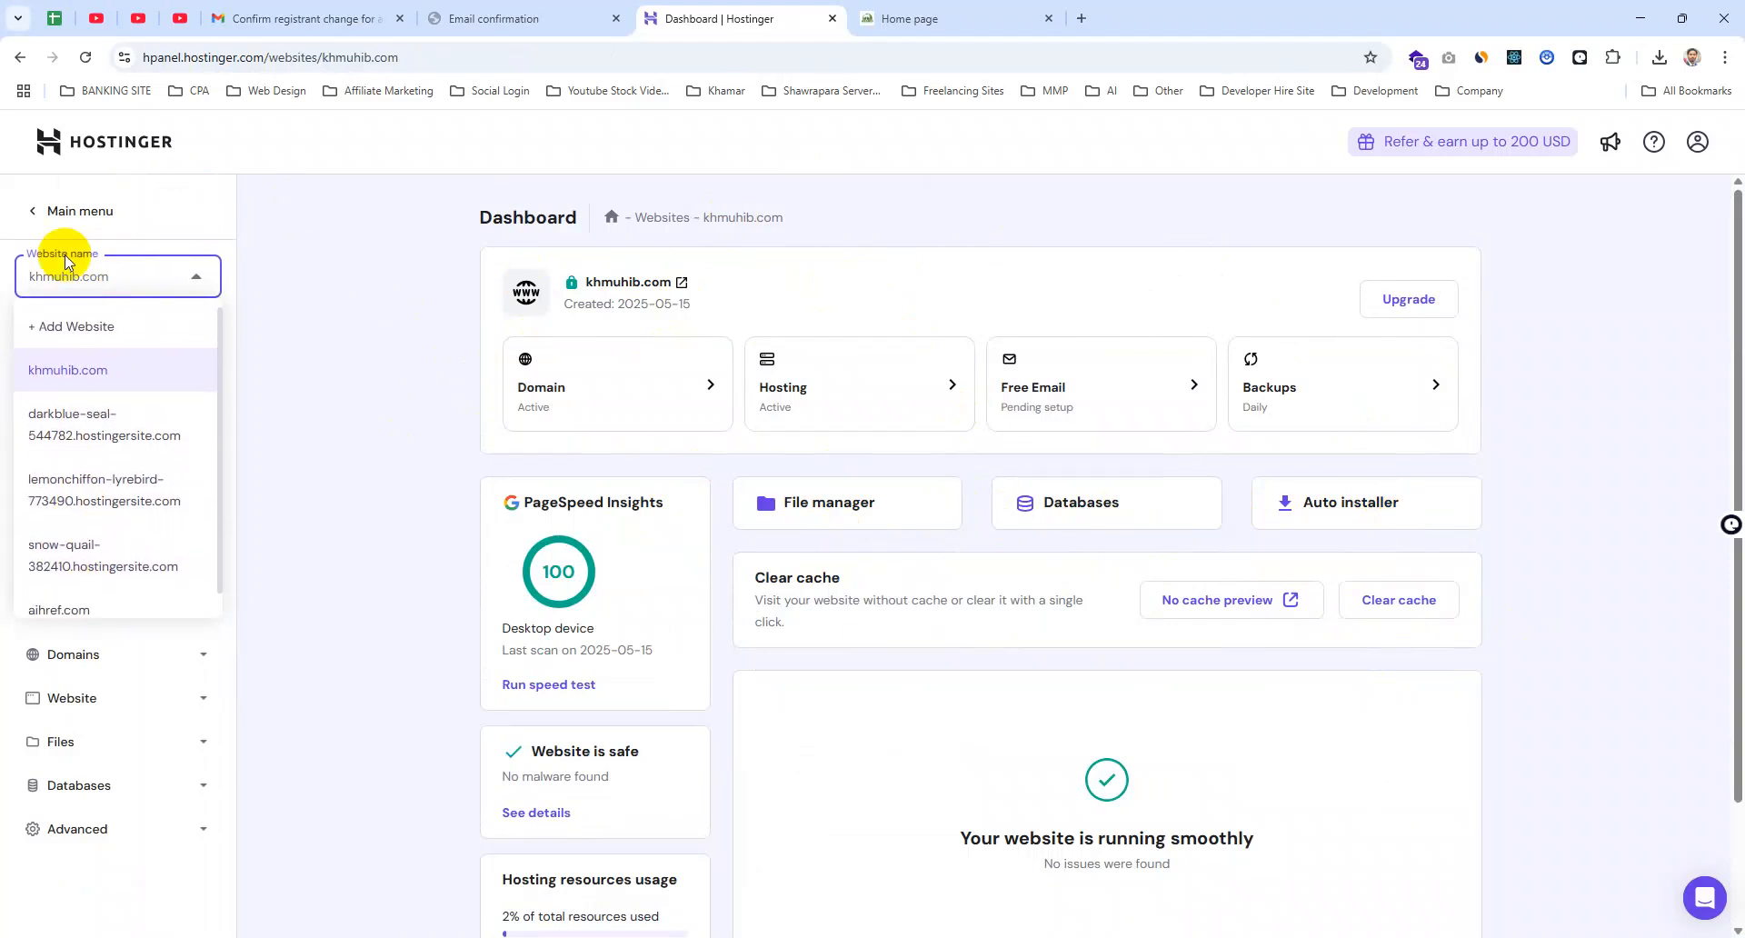
click(351, 352)
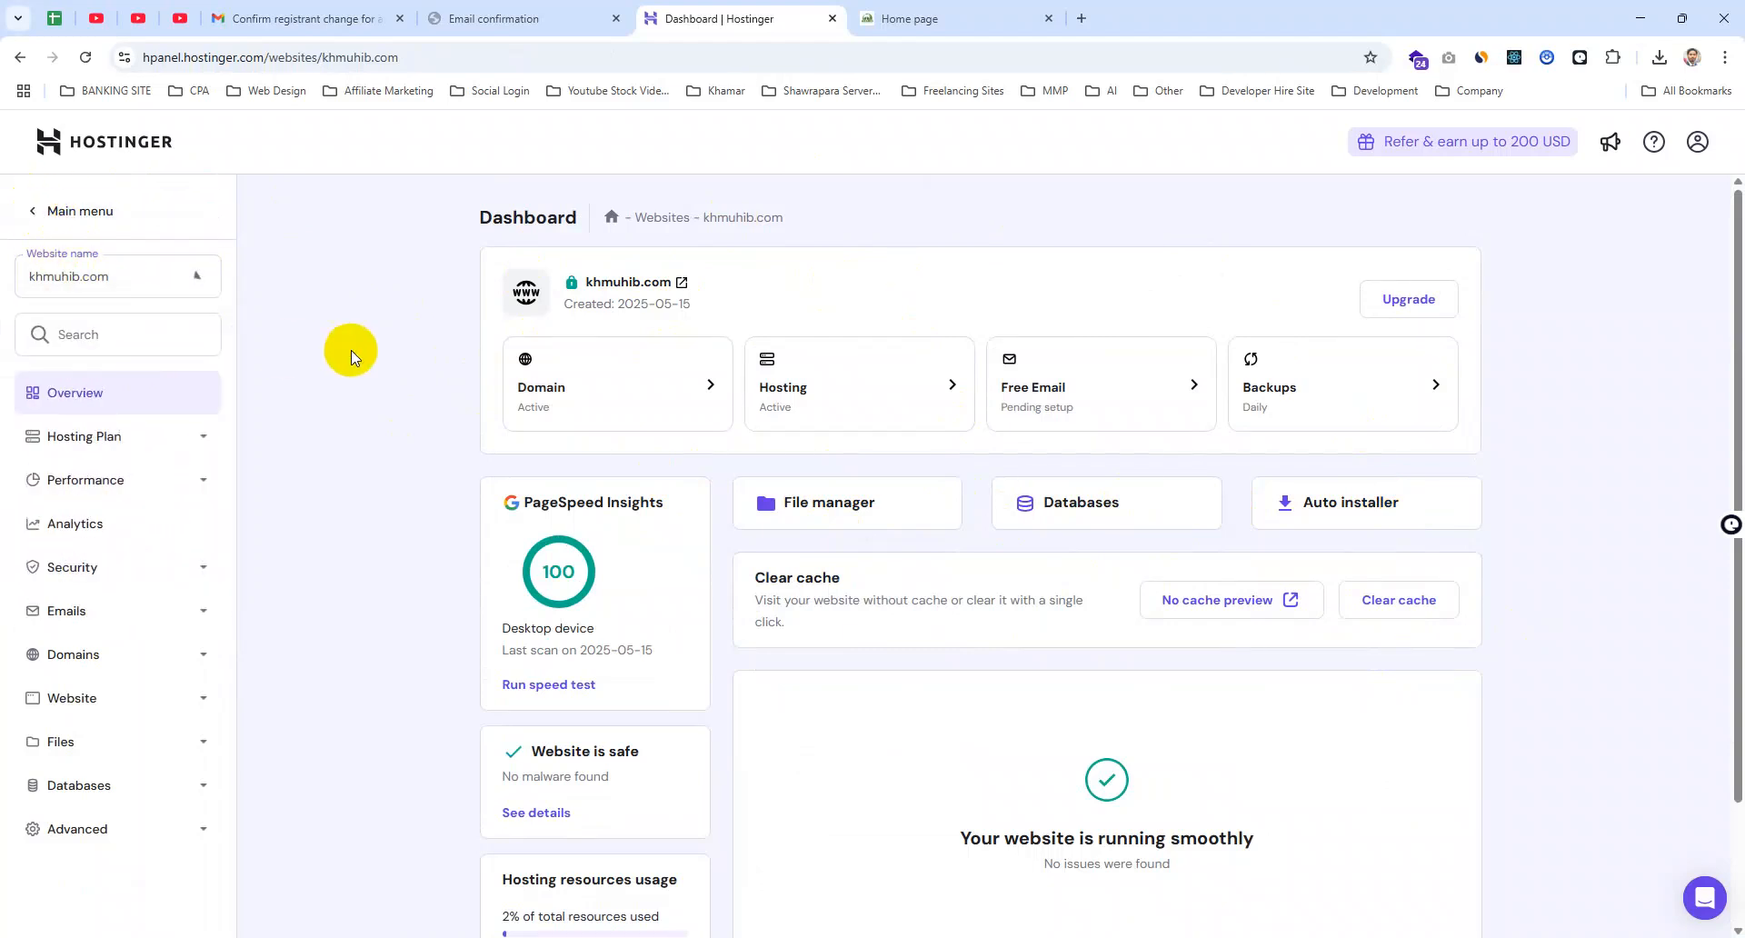
click(31, 202)
click(72, 367)
click(126, 416)
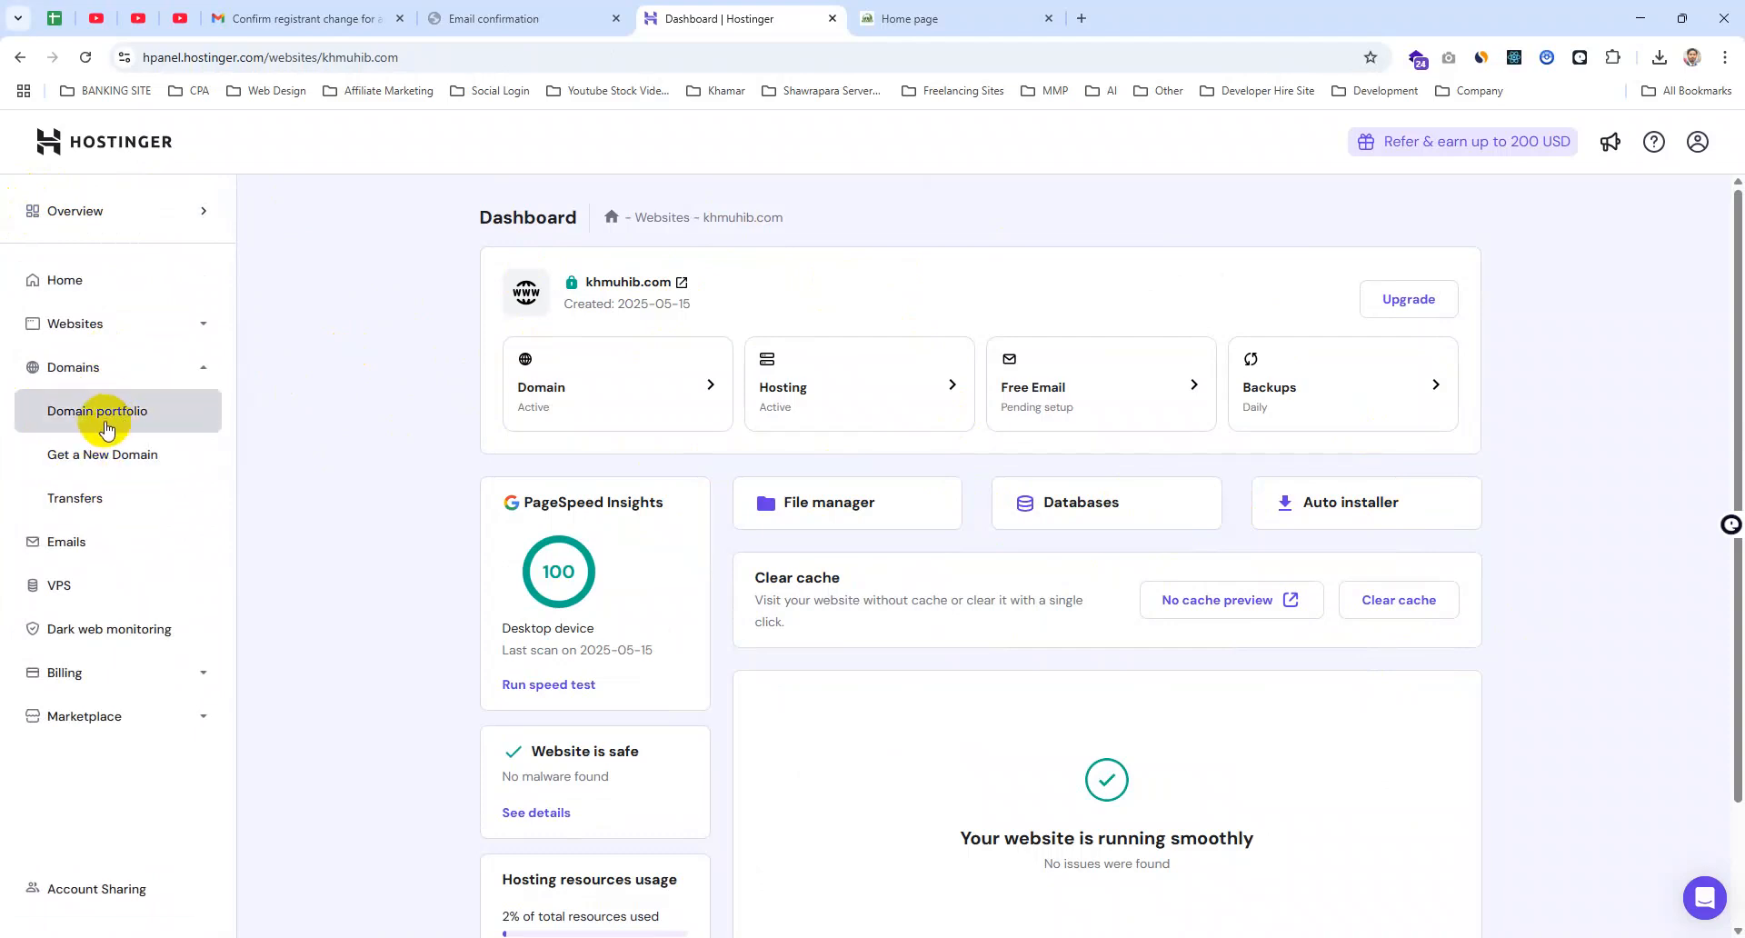
scroll(812, 629, down, 3)
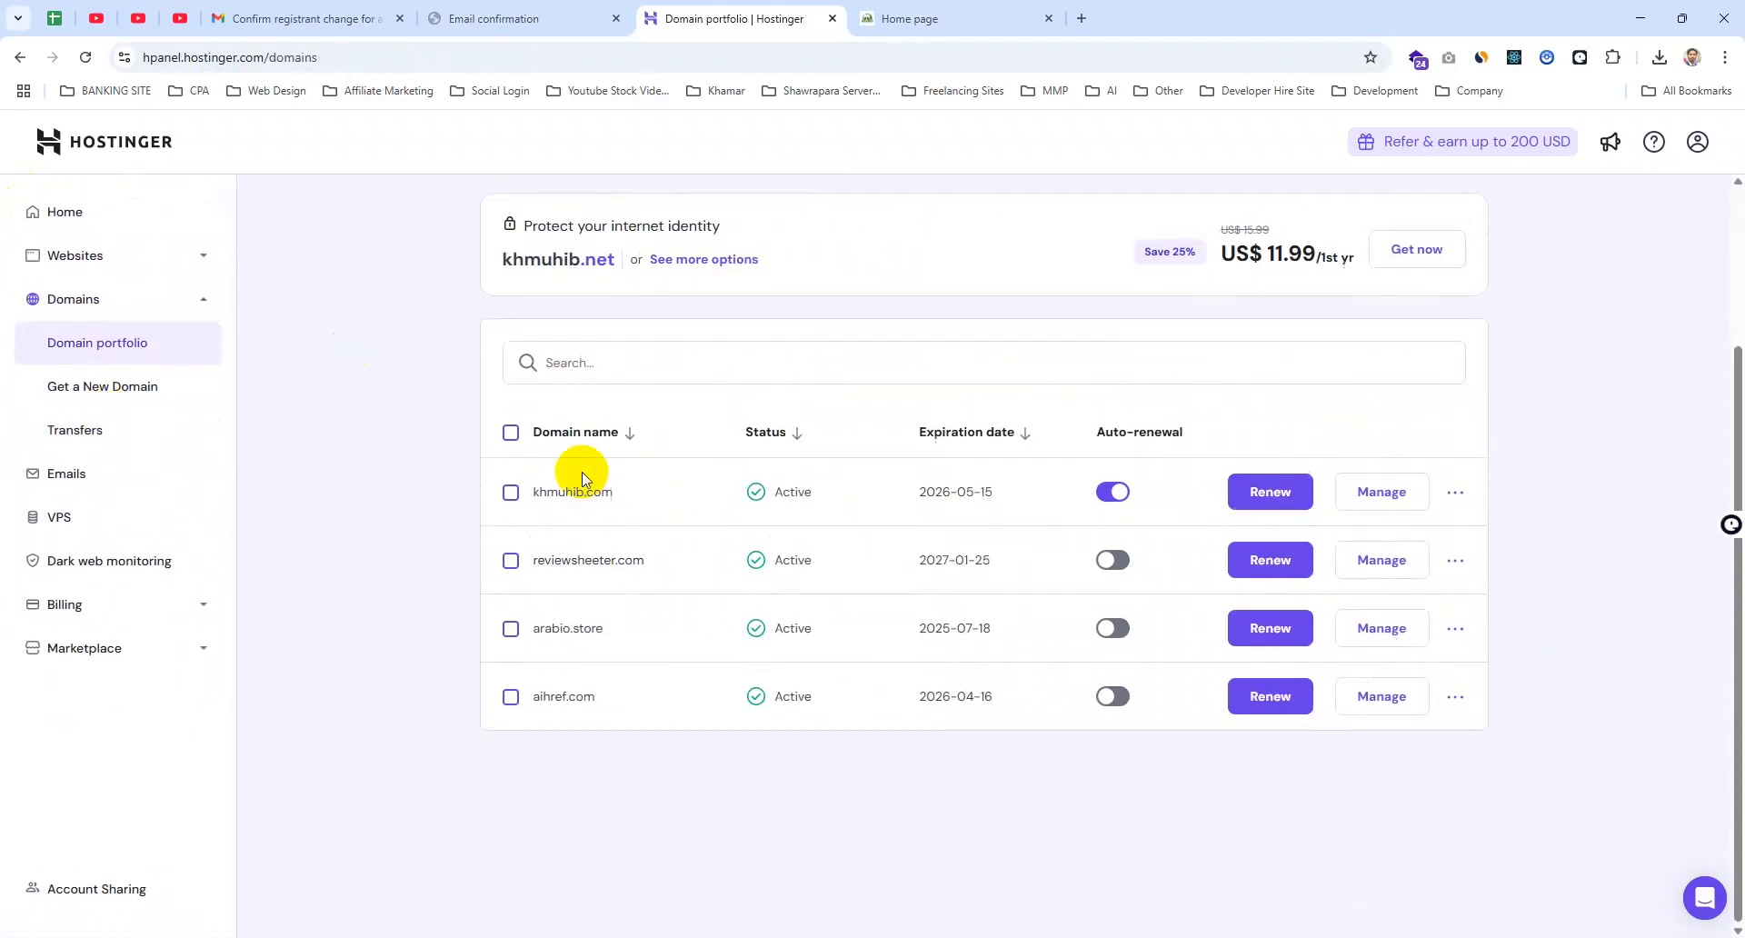
From arabio.store's overview checklist, choose Get hosting beside Create your website
click(1368, 645)
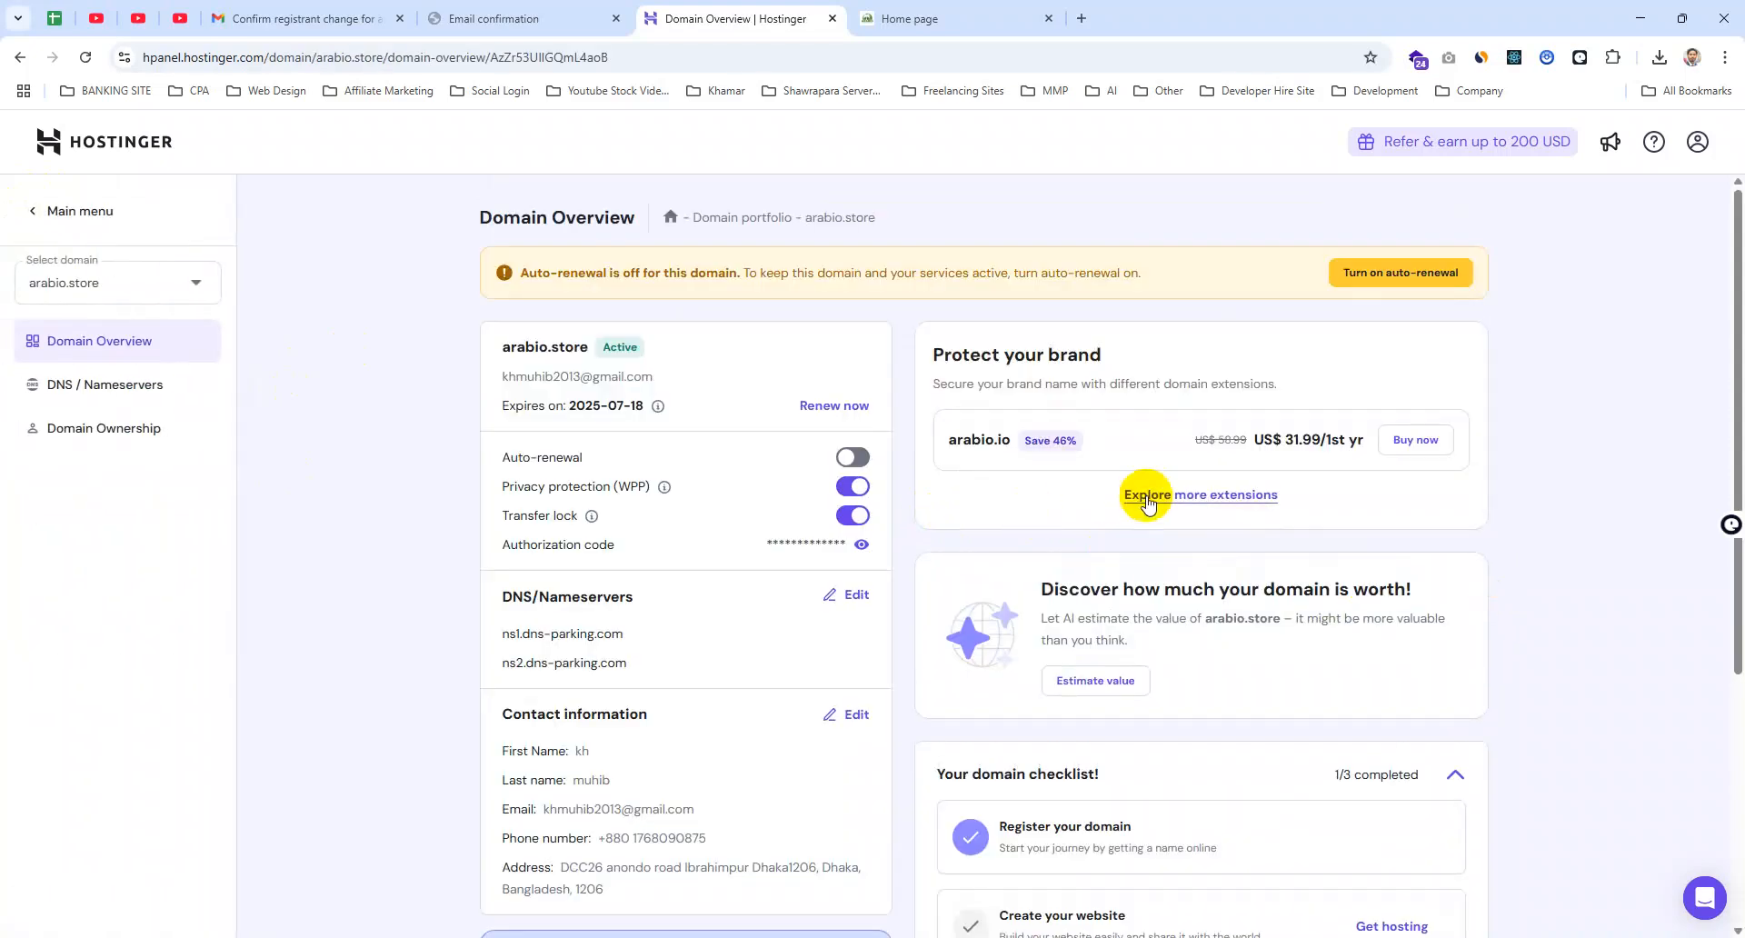
scroll(1107, 509, down, 3)
scroll(1107, 502, down, 1)
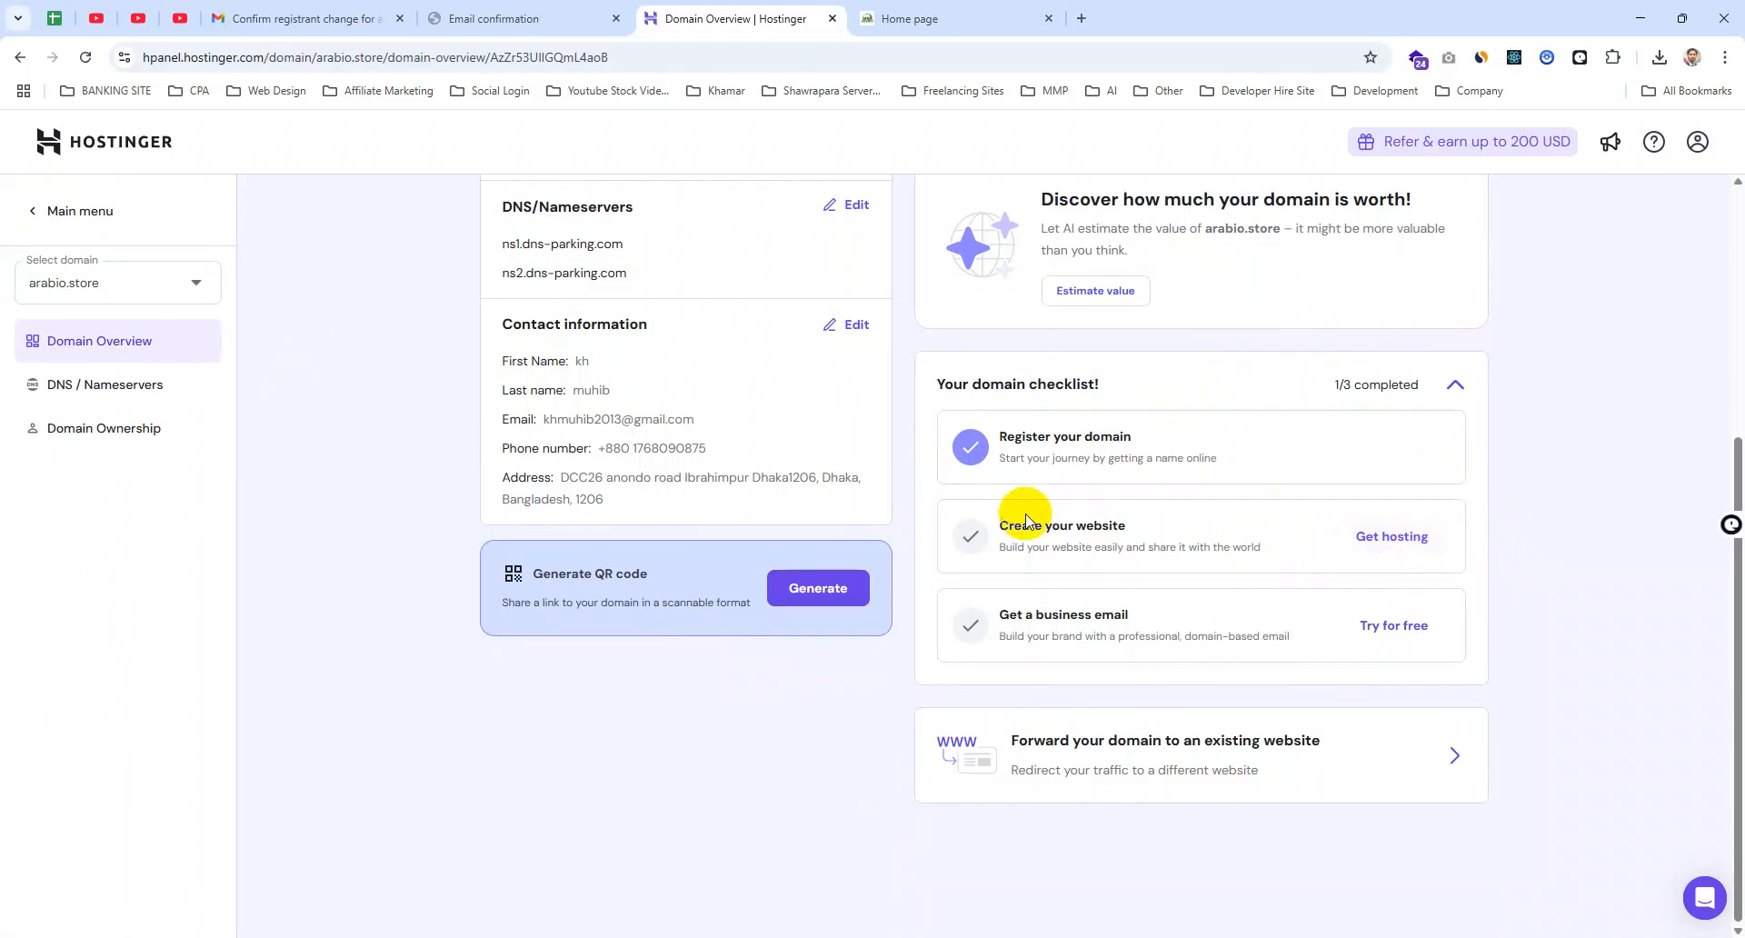
drag(999, 527, 1129, 531)
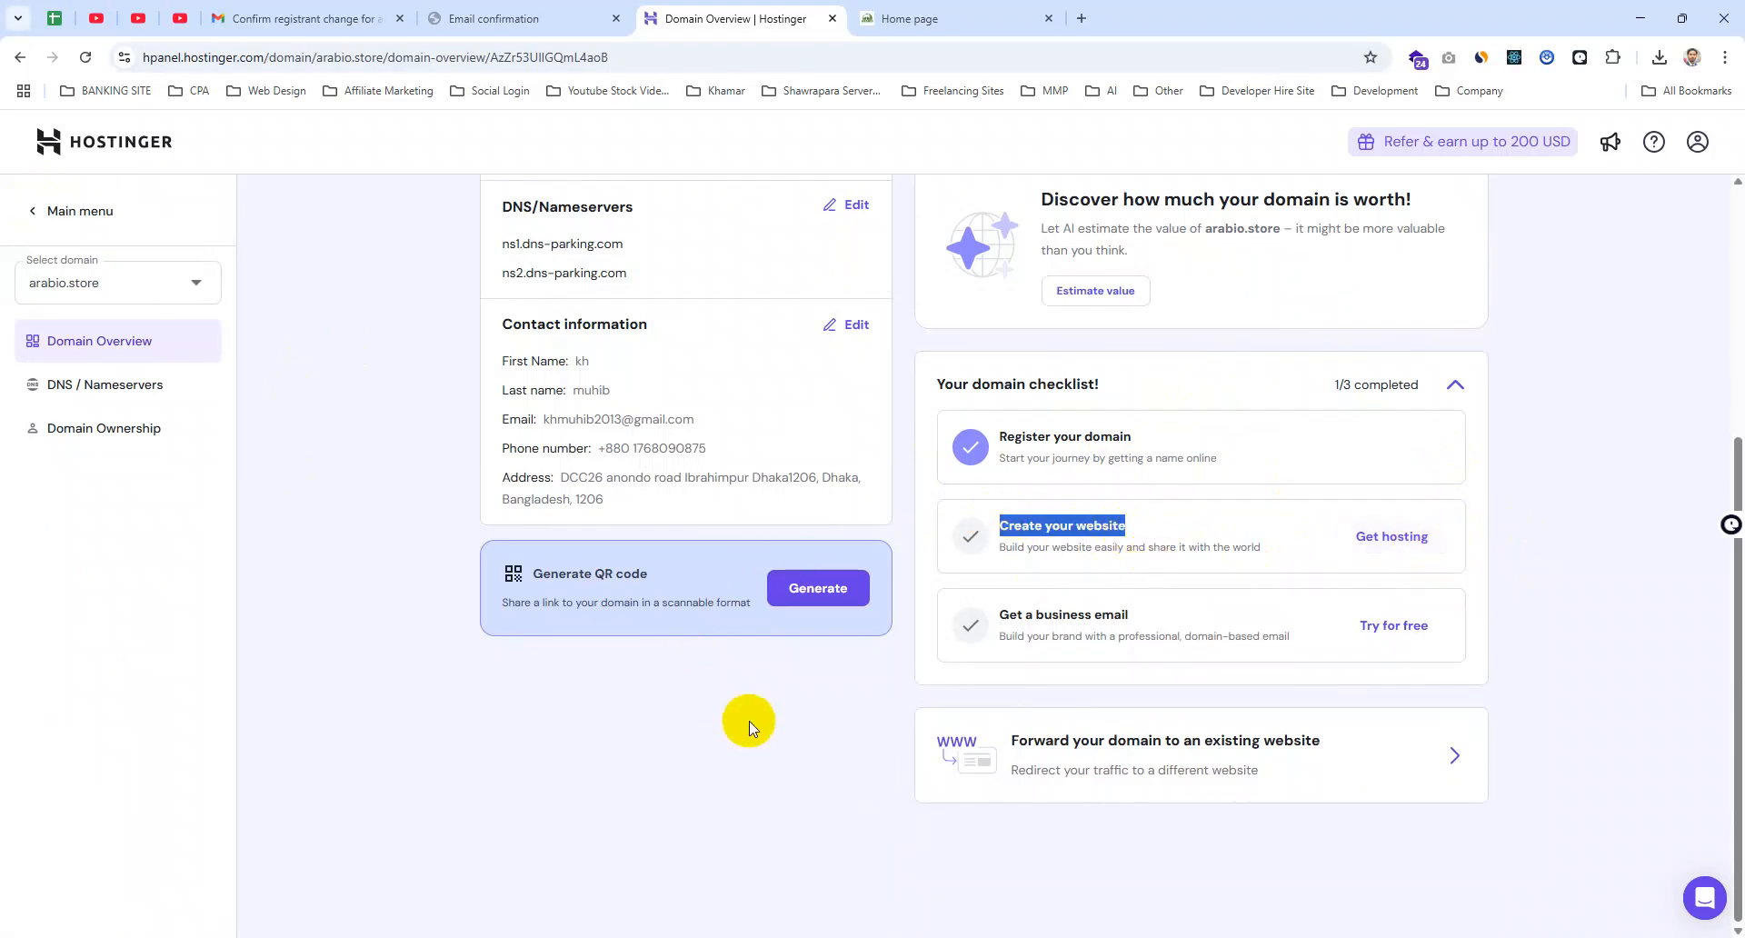
click(1366, 592)
click(1398, 535)
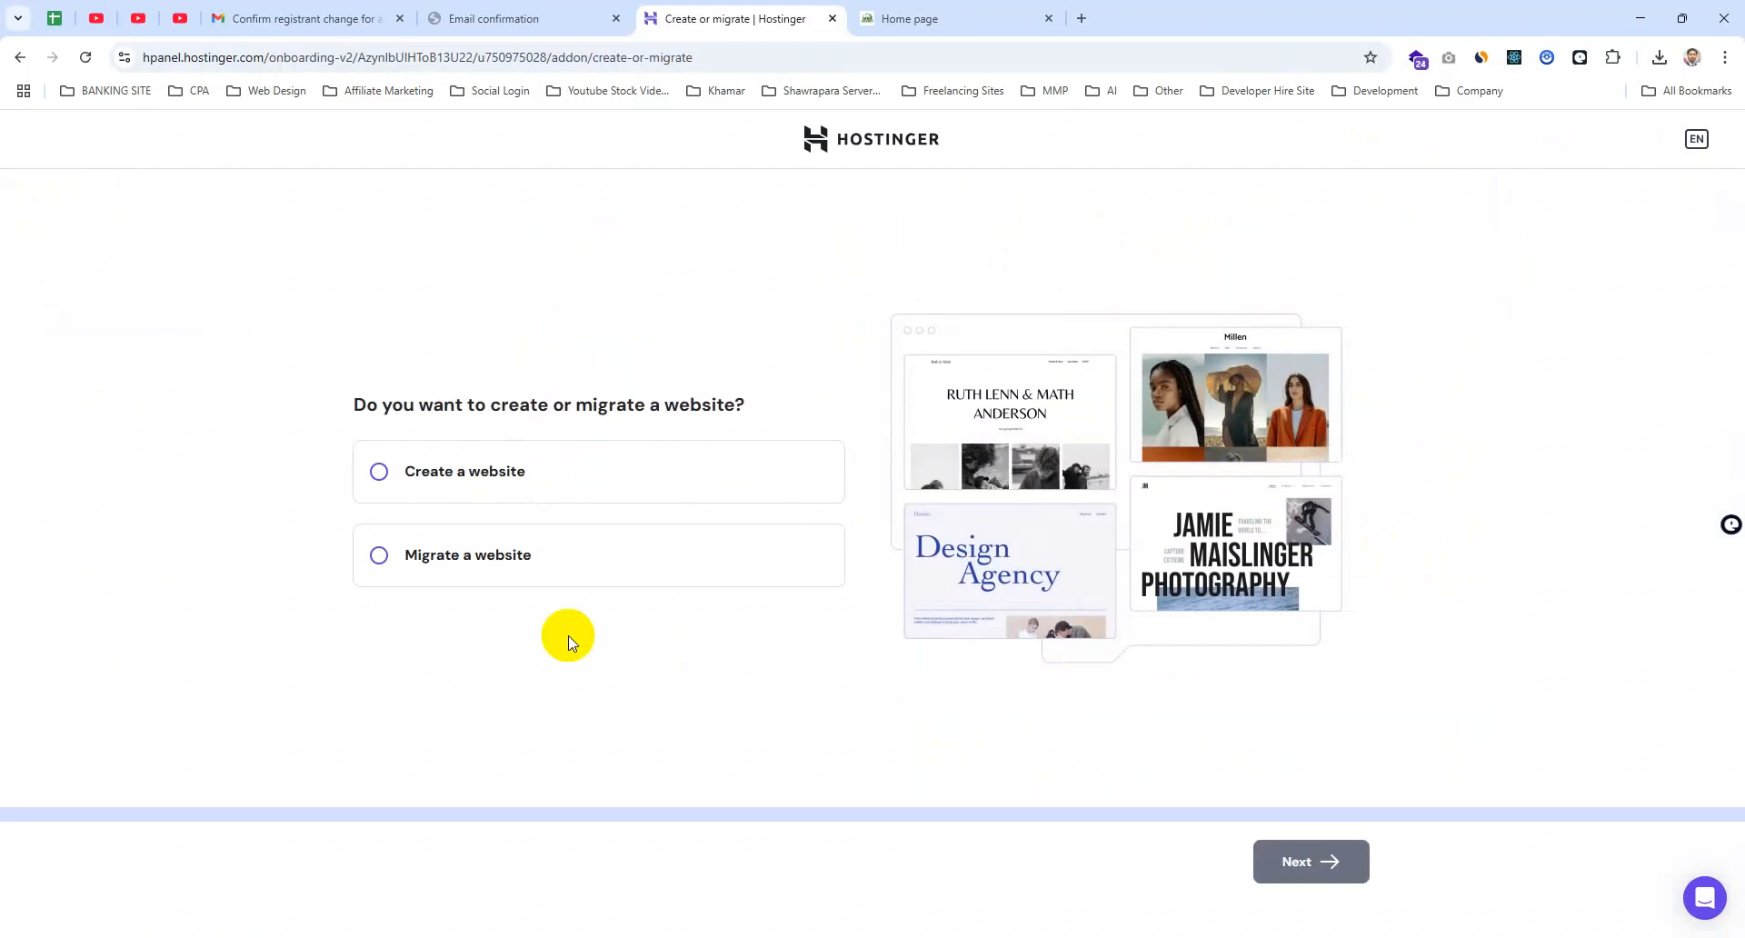
Choose Create a website, Empty PHP/HTML website, and arabio.store, flagged 'Already used at Hostinger'
click(485, 471)
click(1315, 868)
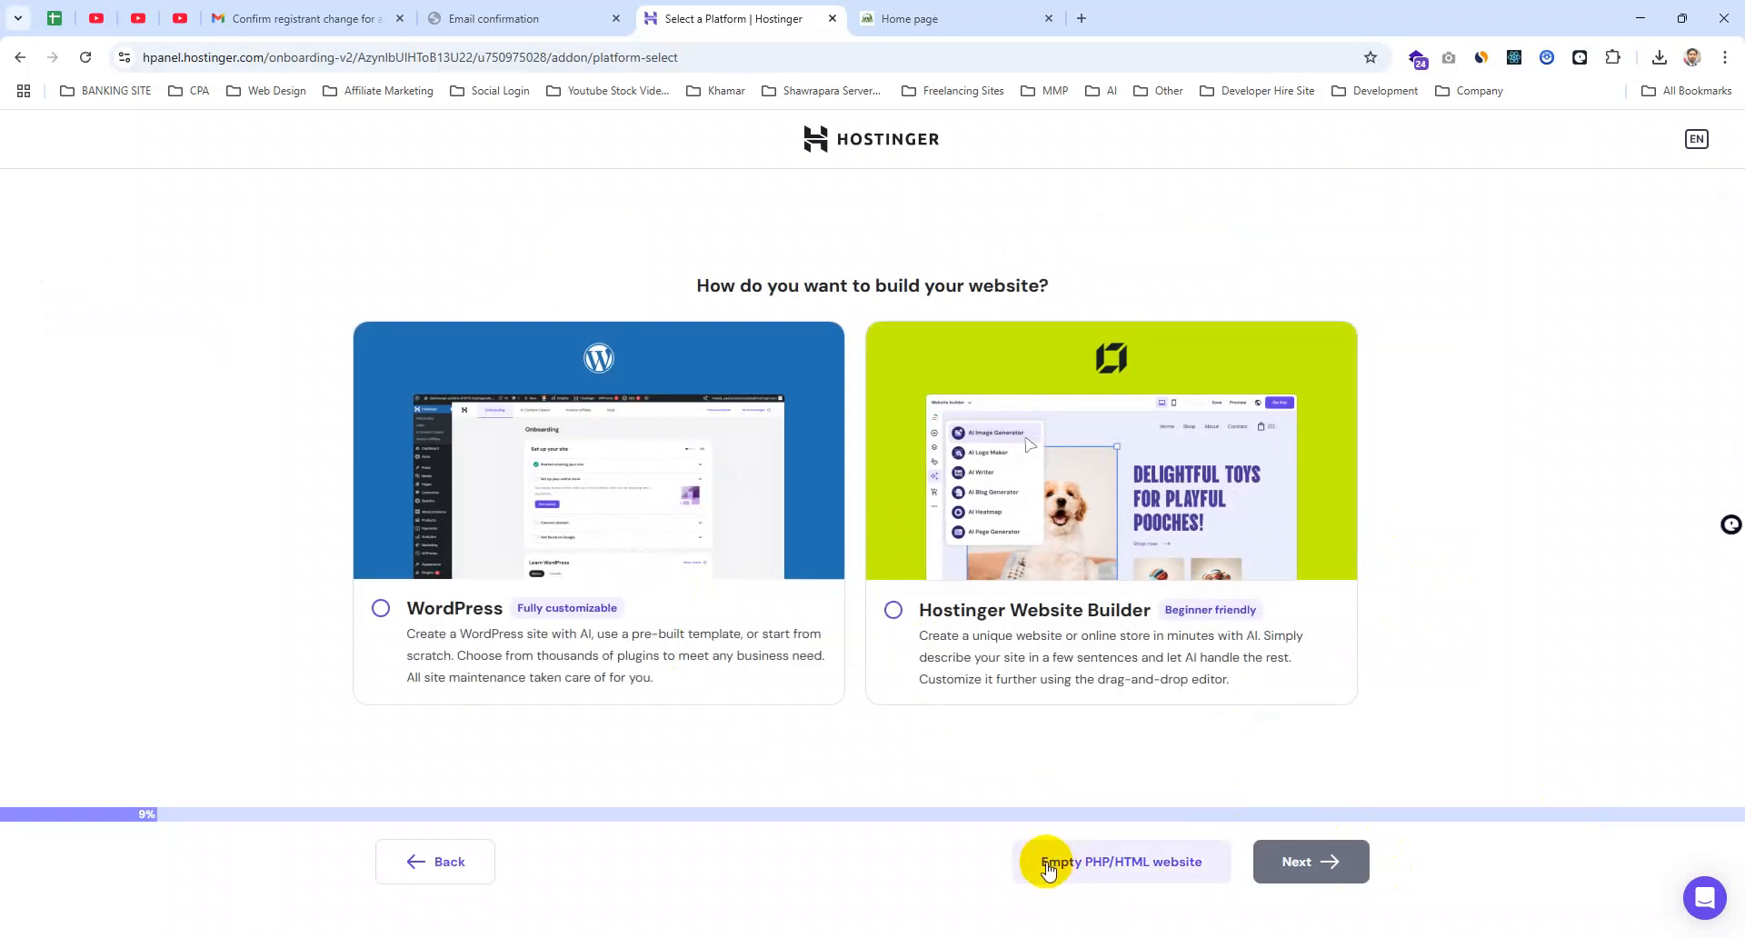
click(1123, 864)
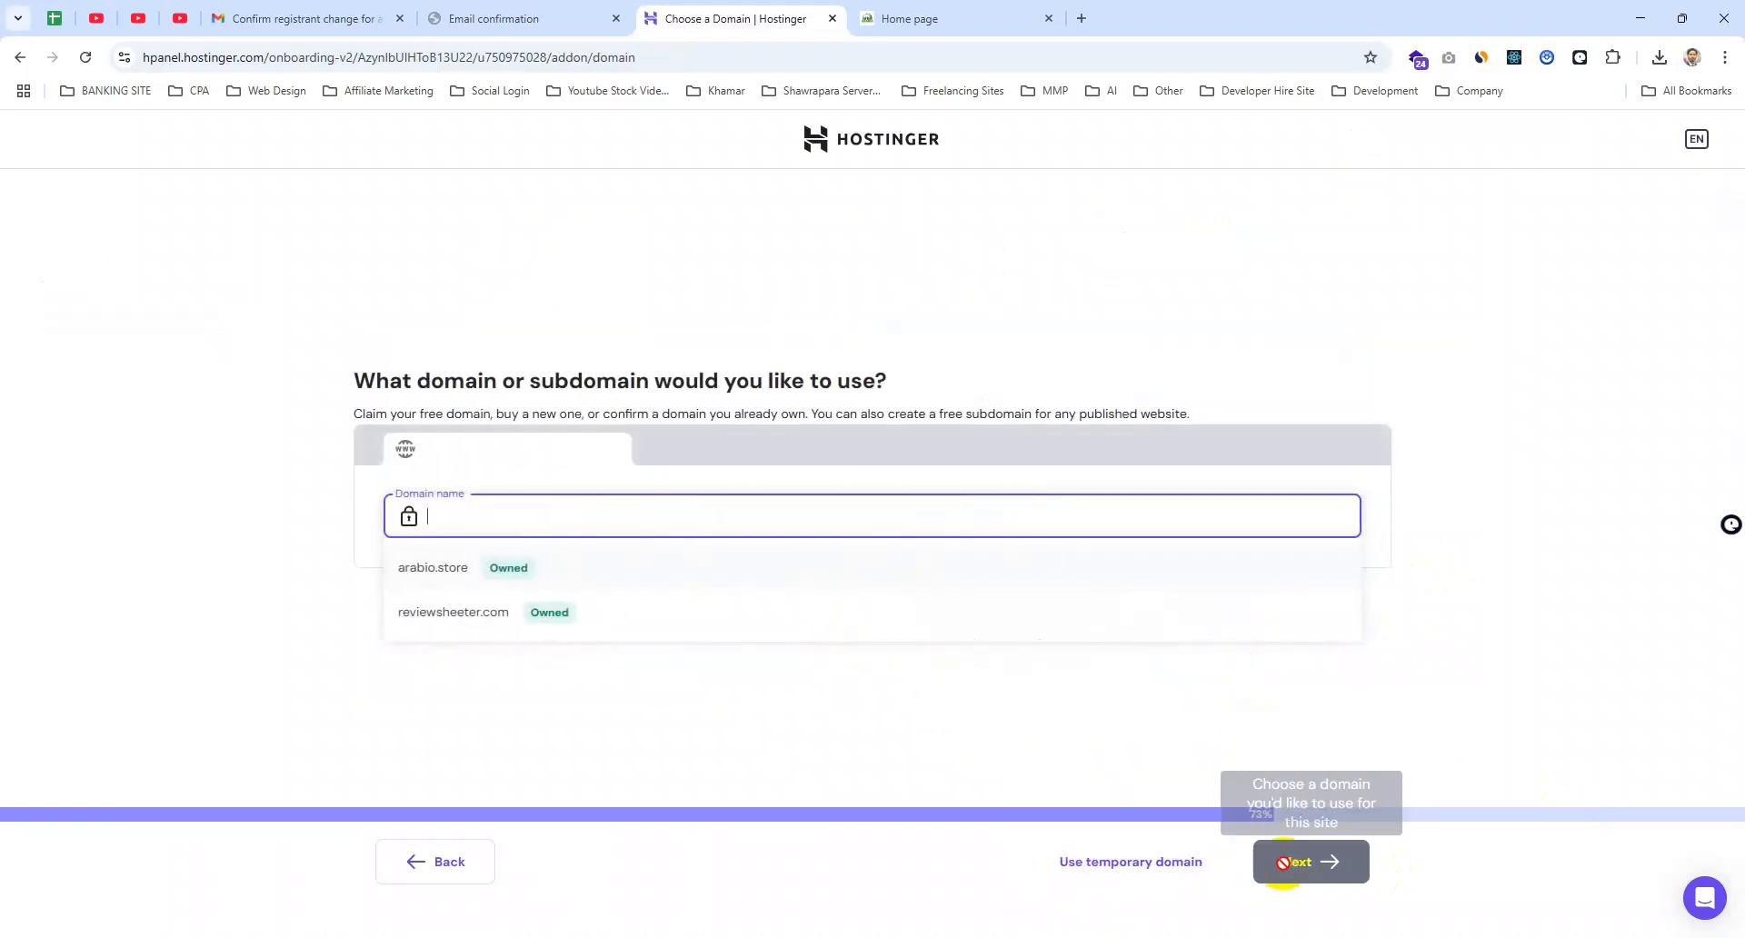
click(442, 567)
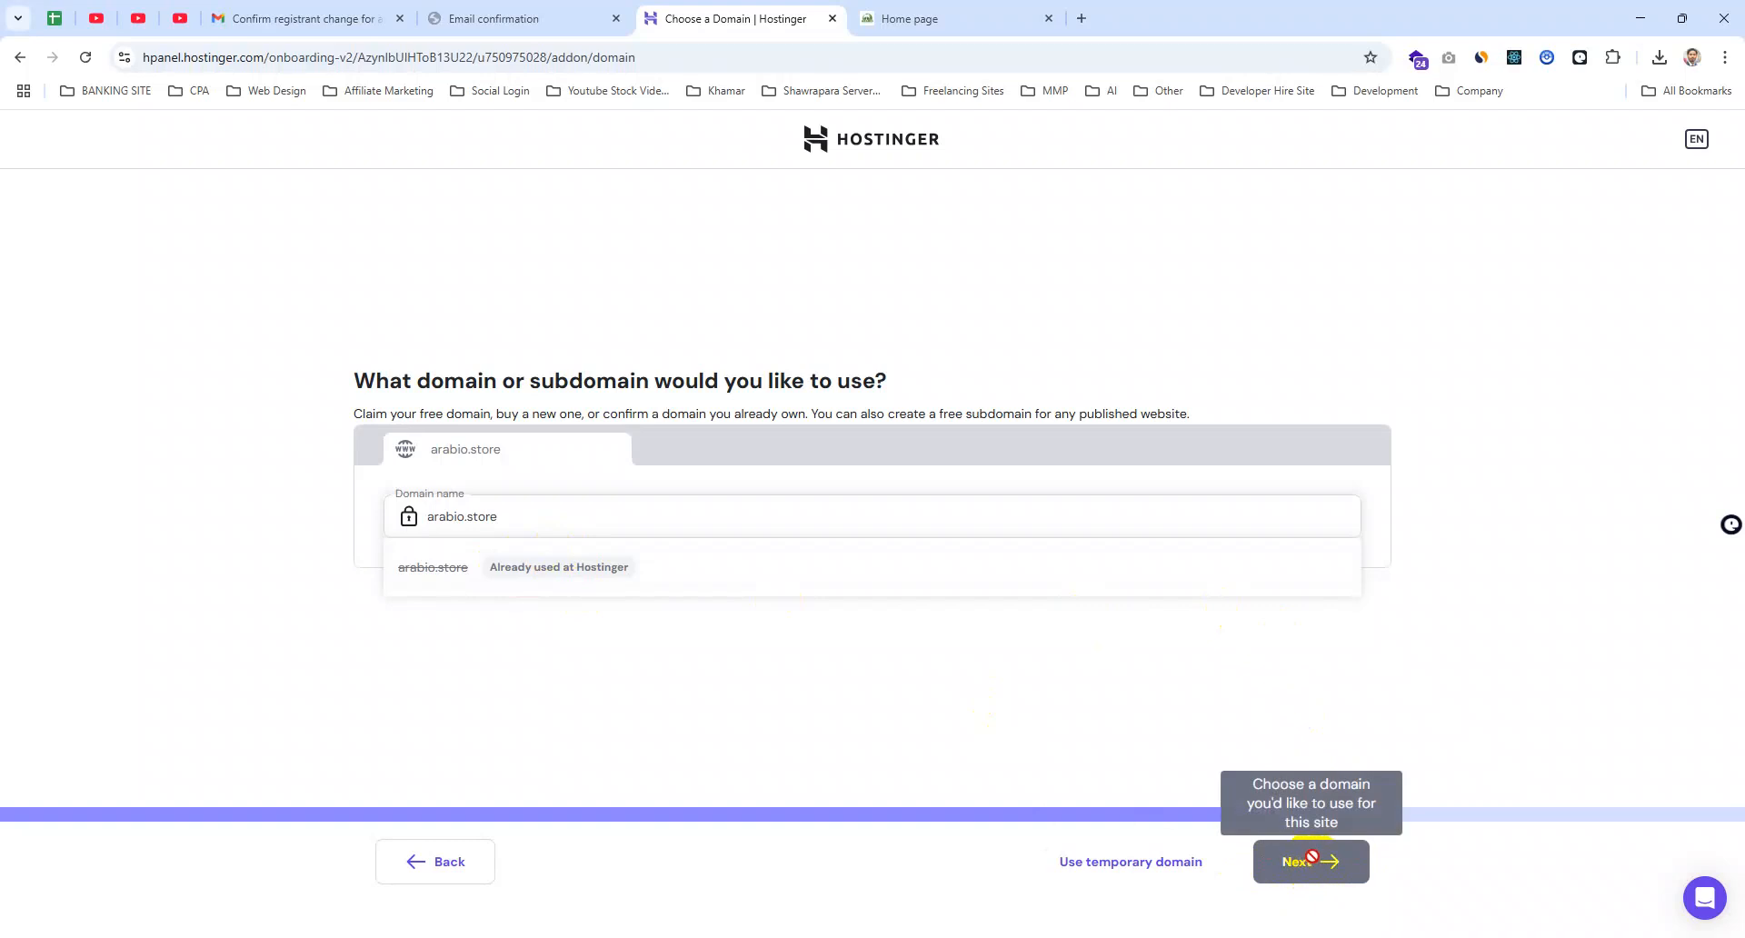
drag(538, 518, 397, 526)
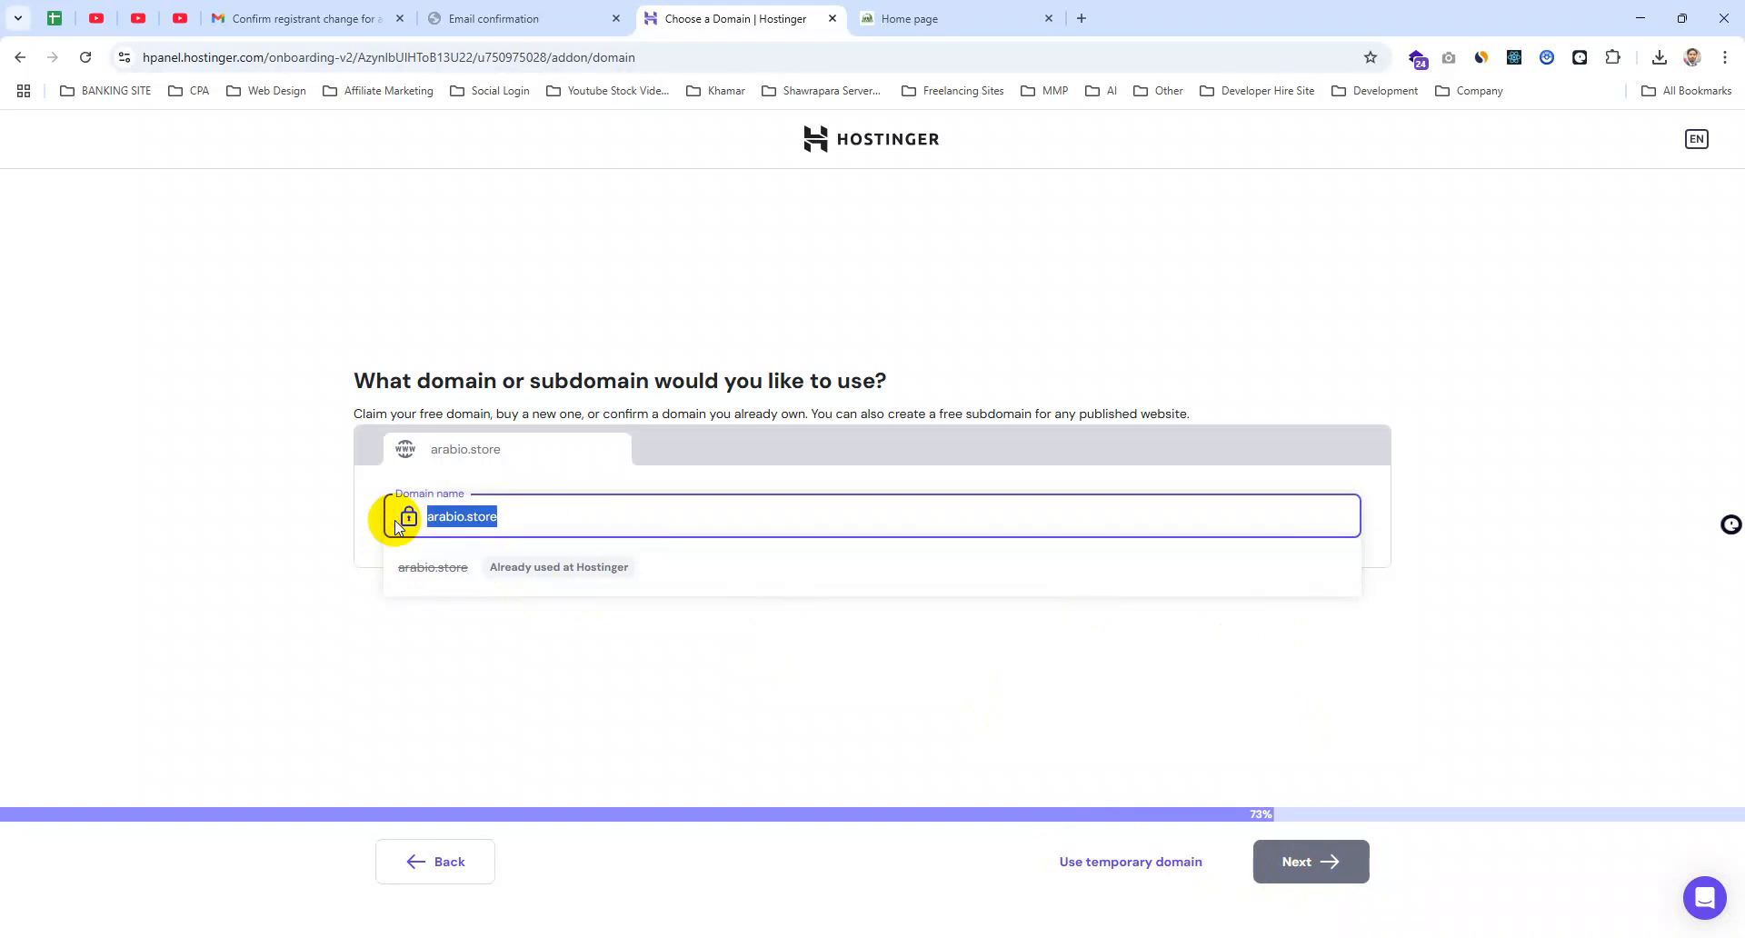
In the old account's window, find arabio.store among the seven External domains in Domain portfolio
mouse_move(1035, 937)
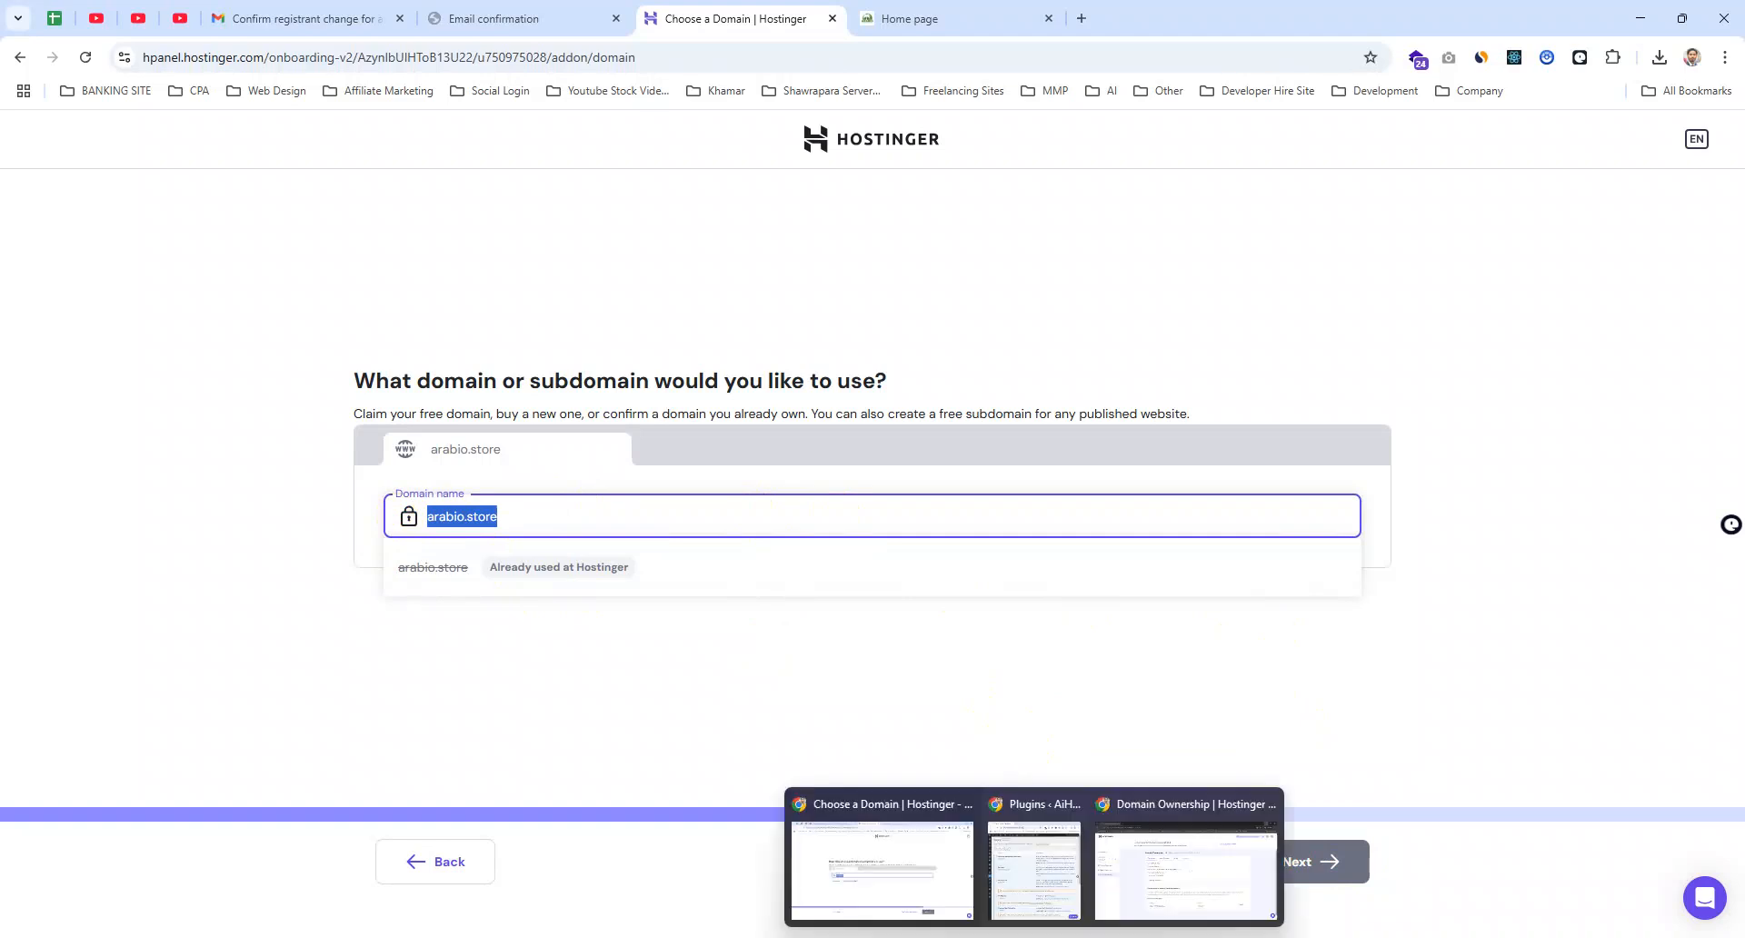
click(1144, 844)
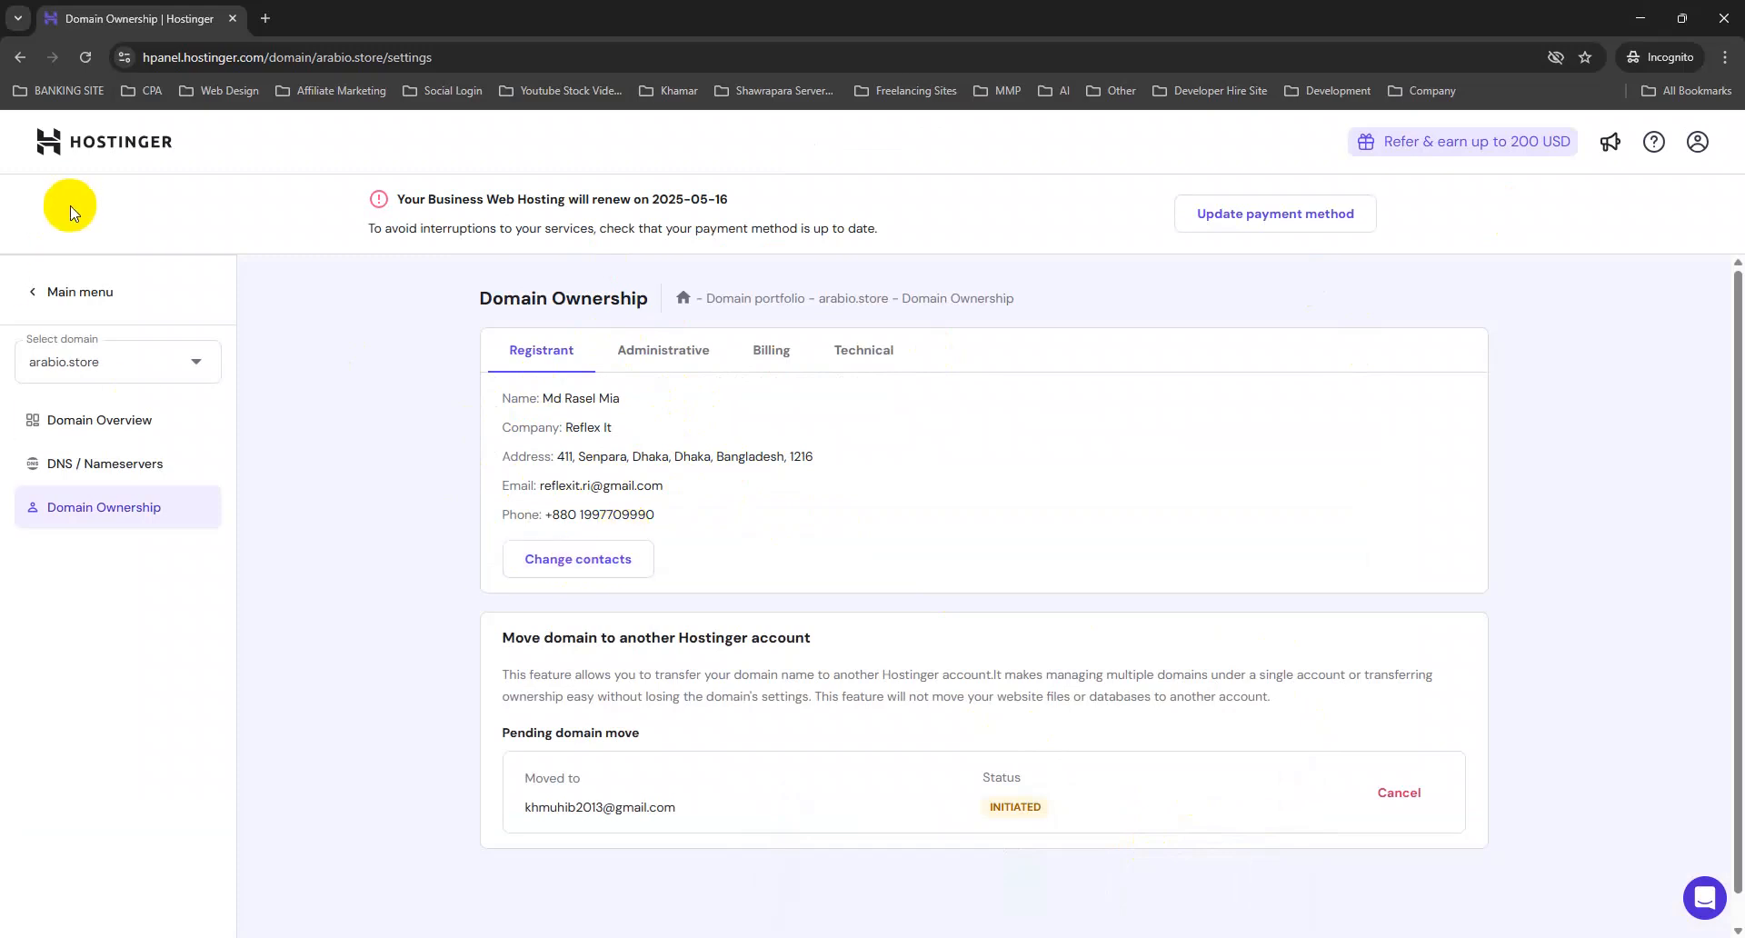
click(48, 283)
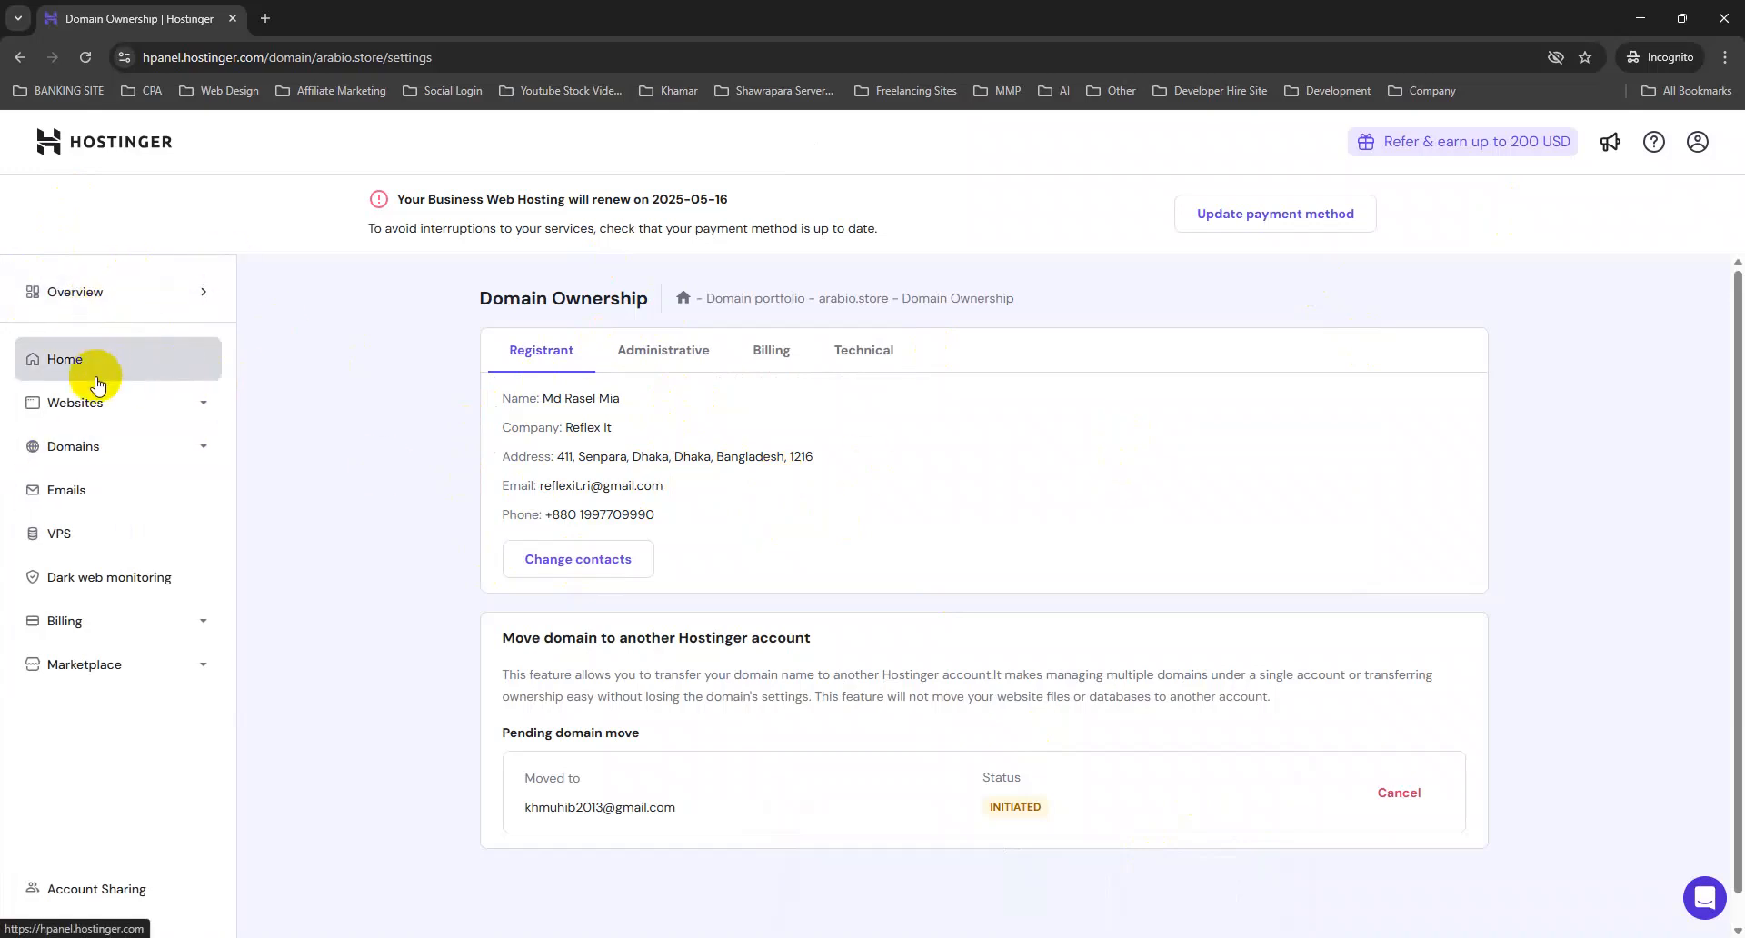
click(109, 459)
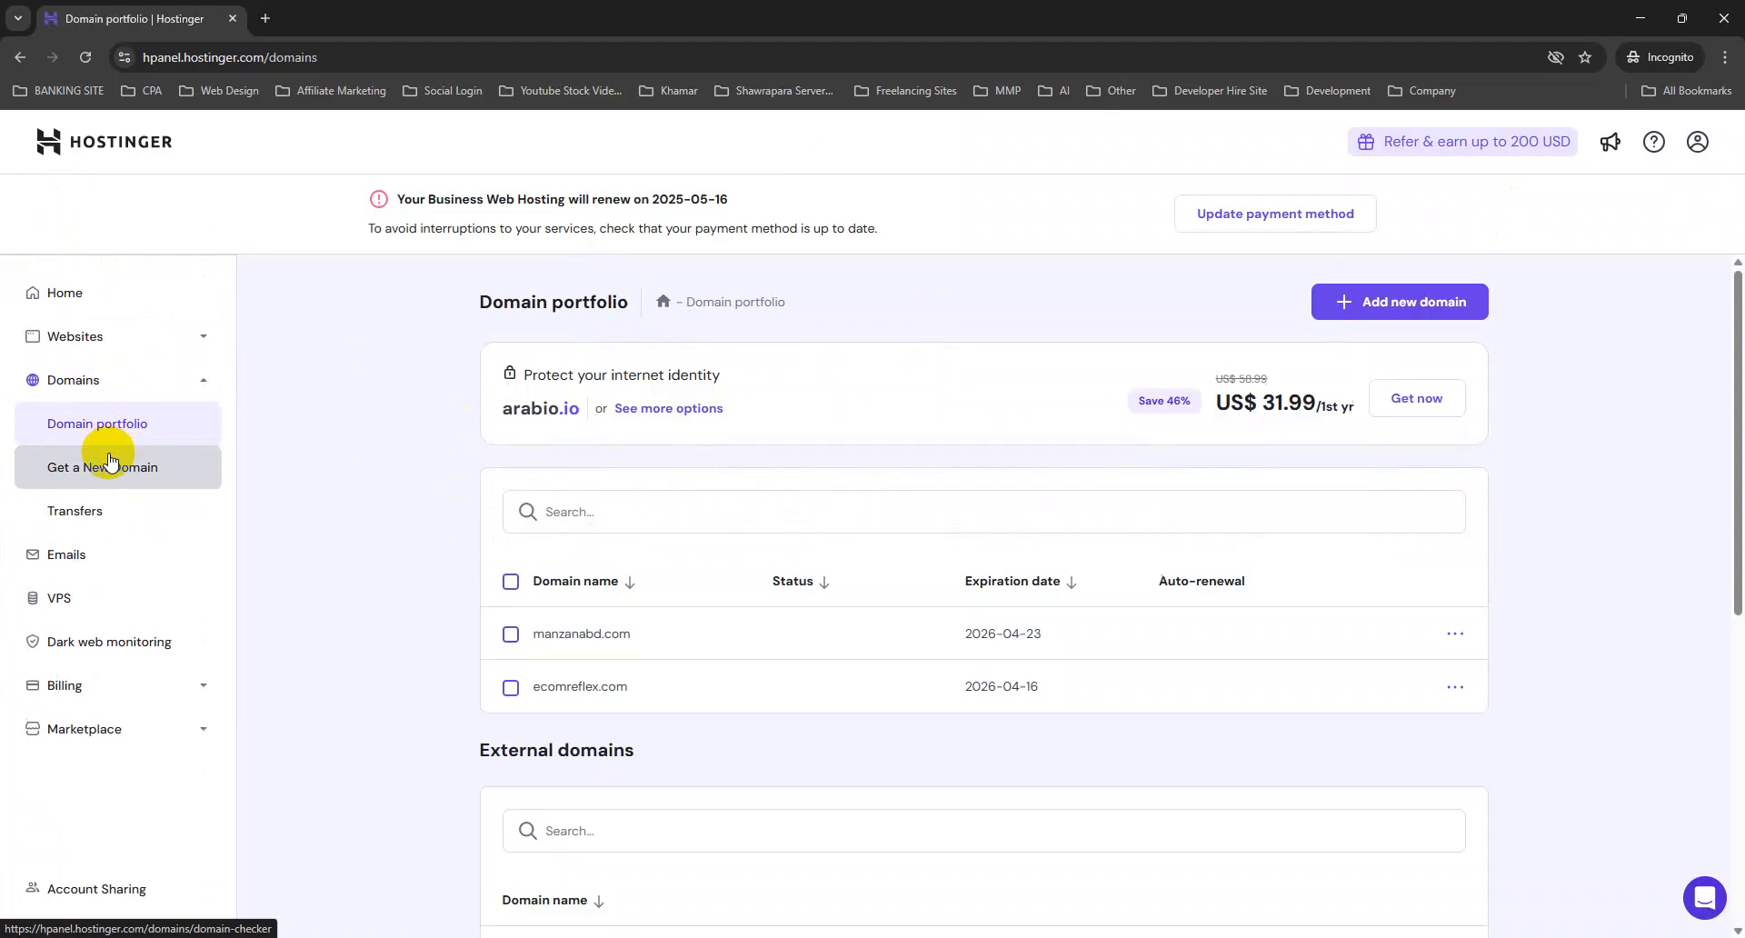
scroll(850, 600, down, 3)
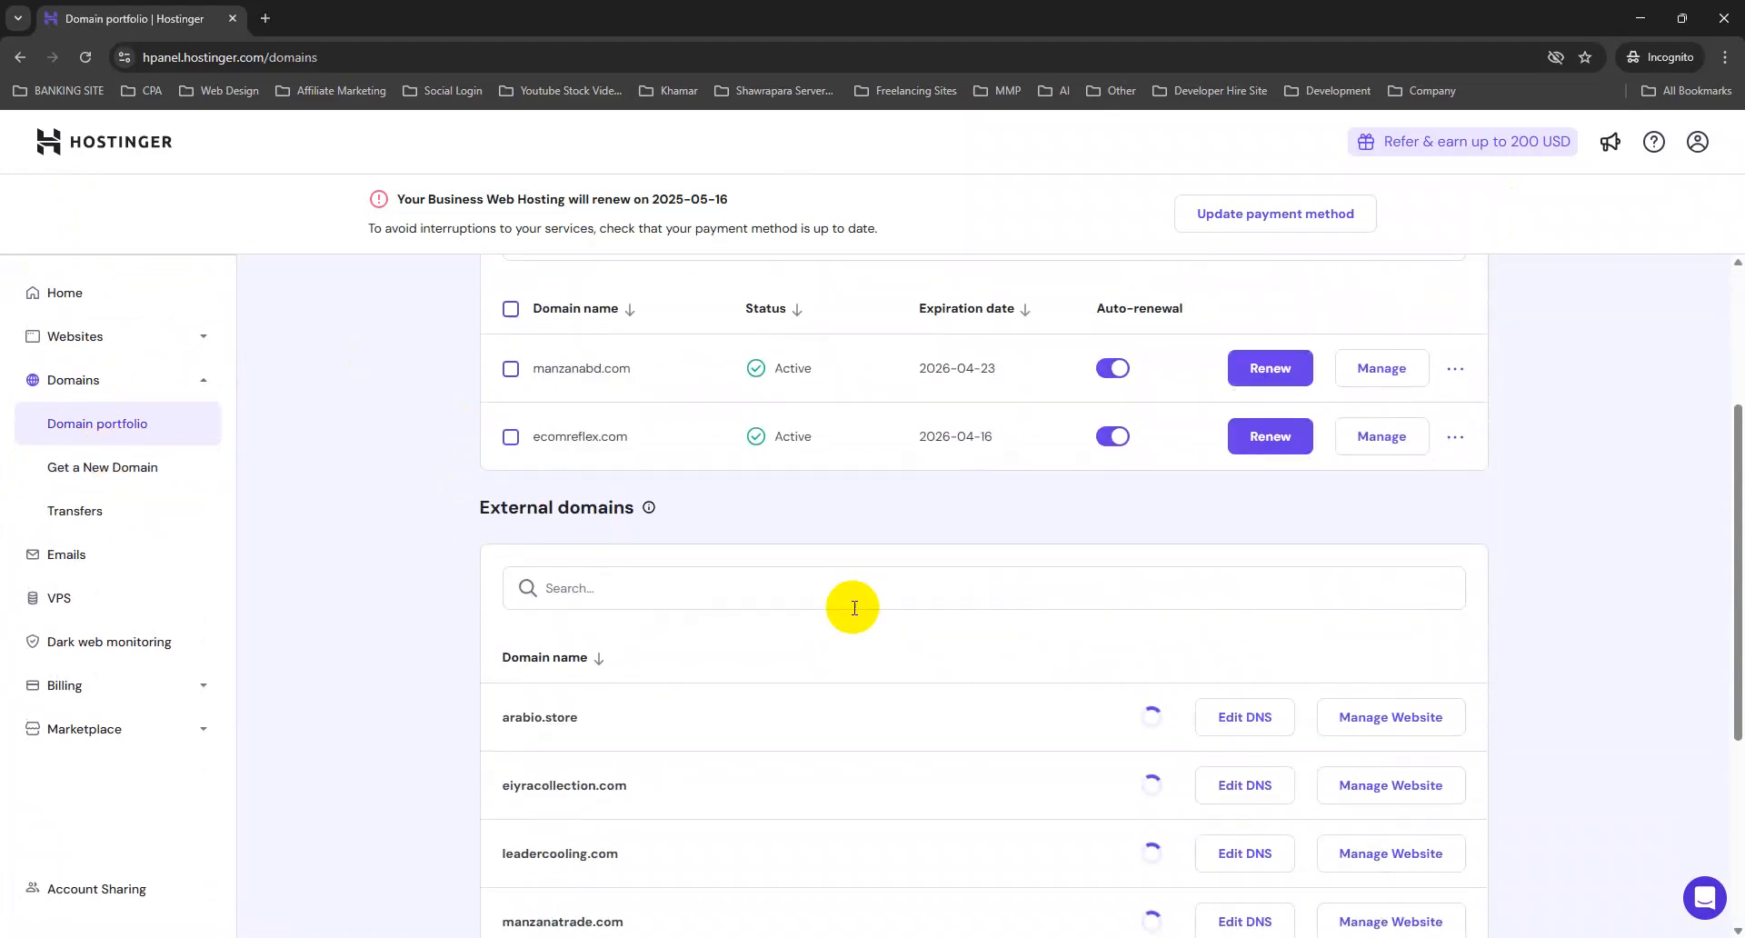
scroll(777, 580, down, 3)
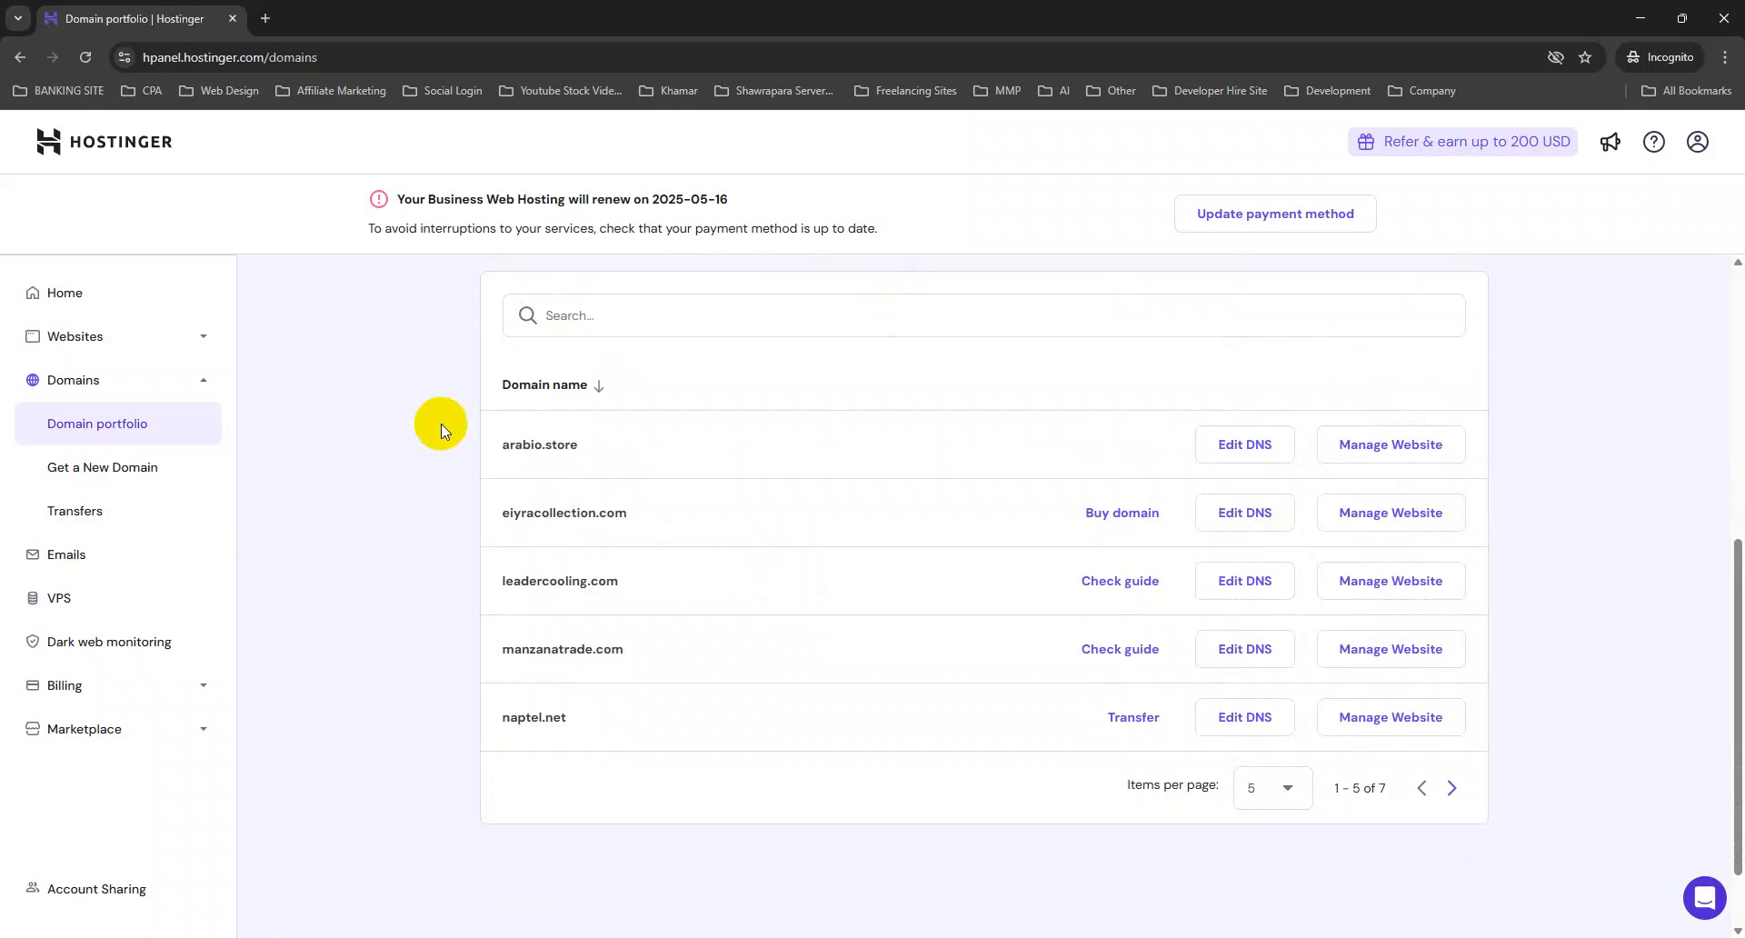
drag(503, 444, 556, 453)
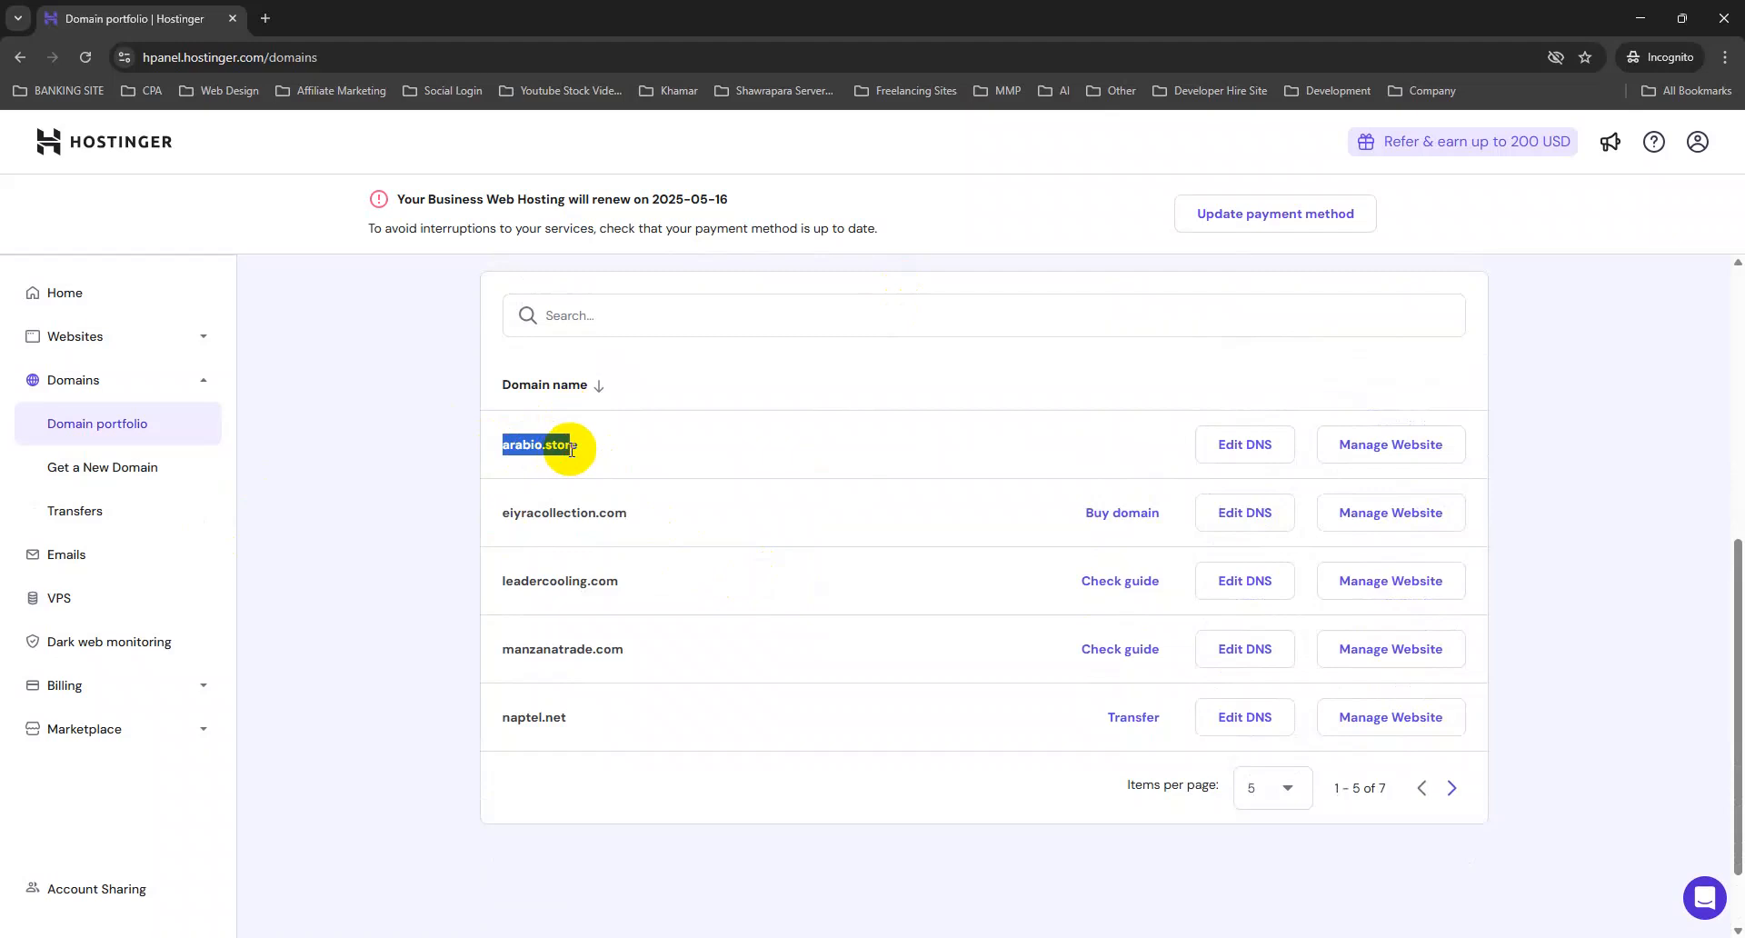
Go from the old account's Home page to its Websites list
click(69, 291)
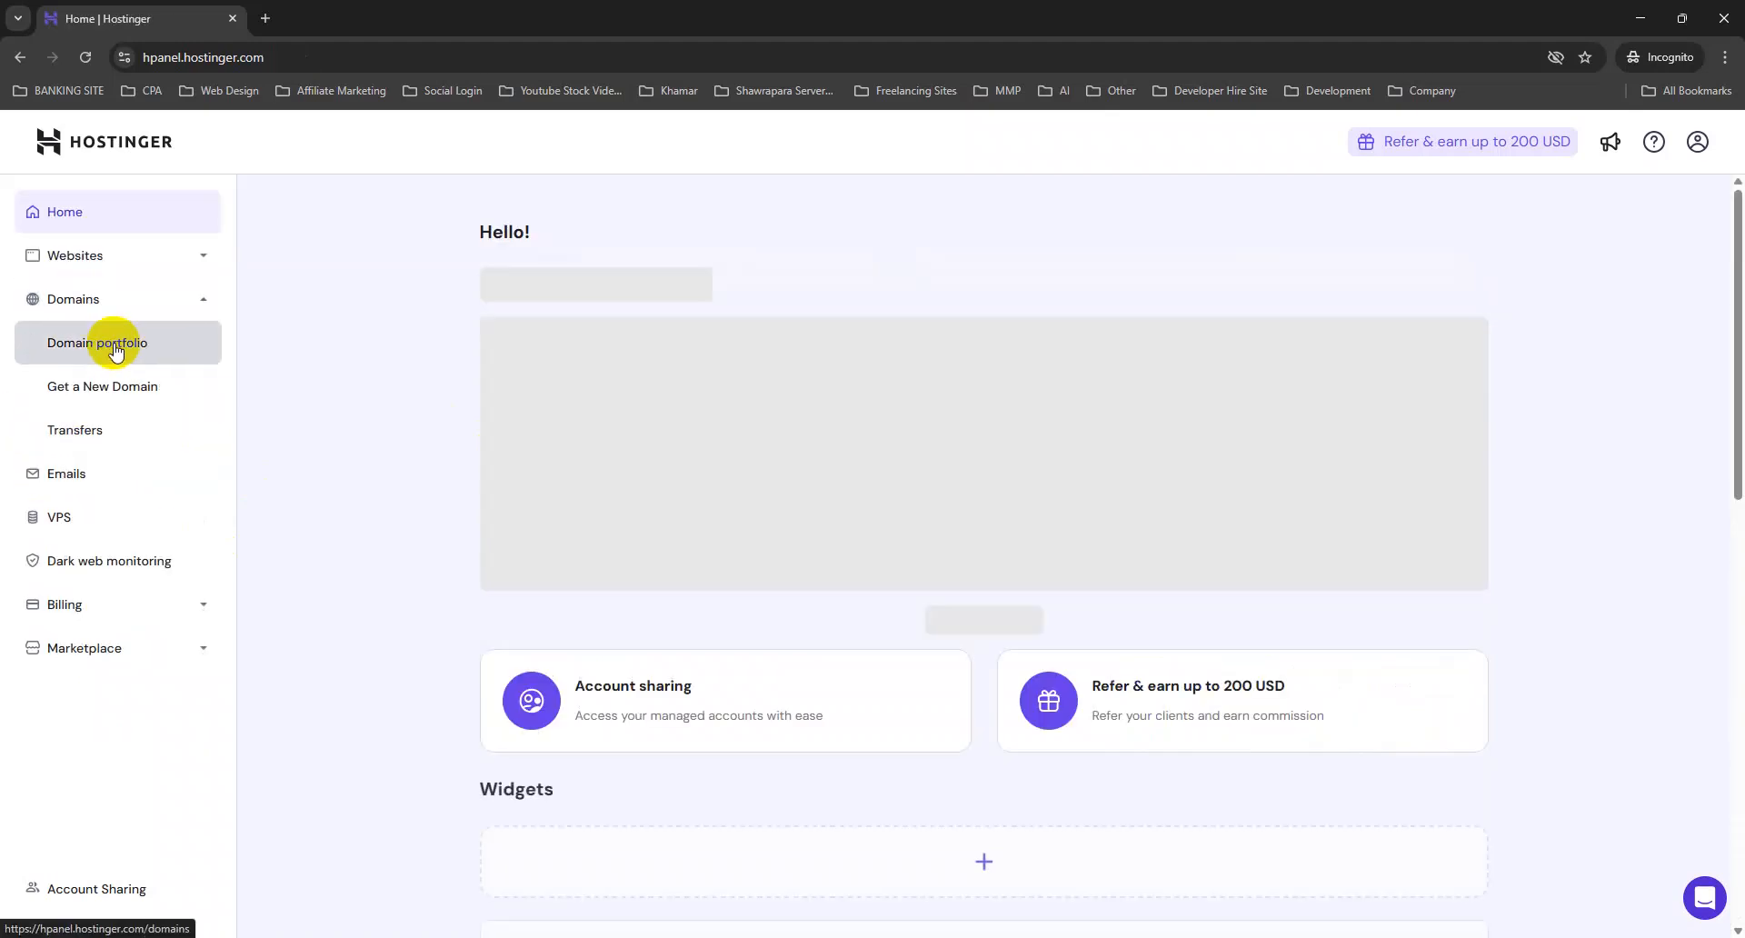
scroll(688, 561, down, 5)
scroll(688, 561, down, 8)
scroll(627, 328, up, 2)
scroll(634, 634, down, 2)
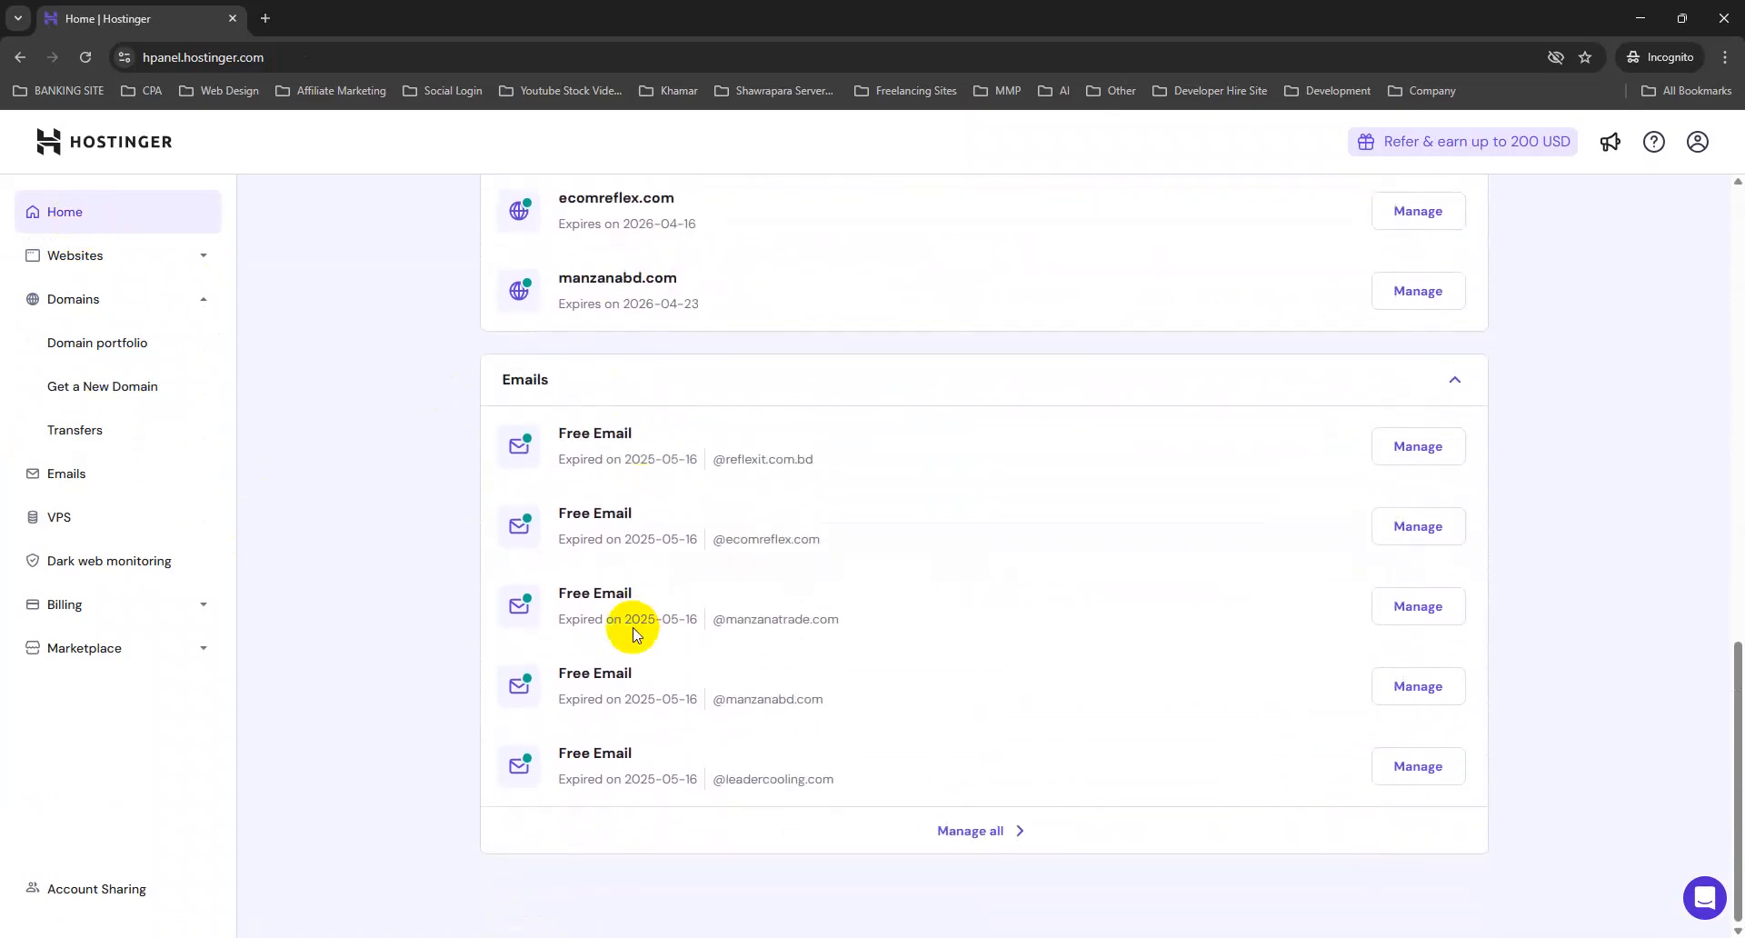
click(89, 266)
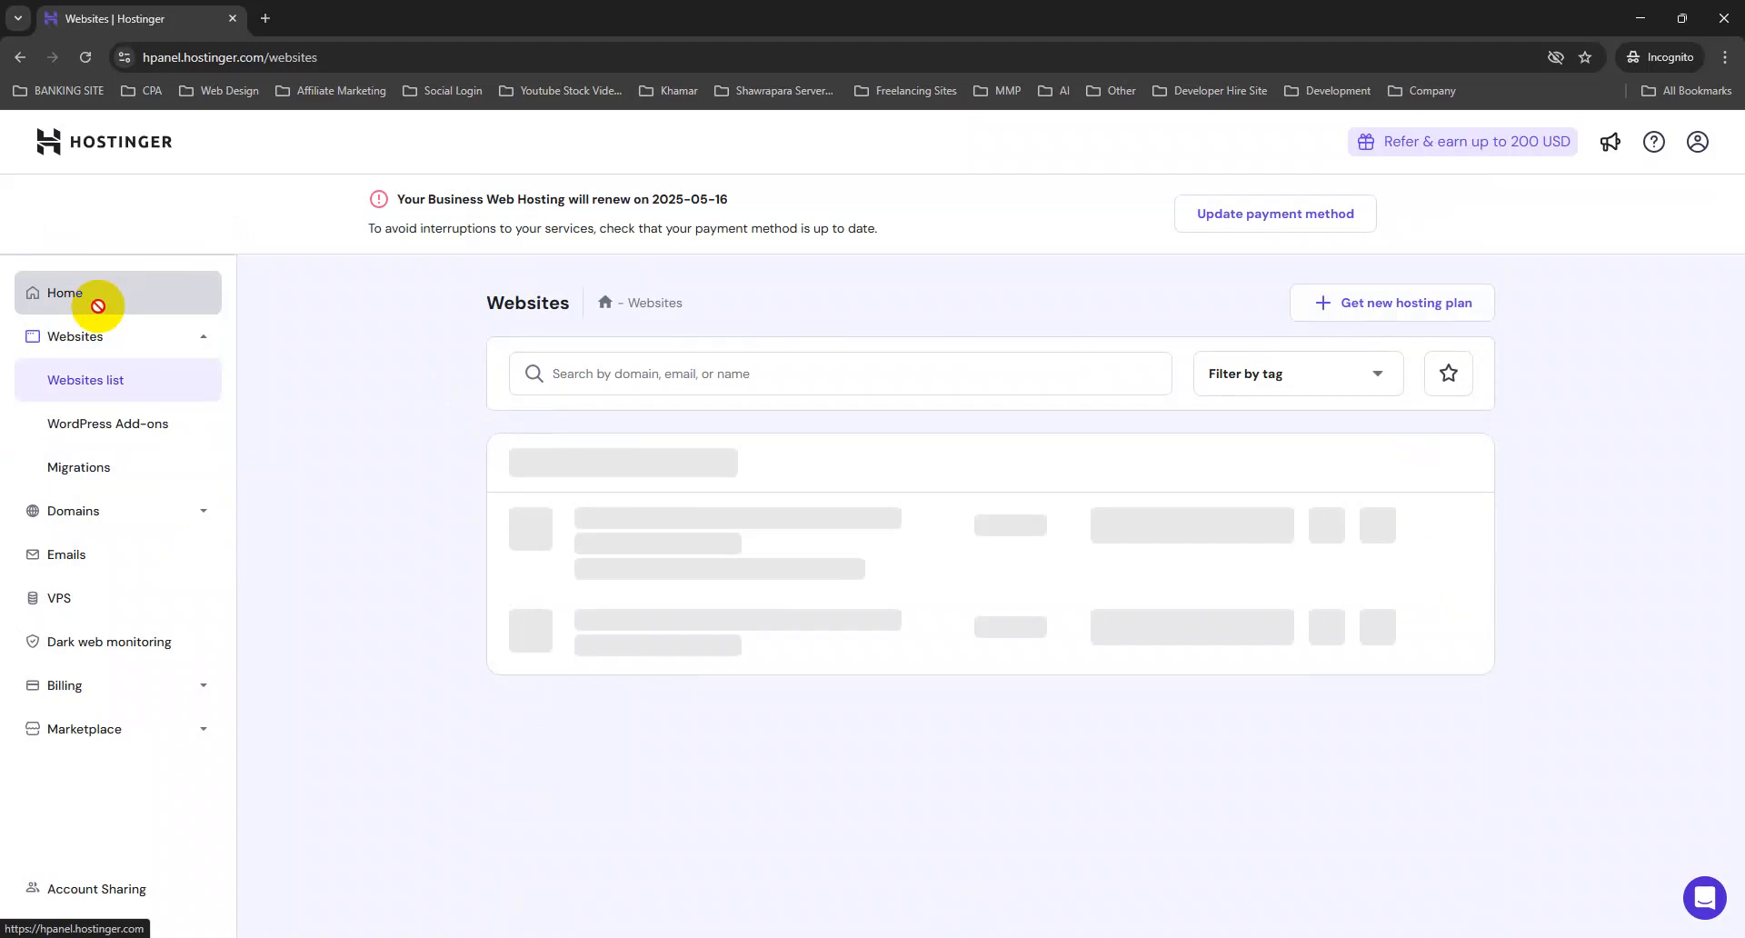
scroll(595, 491, down, 5)
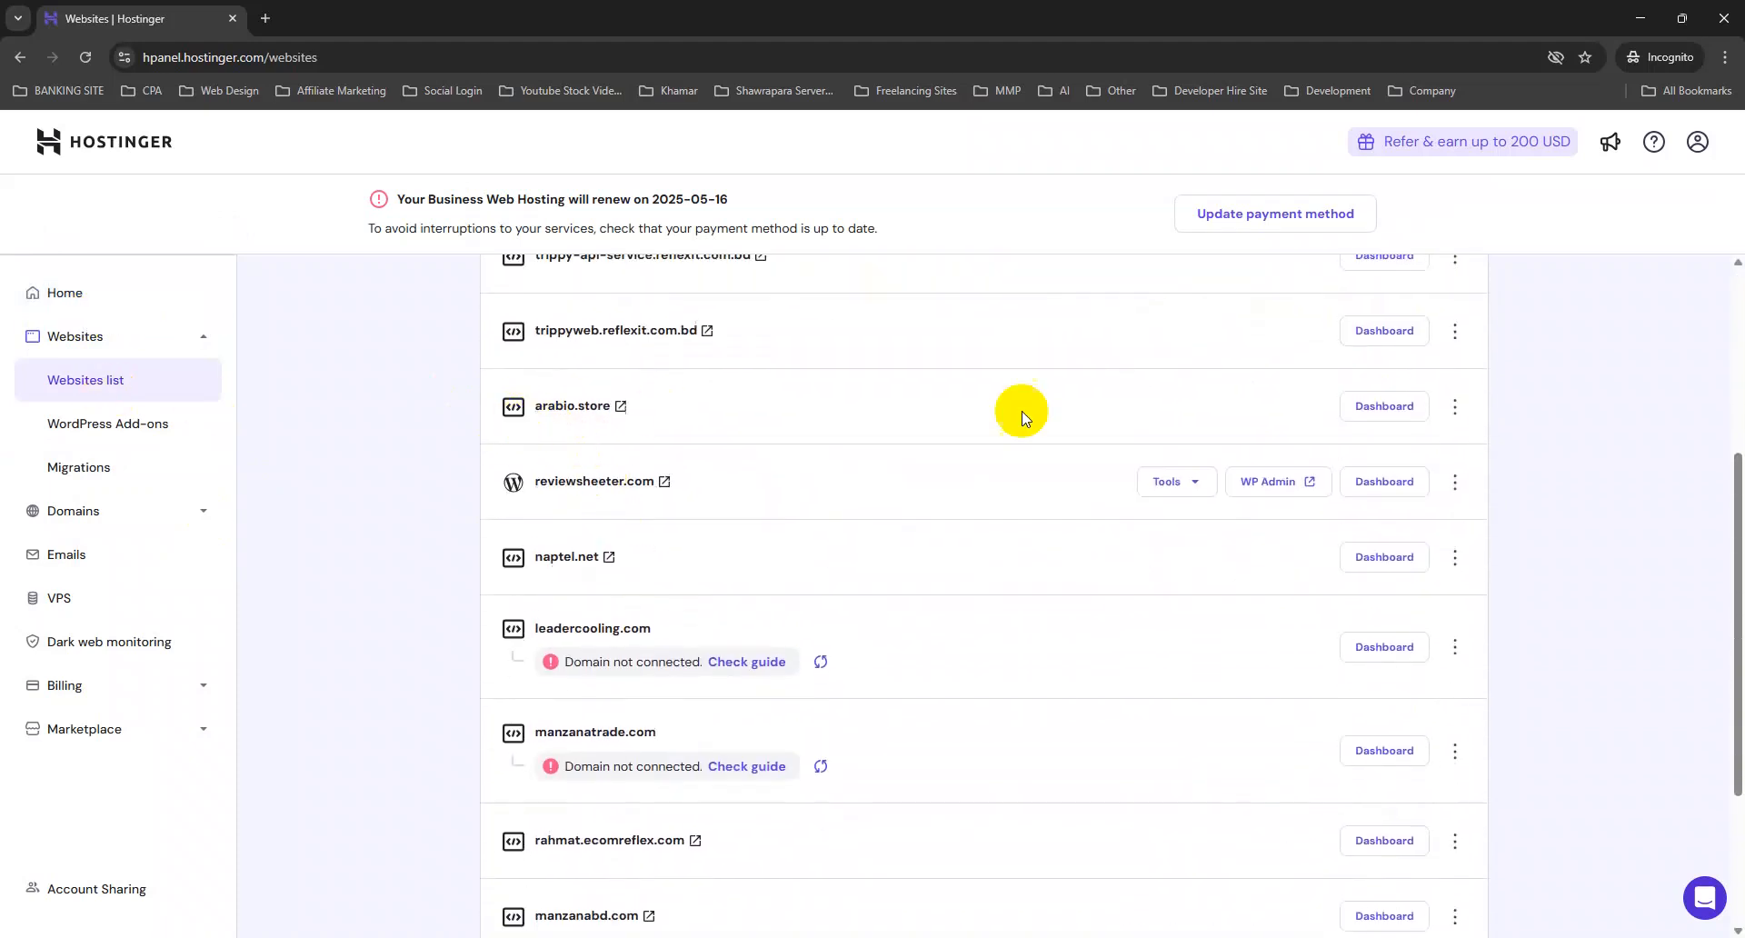
Delete the arabio.store website, acknowledging data loss, then bring back the new account's window
click(1455, 408)
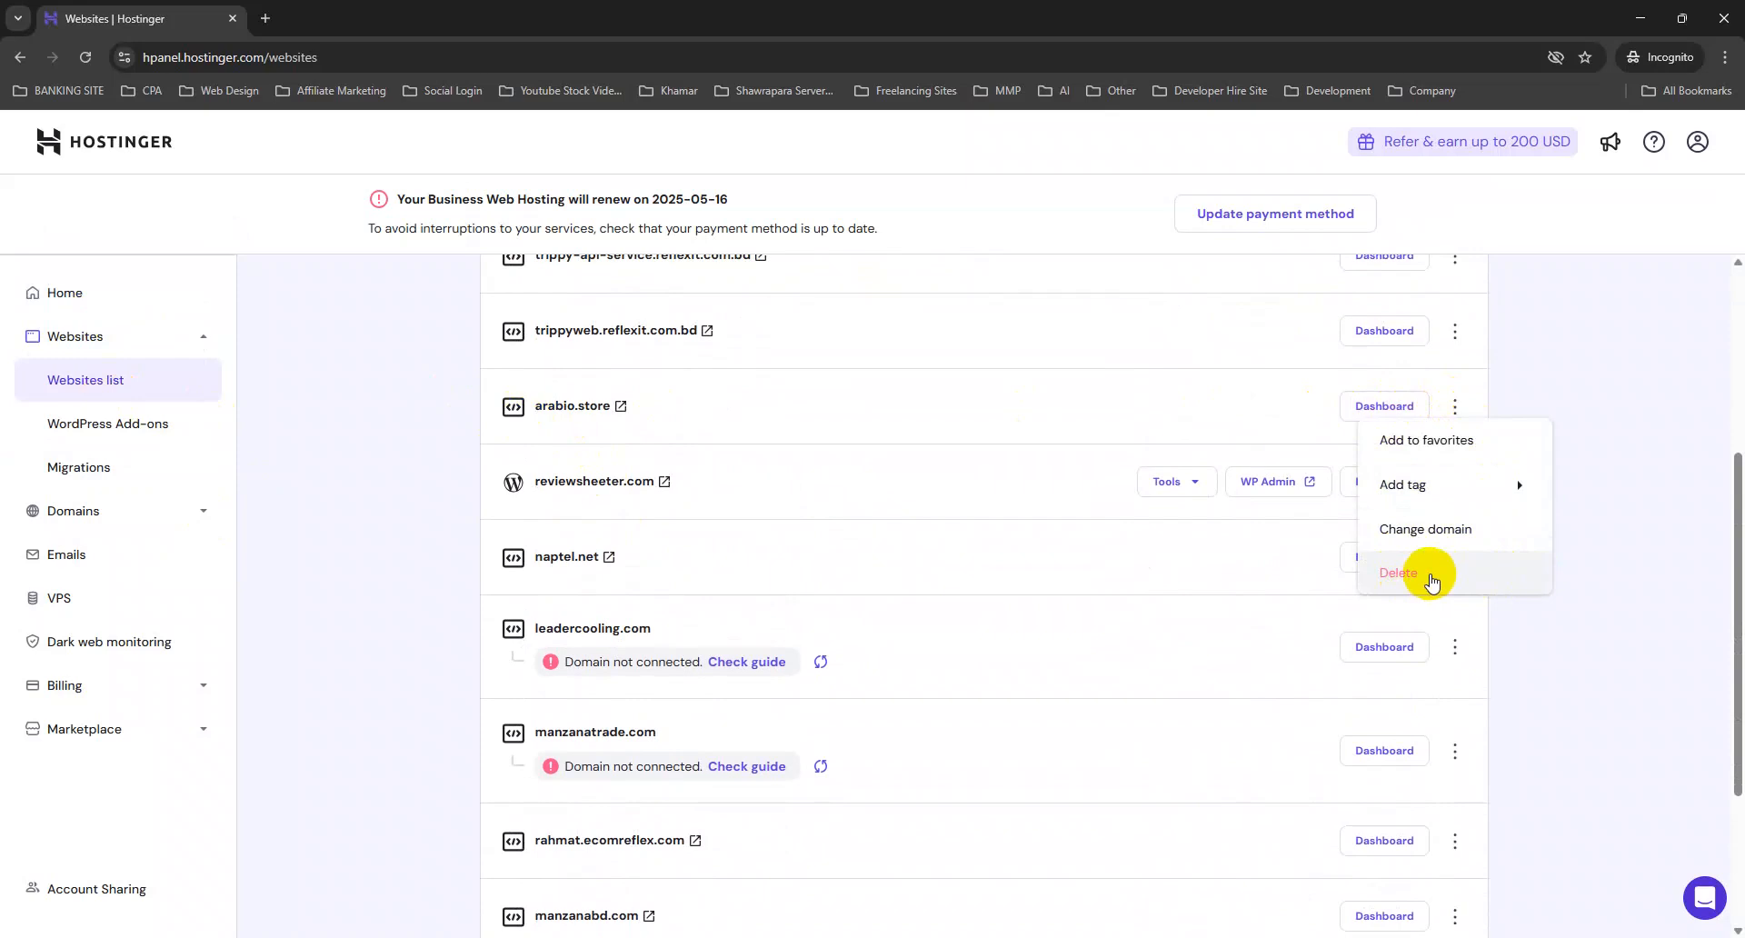
click(1430, 579)
click(661, 482)
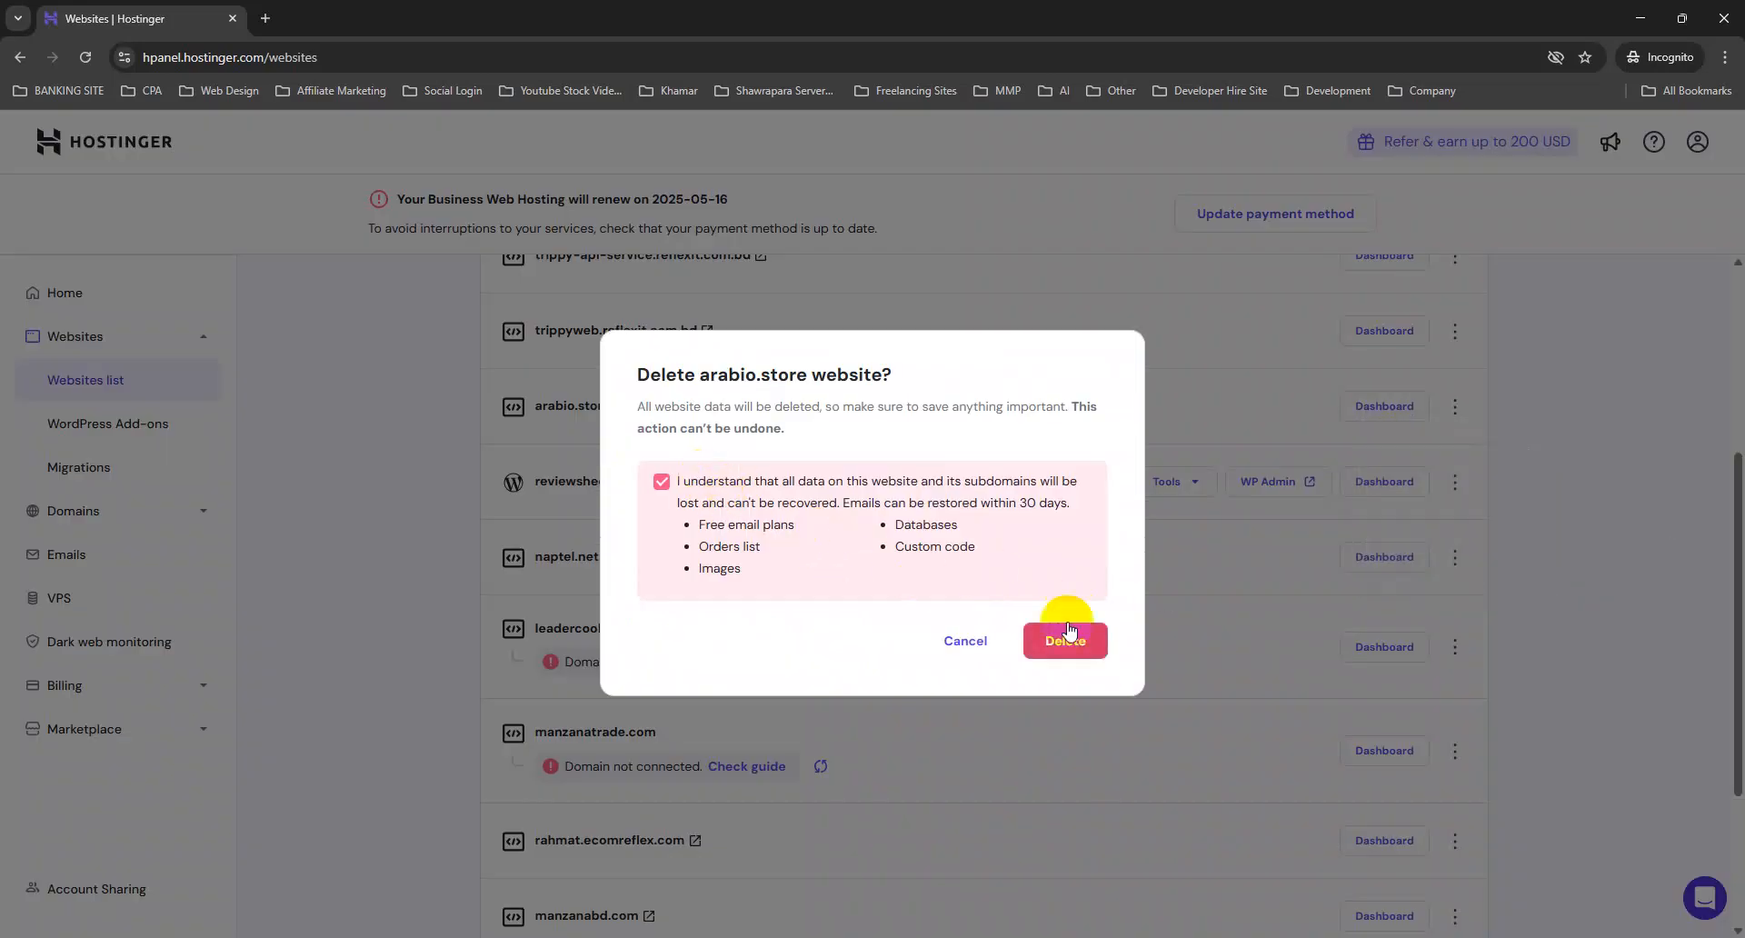
click(1069, 631)
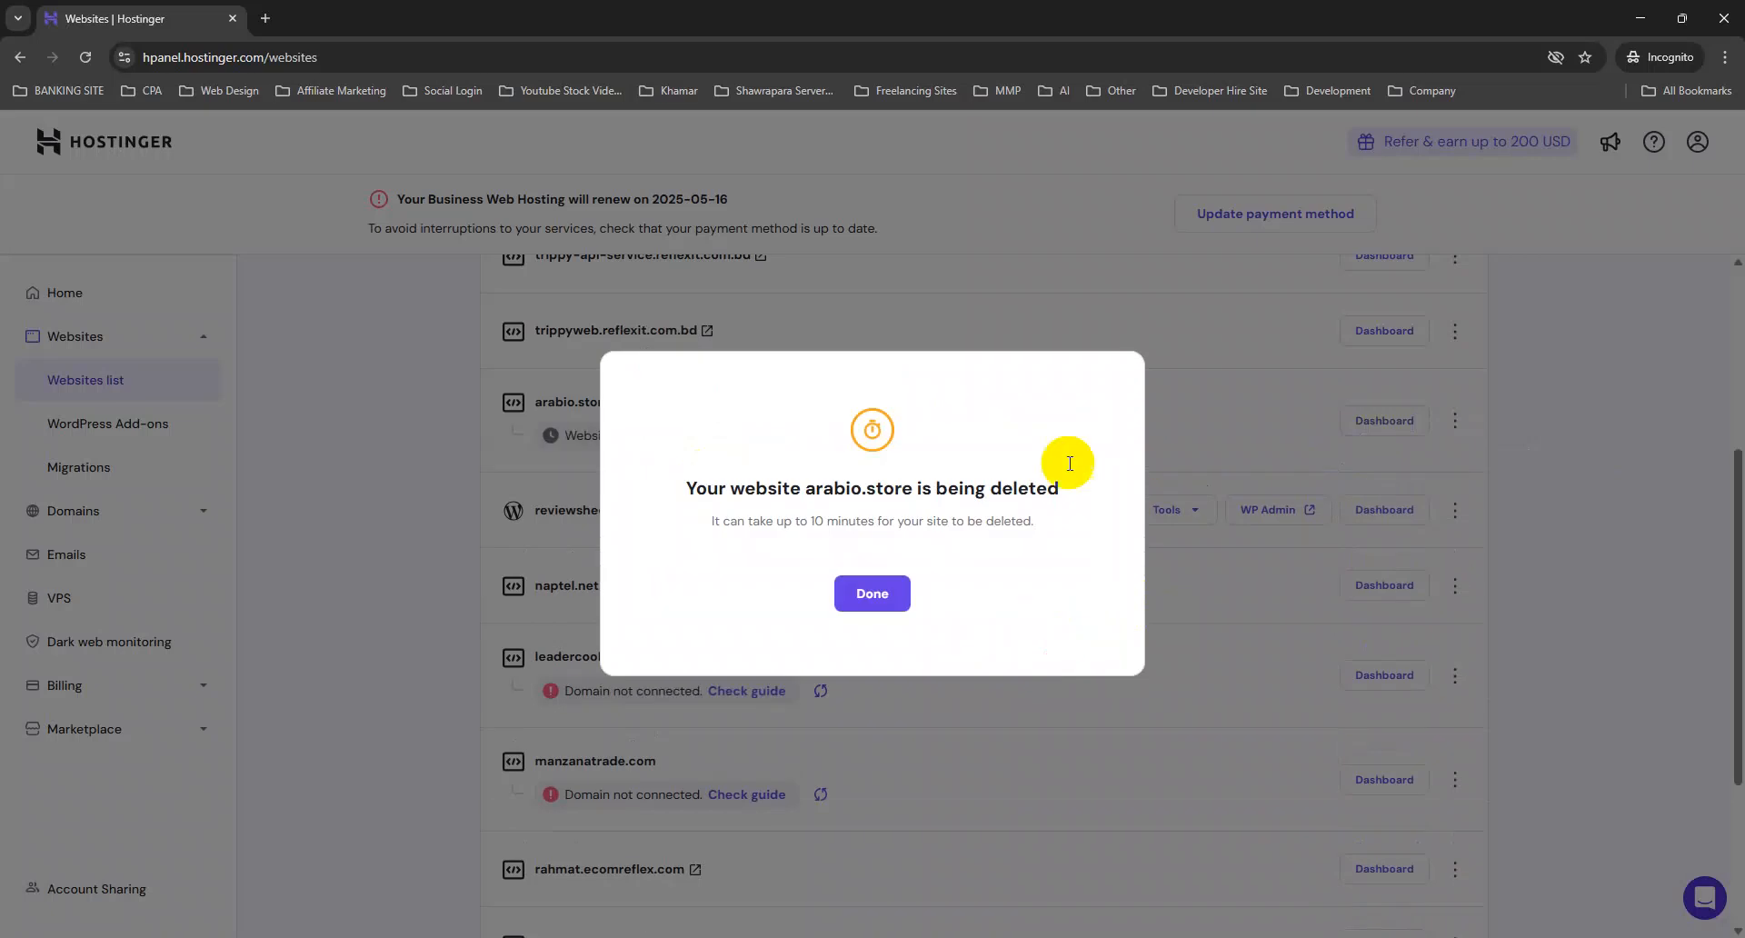
drag(688, 487, 1059, 485)
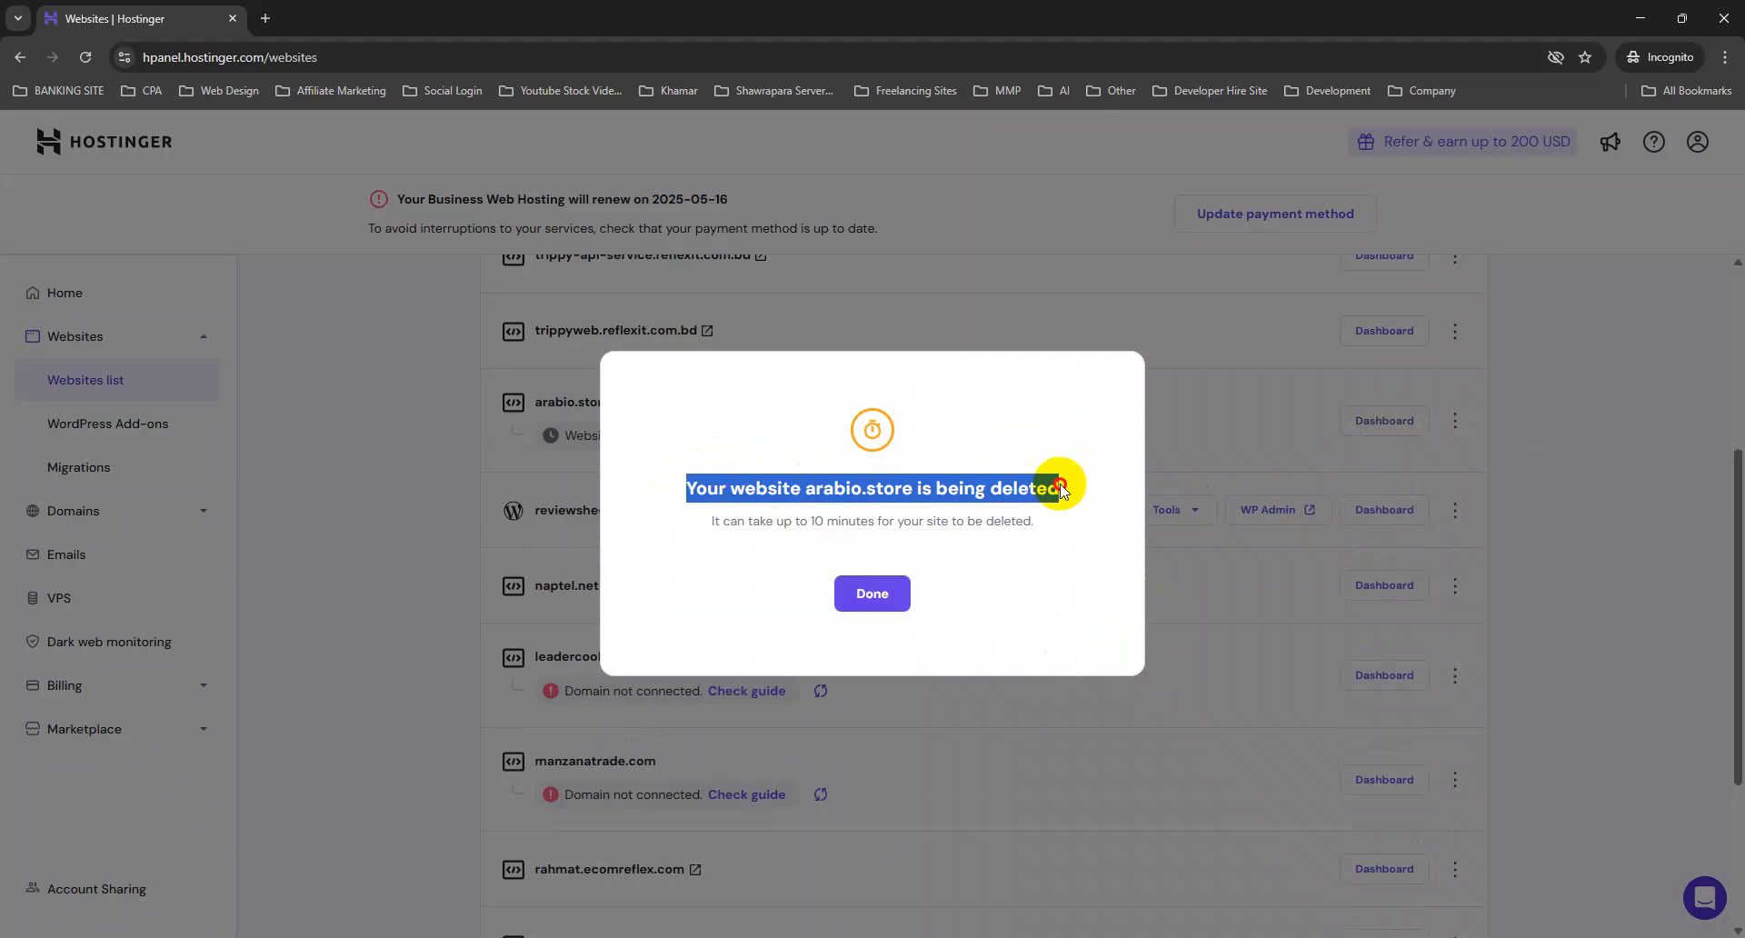
drag(714, 521, 1016, 523)
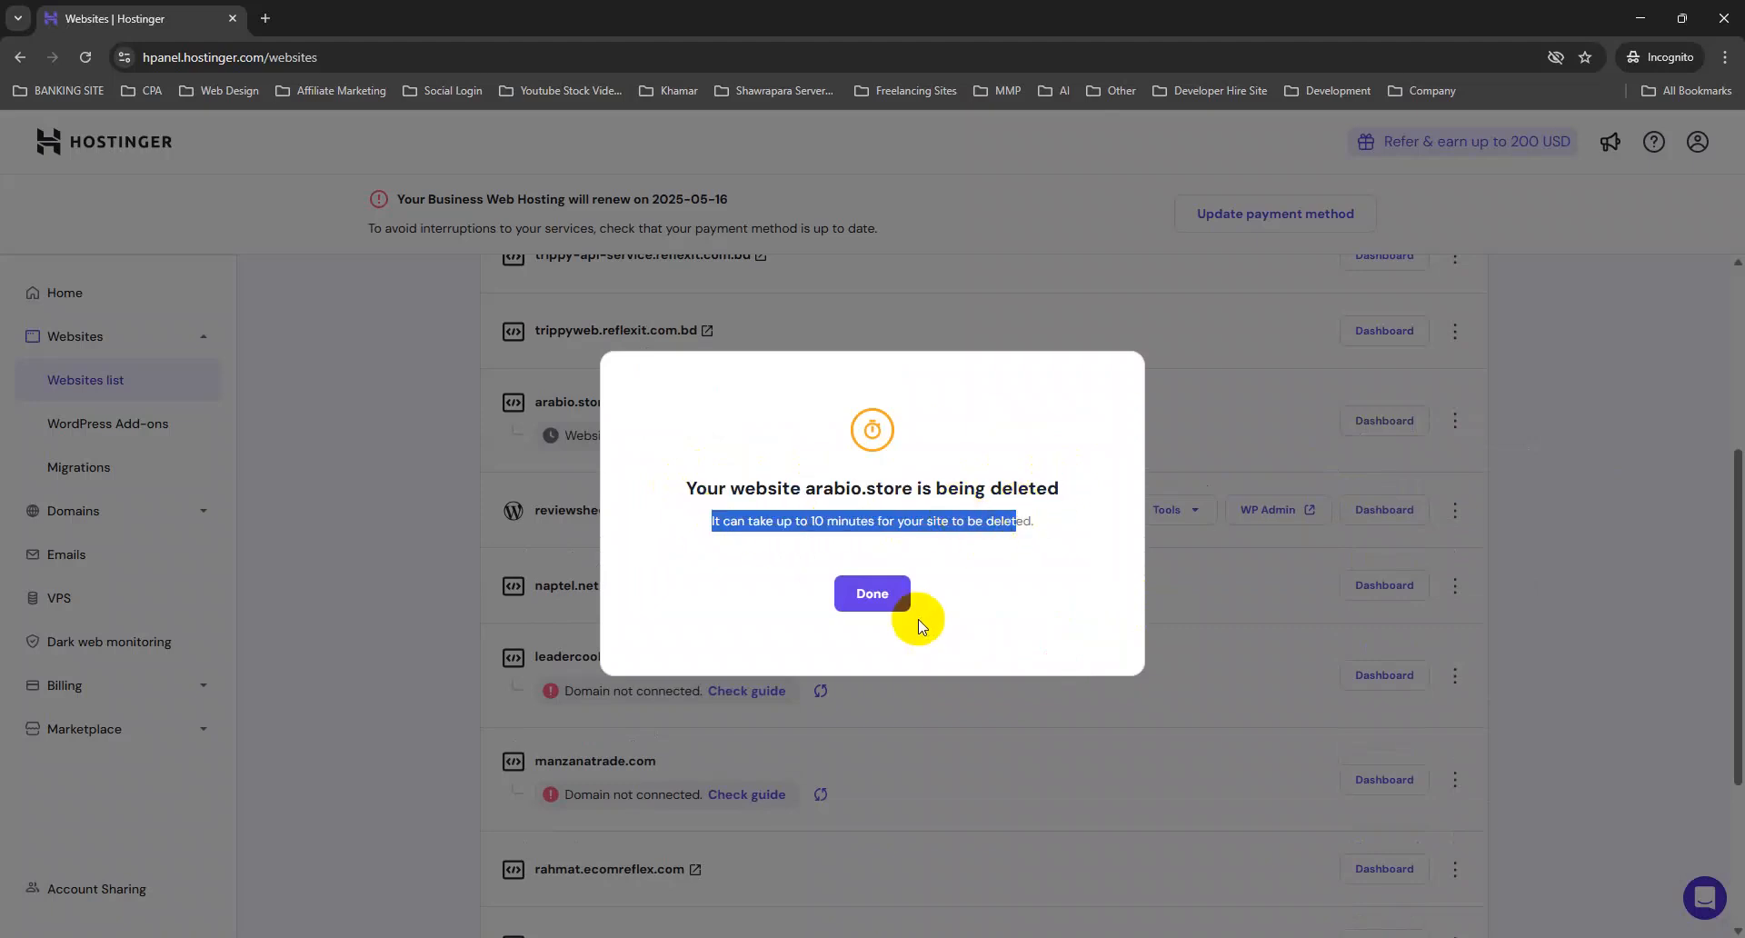
click(878, 608)
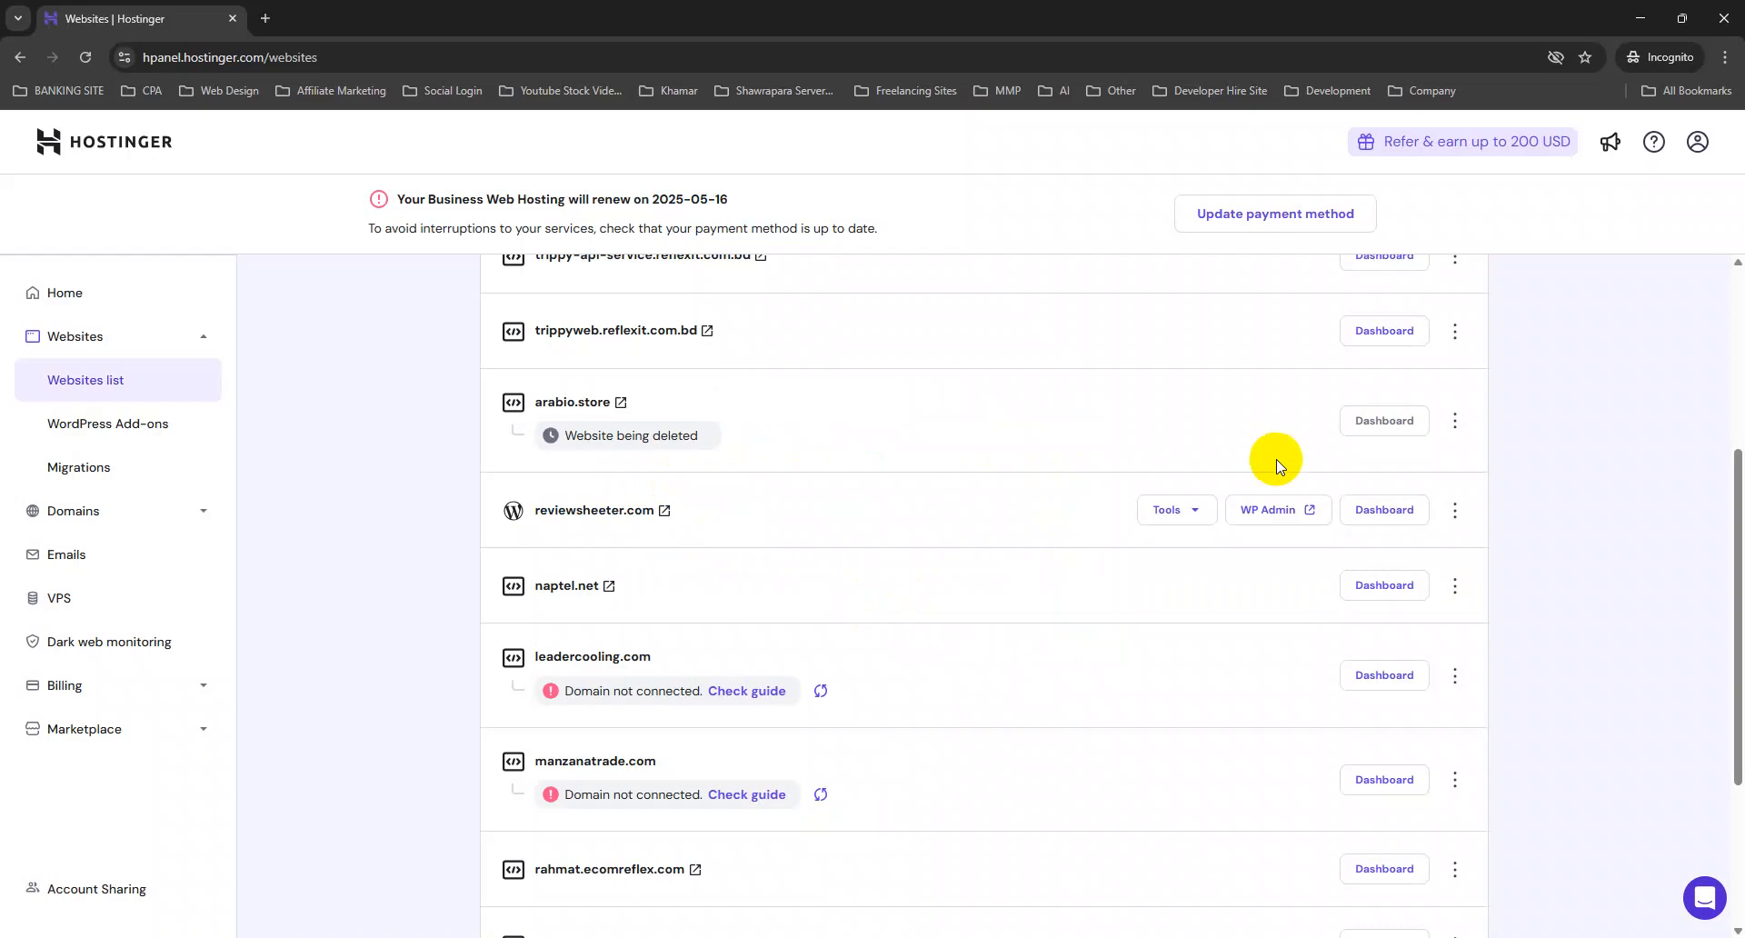
click(1641, 18)
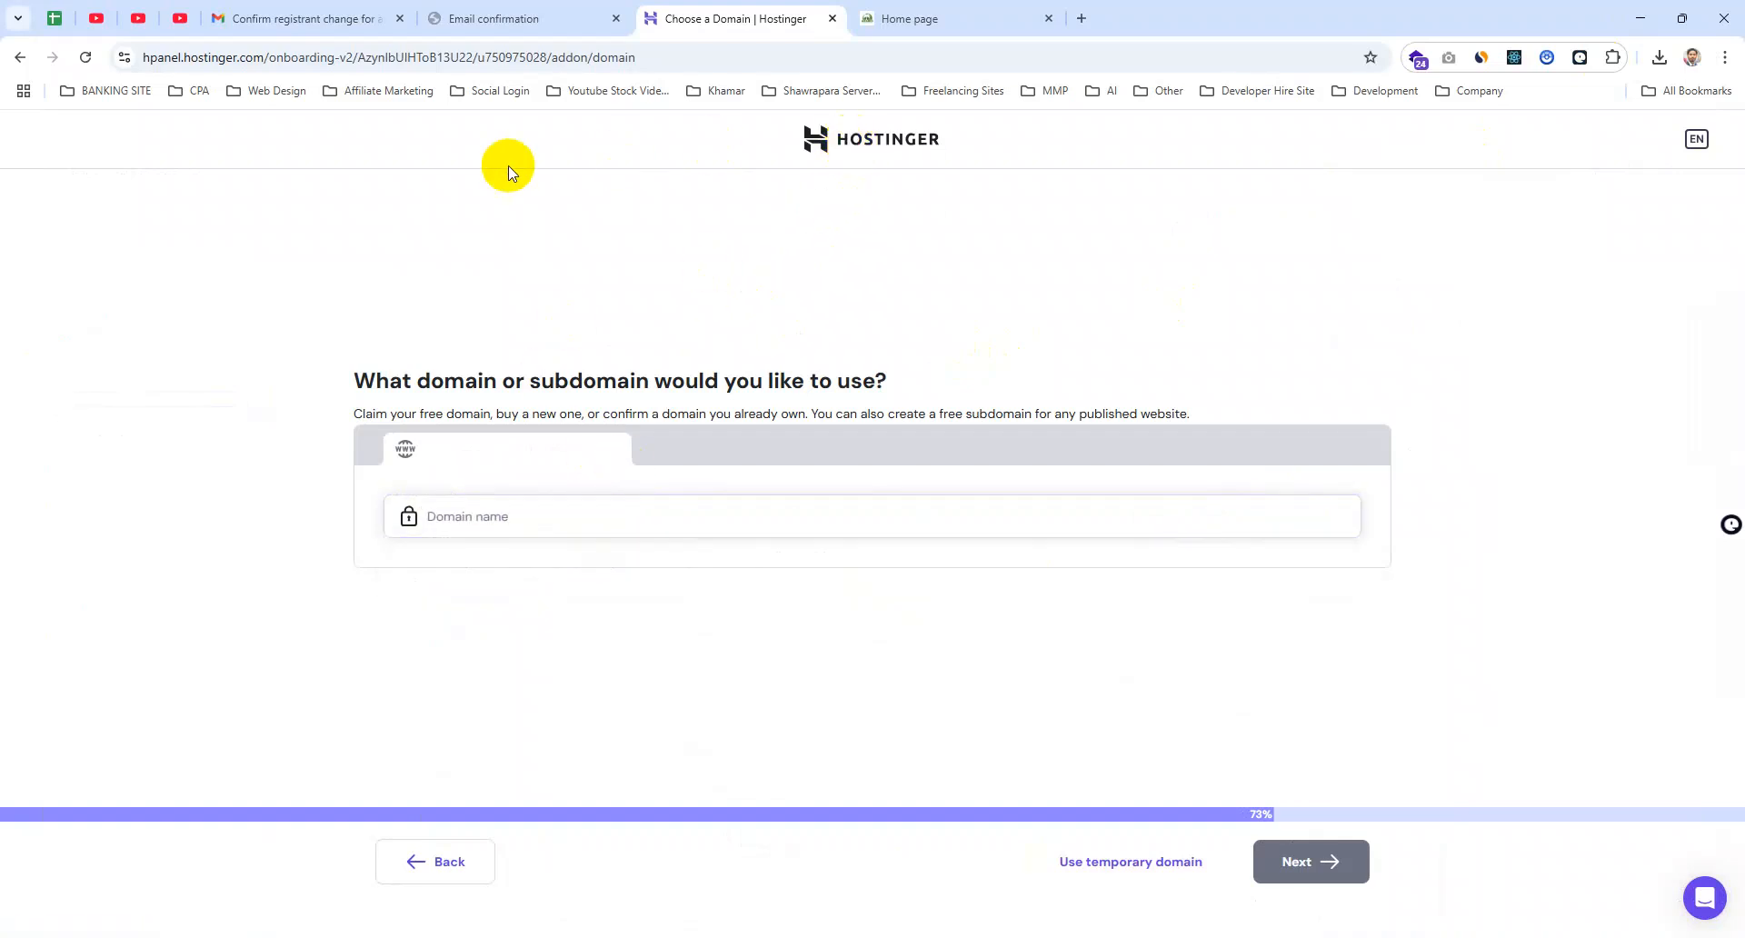
Back out of the website onboarding and confirm leaving it
click(443, 865)
click(445, 859)
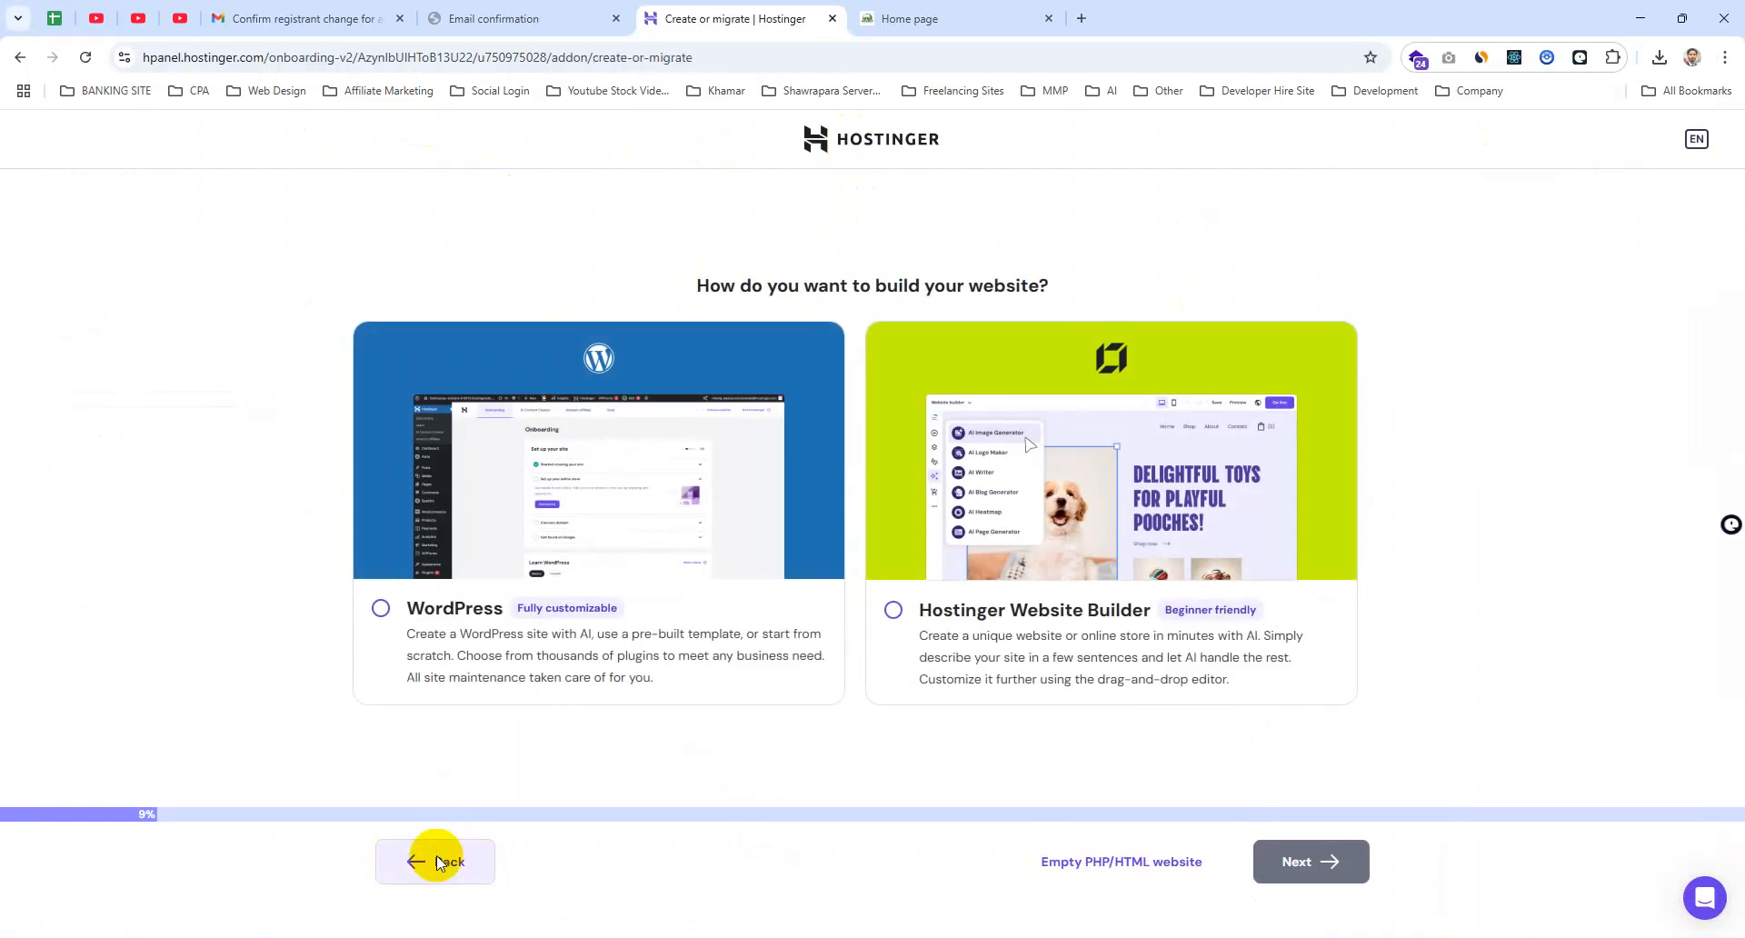
click(859, 133)
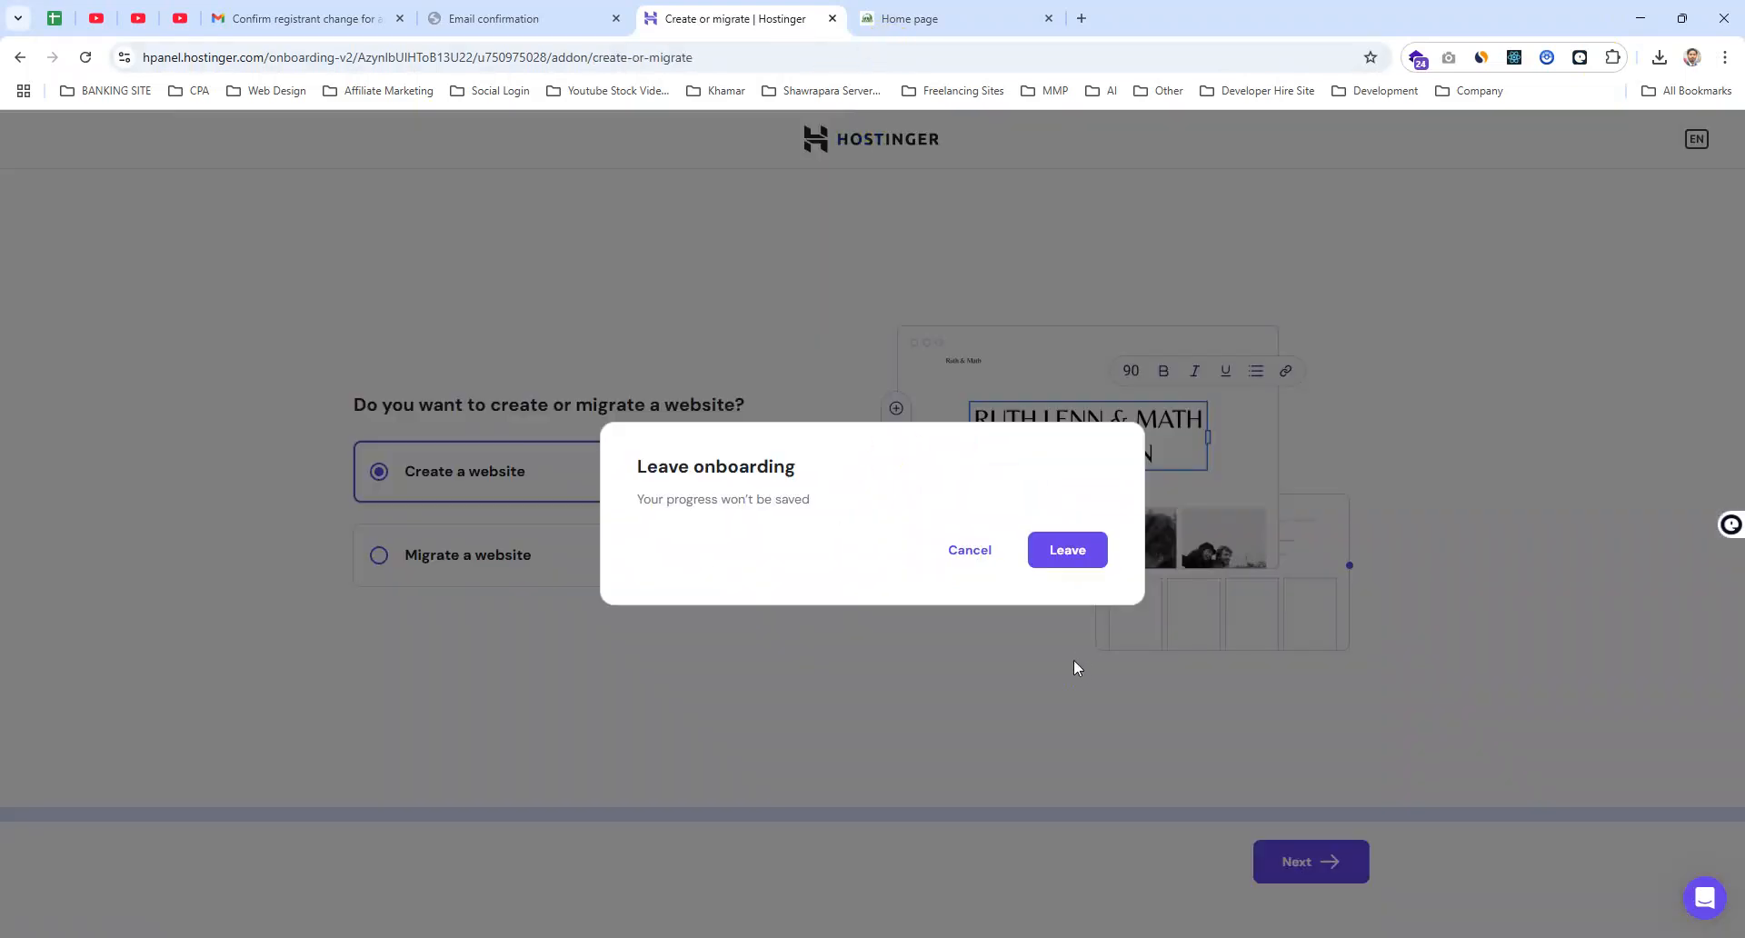
click(1068, 550)
From arabio.store's domain overview, restart hosting setup choosing Create a website
scroll(609, 597, down, 3)
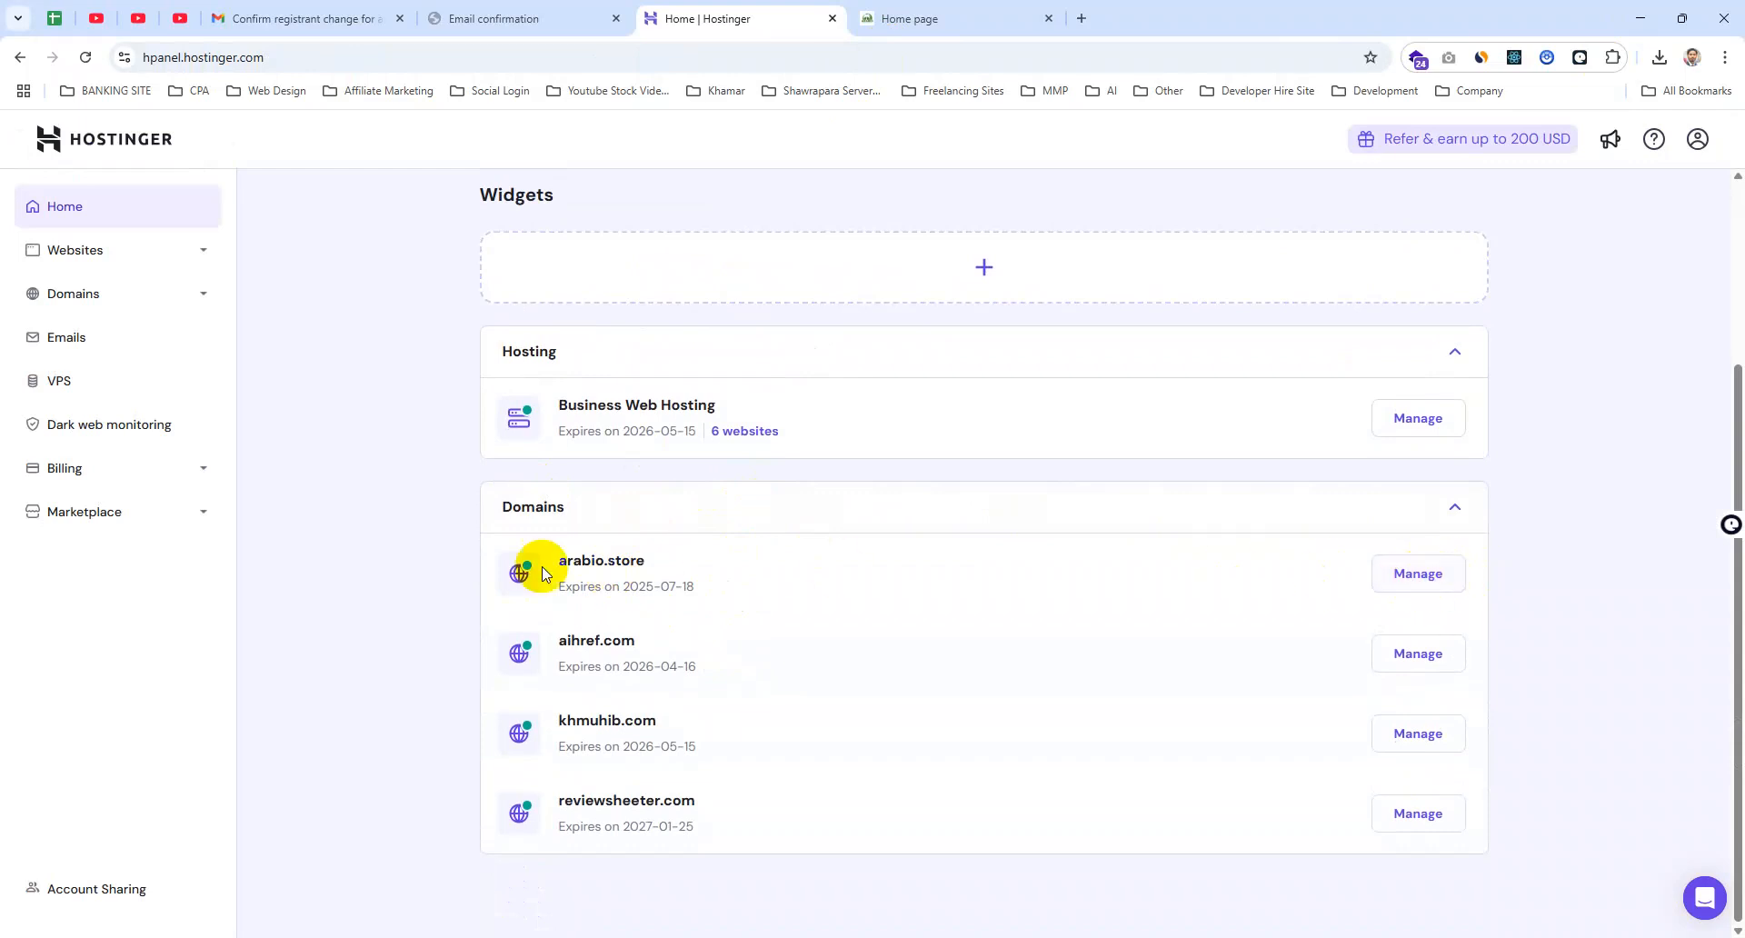
double_click(571, 560)
click(1405, 578)
scroll(1176, 543, down, 4)
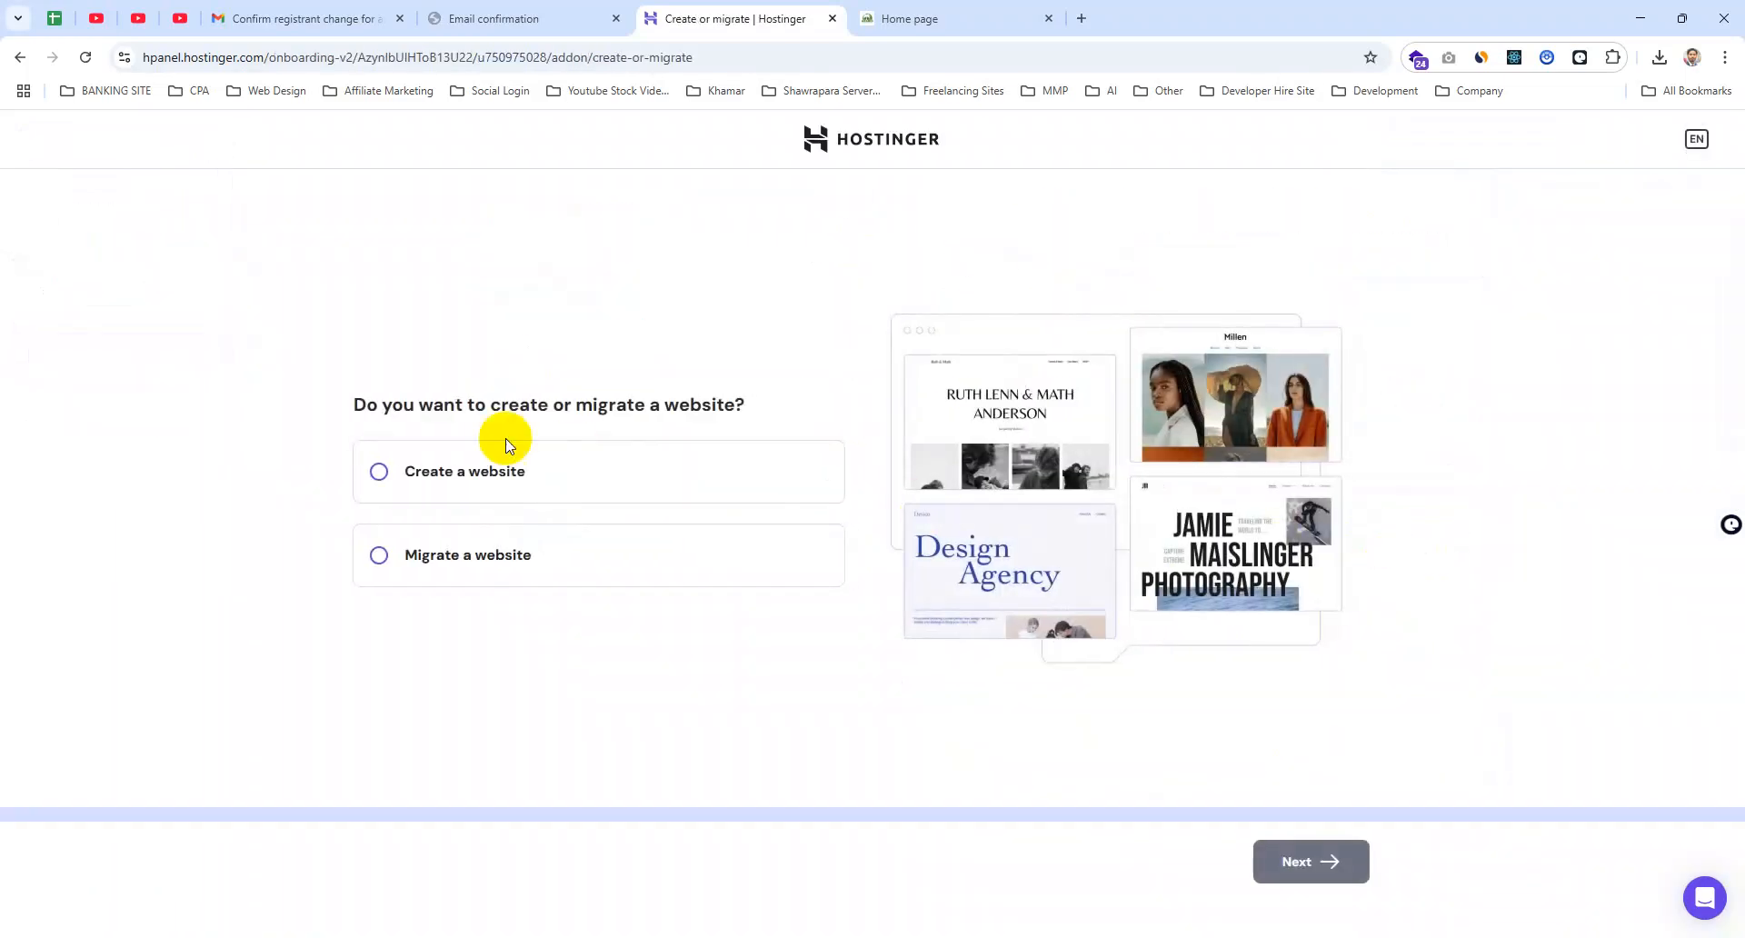
click(444, 483)
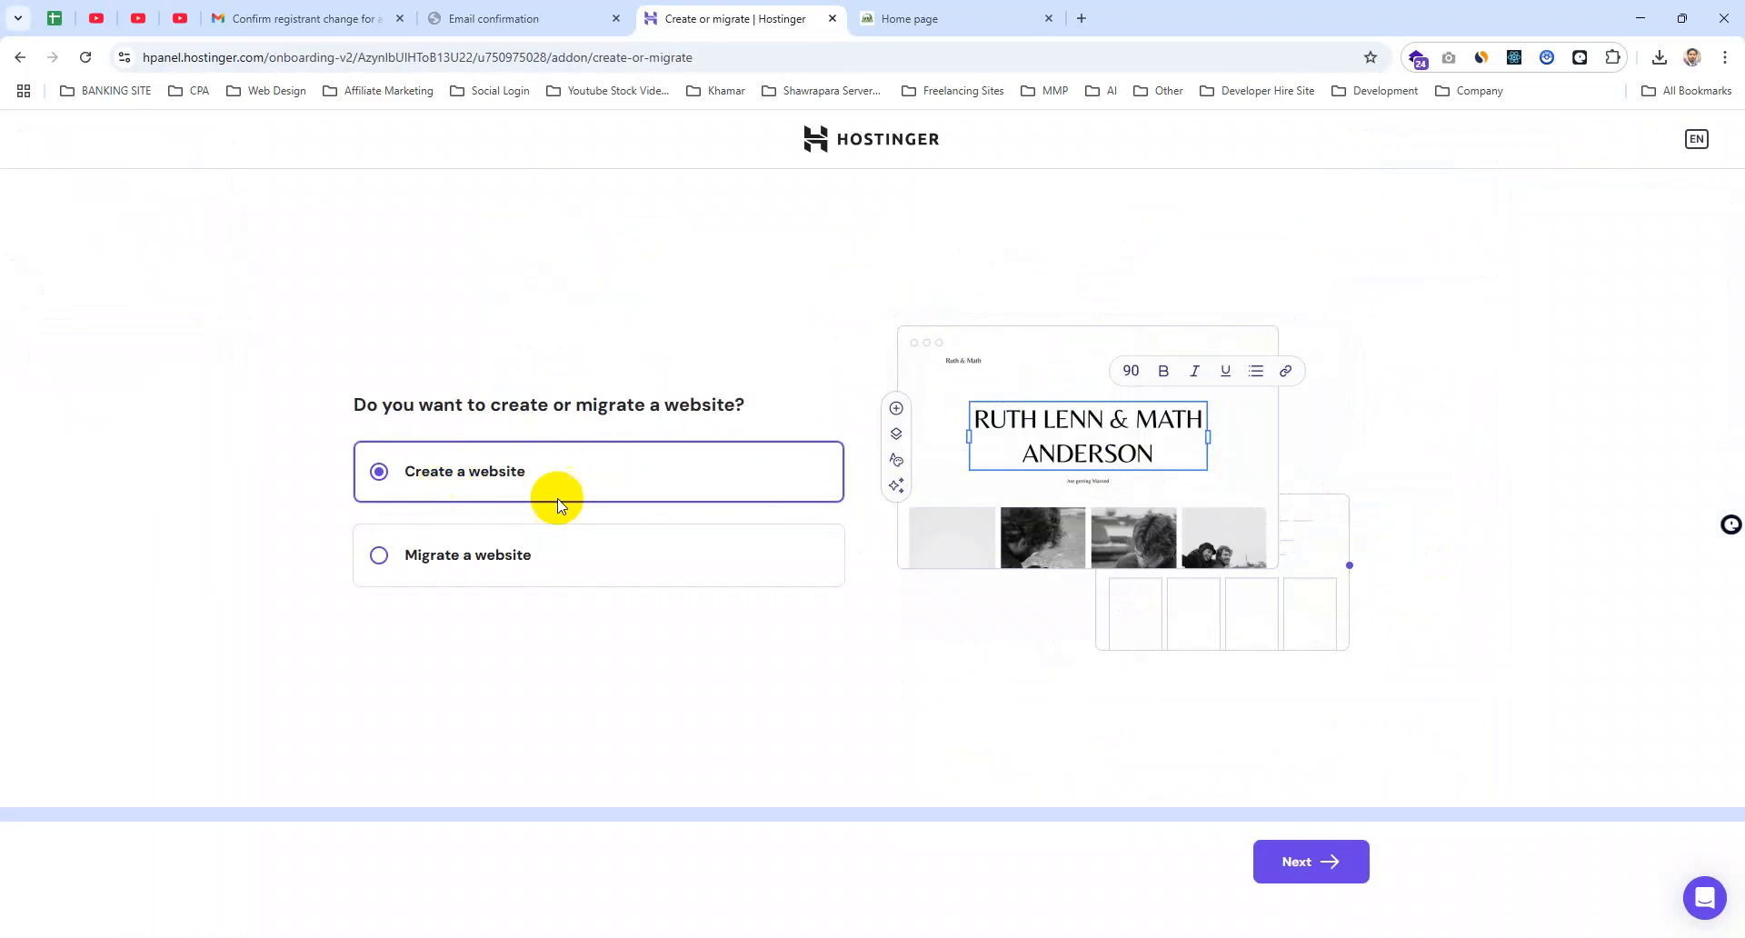
click(1335, 860)
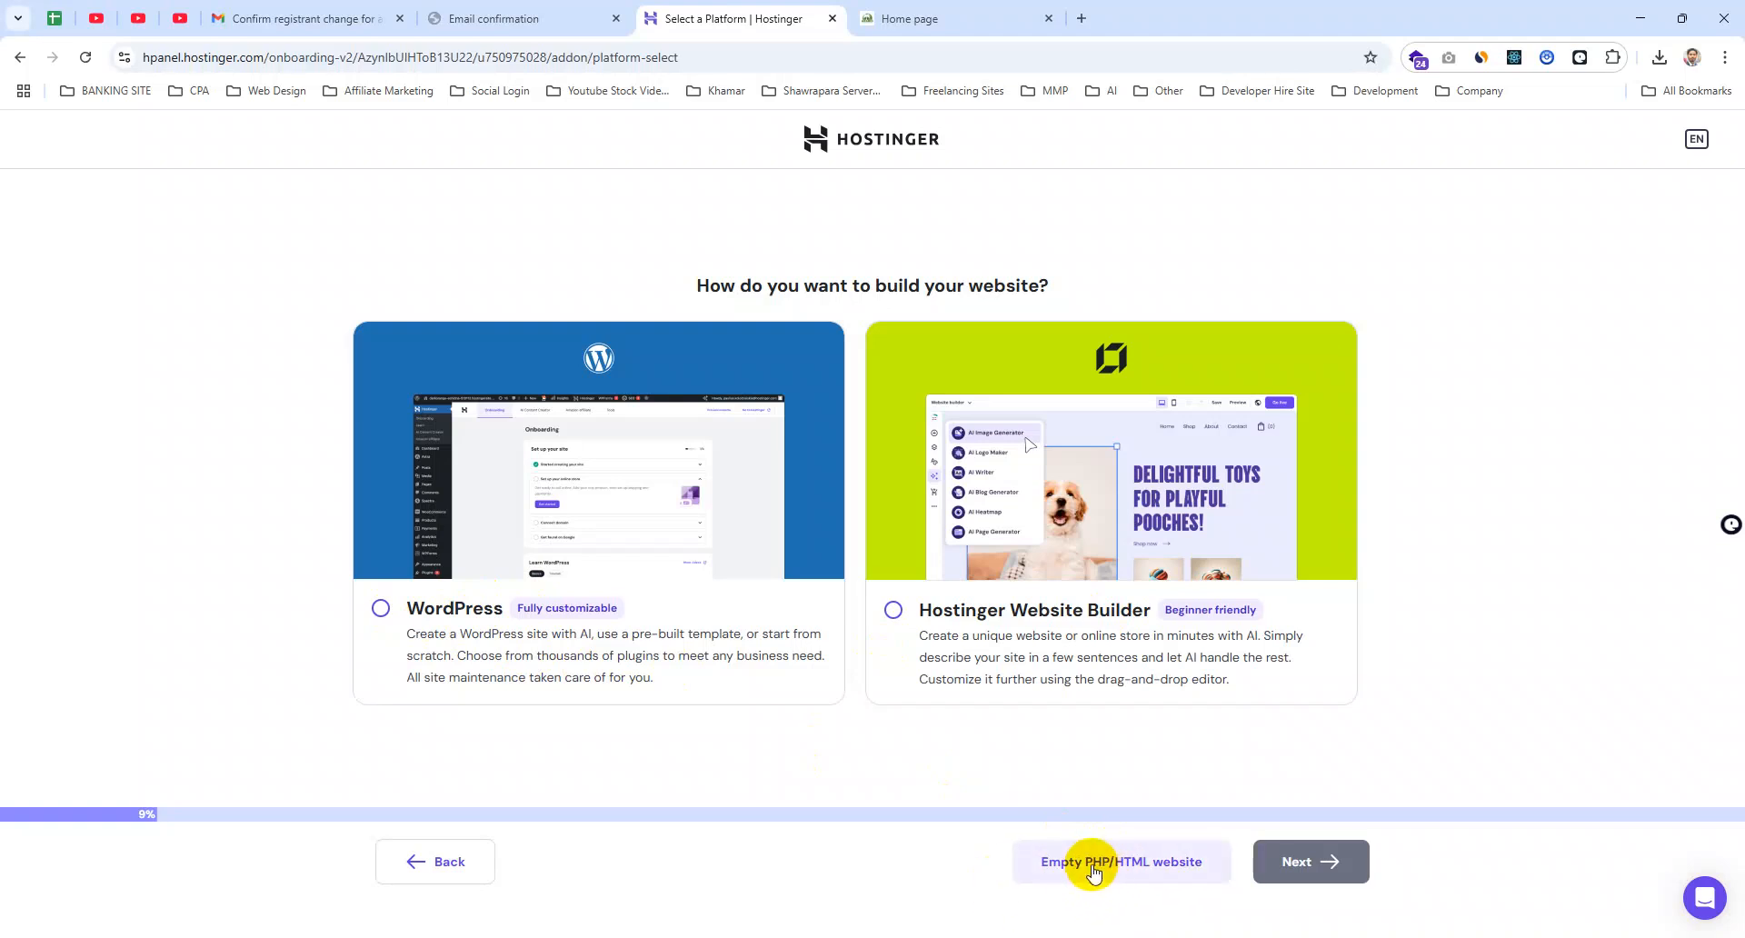
Choose Empty PHP/HTML website with the owned arabio.store domain and finish setup
click(1094, 871)
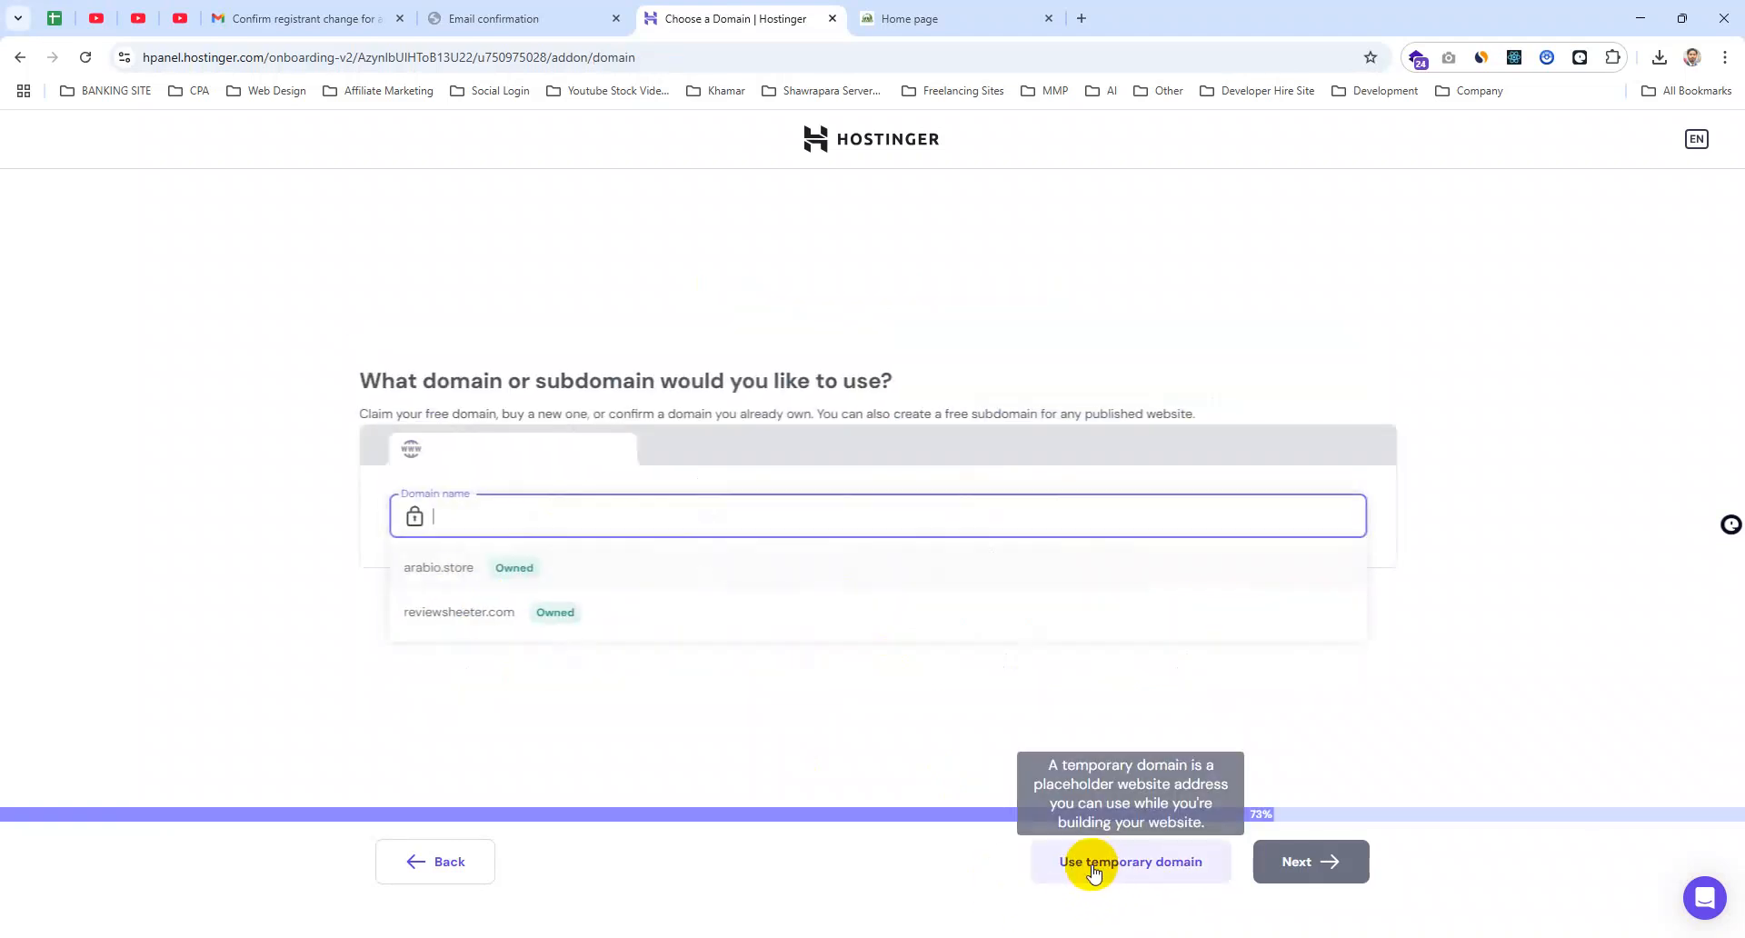
click(432, 571)
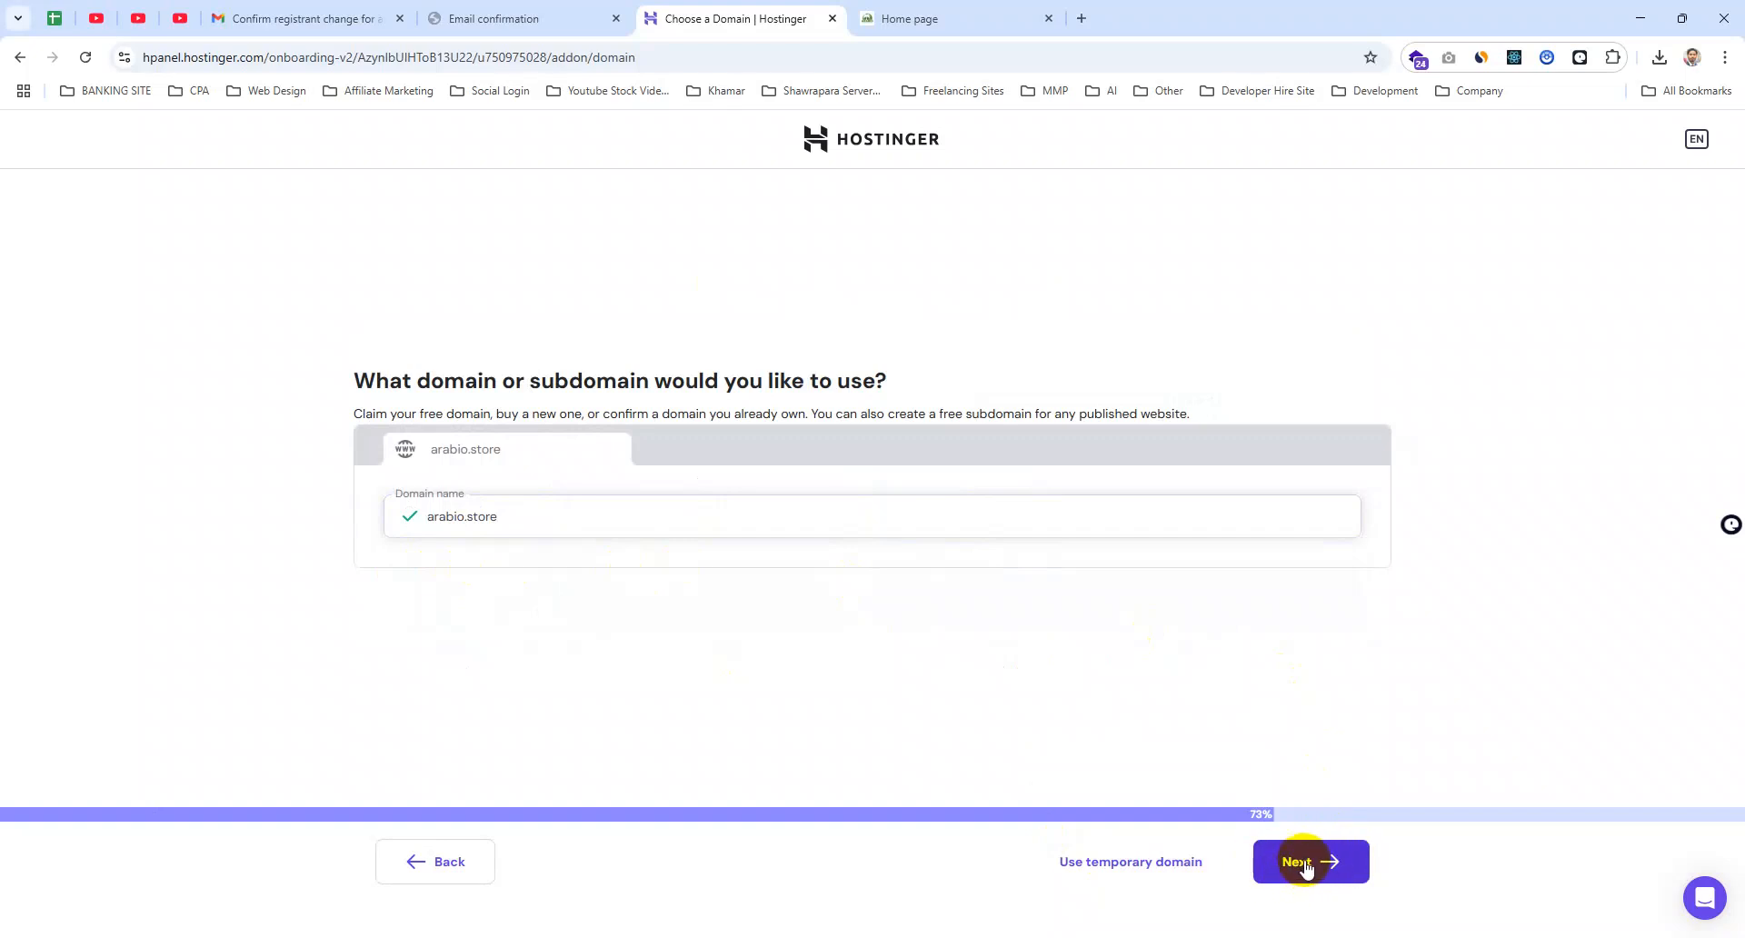
click(1314, 863)
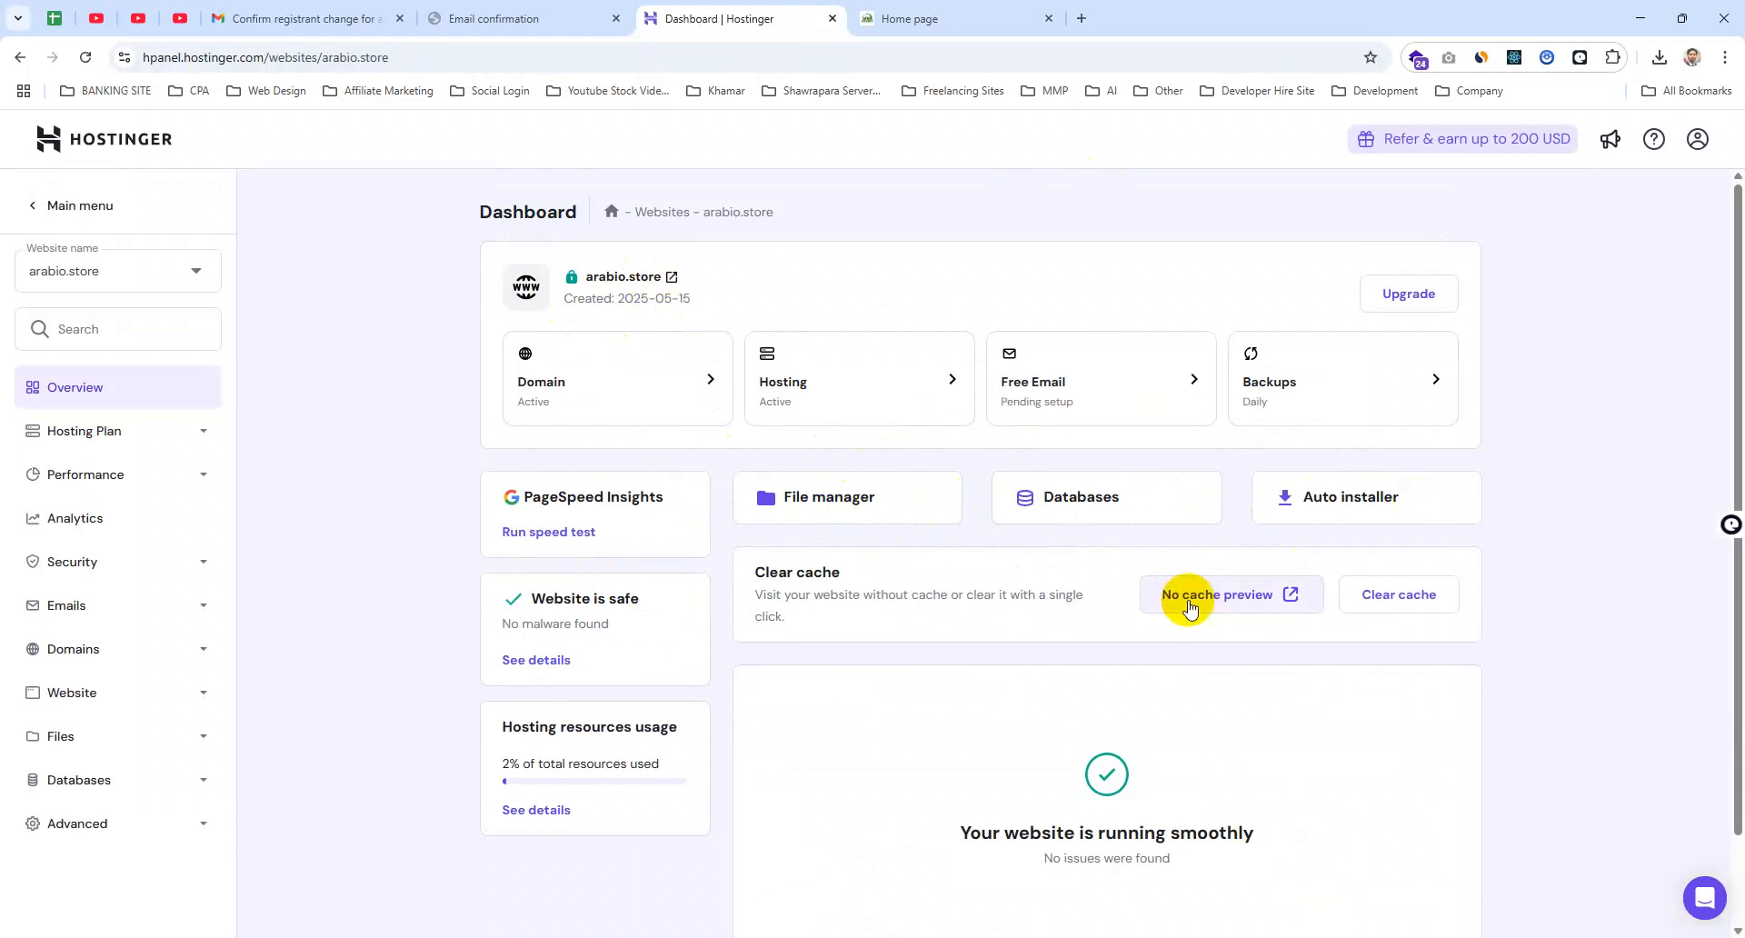
Open the live arabio.store site in a new tab, then go to the old store's home page tab
click(622, 278)
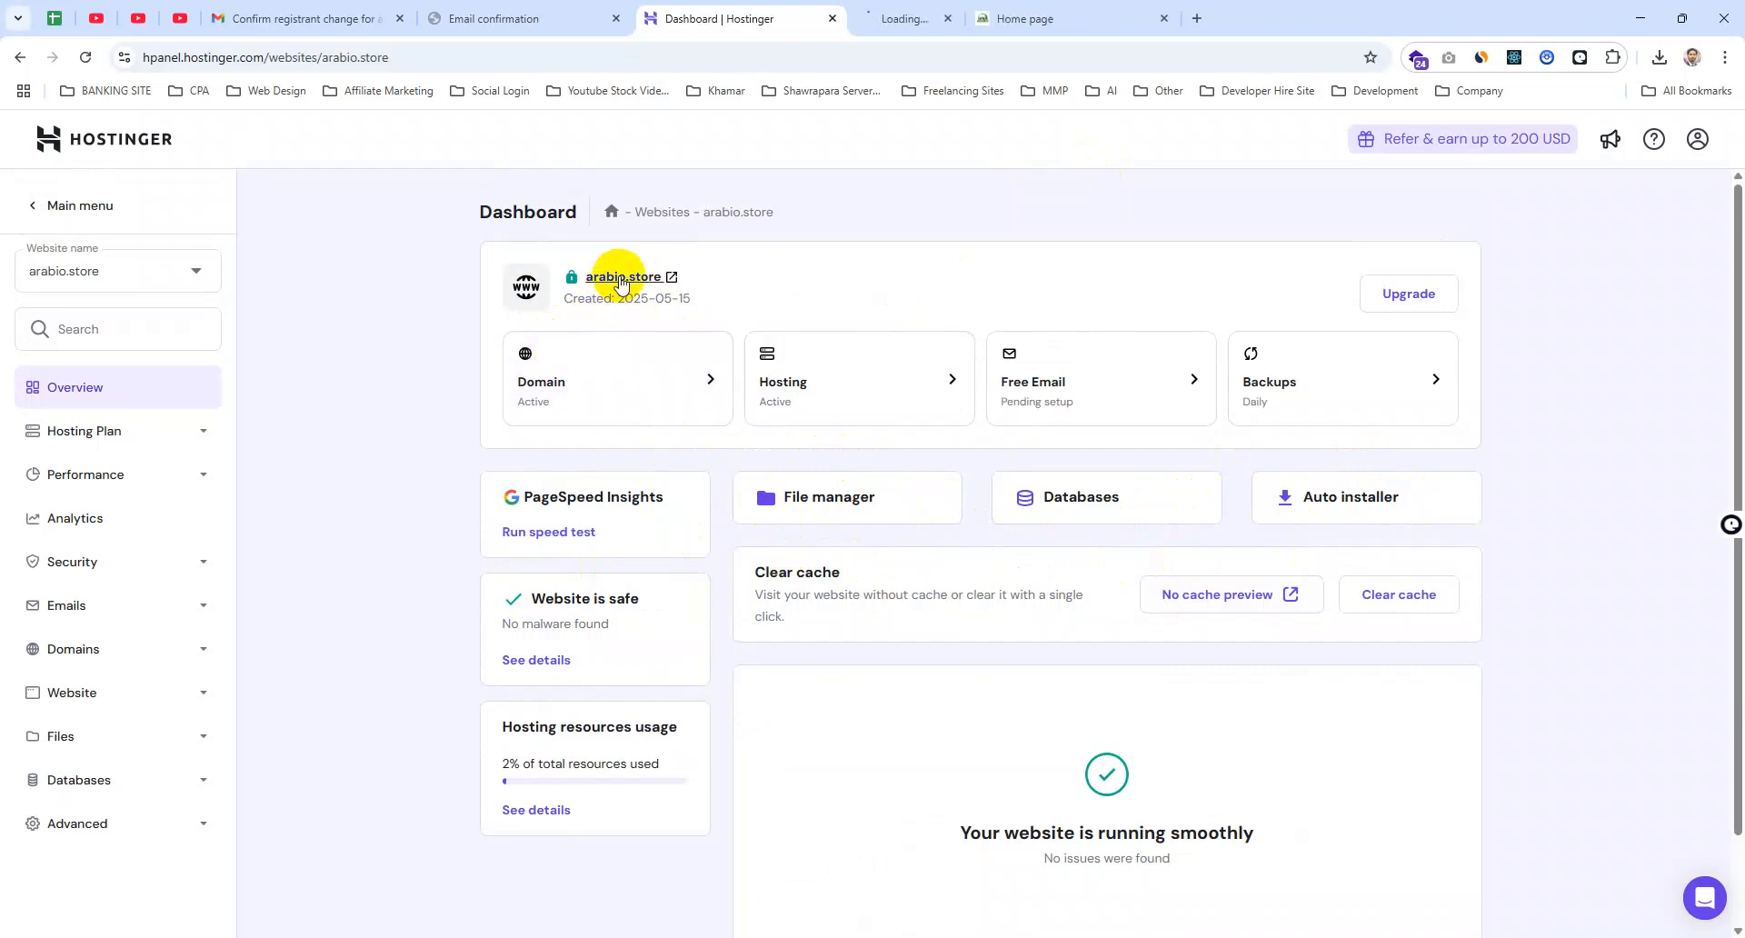
click(959, 14)
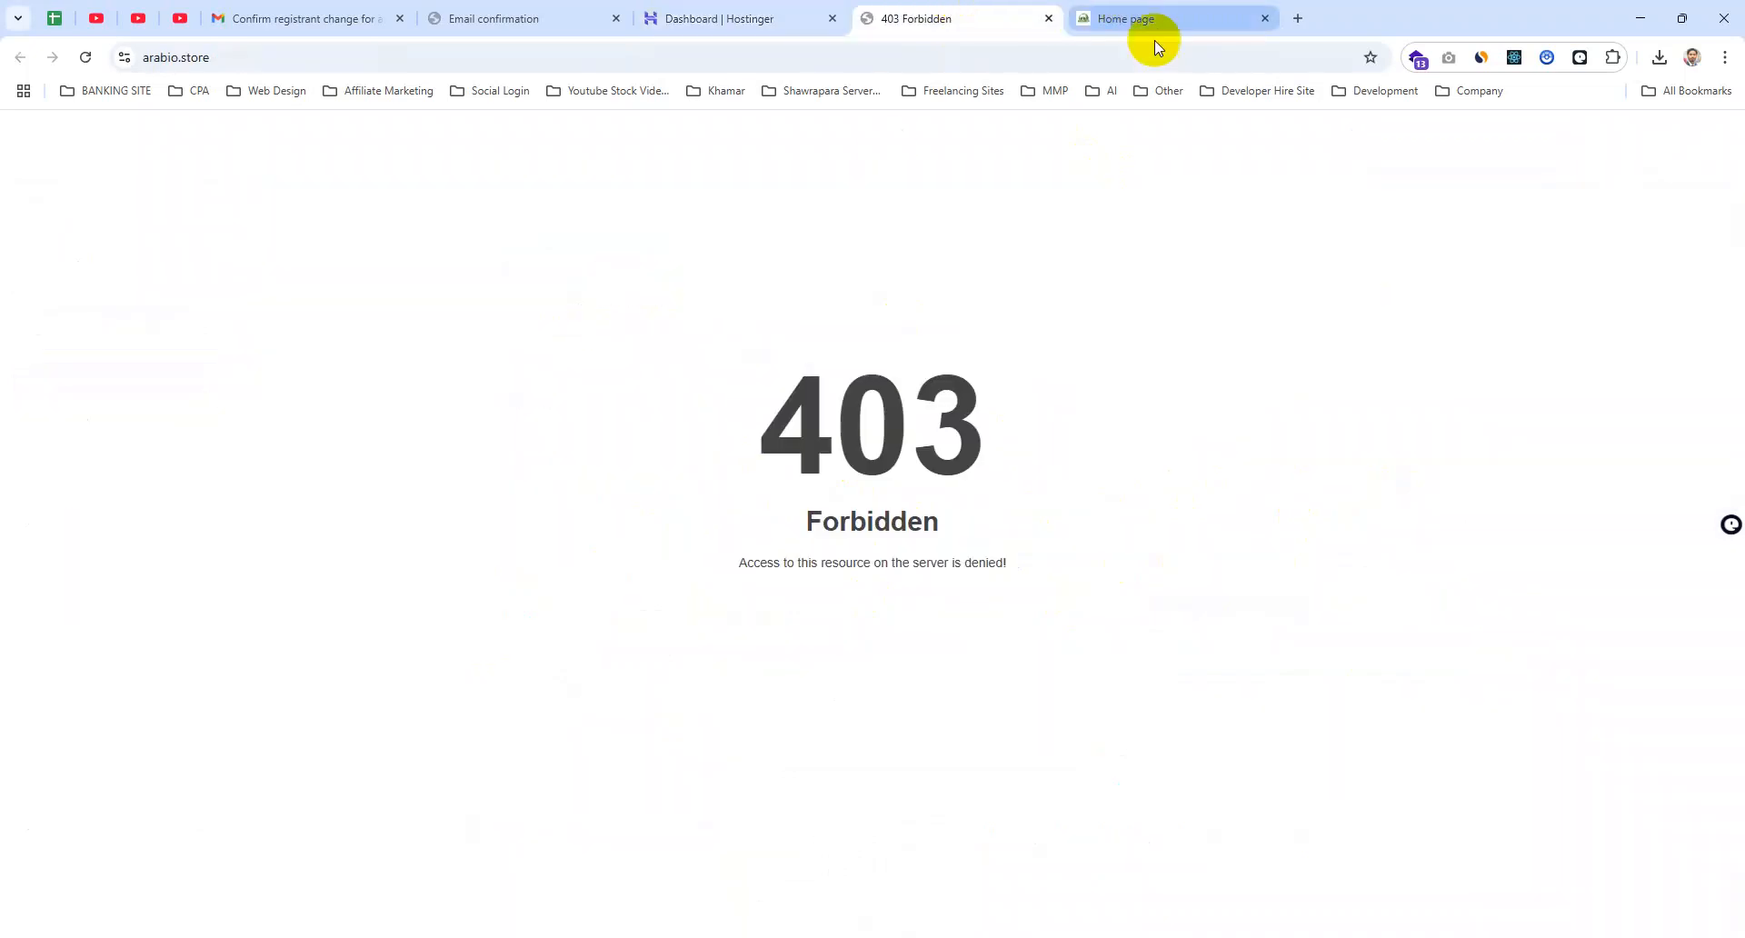
click(1140, 7)
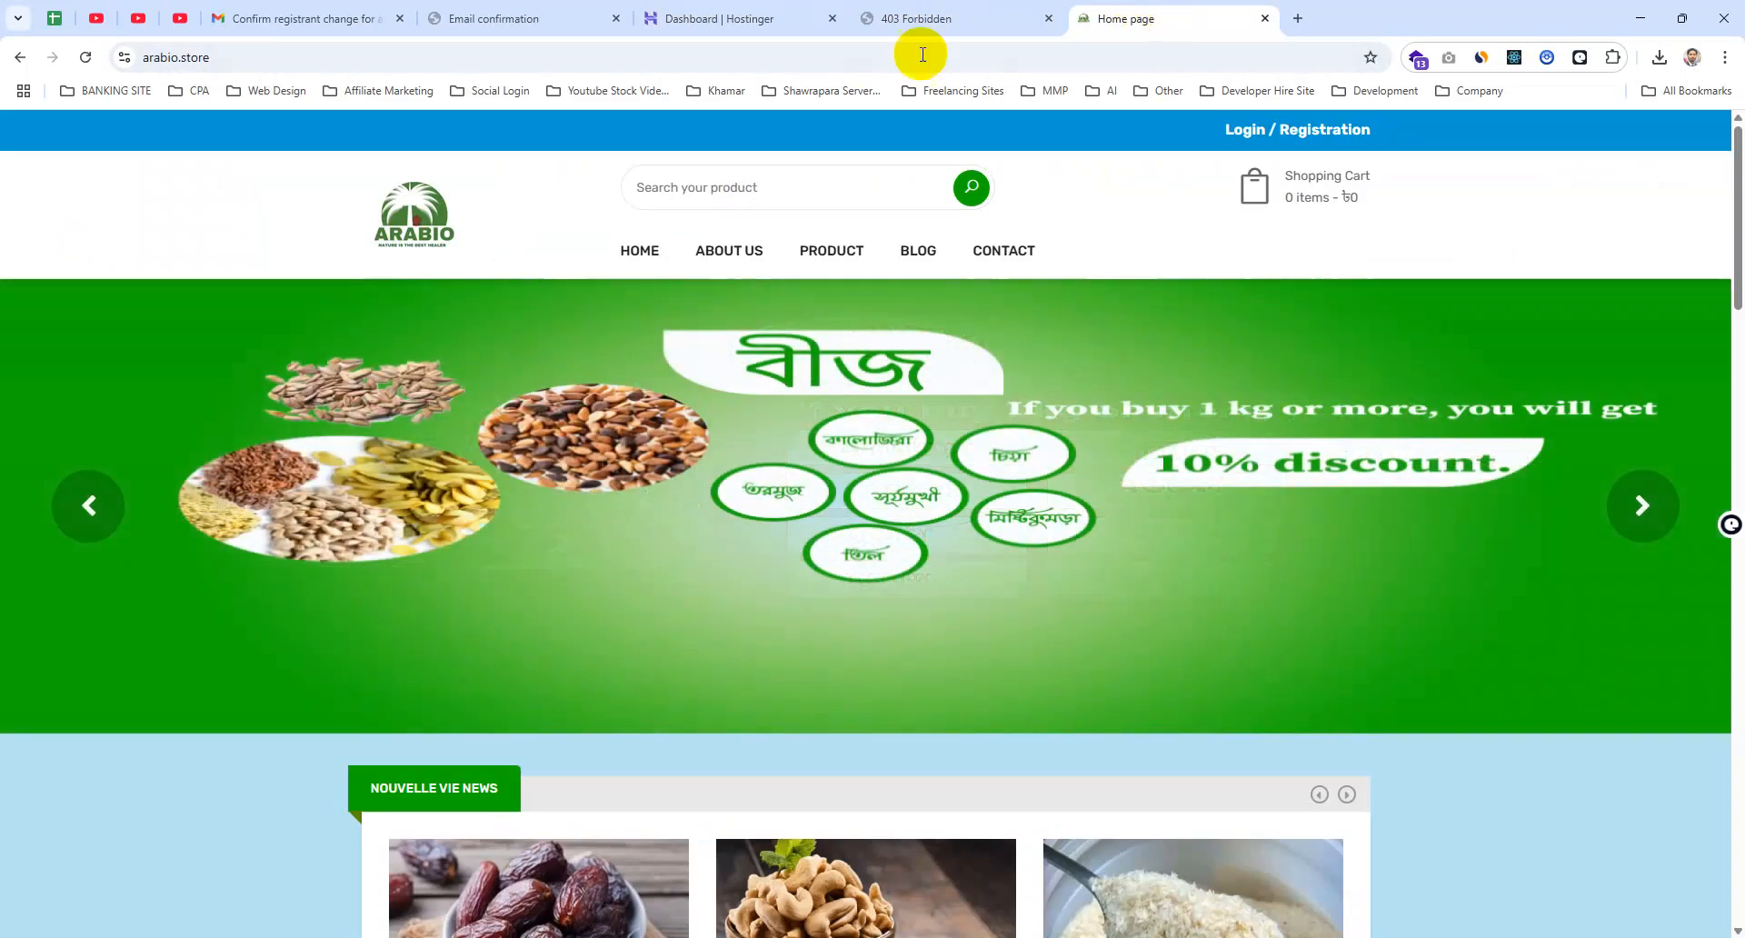
Reload the old store page to confirm 403 Forbidden, close that tab, and return to the Dashboard
click(264, 53)
click(987, 88)
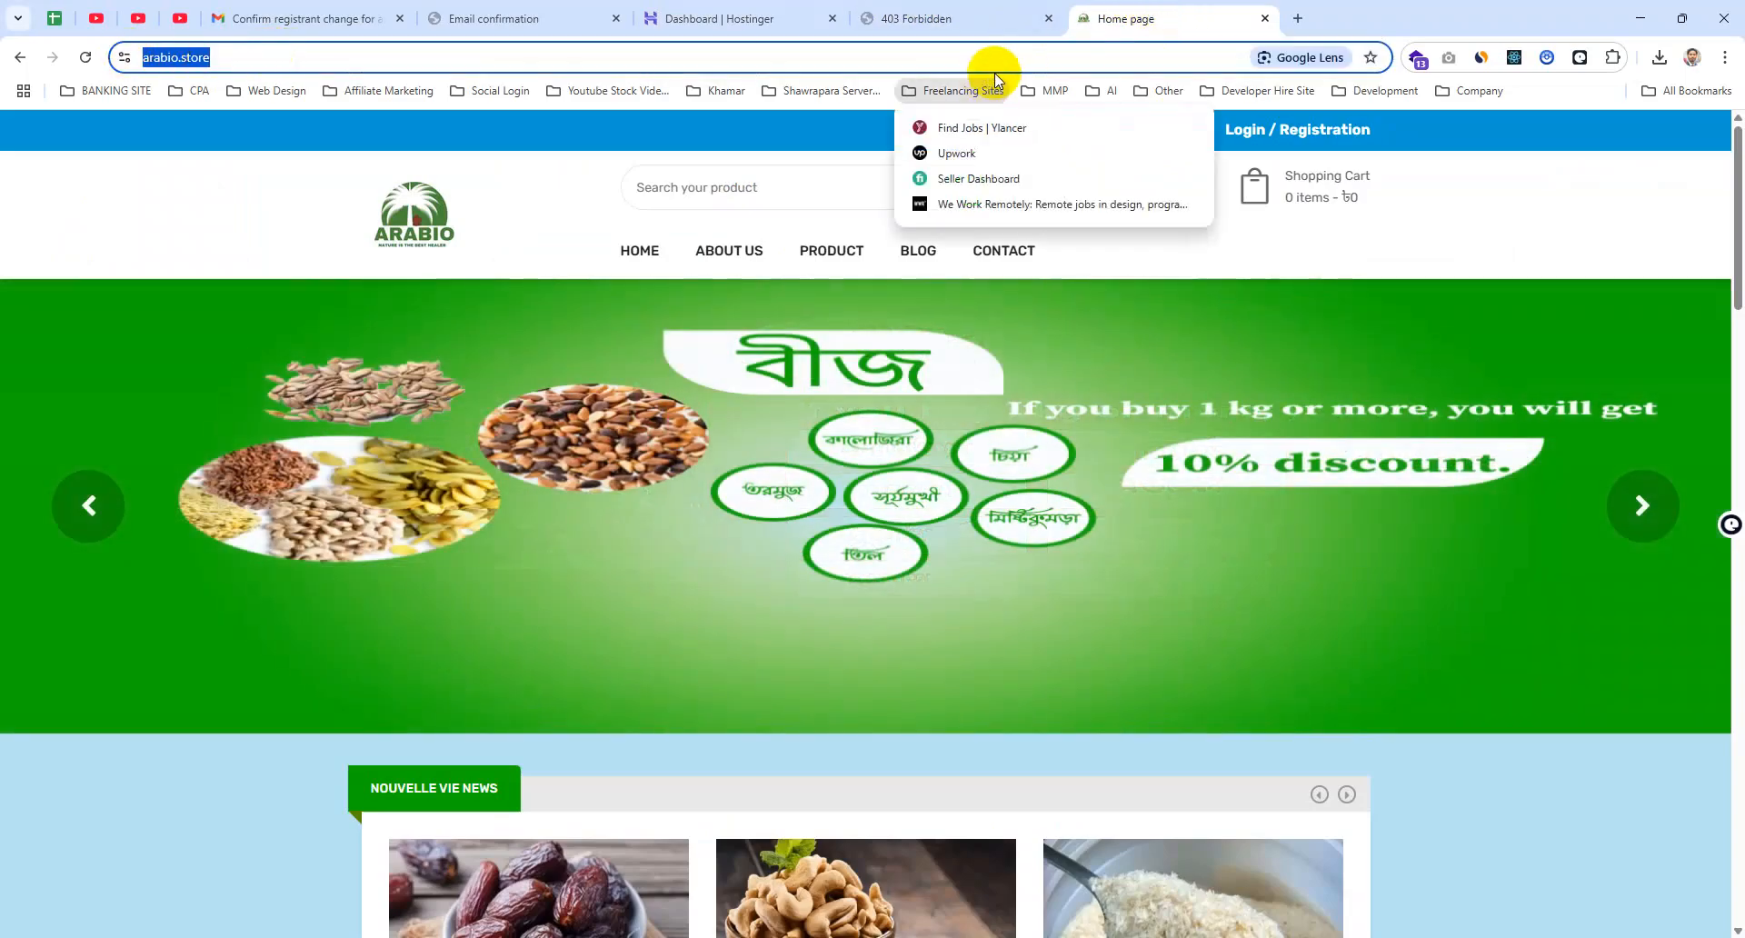
click(1004, 56)
key(Return)
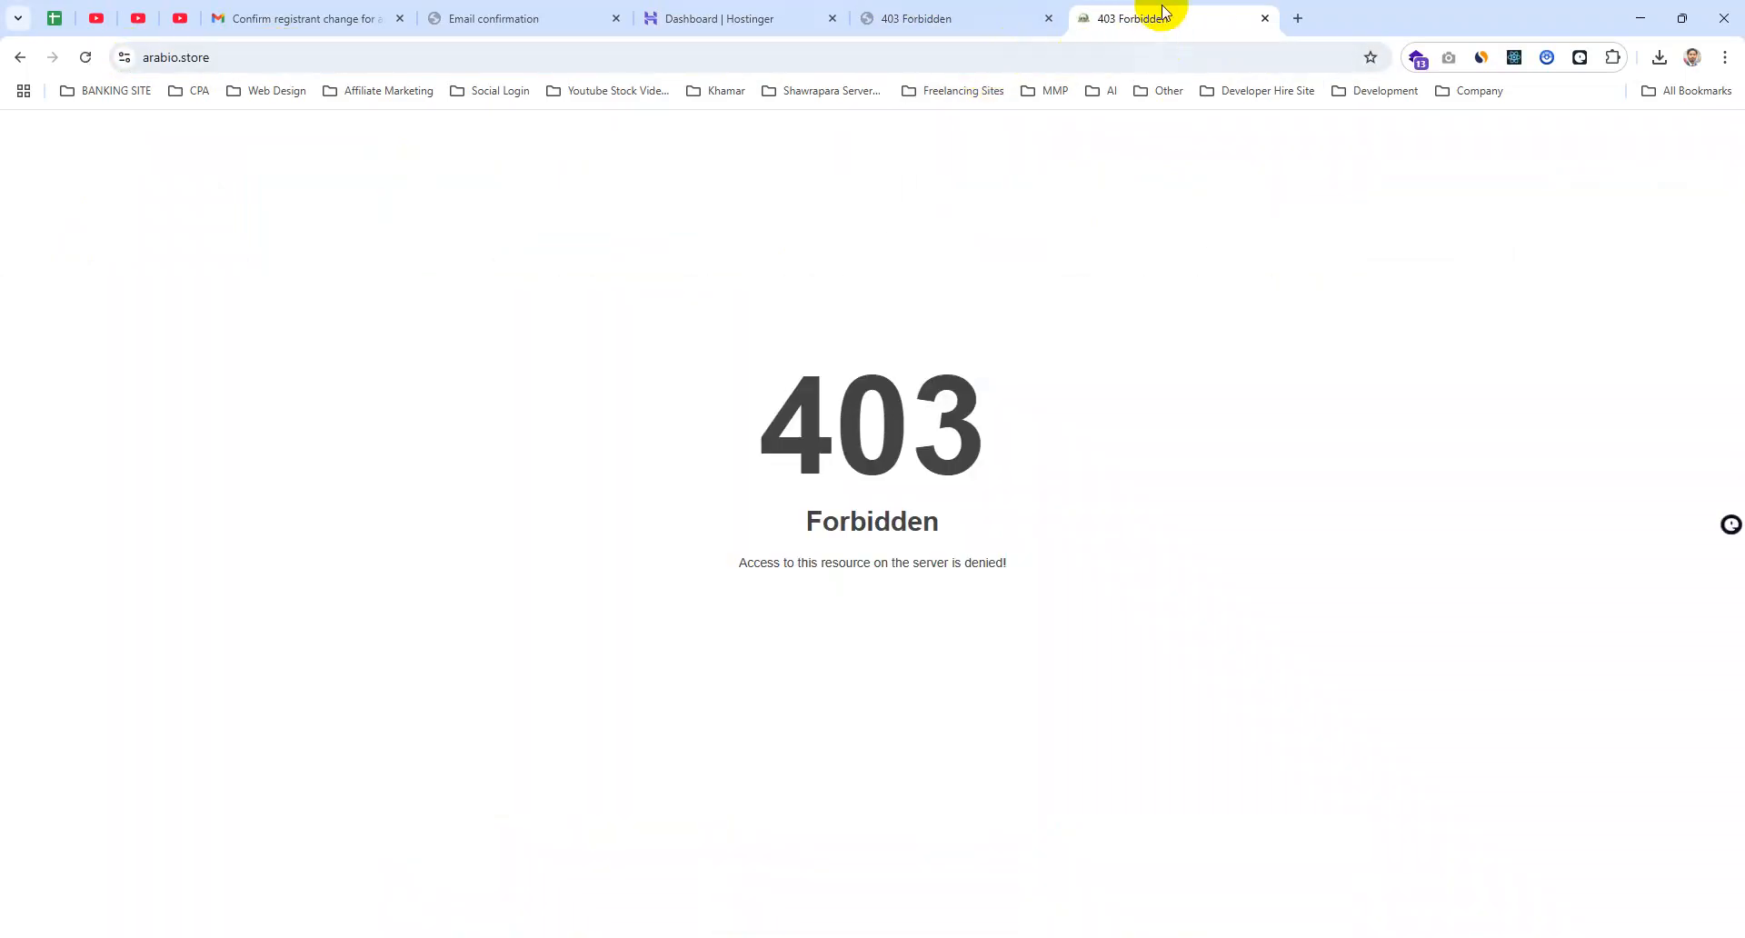
key(ctrl+w)
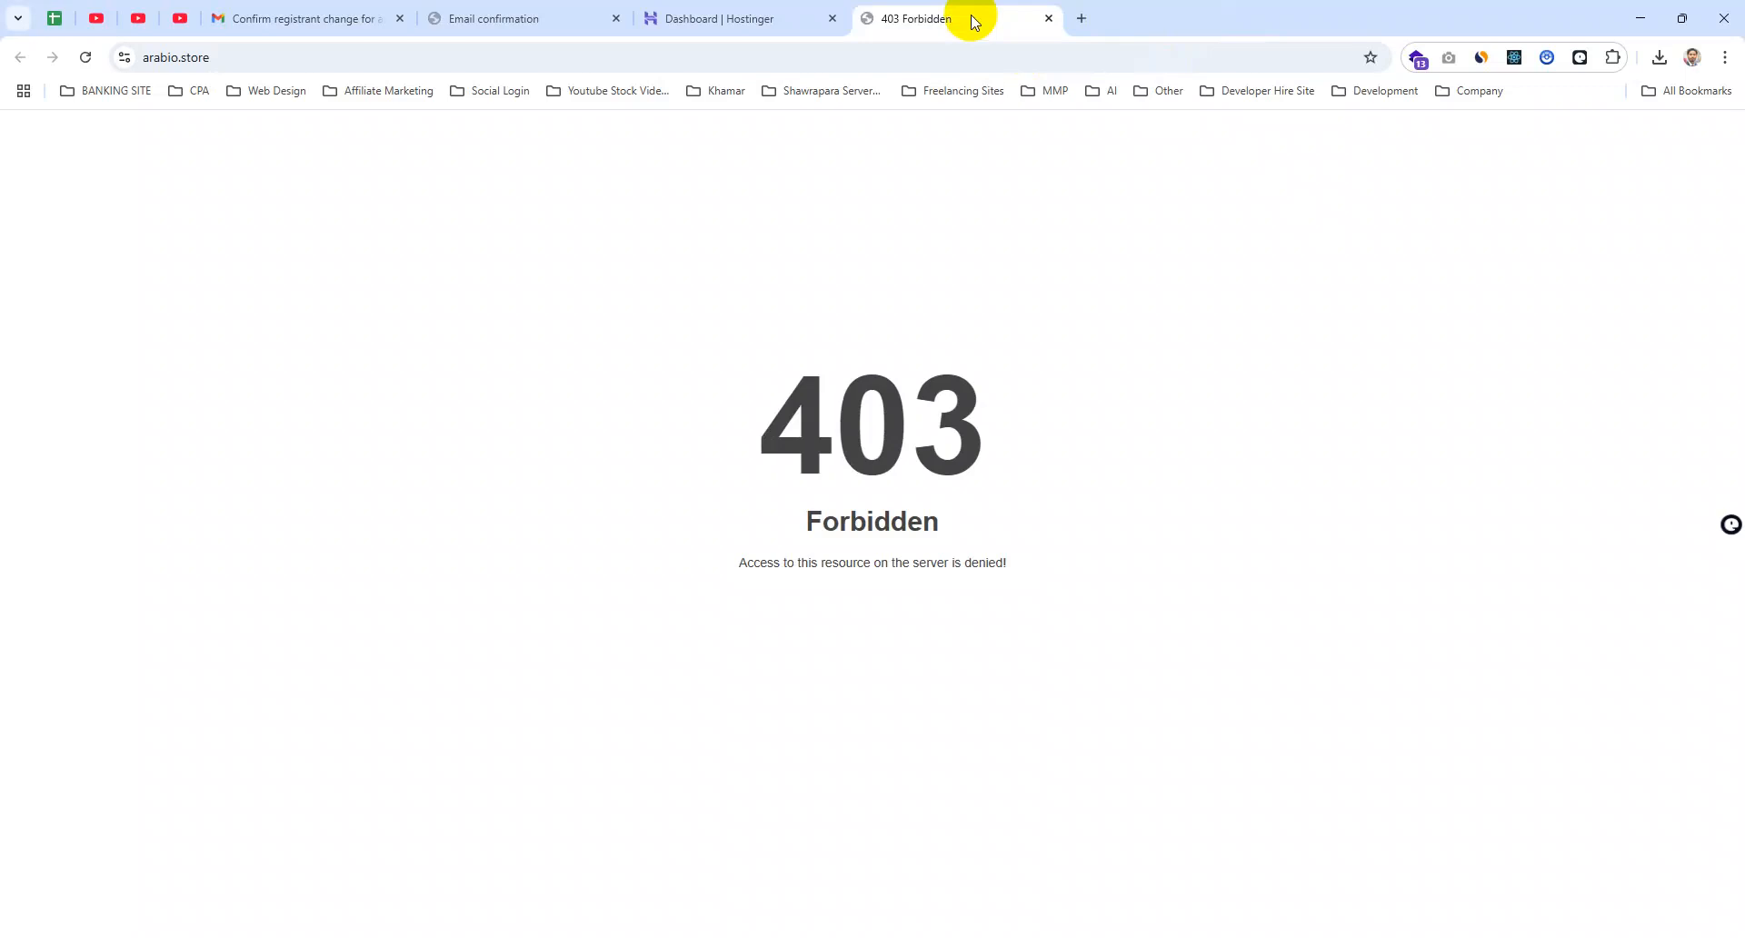
click(676, 9)
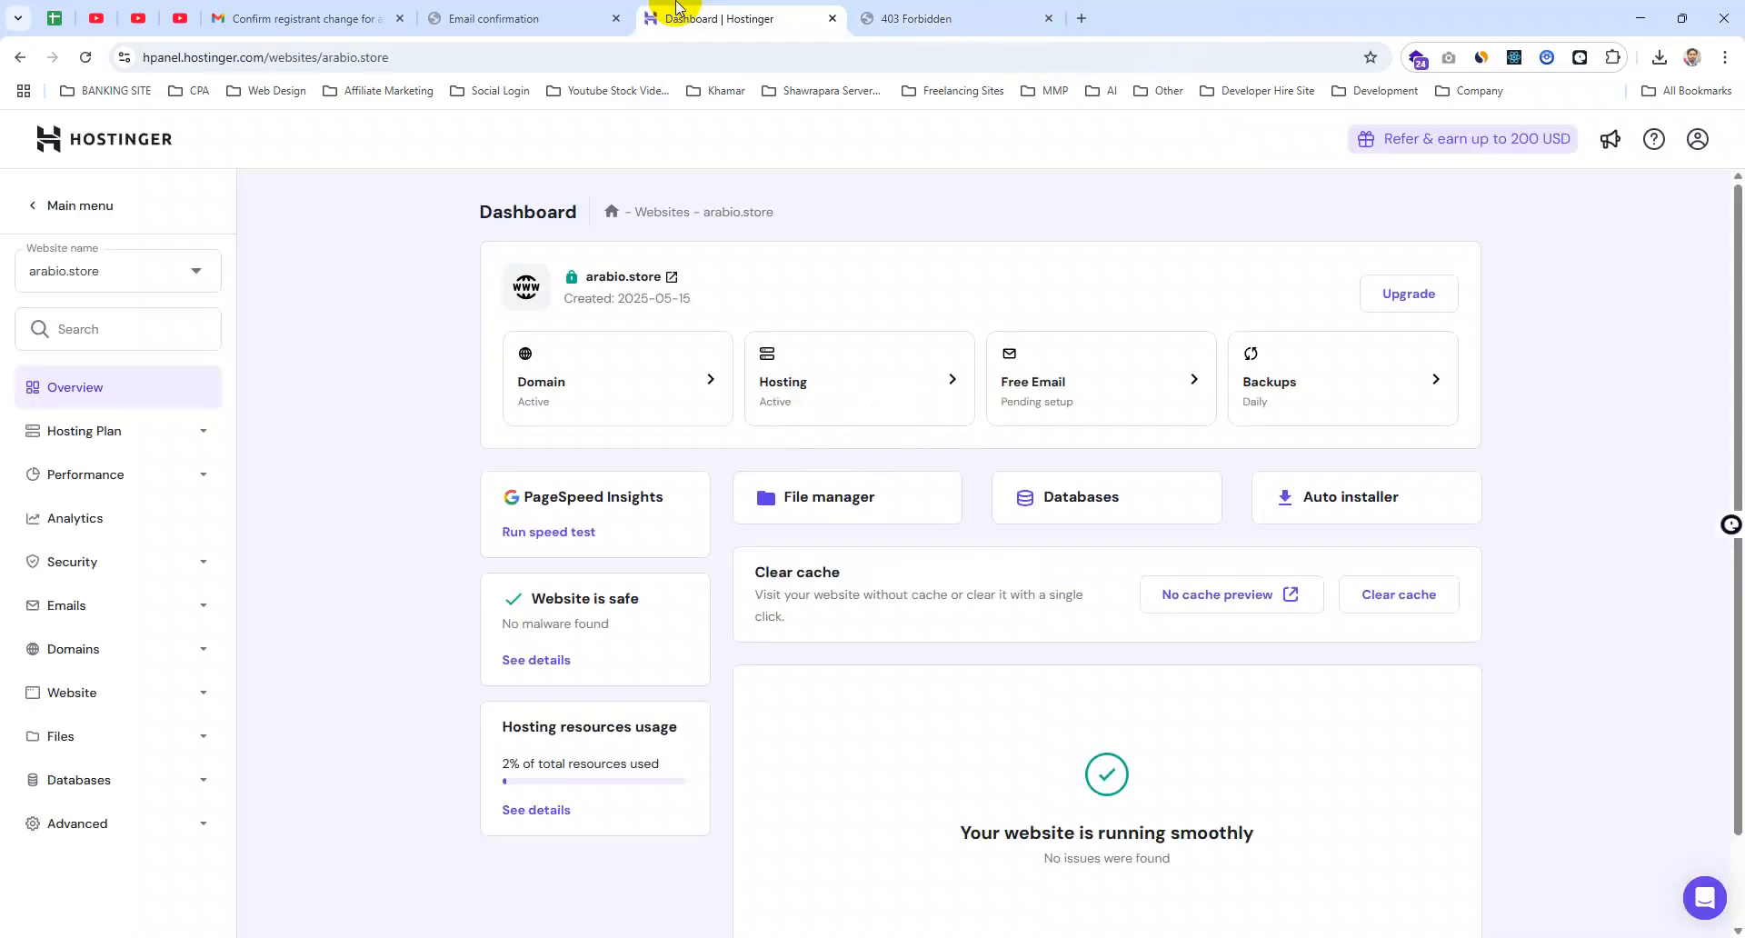
Open File Manager for arabio.store and enter the public_html folder
click(870, 505)
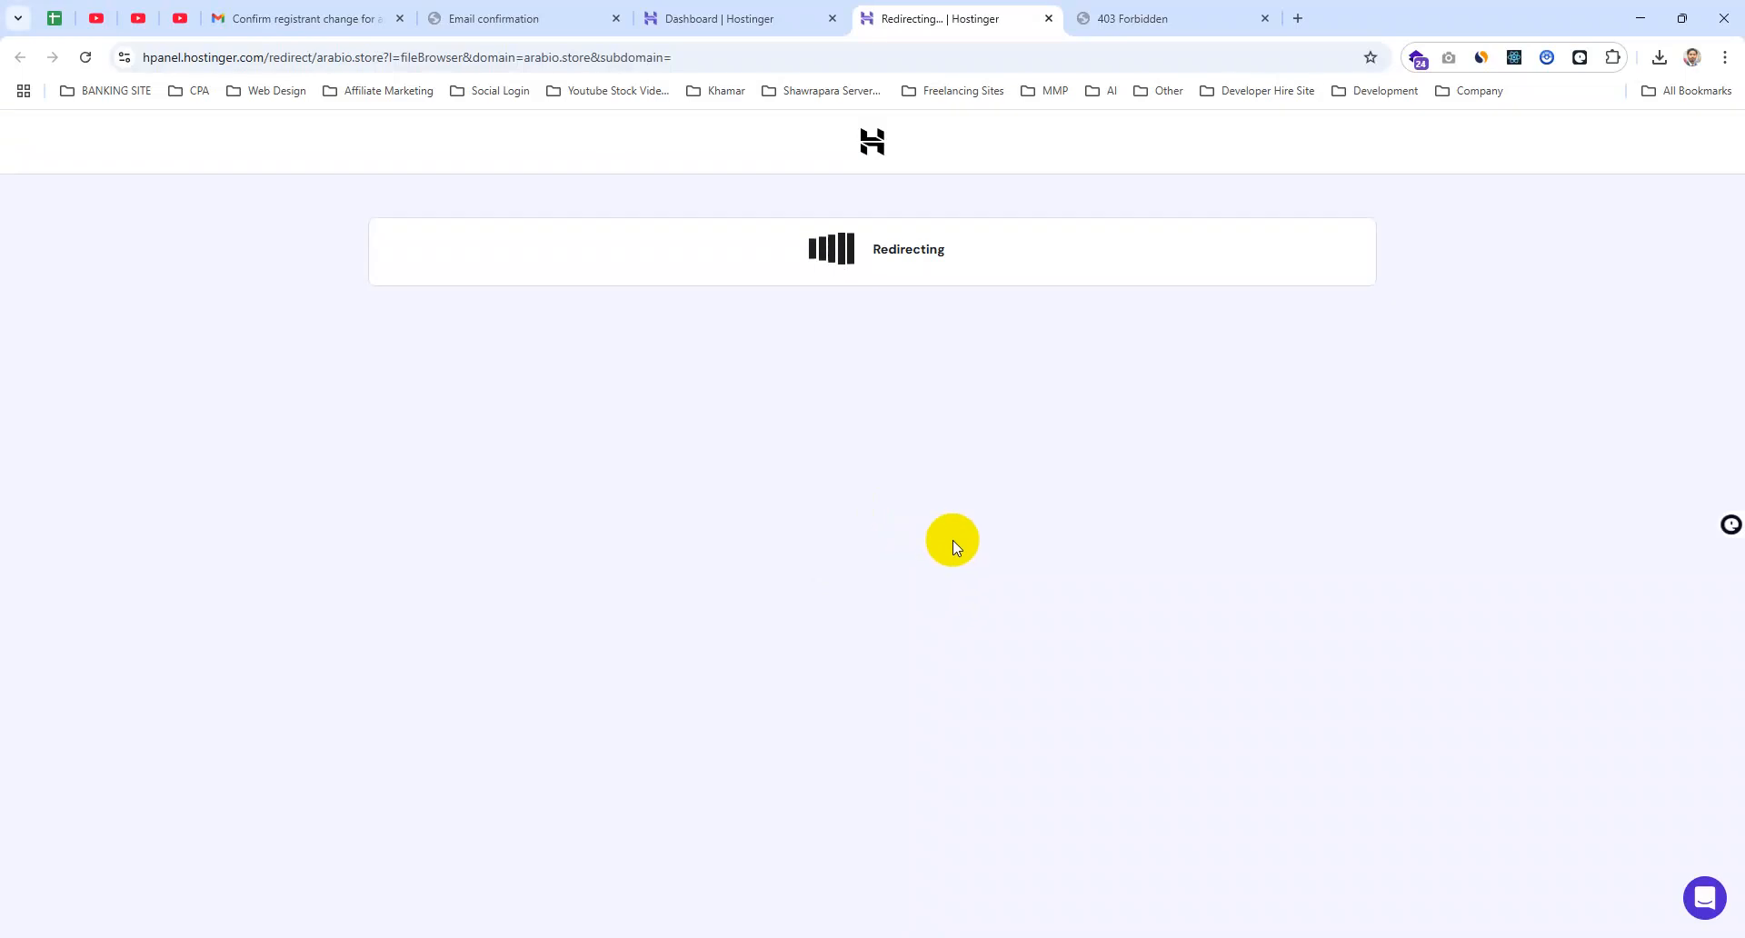
click(732, 16)
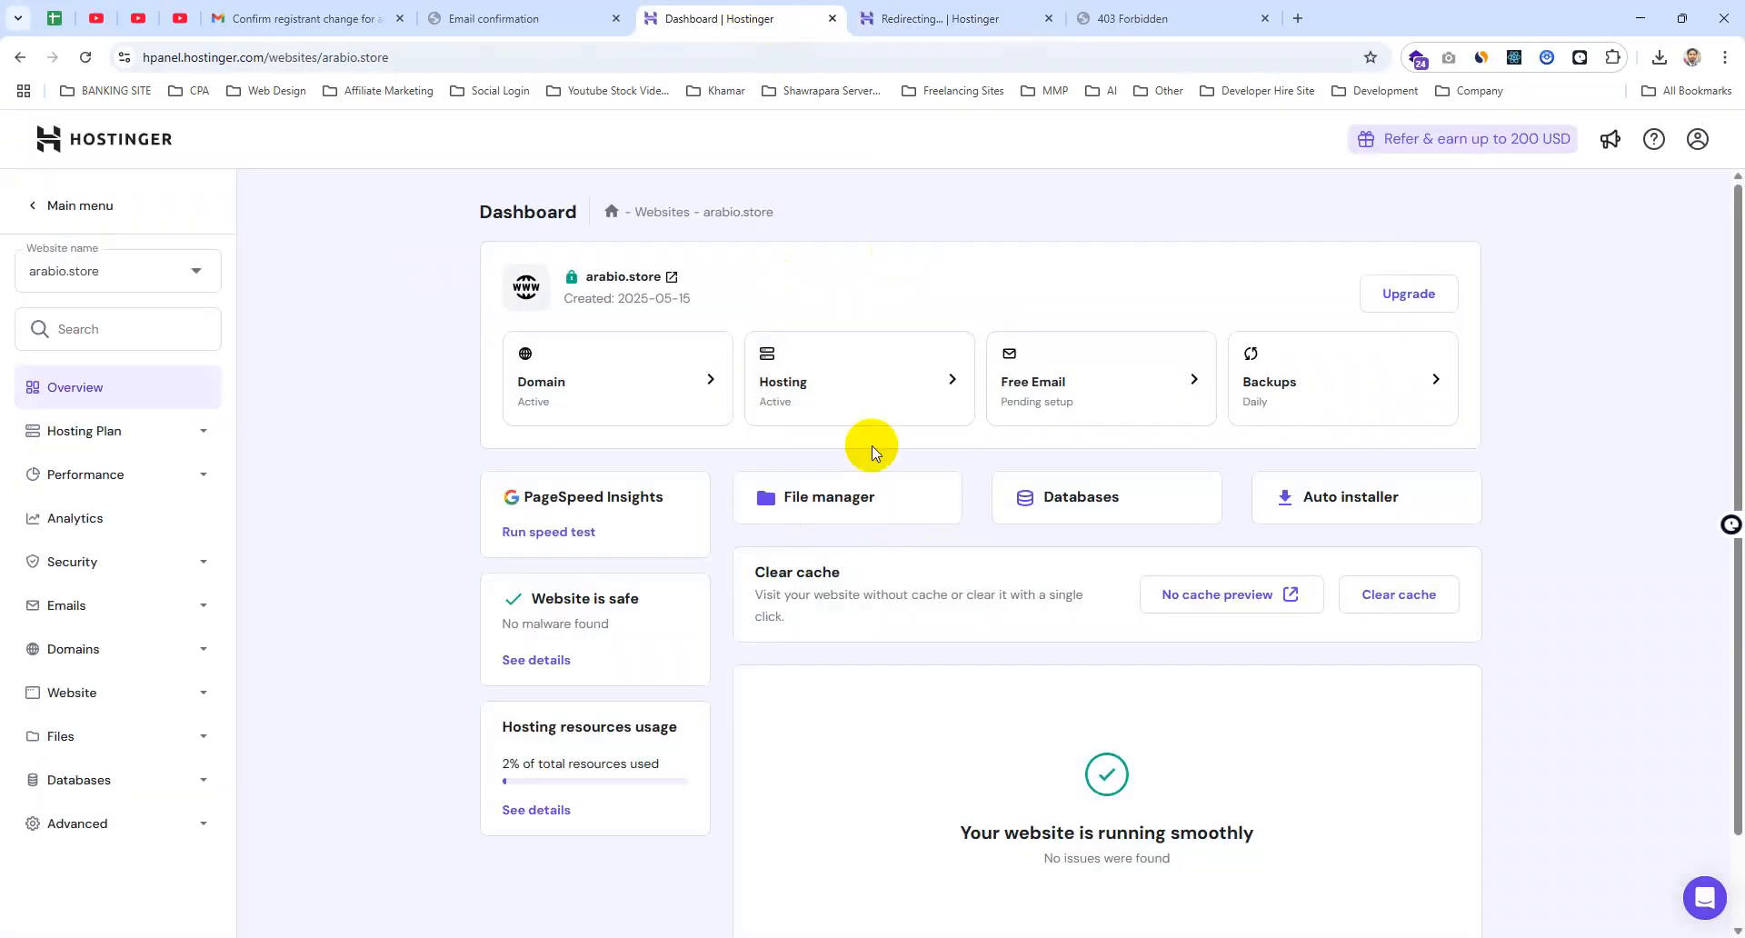
click(868, 14)
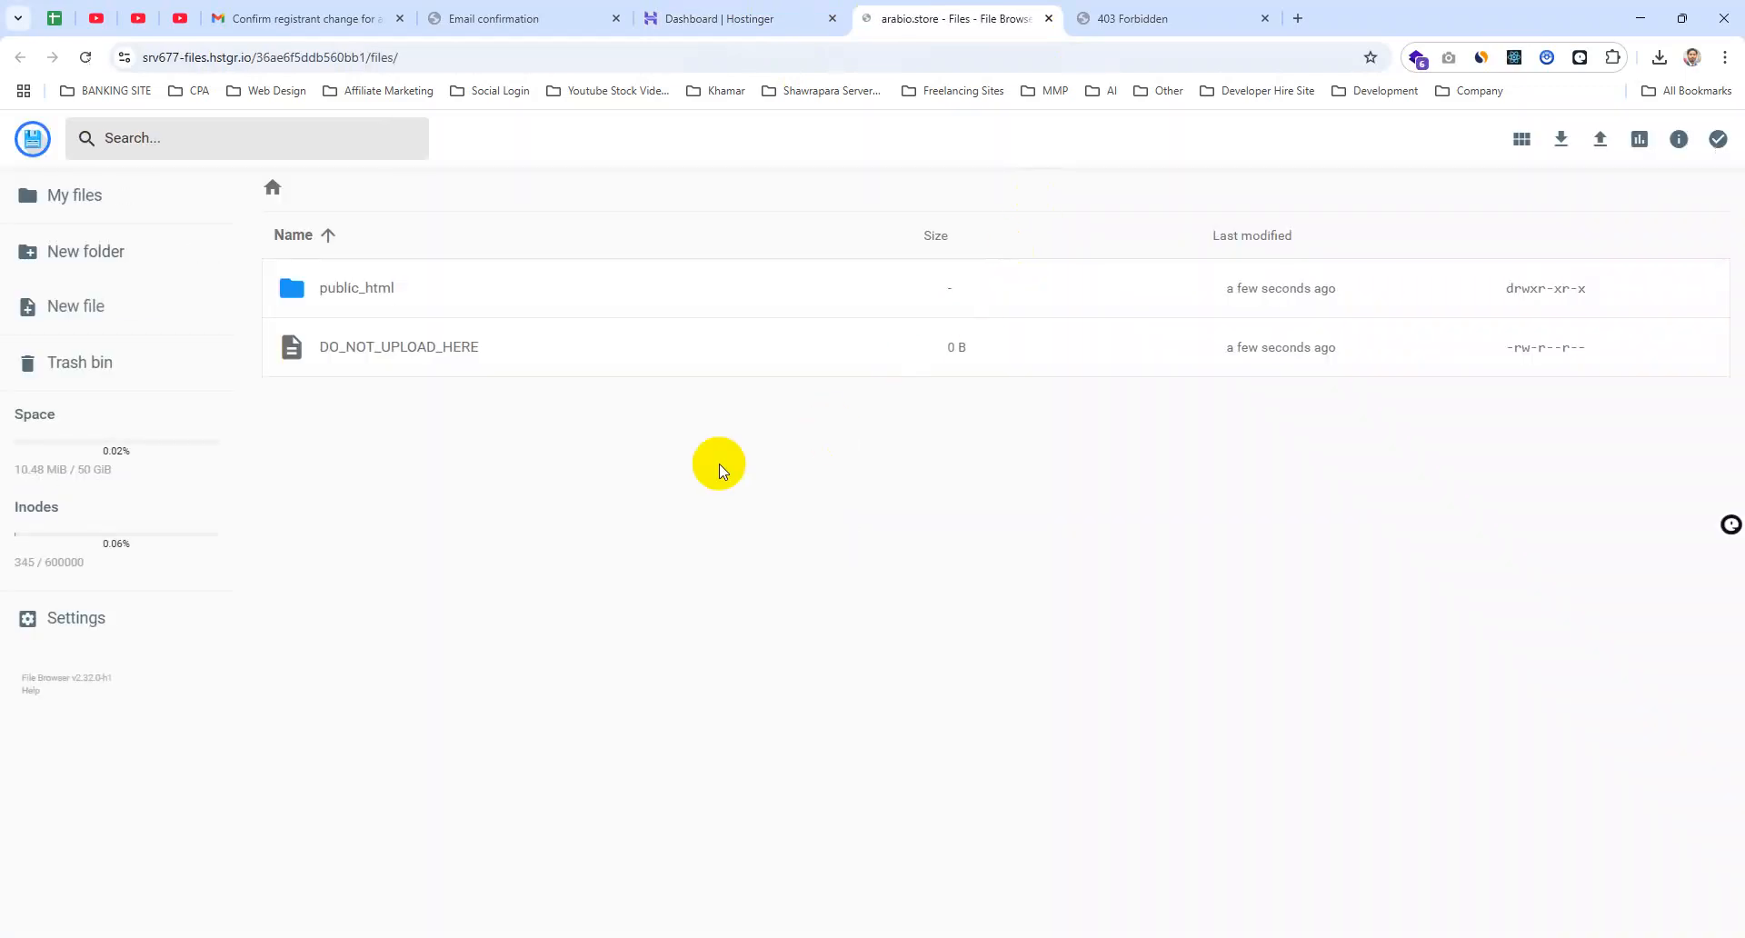
double_click(382, 288)
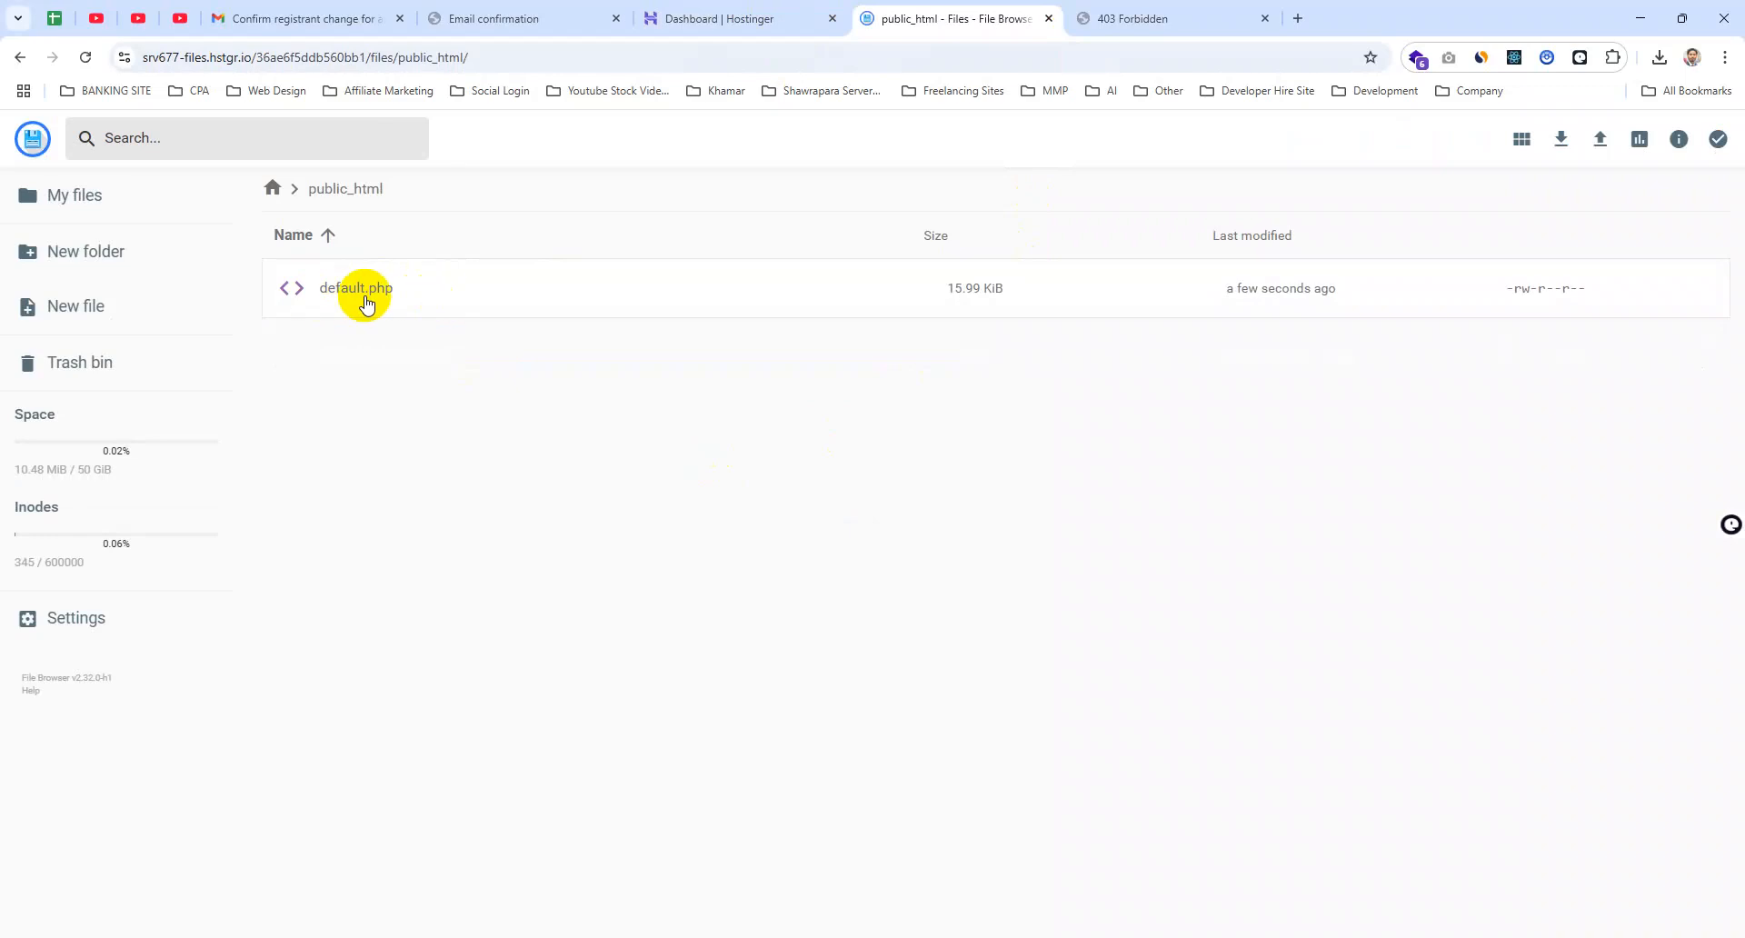
Recheck the live site, then reopen public_html from the top-level files list
click(1173, 18)
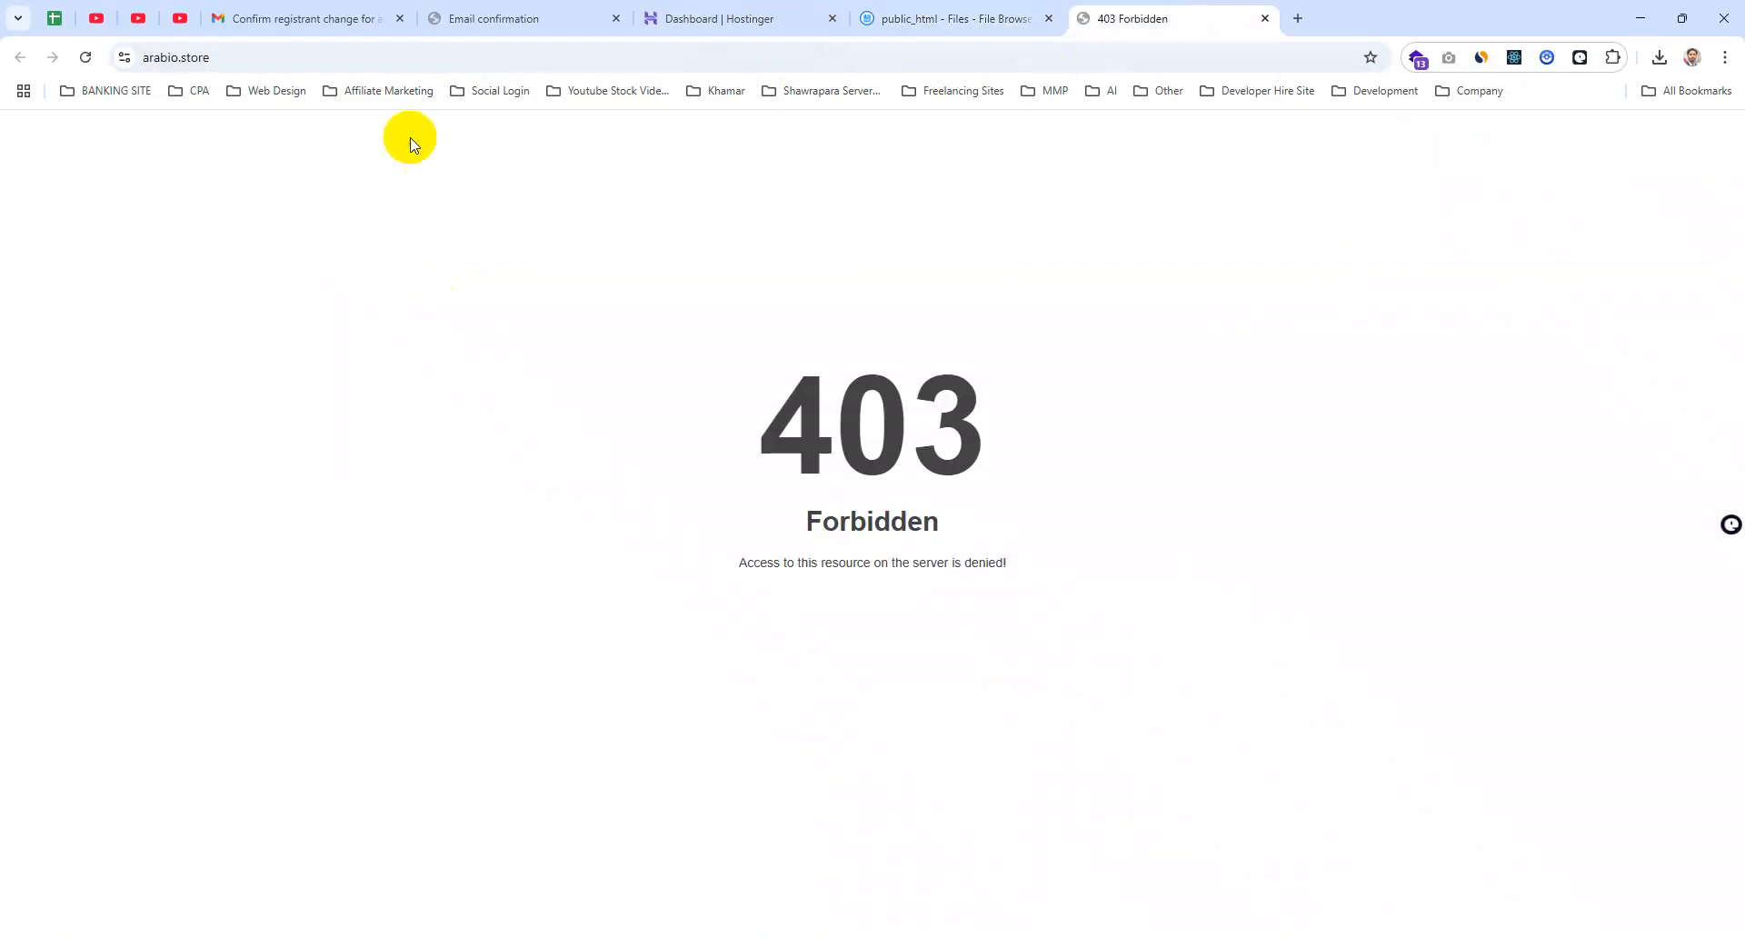
click(312, 55)
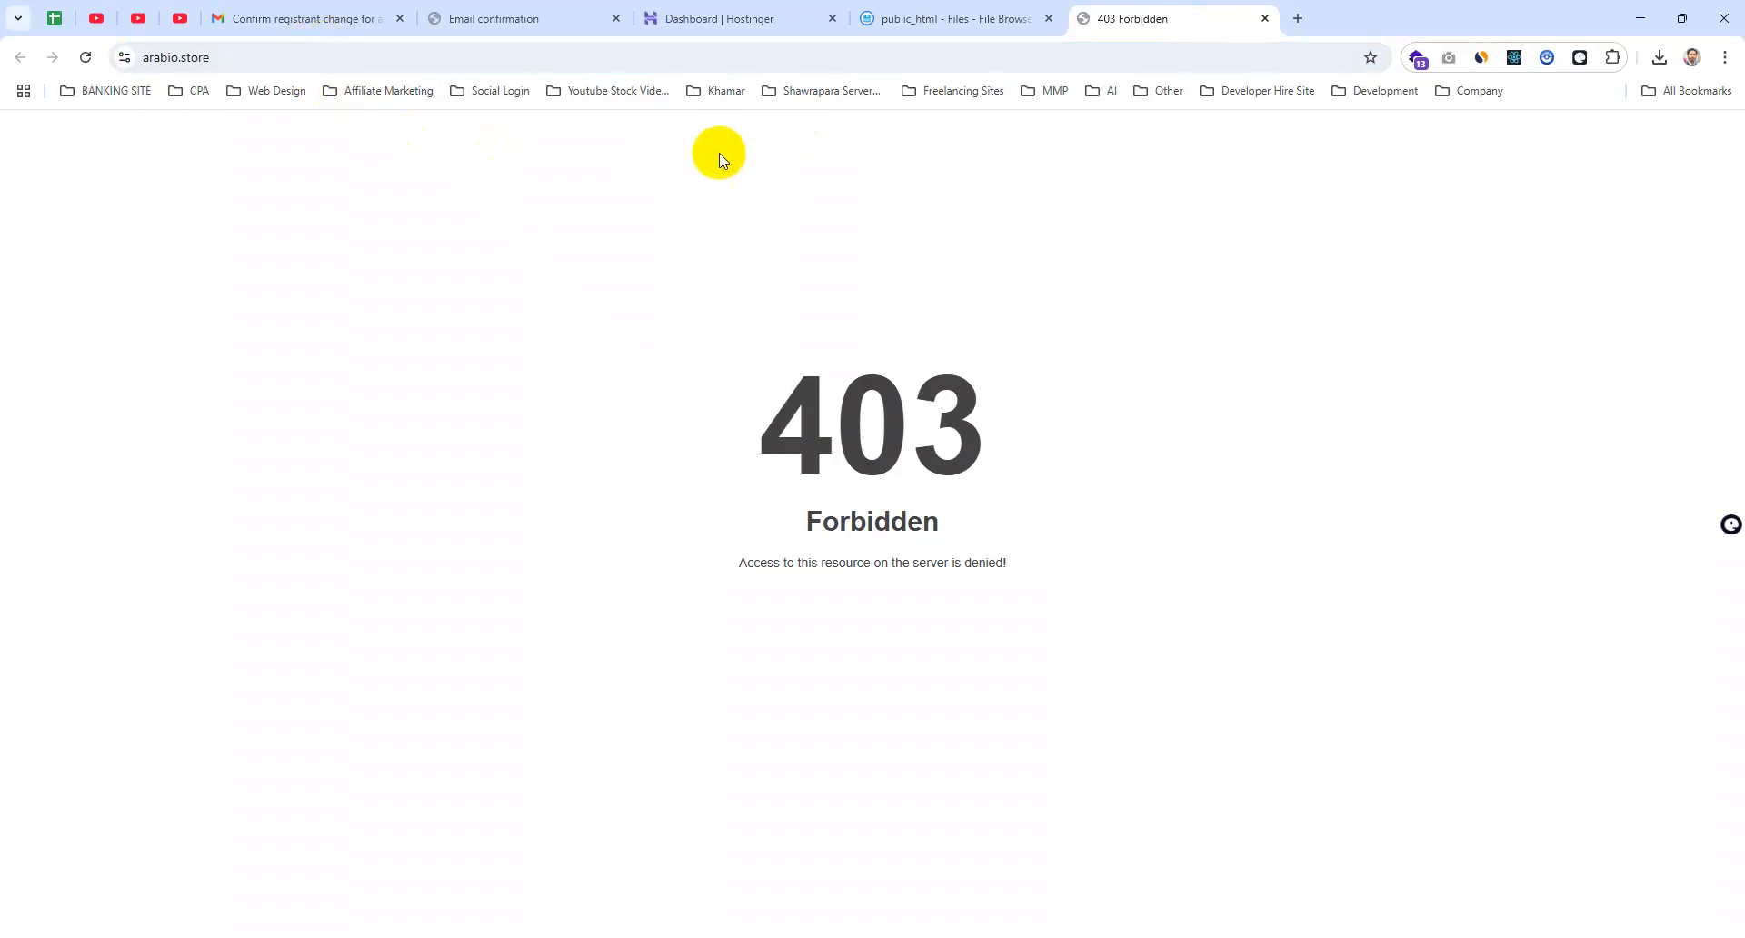
click(964, 16)
right_click(414, 355)
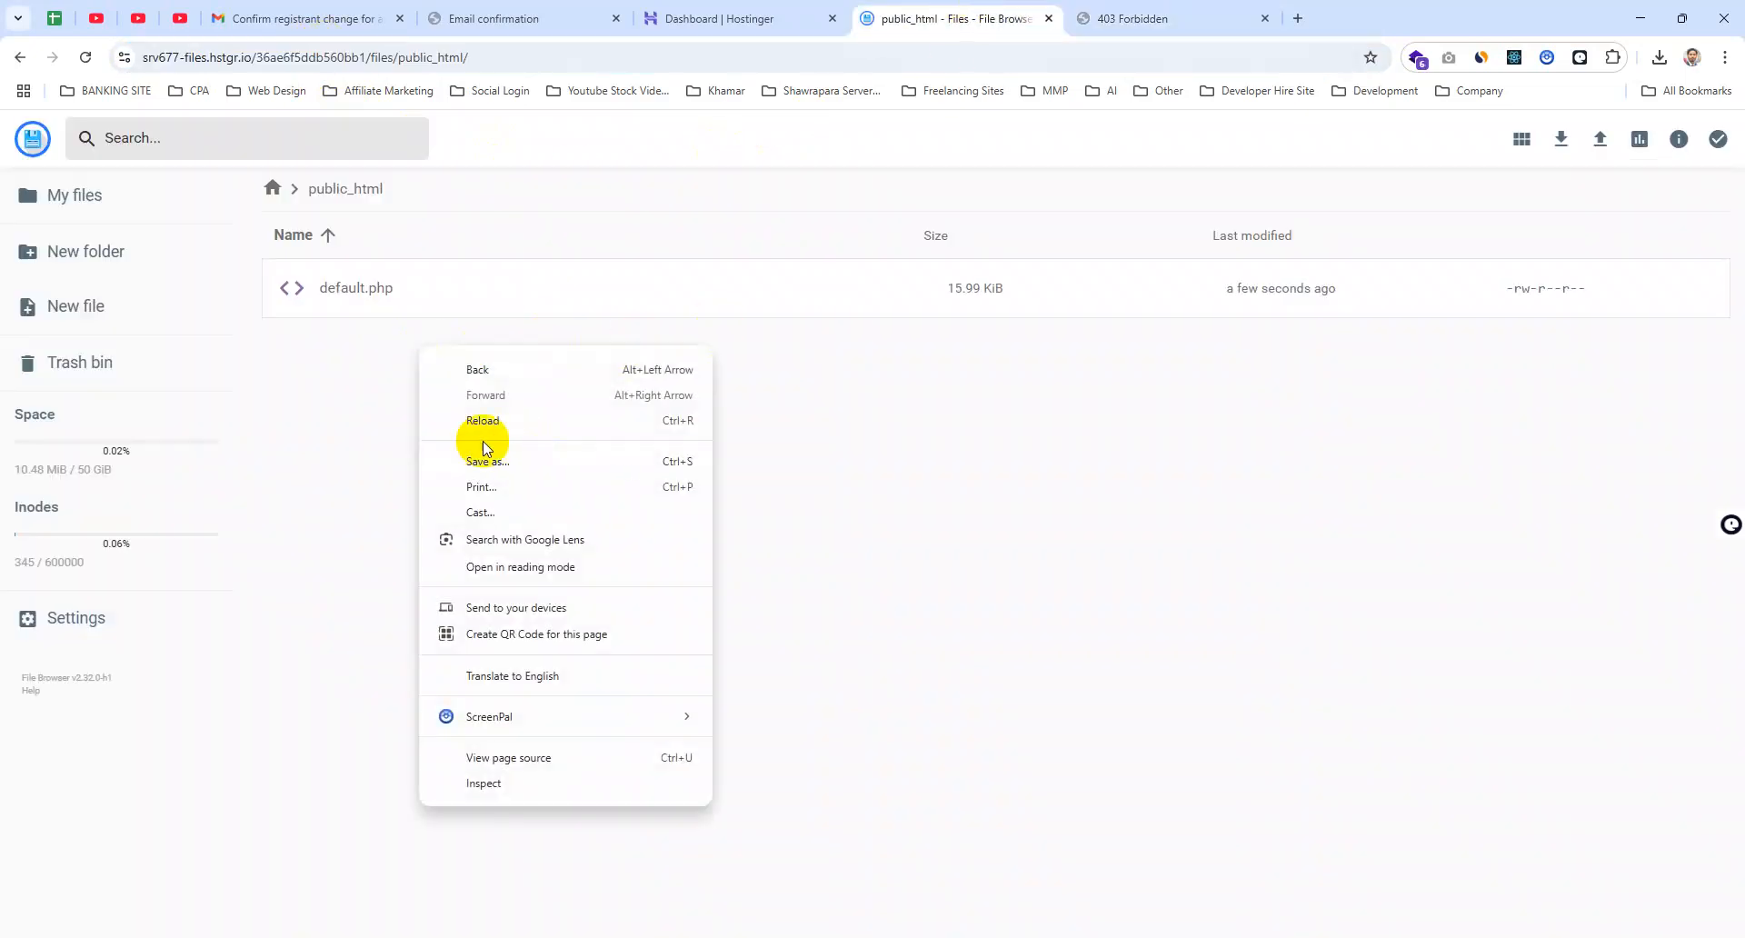
click(374, 324)
click(93, 200)
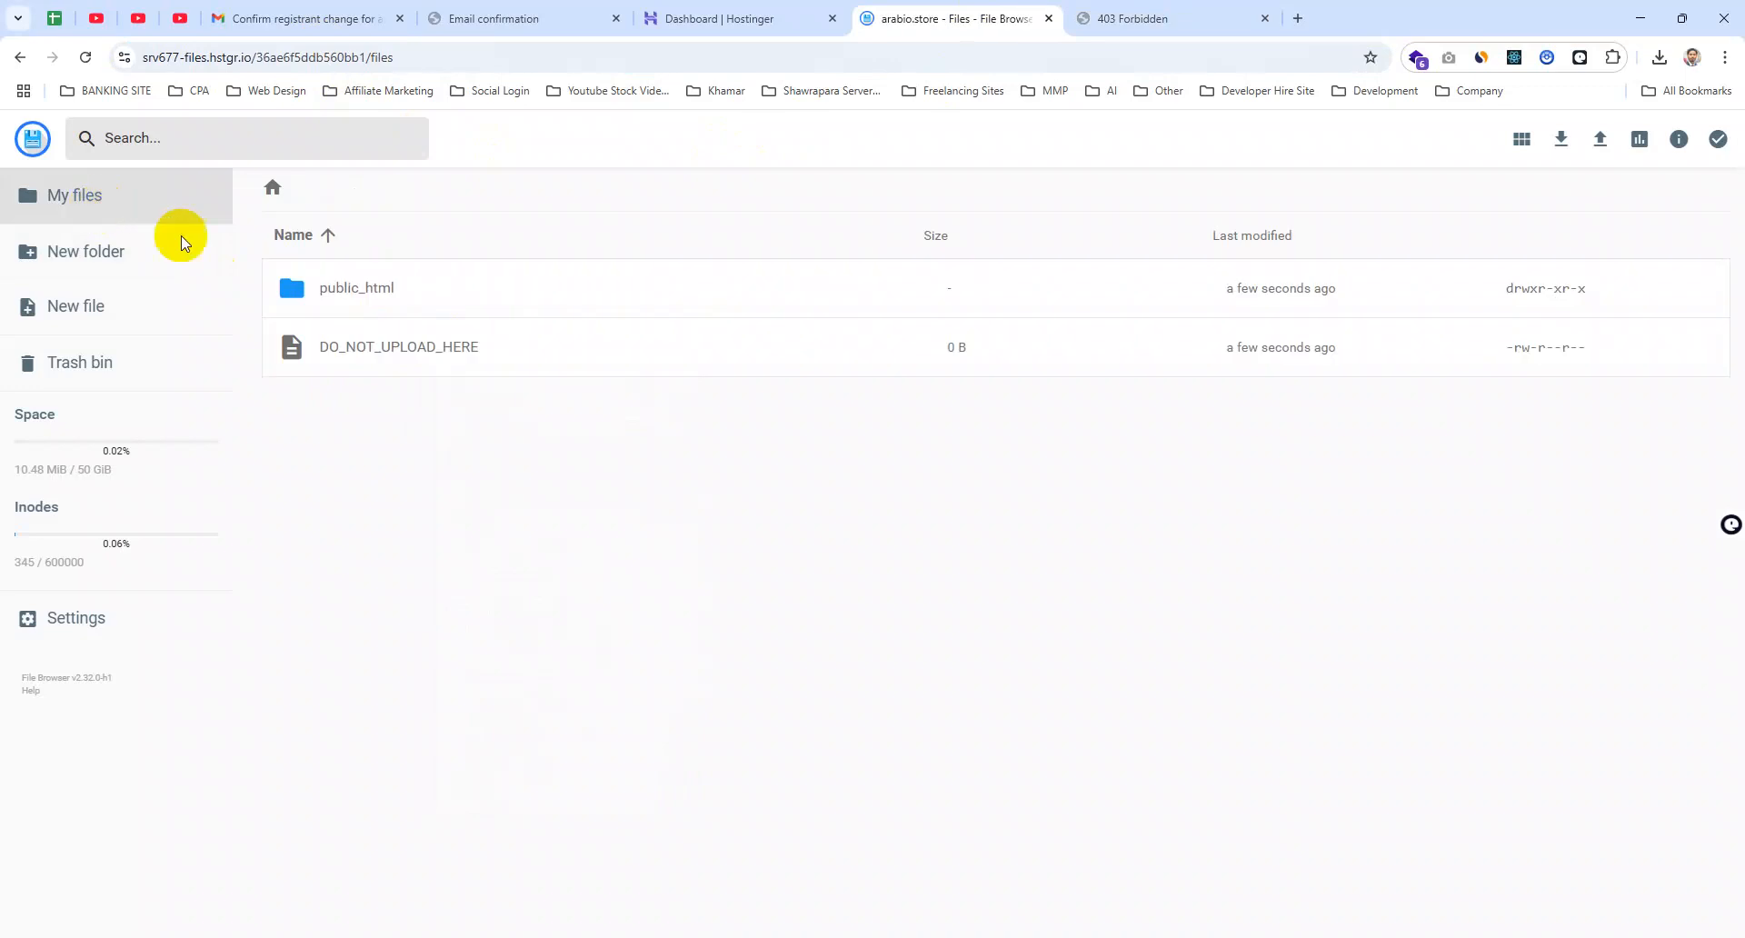
double_click(339, 287)
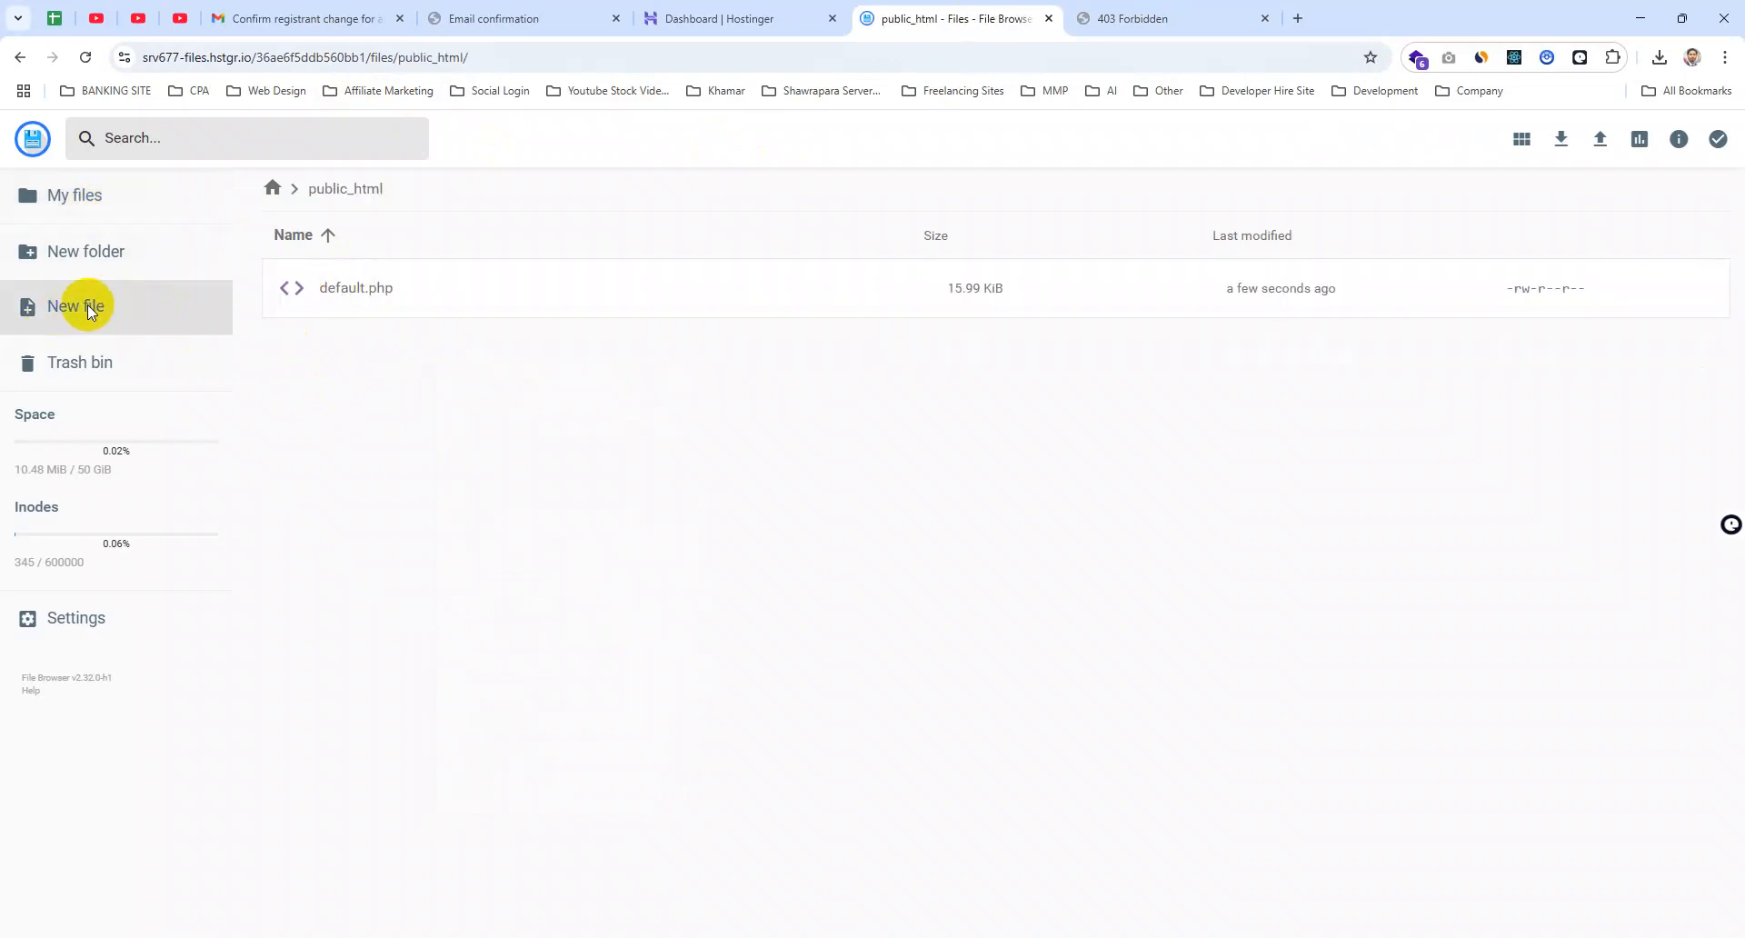
click(79, 304)
Create index.html in public_html containing 'kaskdask askdlaskd' and save it
click(756, 531)
text(inde)
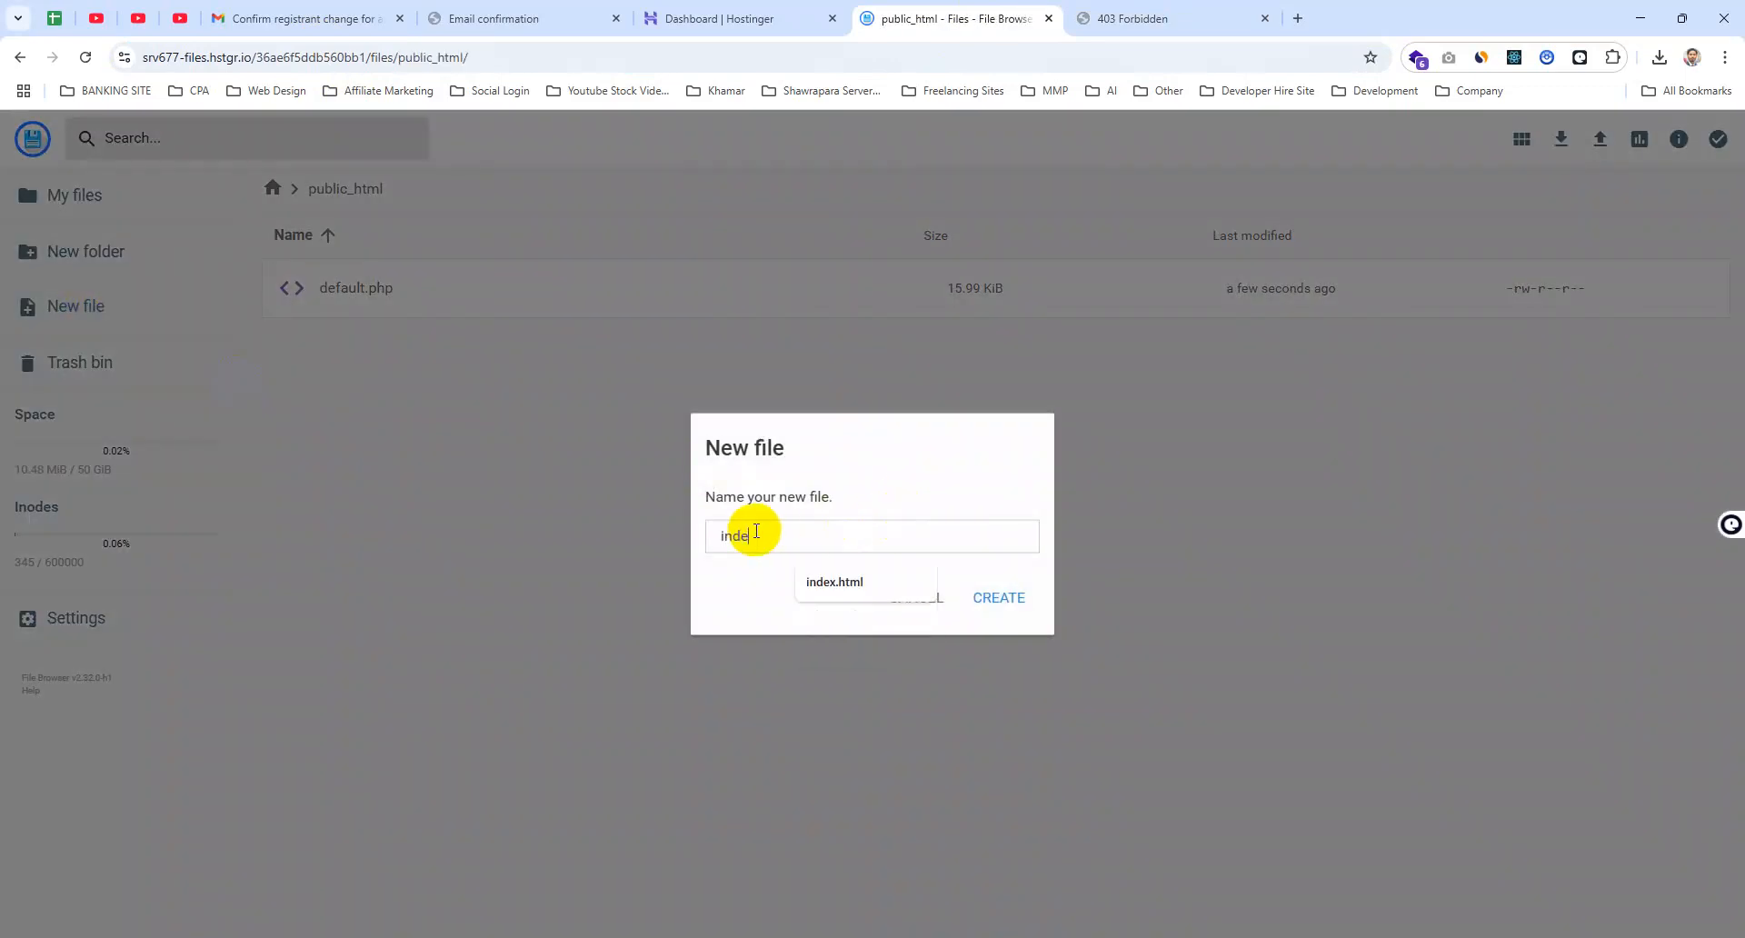
click(831, 582)
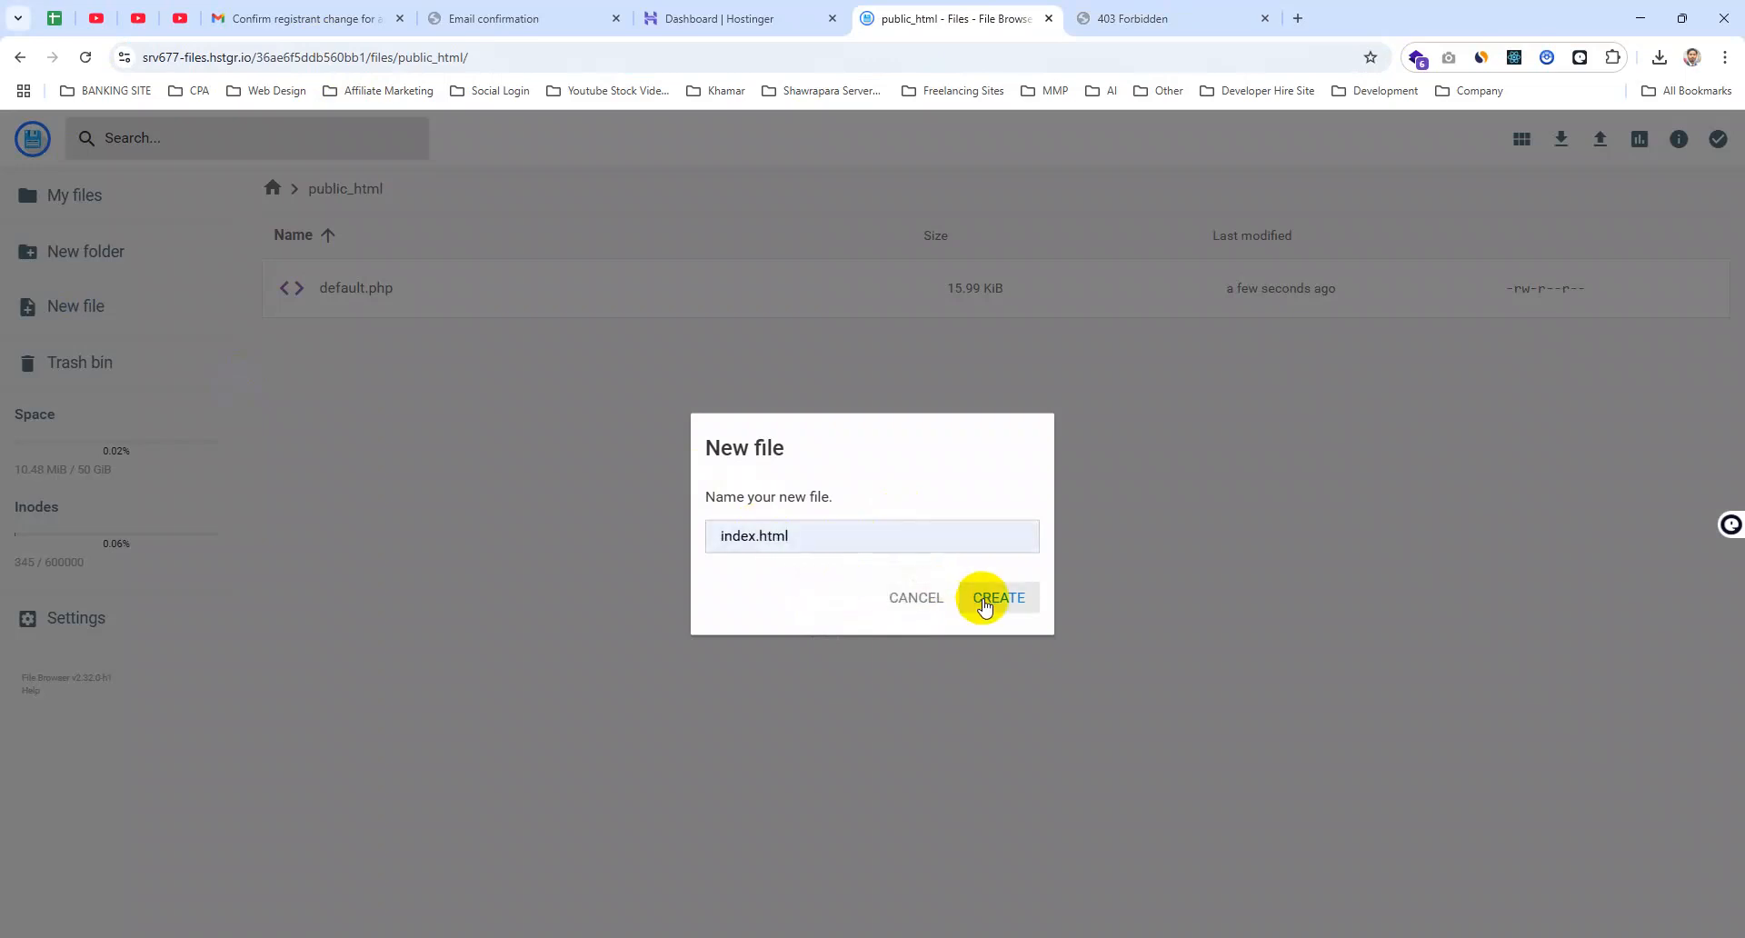
click(998, 598)
text(kaskdask askdlaskd)
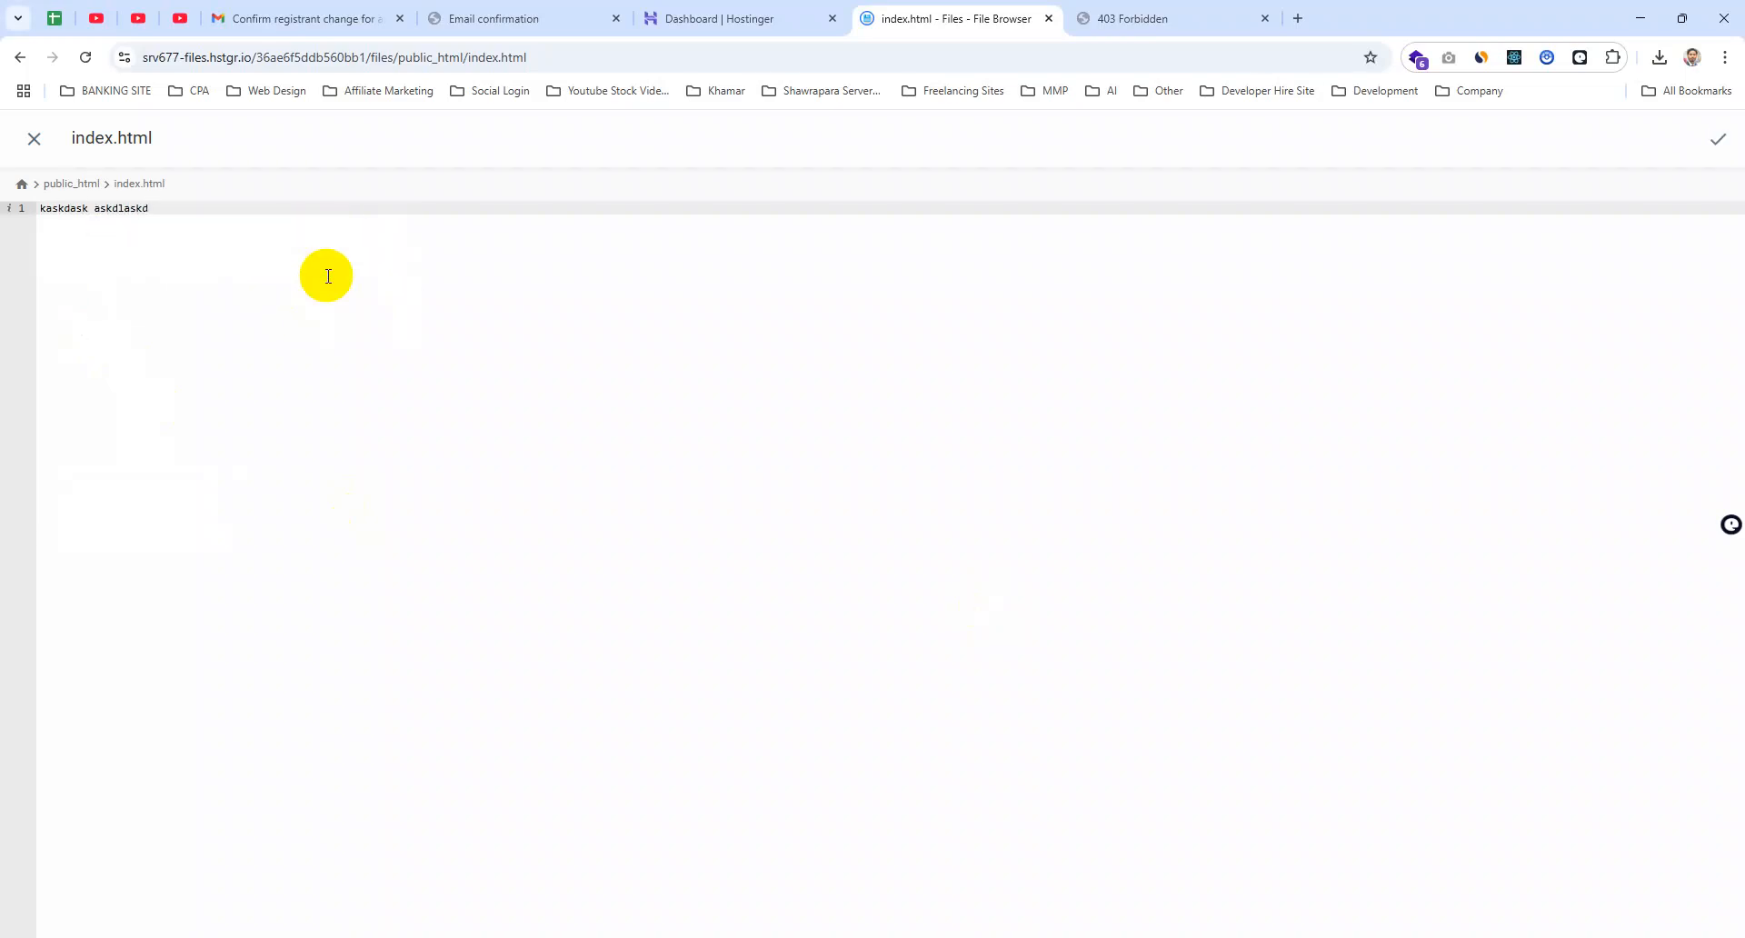
click(1702, 169)
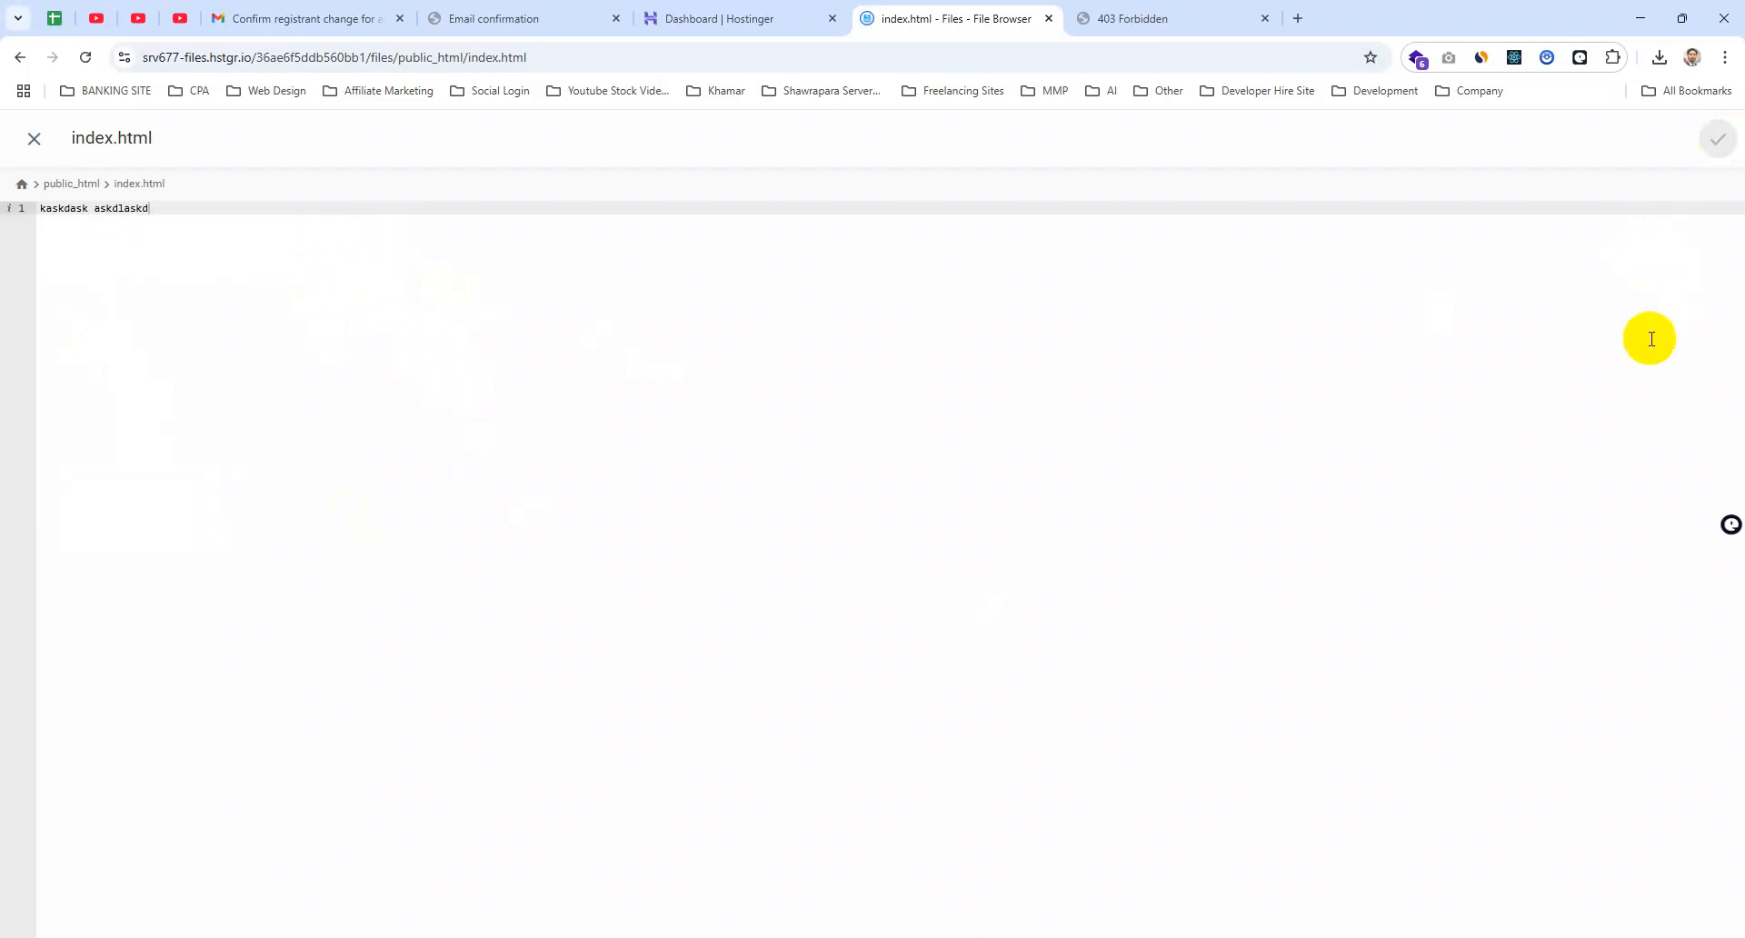
Check that arabio.store still shows 403 Forbidden, then return to the index.html editor
click(1163, 17)
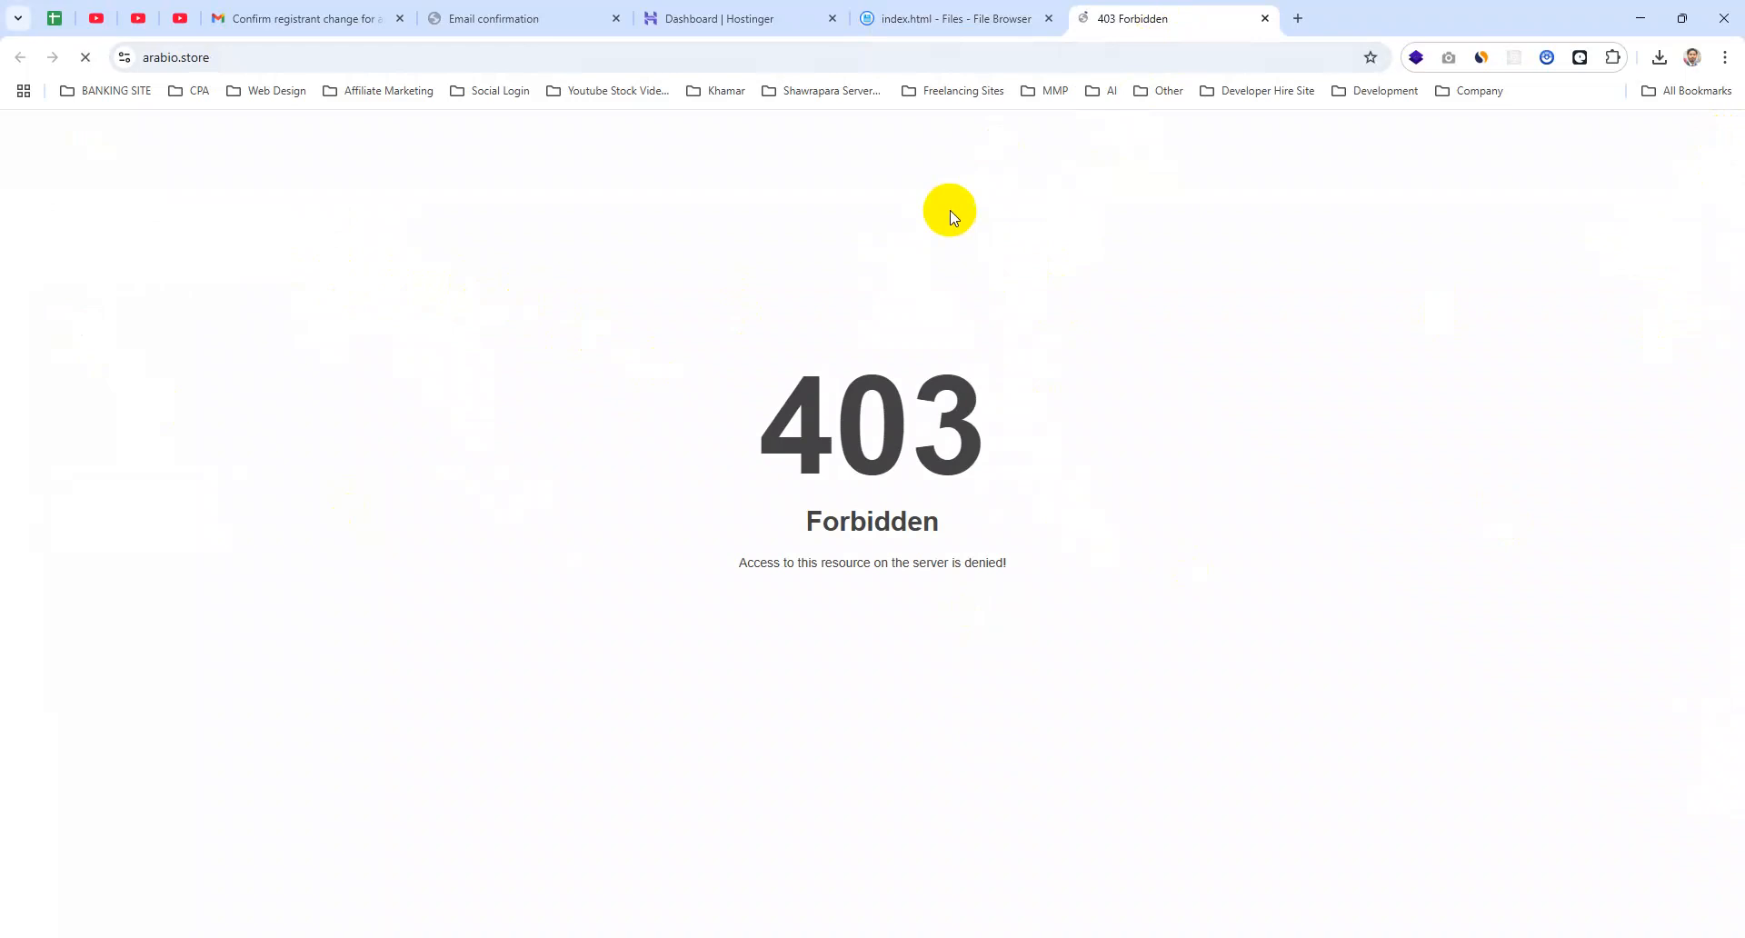
key(ctrl+a)
click(1072, 573)
drag(758, 427, 1063, 583)
click(949, 14)
click(752, 11)
click(996, 14)
click(1181, 8)
click(951, 16)
click(1169, 16)
Return to the arabio.store Dashboard tab and scroll it back to the top
click(900, 13)
click(727, 14)
scroll(1005, 564, down, 2)
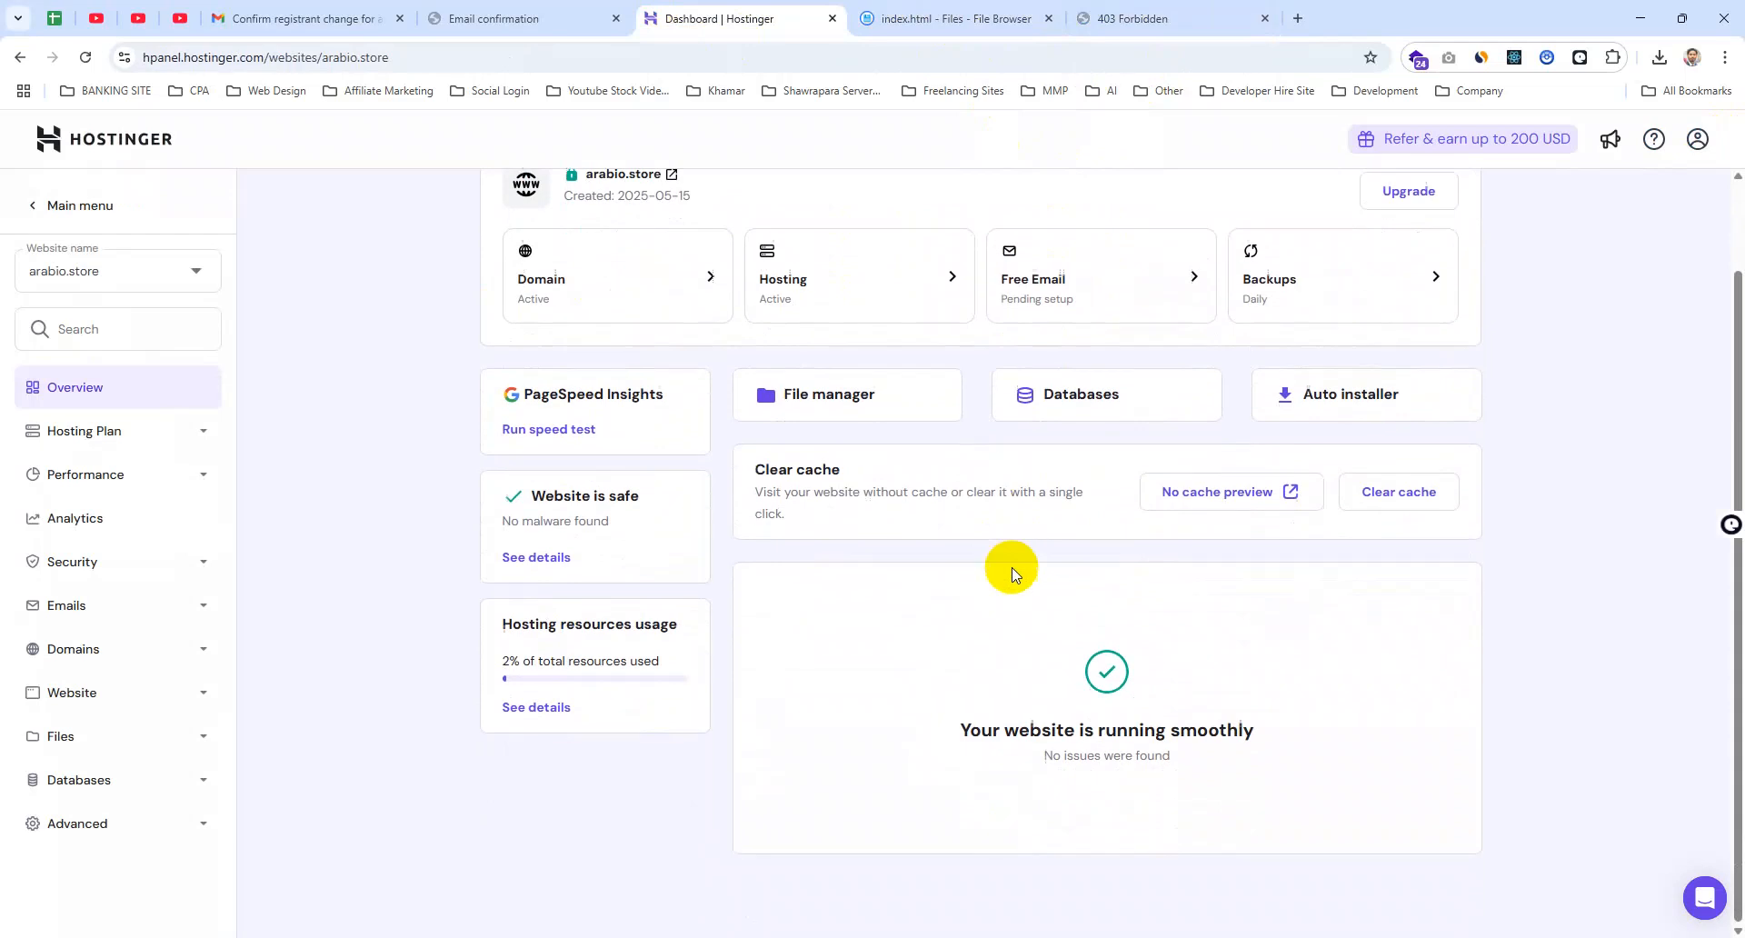
scroll(969, 647, up, 1)
scroll(970, 650, down, 1)
scroll(1000, 636, up, 1)
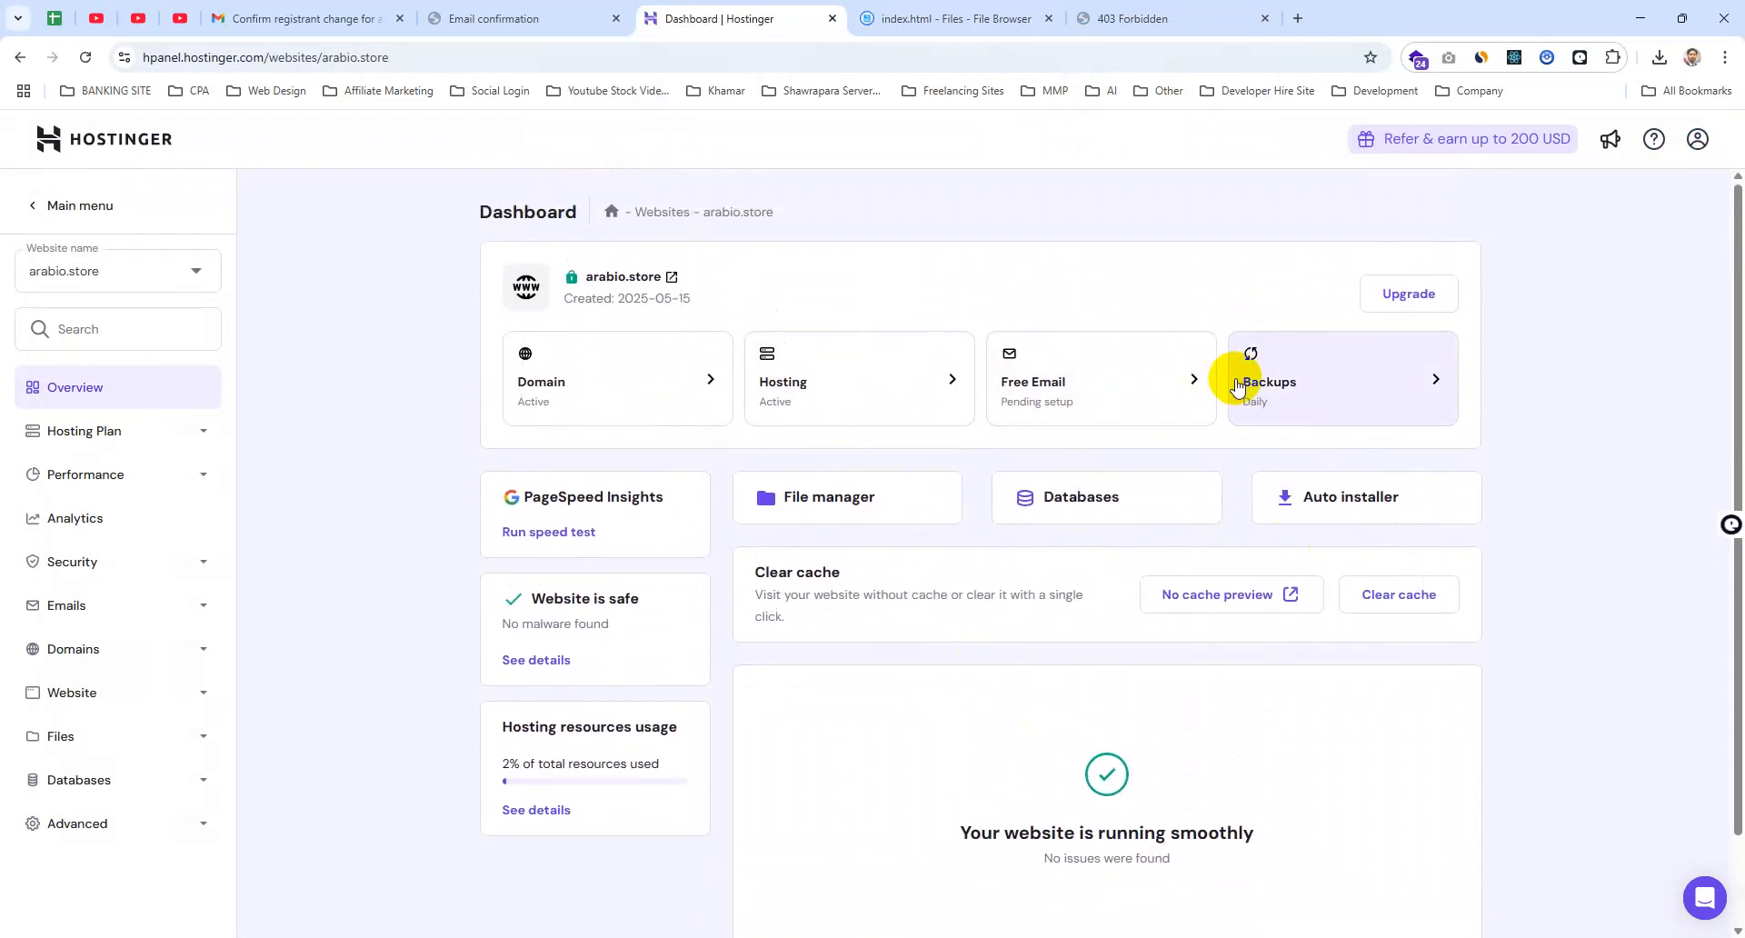